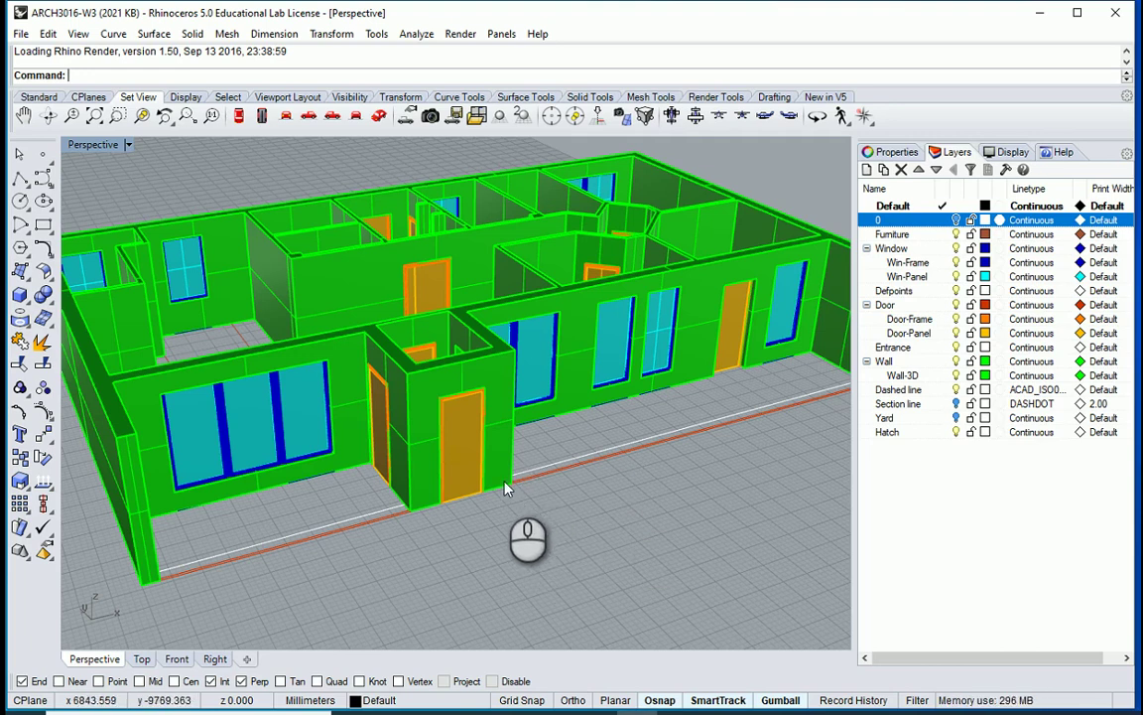
Step: Make the Wall-3D layer the current layer
right_drag(628, 473, 274, 421)
scroll(272, 413, up, 5)
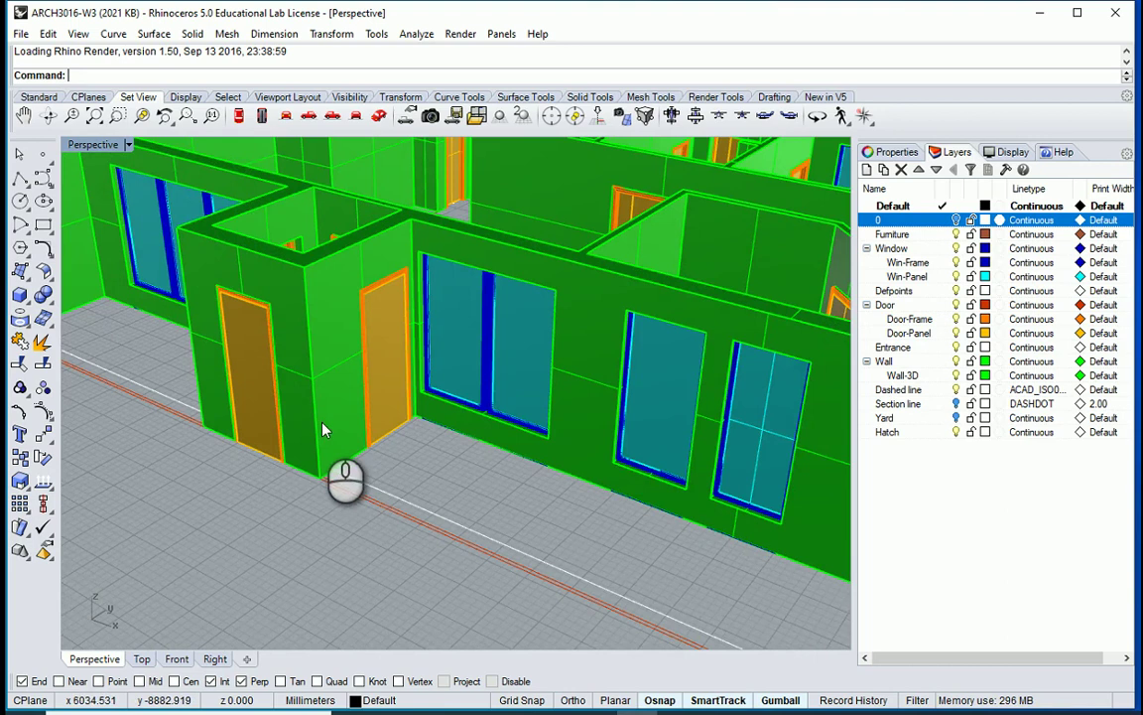
scroll(354, 406, down, 5)
right_drag(416, 469, 670, 531)
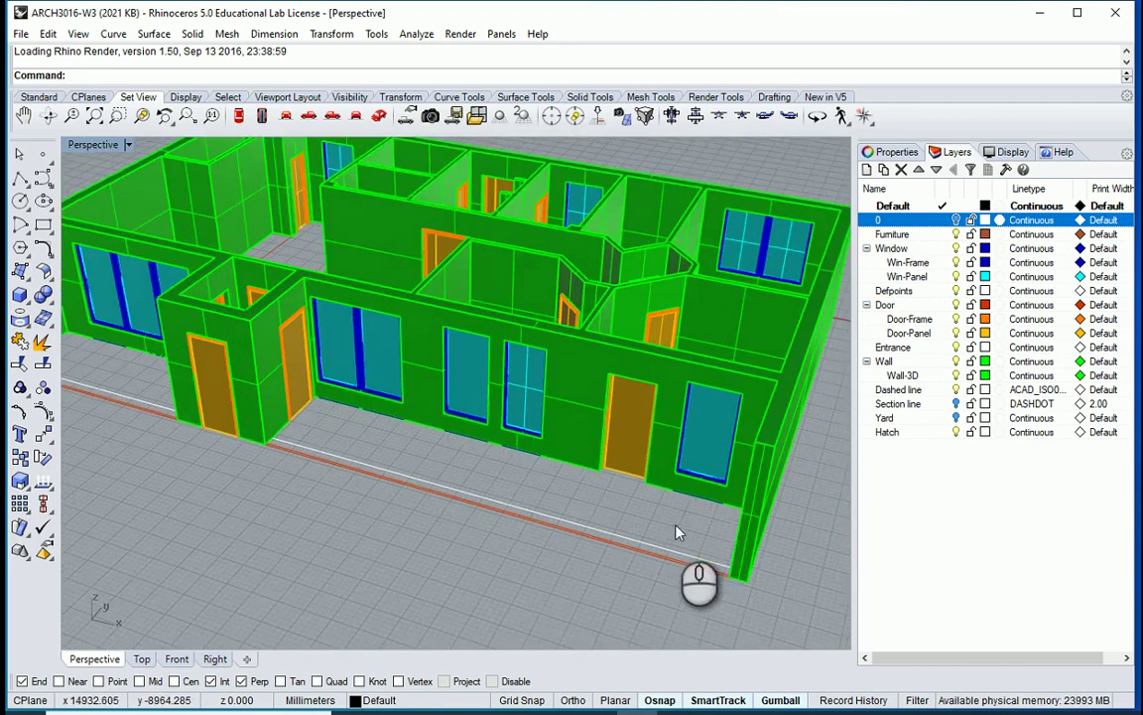
double_click(930, 377)
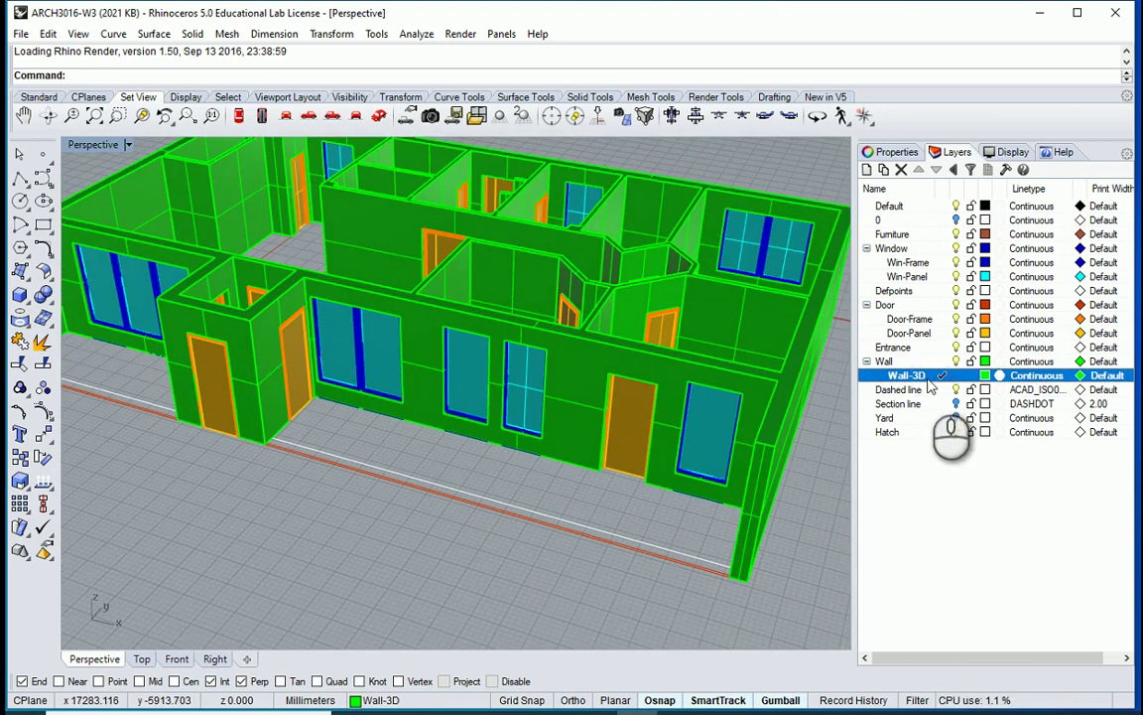
Step: Model a 400 mm high box as a low wall along the longer front outline, from the end wall to the entrance block
click(20, 295)
scroll(645, 560, up, 5)
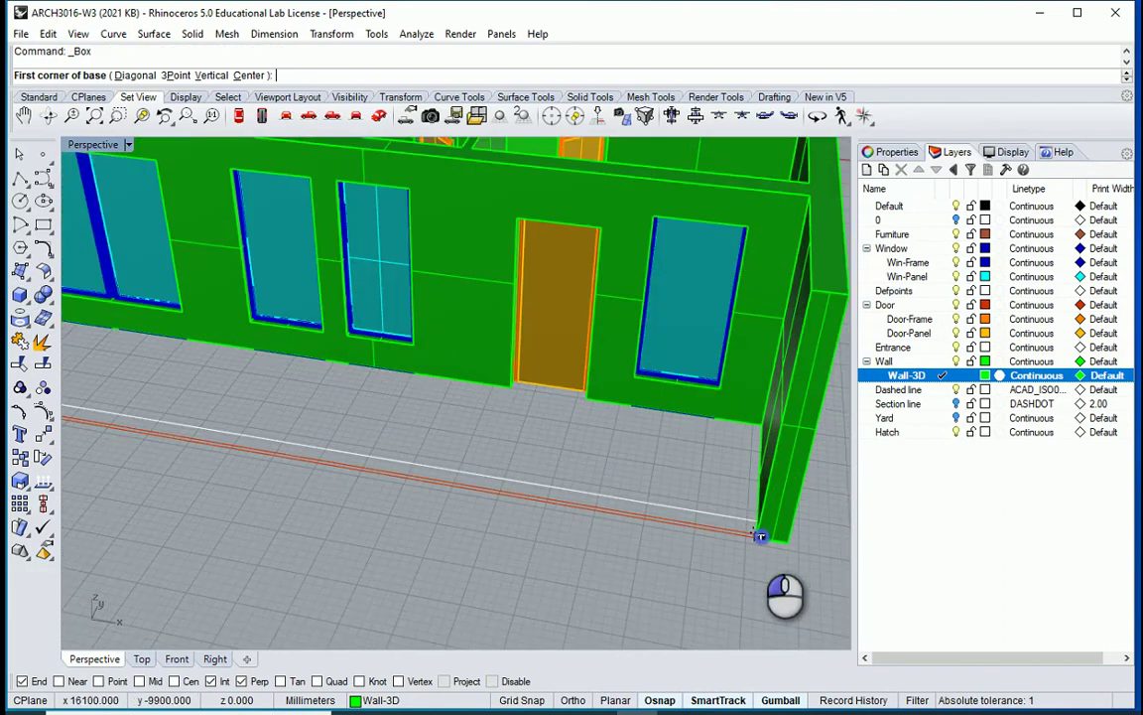
click(760, 536)
scroll(695, 531, down, 5)
scroll(268, 402, up, 5)
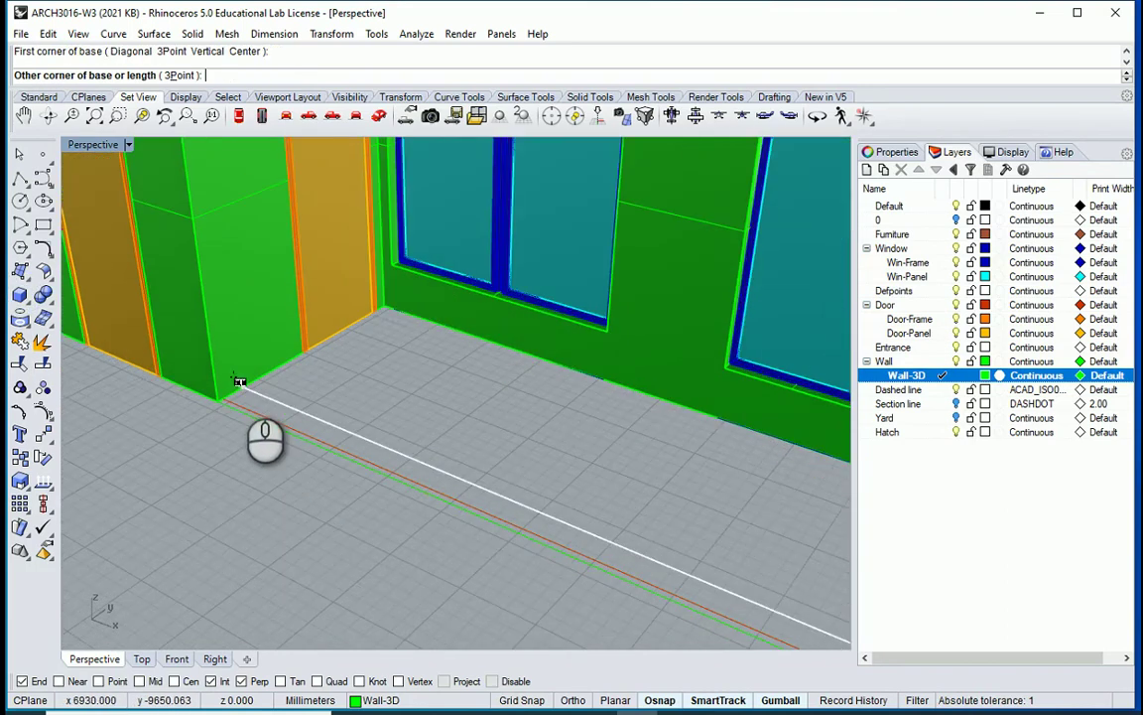
click(239, 381)
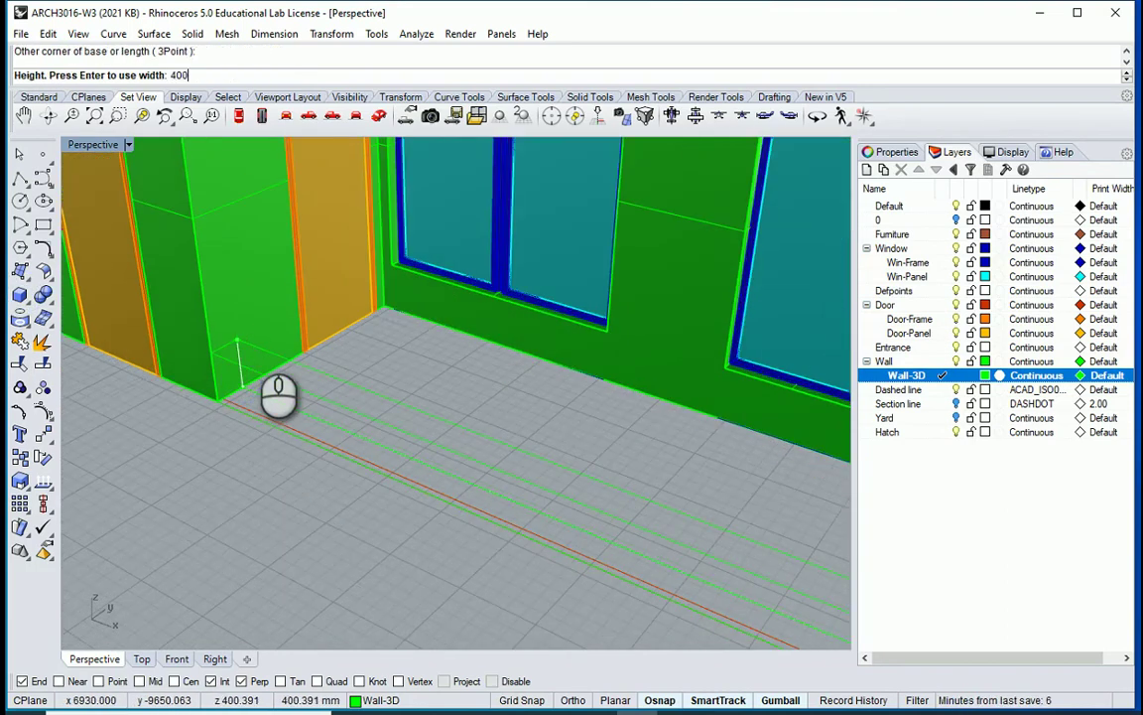
text(400)
key(Return)
Step: Model a second low box wall along the shorter front outline, from the opposite end wall to the entrance block, matching the first one's height
scroll(446, 402, down, 5)
scroll(289, 360, up, 4)
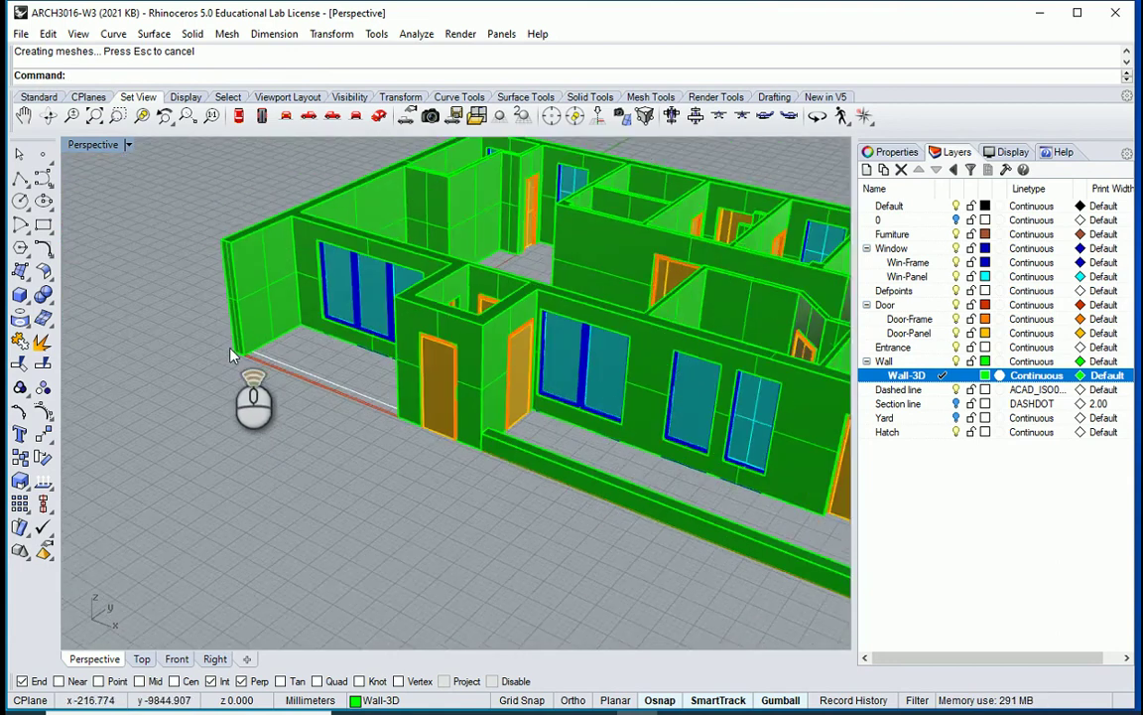
scroll(232, 355, up, 5)
right_click(290, 355)
click(304, 365)
scroll(303, 372, down, 8)
right_drag(304, 418, 476, 442)
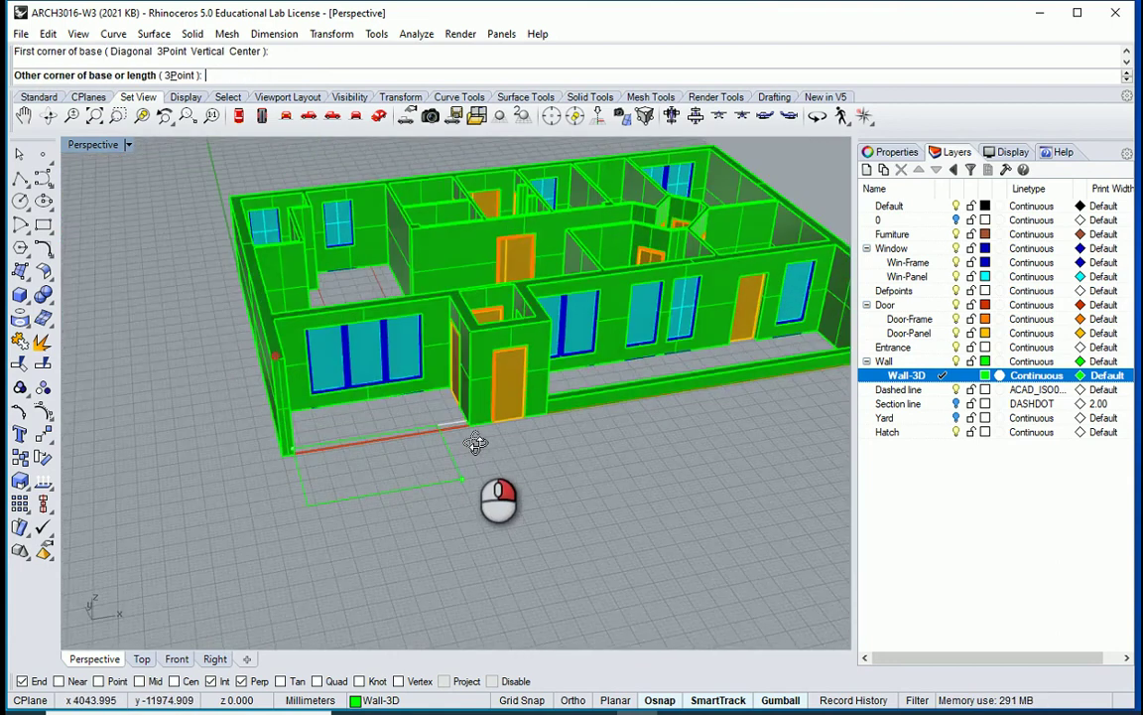
scroll(475, 443, up, 6)
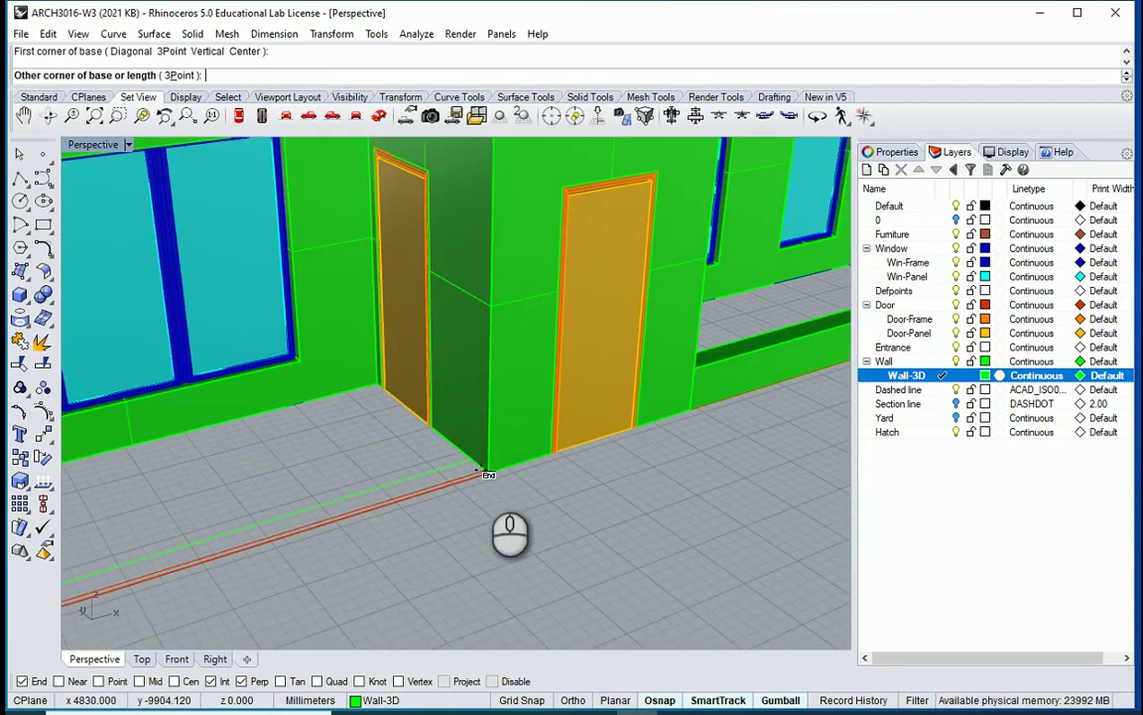
click(486, 473)
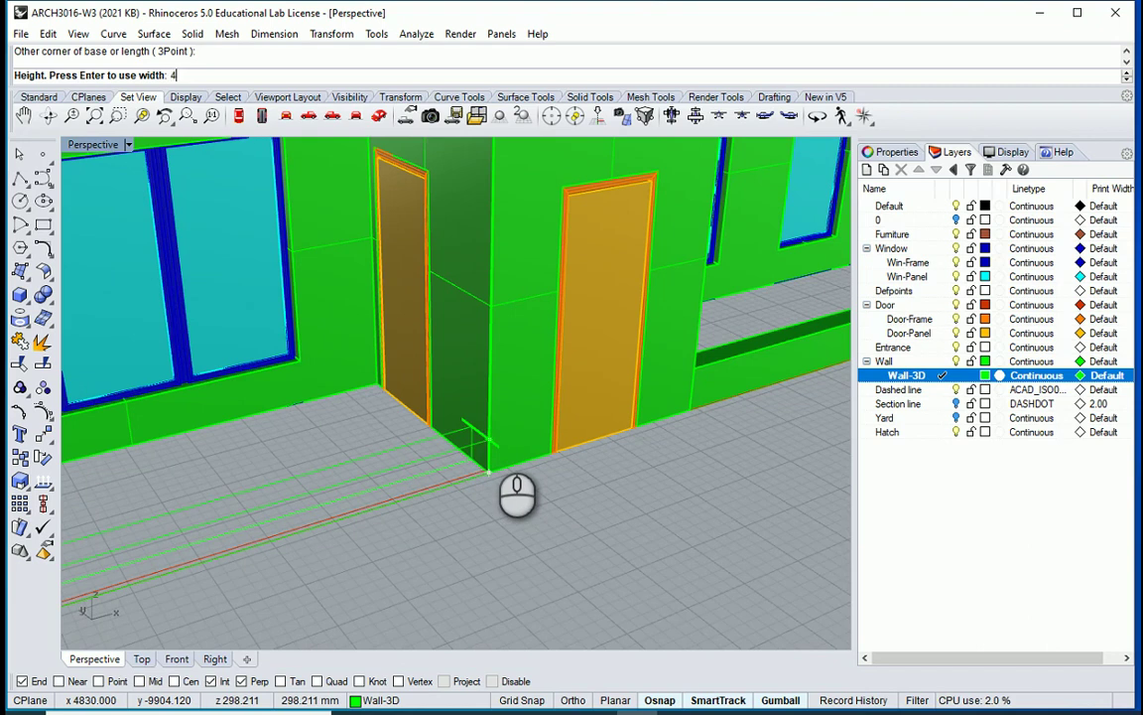
key(Return)
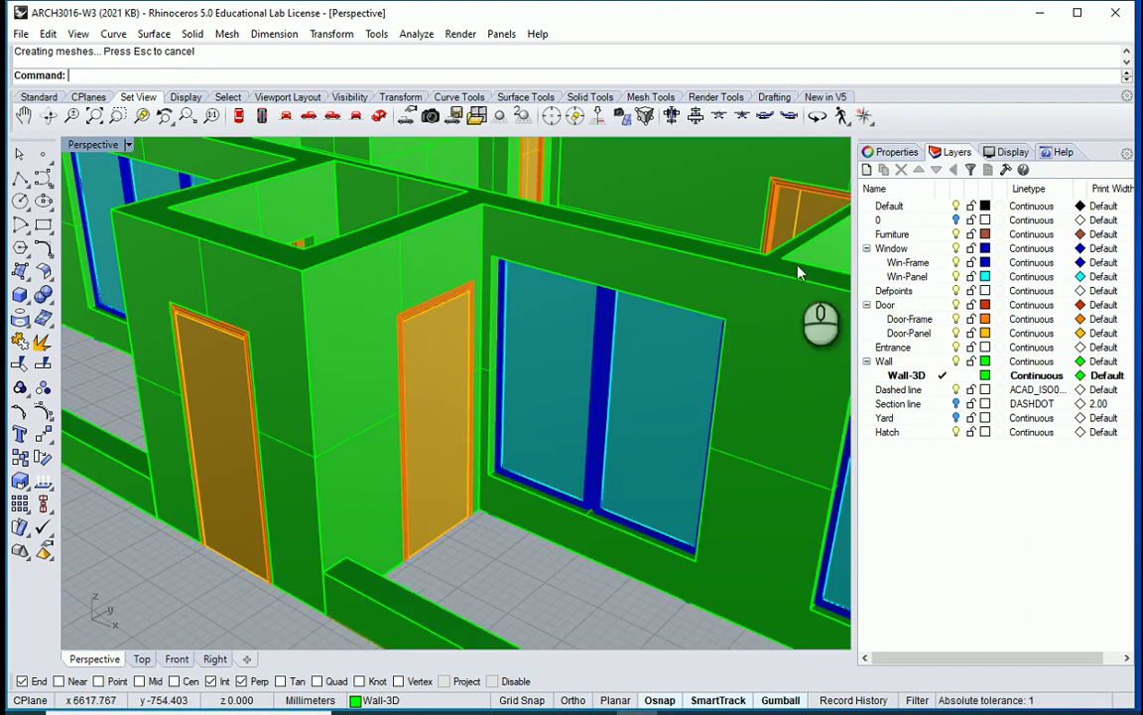
Step: Create a layer named Greenhouse, make it current and set its colour to Magenta
click(854, 475)
click(886, 432)
click(867, 169)
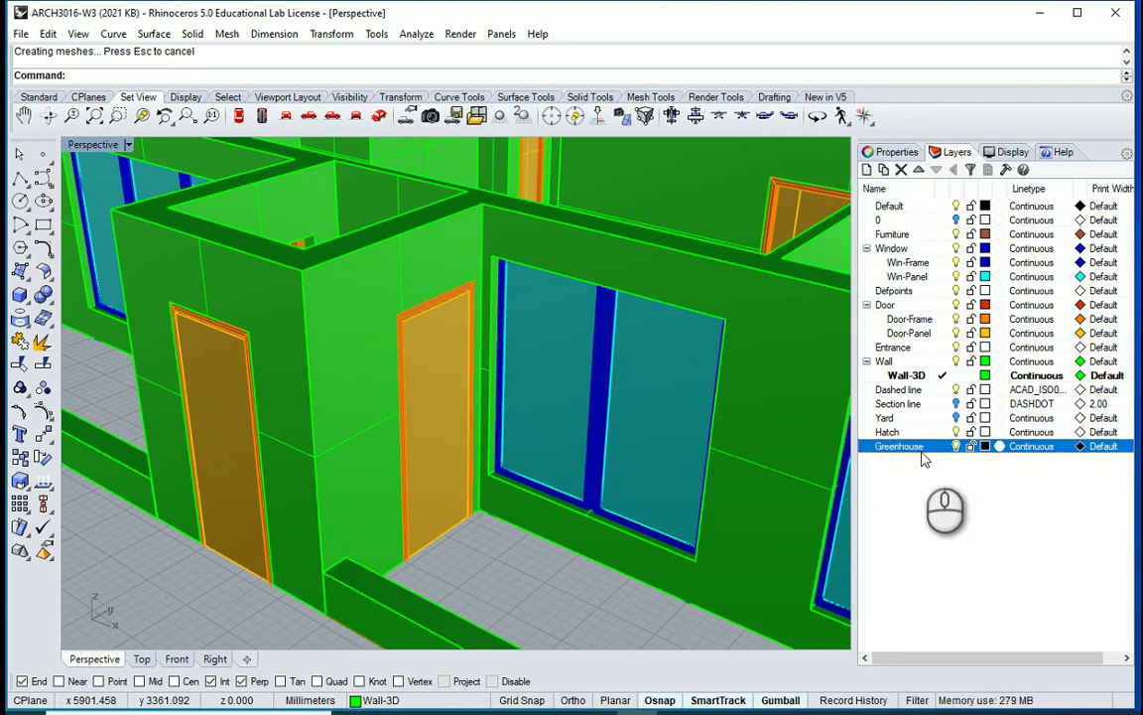
click(943, 446)
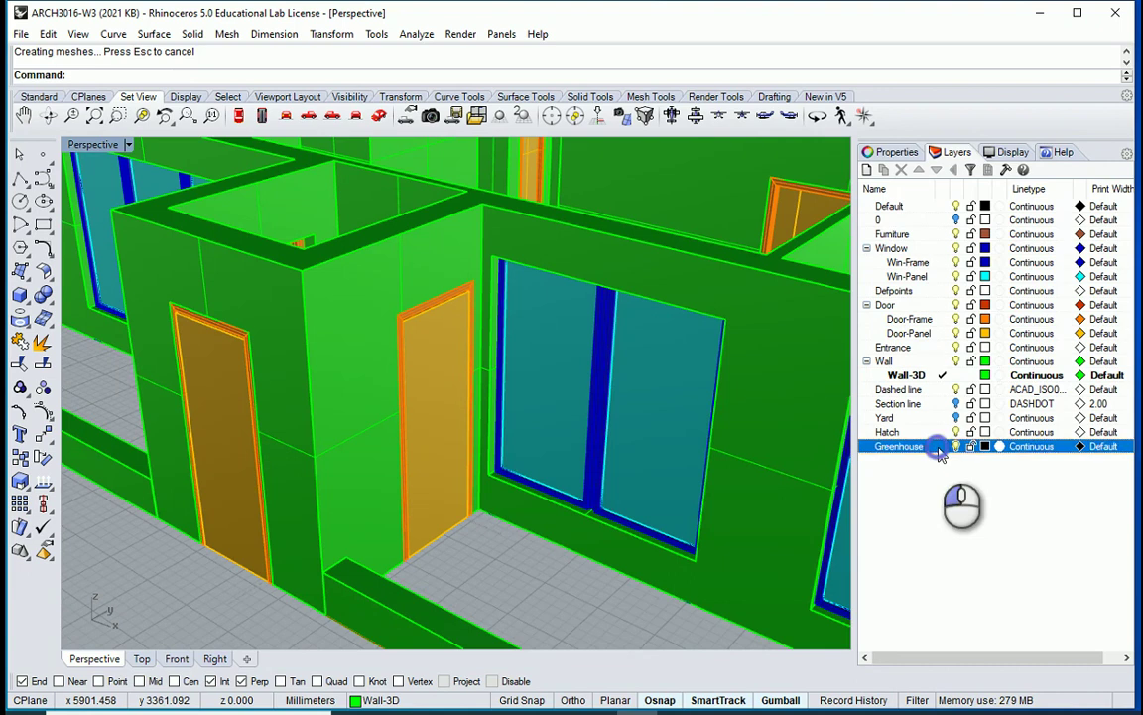
click(986, 445)
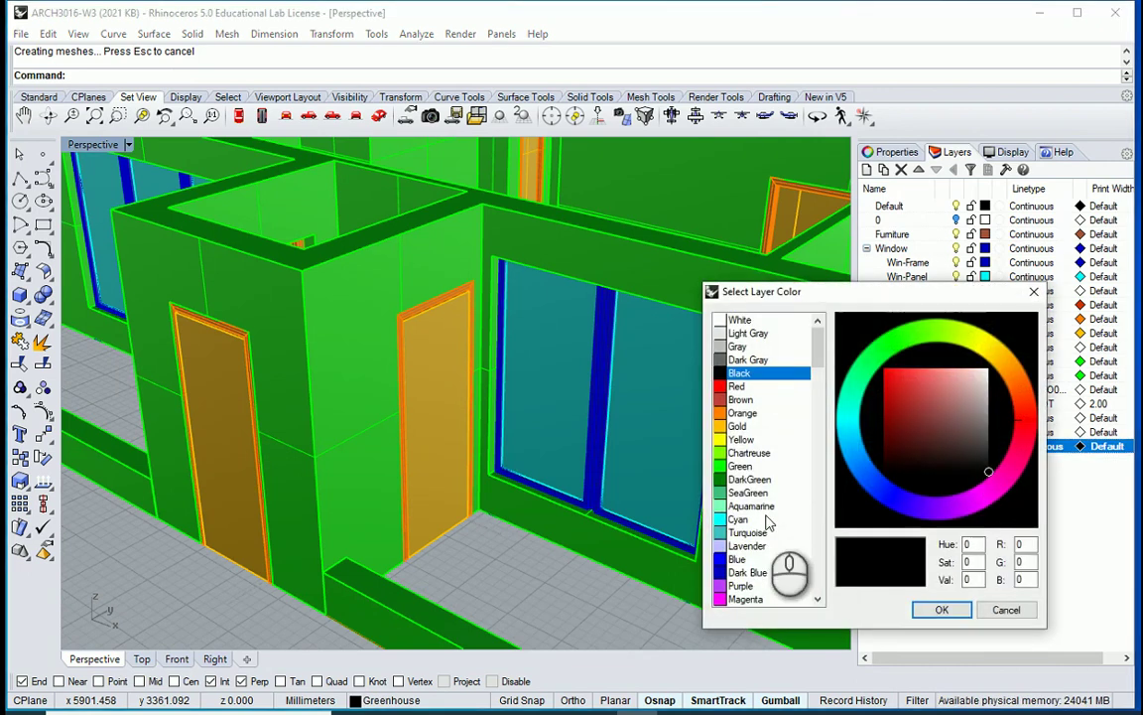
click(746, 600)
click(928, 610)
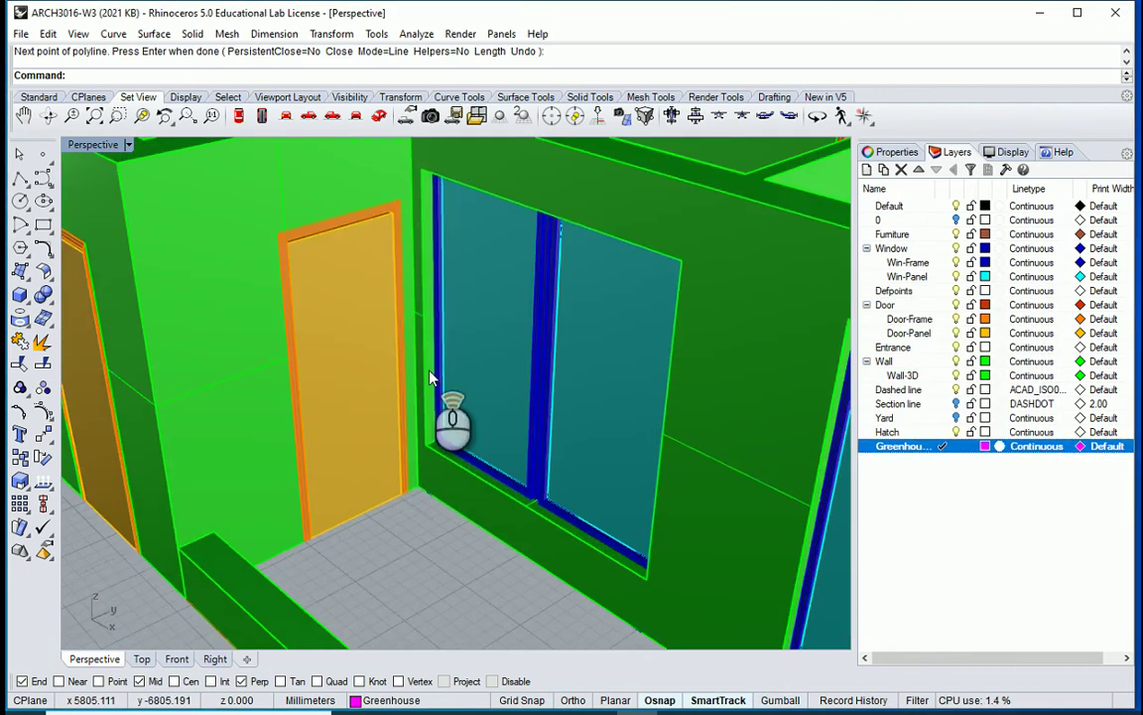
Step: Draw a polyline on the entrance block's side wall from the low wall's top corner to the upper edge's midpoint and the inner upper corner
scroll(429, 376, down, 2)
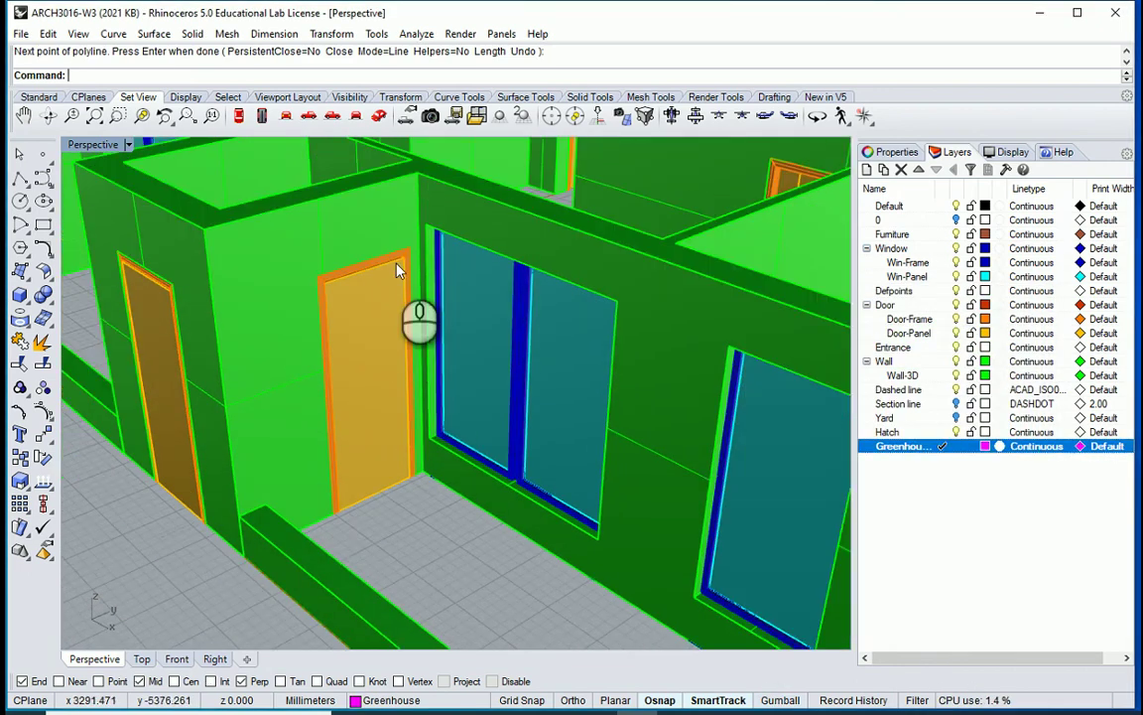
right_click(471, 440)
click(266, 503)
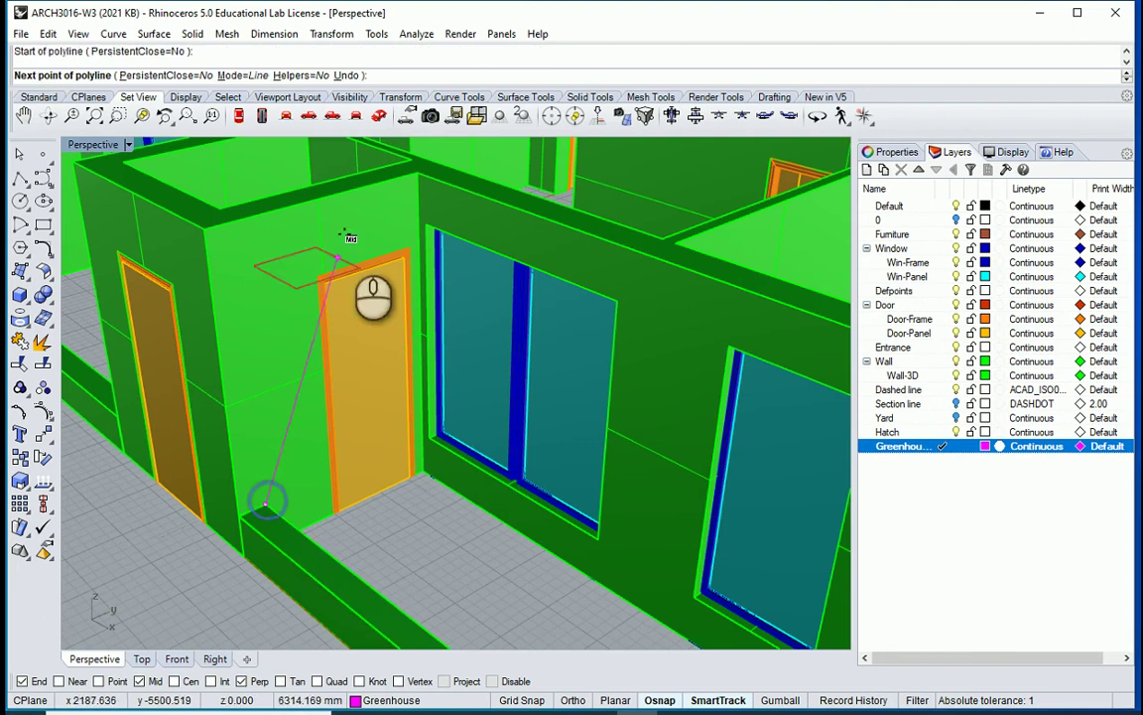
click(318, 200)
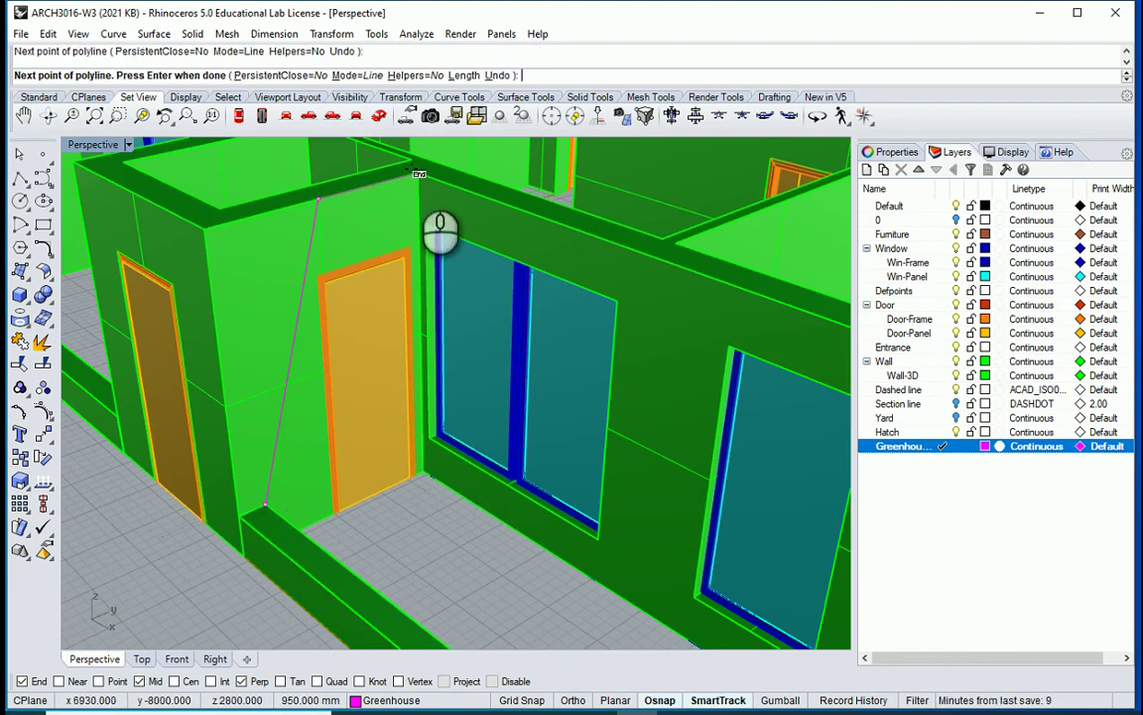
click(417, 174)
right_click(417, 174)
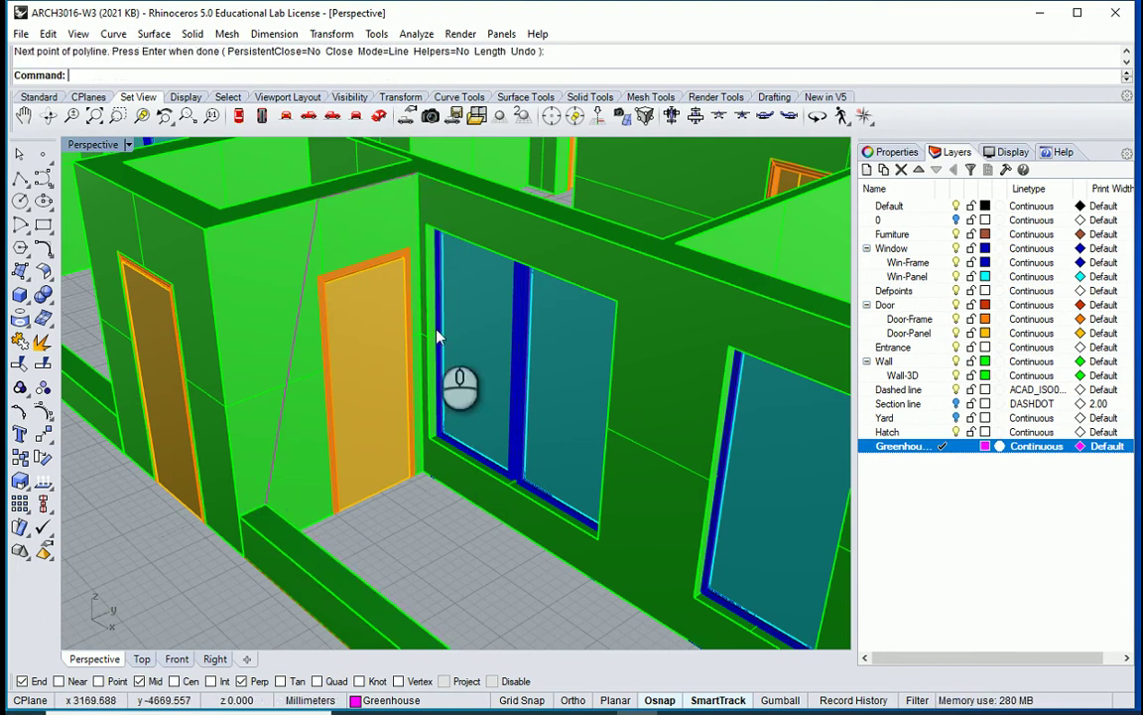
Step: Offset the greenhouse polyline 50 mm inward, towards the door
scroll(348, 118, up, 2)
click(355, 187)
click(355, 191)
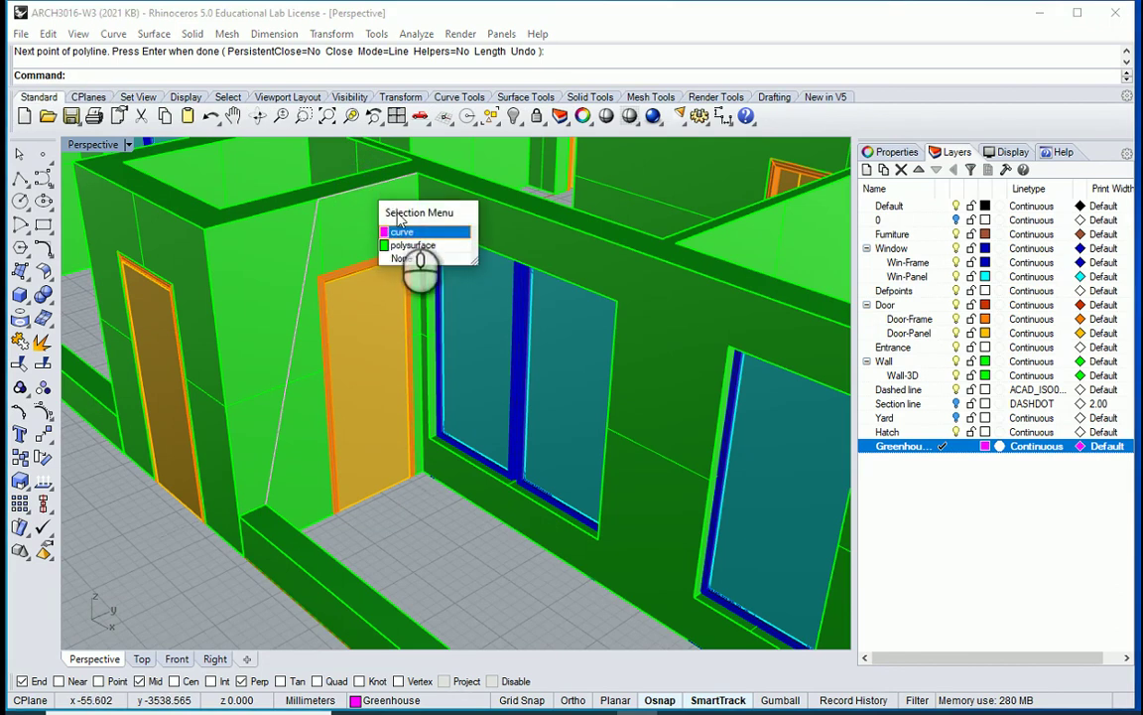
click(421, 236)
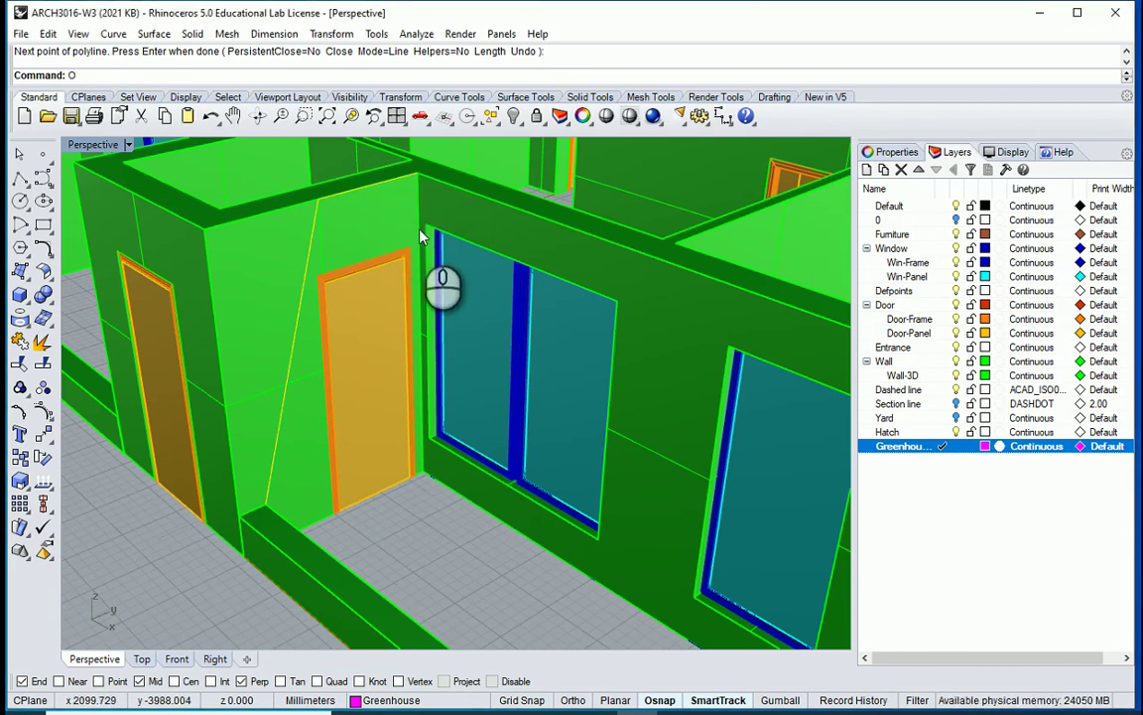
text(O)
key(Return)
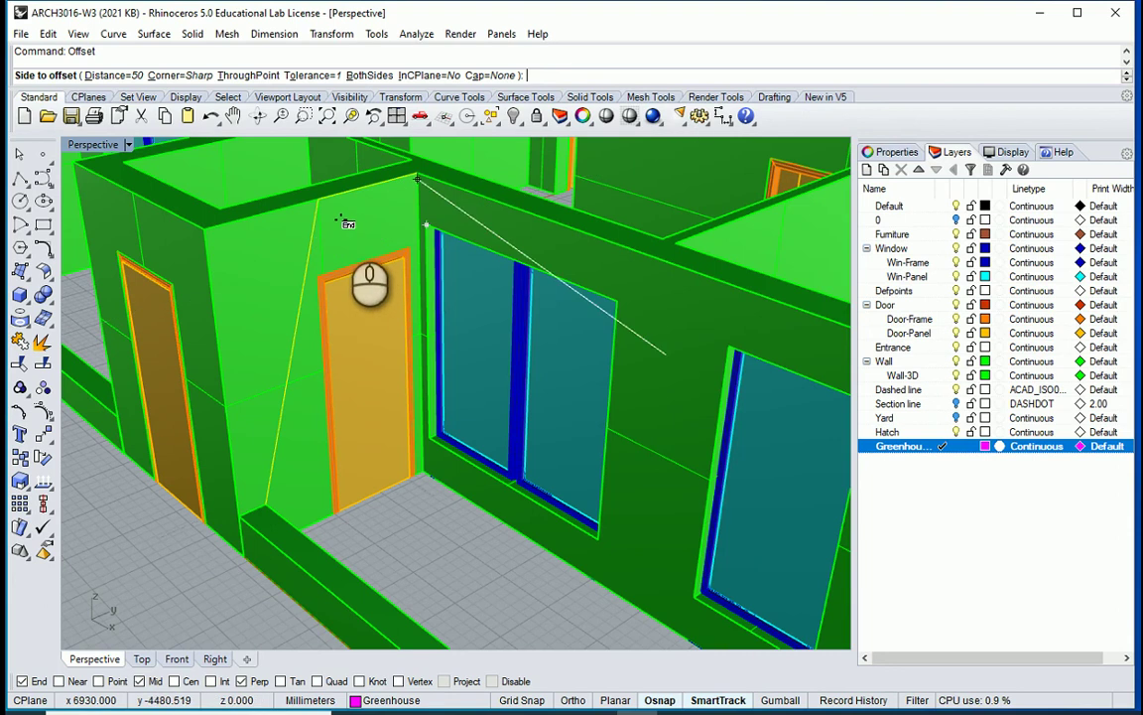
scroll(341, 221, up, 3)
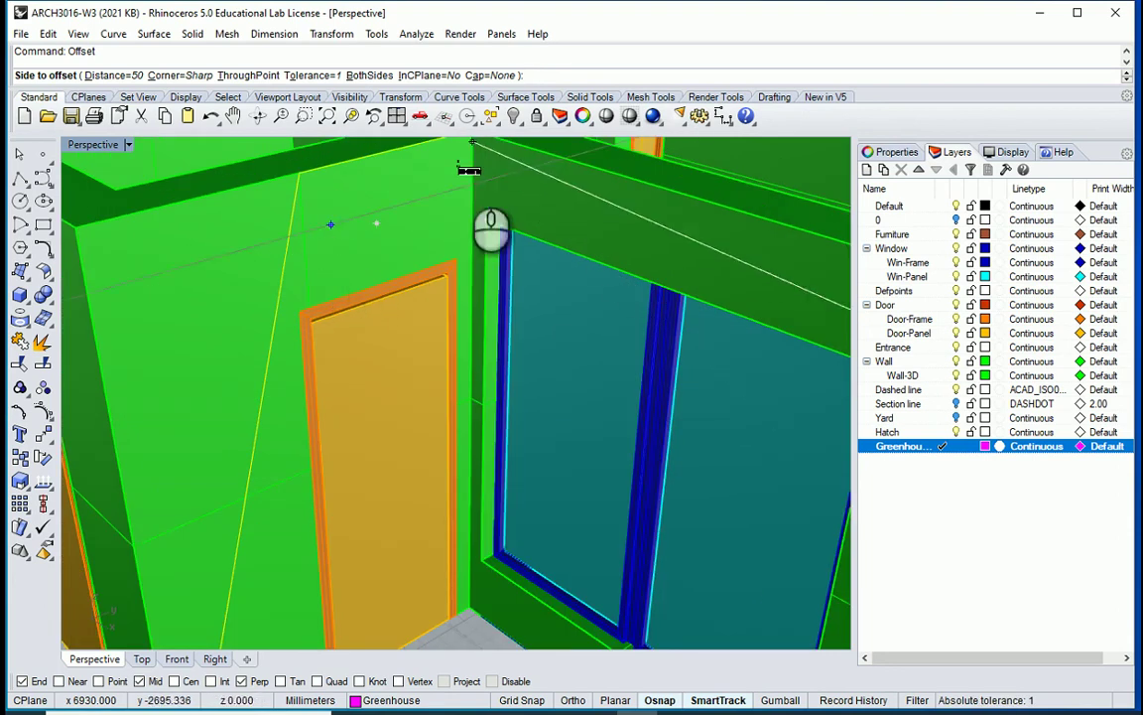
scroll(461, 238, down, 5)
scroll(463, 319, up, 5)
click(460, 340)
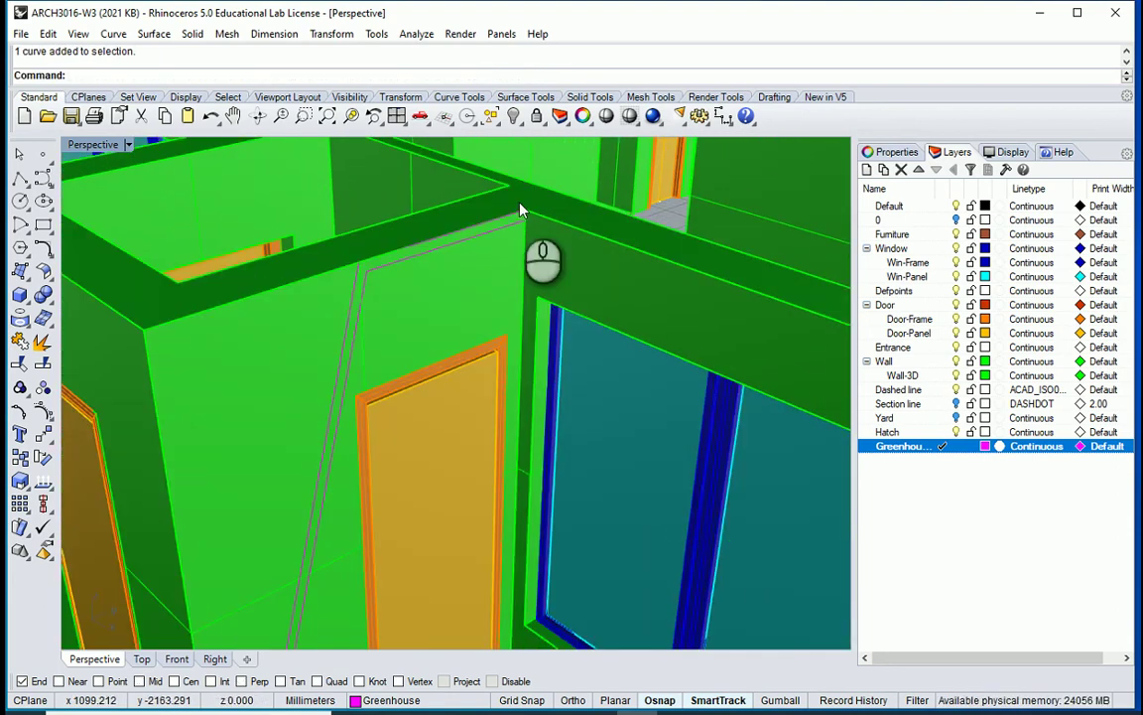
Step: Draw a line joining the upper ends of the polyline and its offset at the inner wall corner
scroll(521, 205, up, 10)
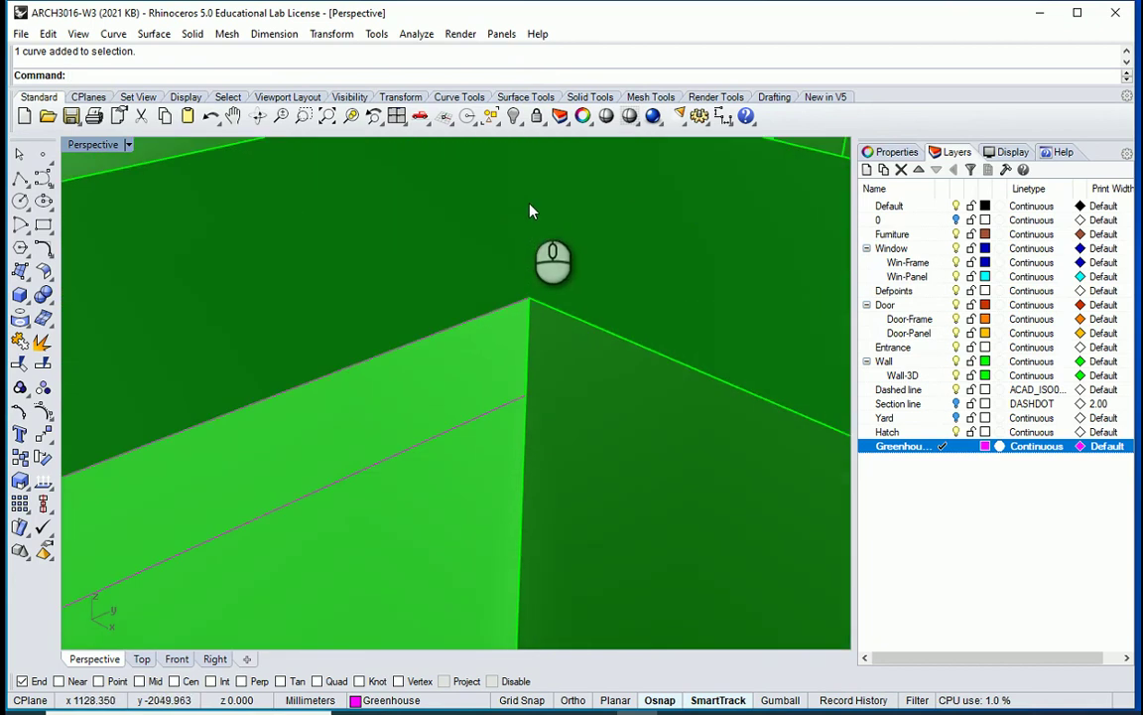
text(l)
key(Return)
click(523, 396)
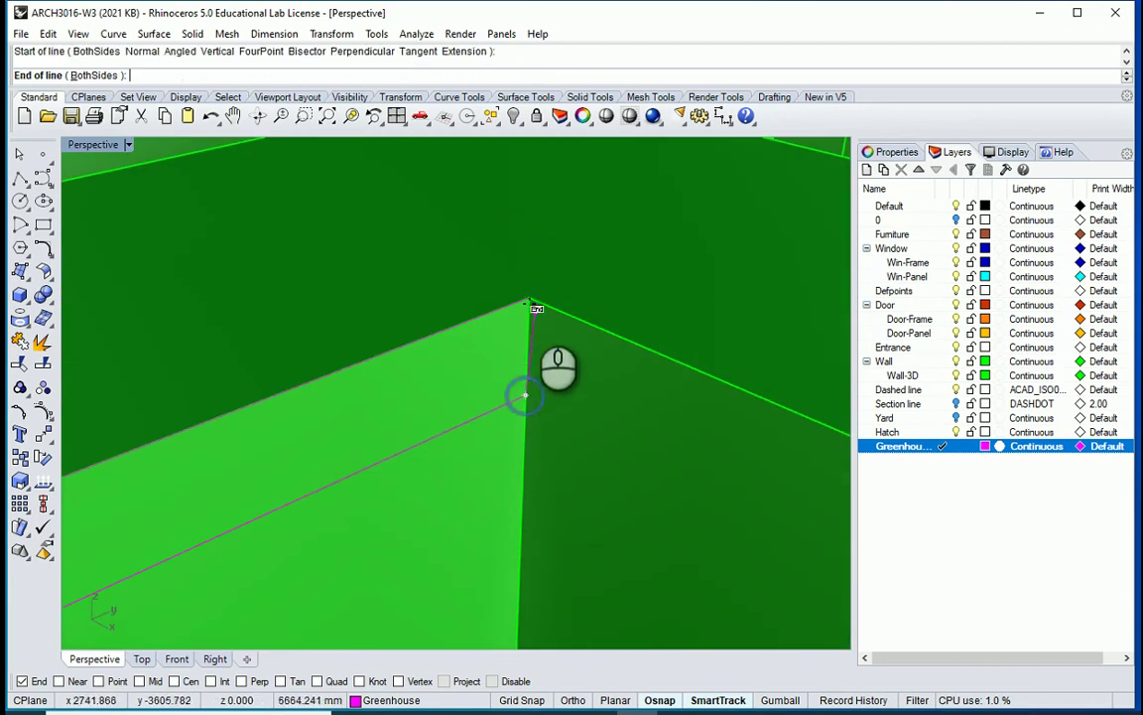
click(533, 300)
Step: Draw a horizontal line about 55 mm long from the original polyline's lower end across to the offset curve
scroll(347, 523, down, 3)
scroll(347, 523, up, 3)
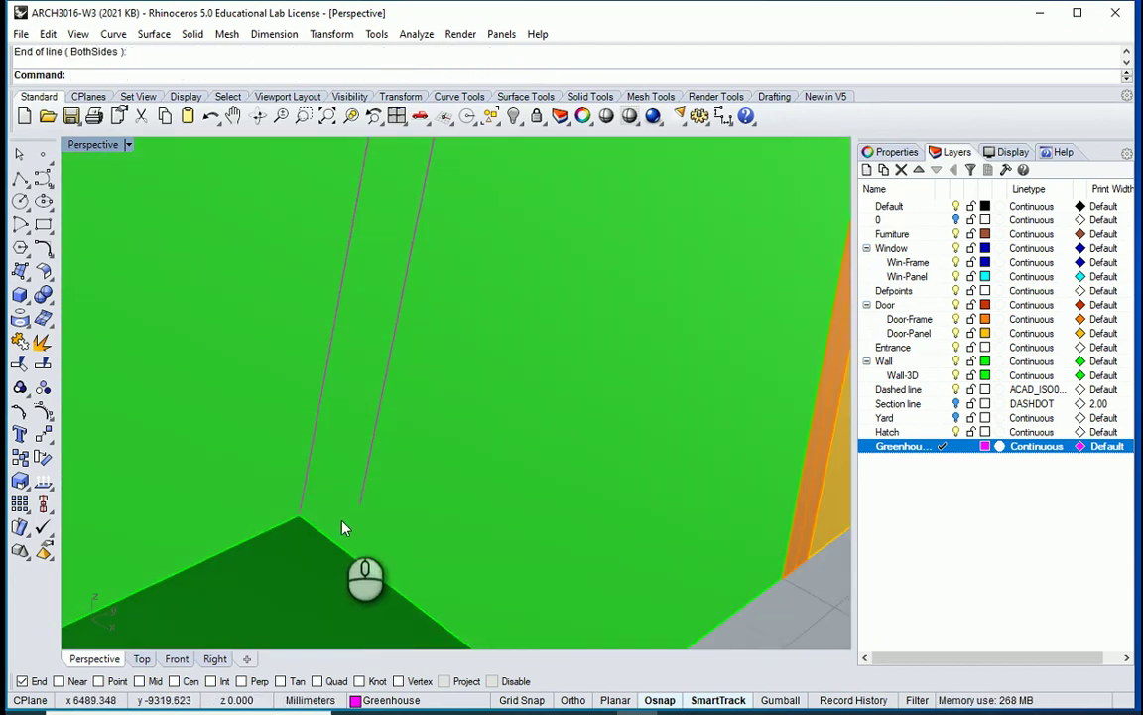
right_click(343, 526)
click(301, 513)
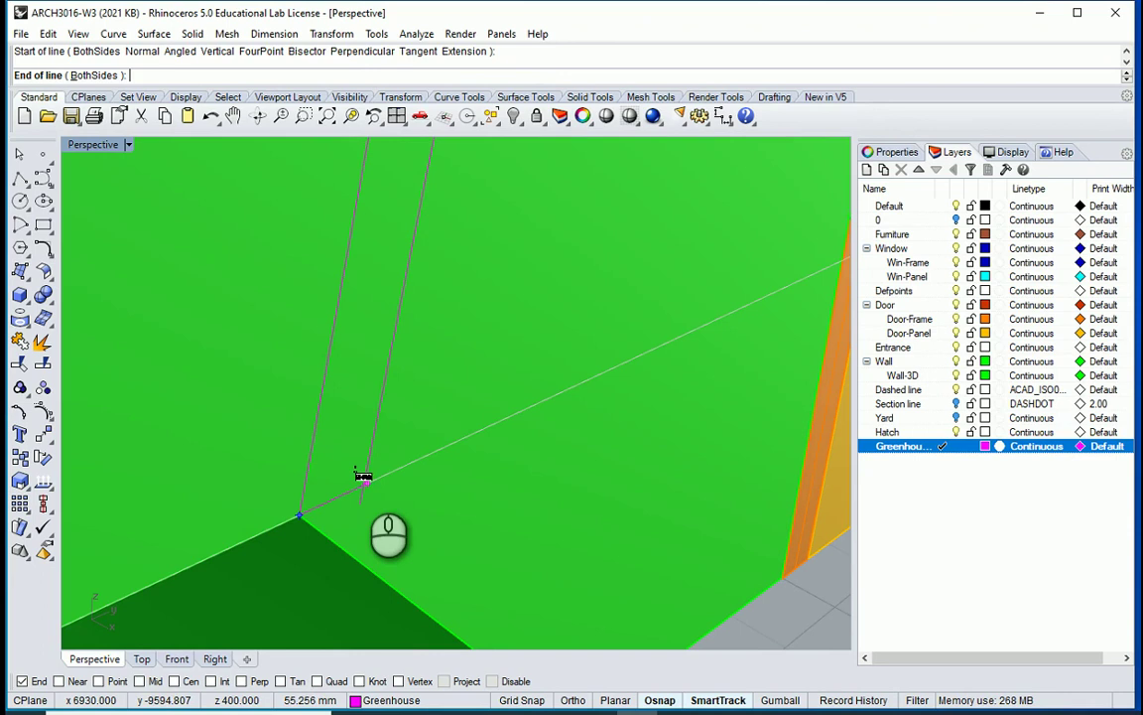
click(367, 481)
Step: Trim the overhanging ends of the offset curve and the lower closing line where they cross
scroll(369, 482, up, 1)
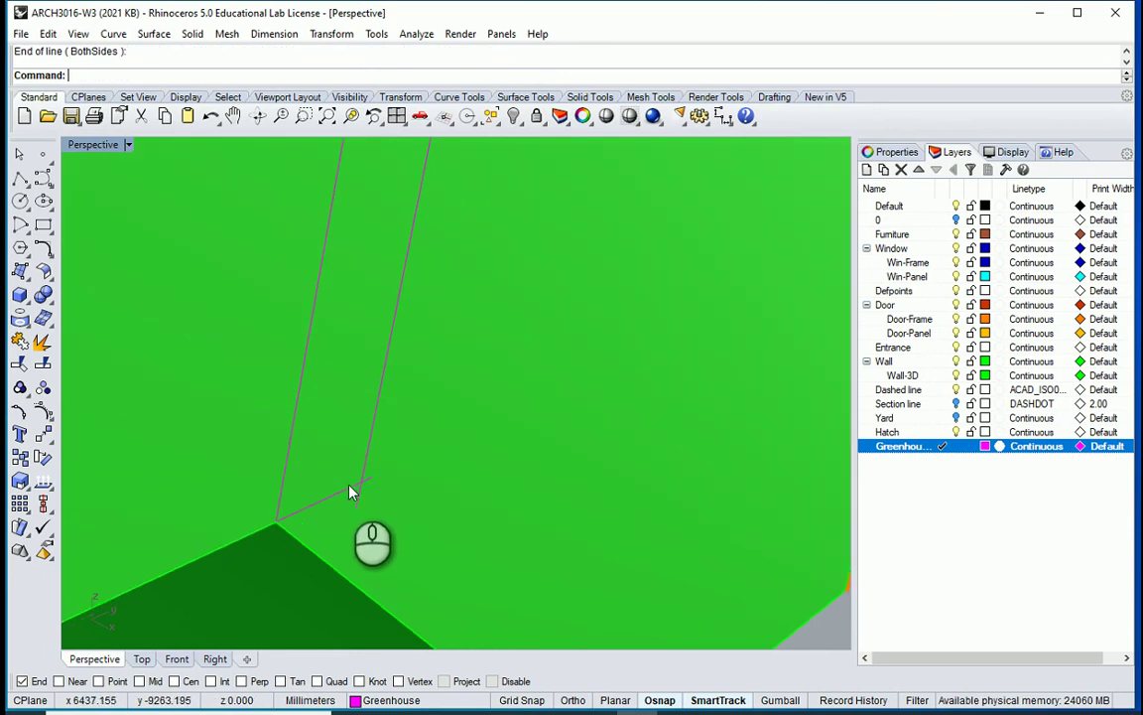
click(350, 483)
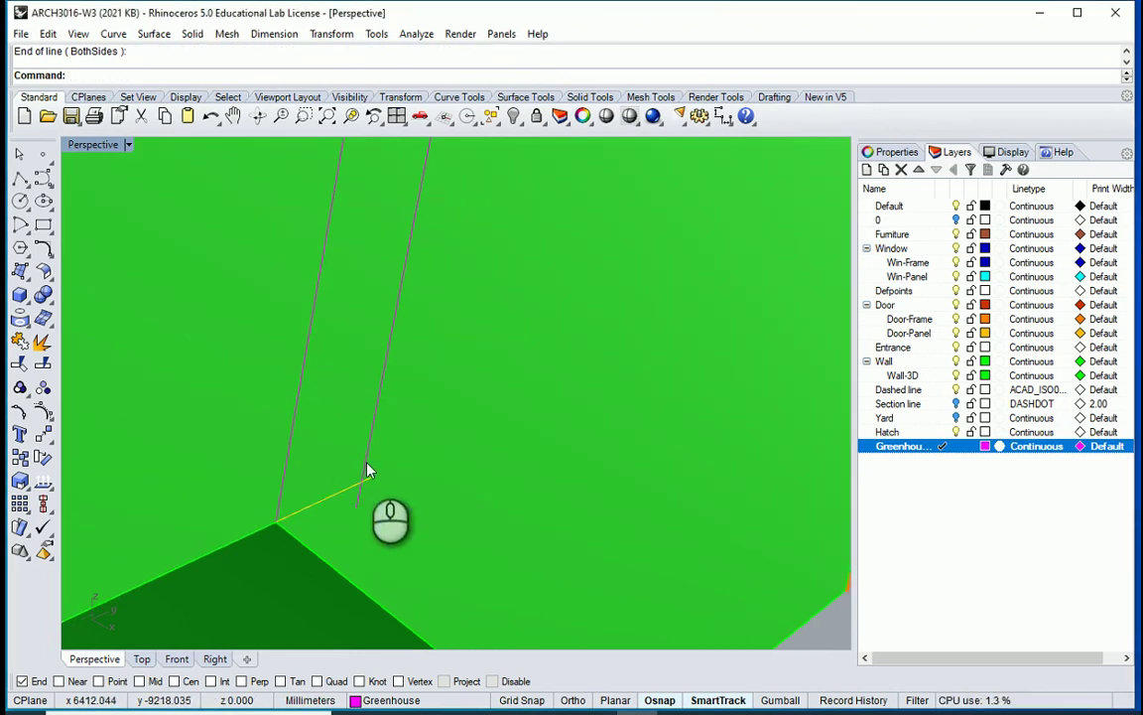
click(365, 461)
click(467, 508)
text(R)
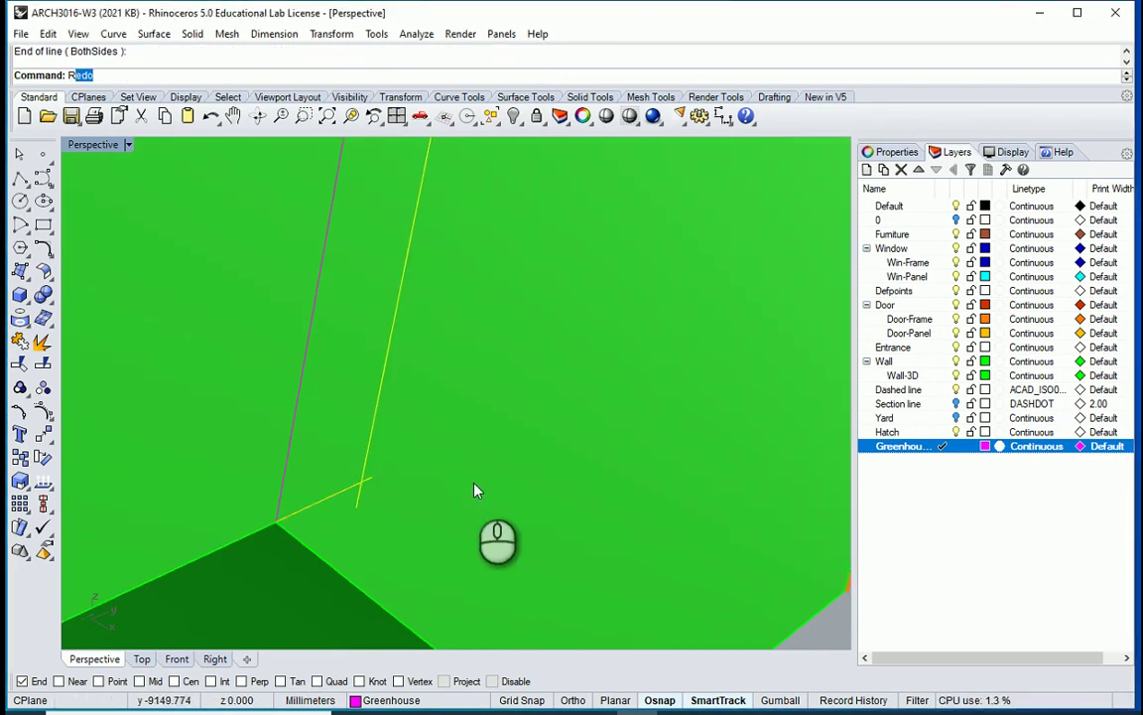
key(Return)
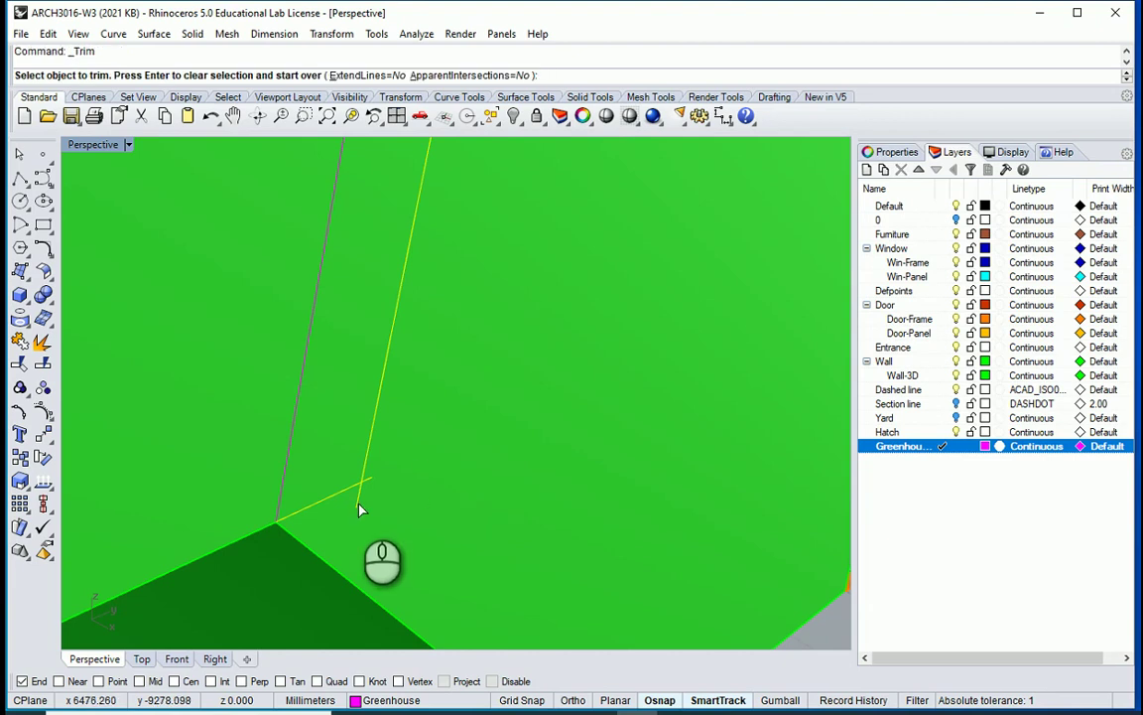
click(357, 500)
click(428, 549)
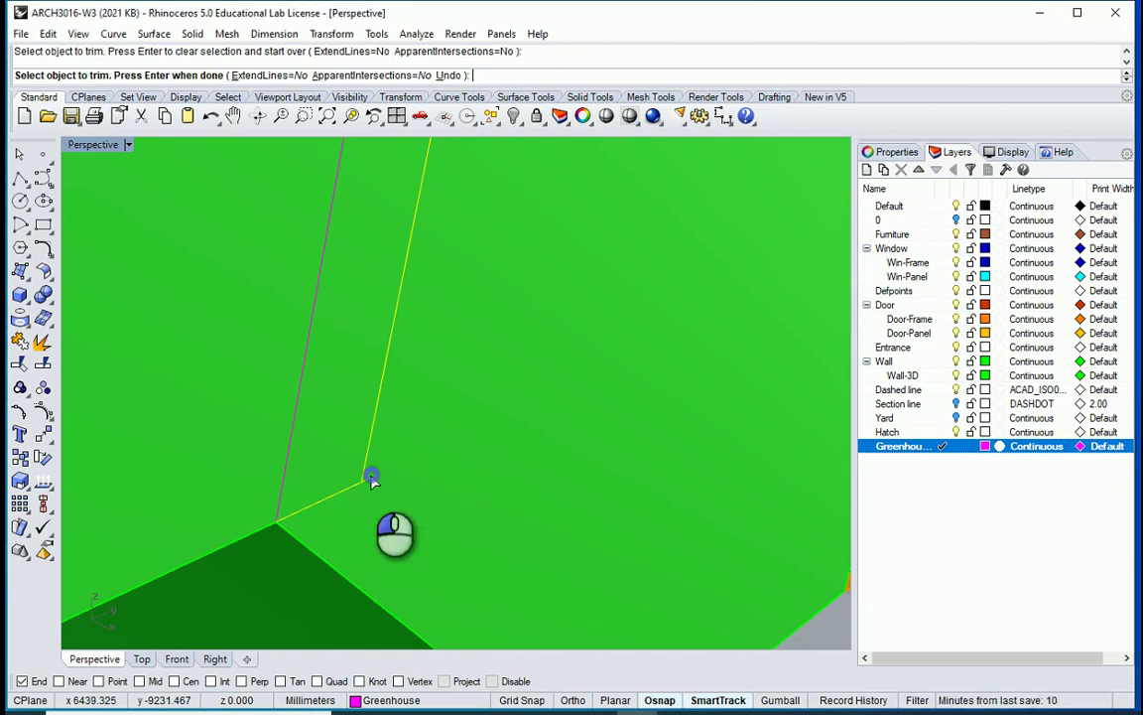
click(369, 473)
click(417, 522)
key(Return)
scroll(318, 536, down, 5)
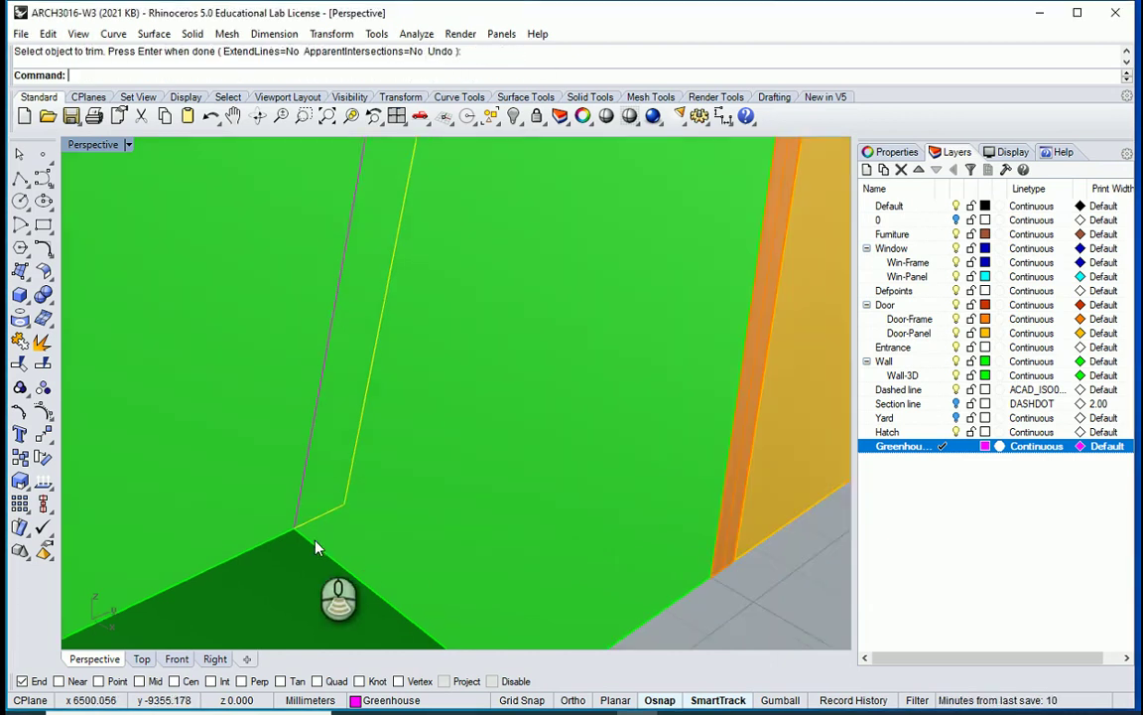
scroll(382, 228, up, 3)
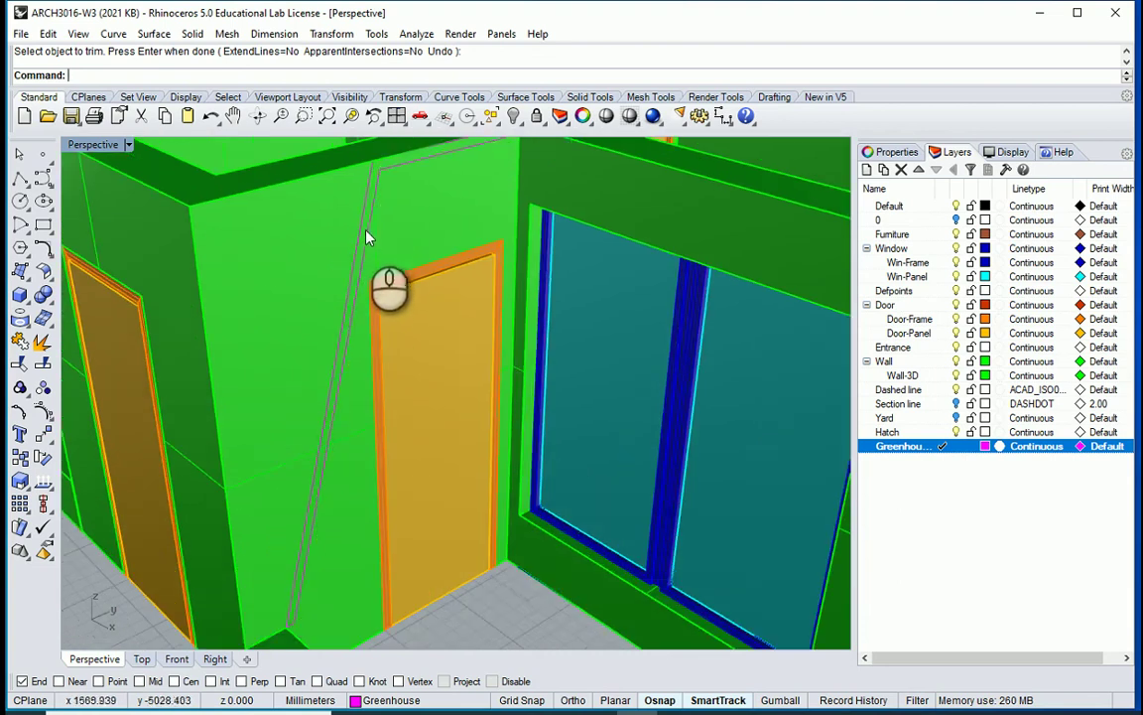
Step: Explode the inner offset and the outer greenhouse polylines into separate segments
click(374, 261)
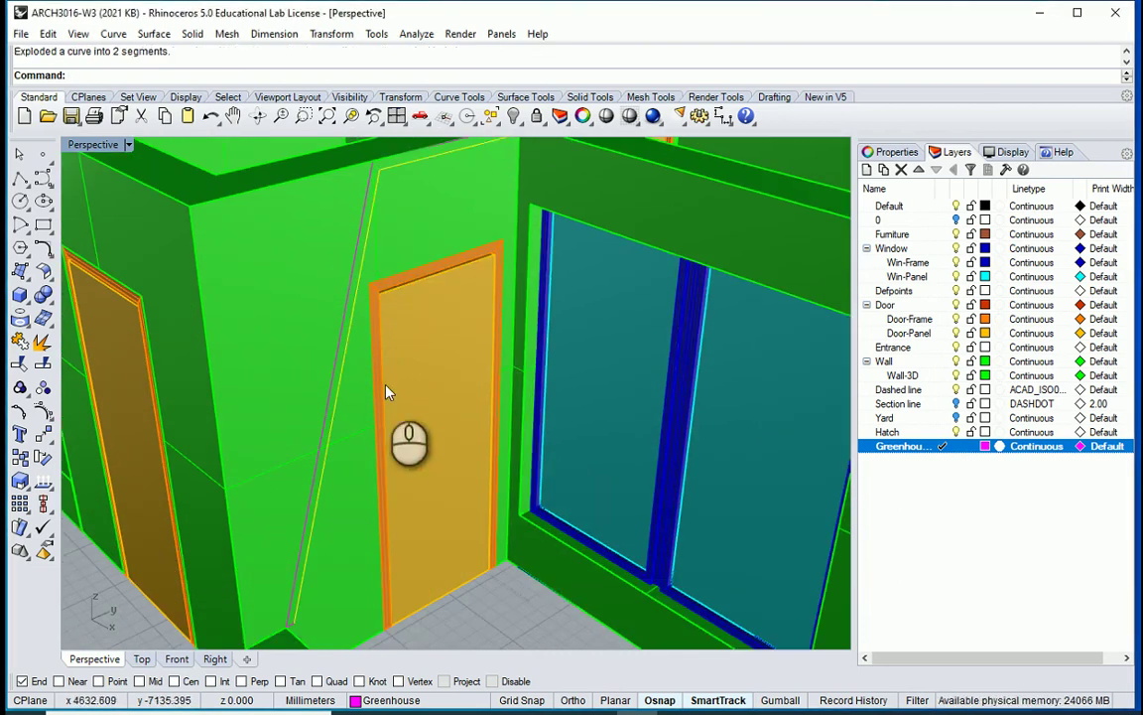
click(335, 359)
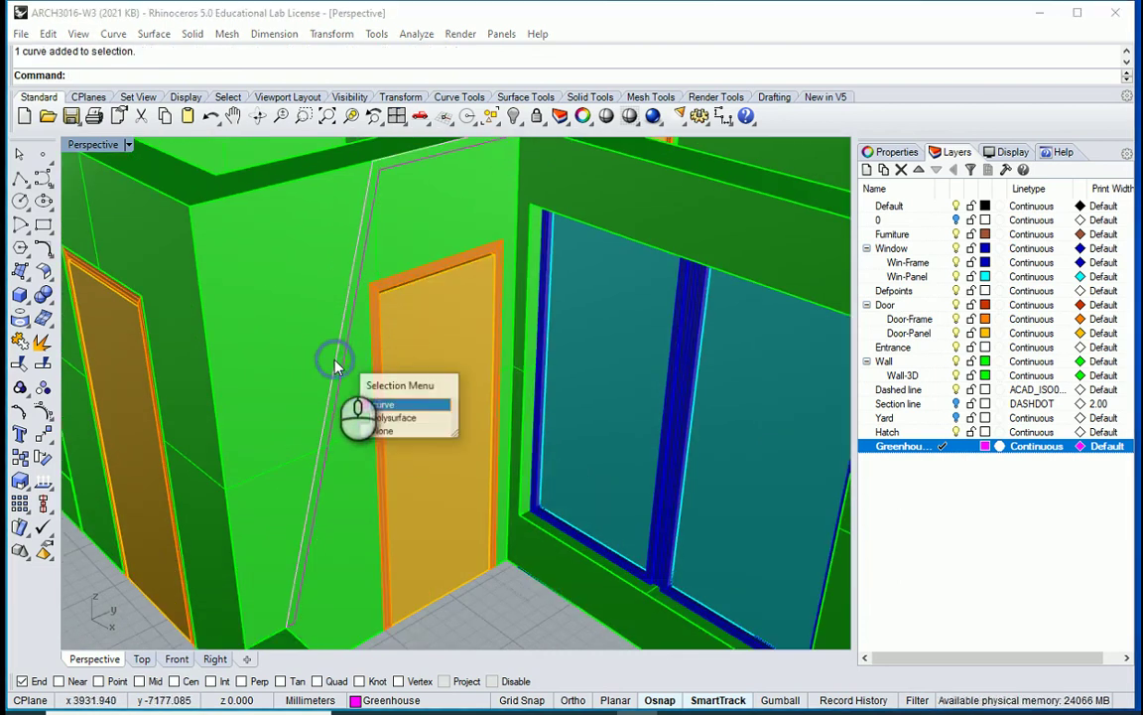
click(369, 403)
key(Return)
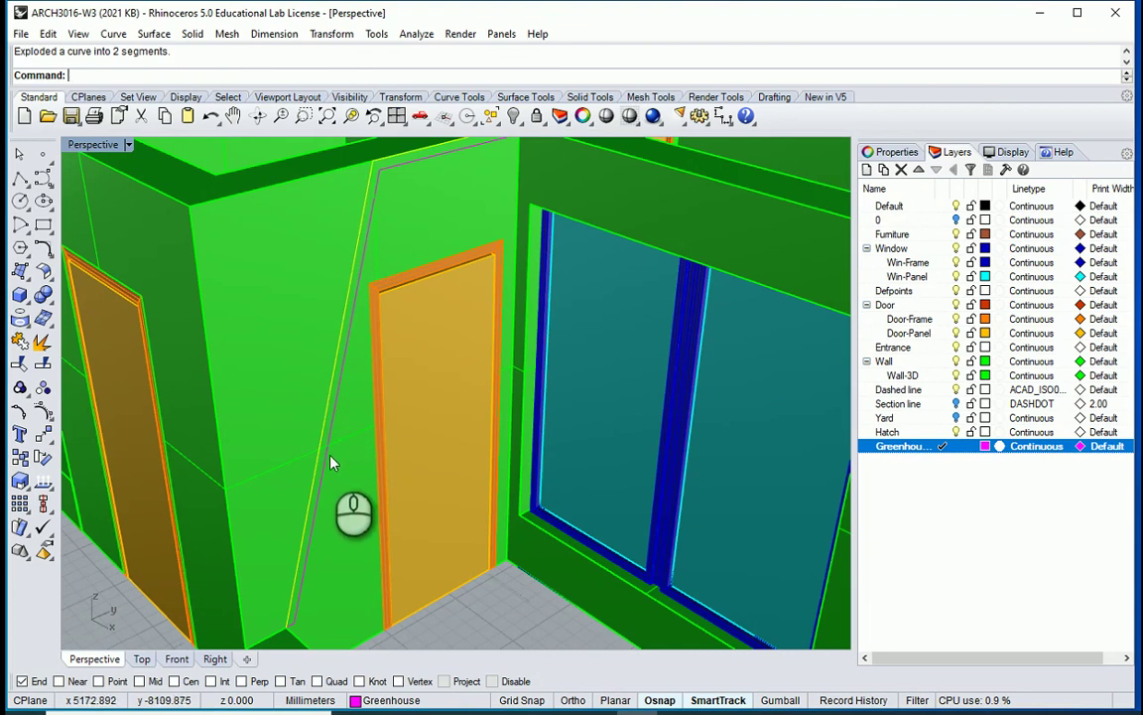
Step: Move both sloped segments and their lower closing line outward by the frame width, from the closing line's inner end to its outer end
click(326, 463)
click(369, 501)
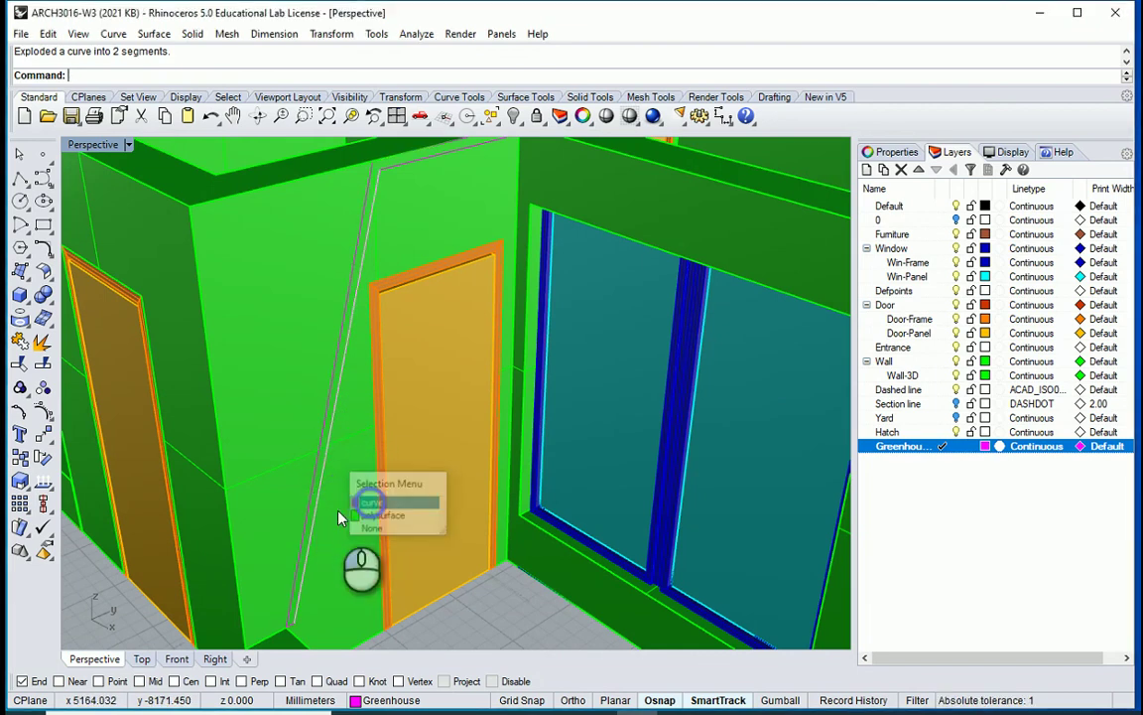
shift+click(303, 516)
click(375, 563)
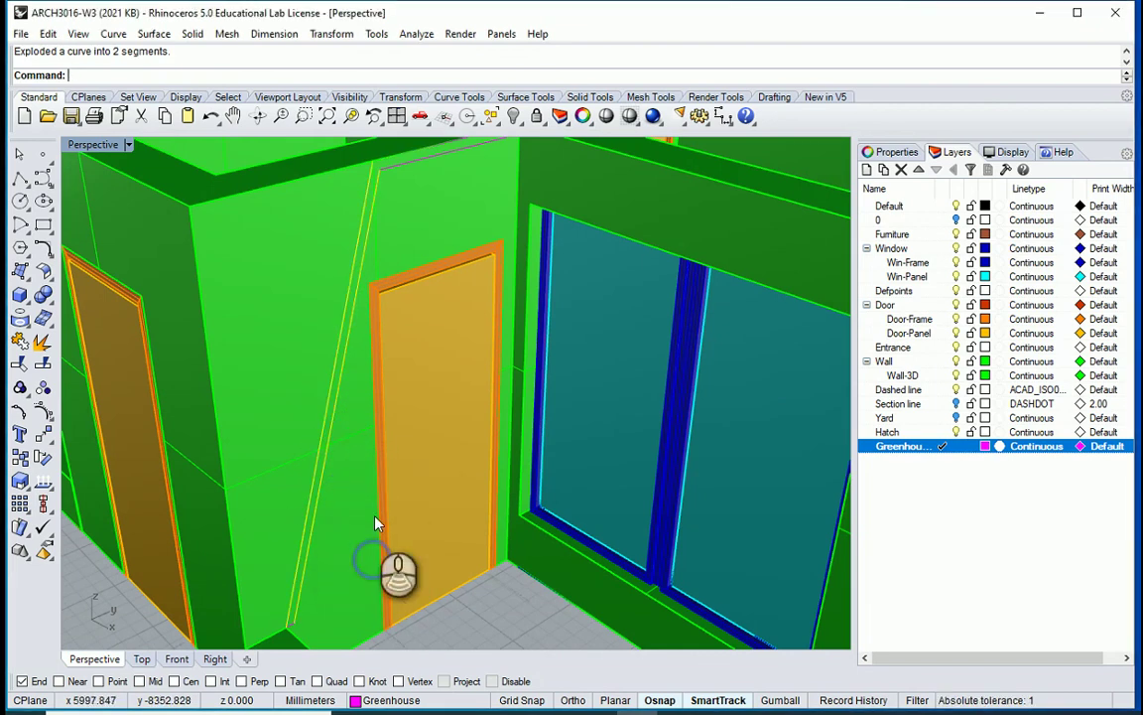
scroll(373, 521, down, 3)
scroll(317, 595, up, 5)
scroll(317, 598, up, 2)
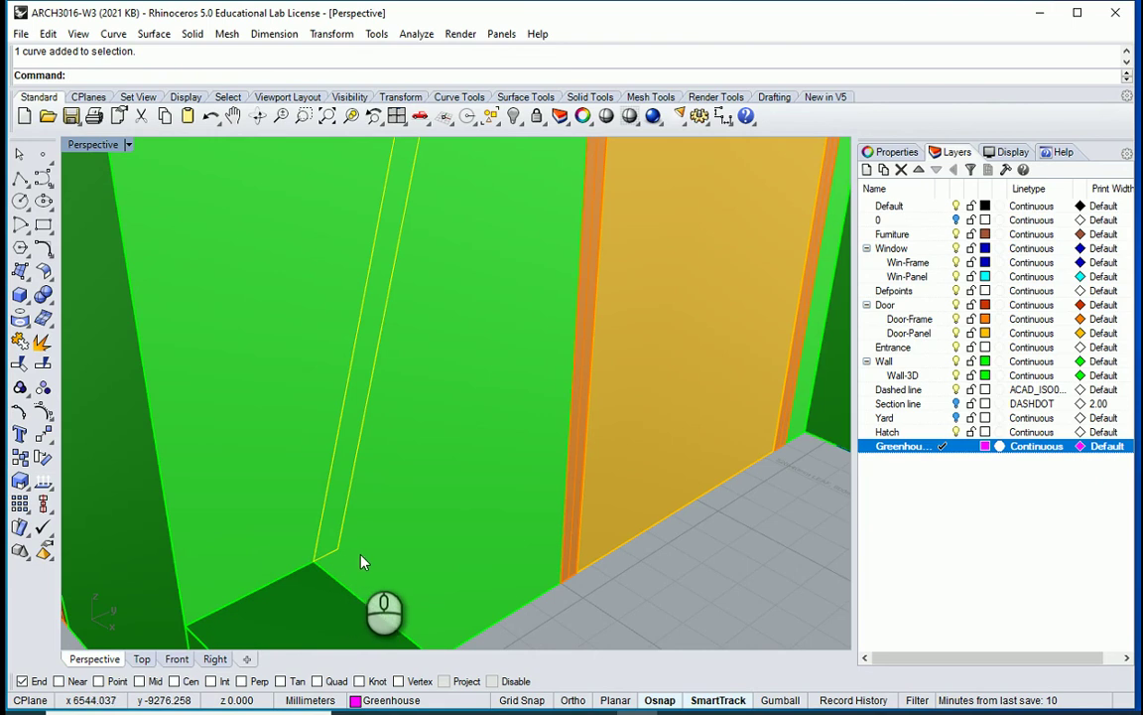
text(m)
key(Return)
click(338, 550)
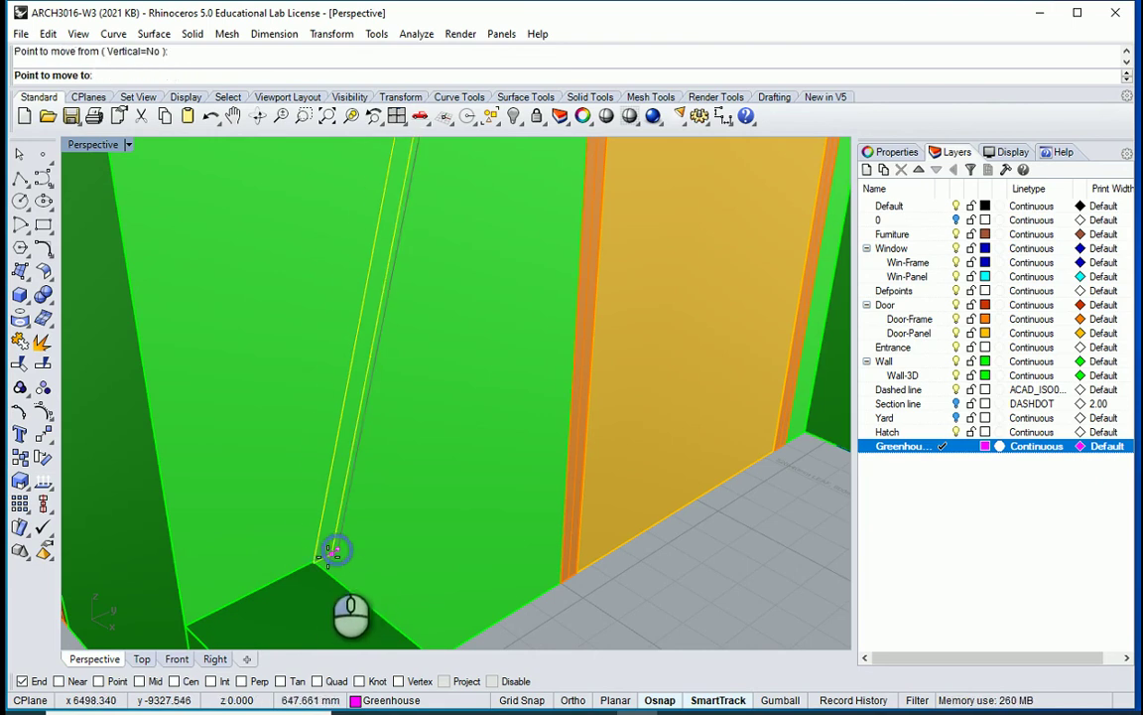
click(311, 561)
Step: Extend the two upper greenhouse segments to meet the shifted sloped segments
scroll(317, 611, down, 7)
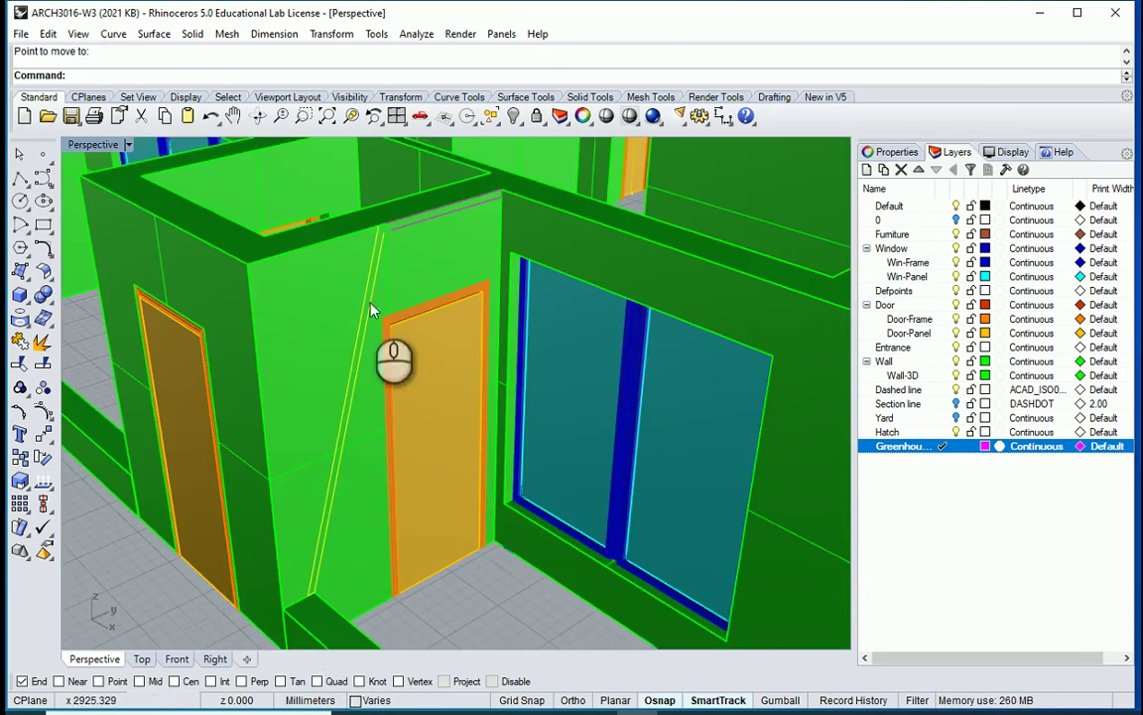
scroll(398, 197, up, 6)
text(E)
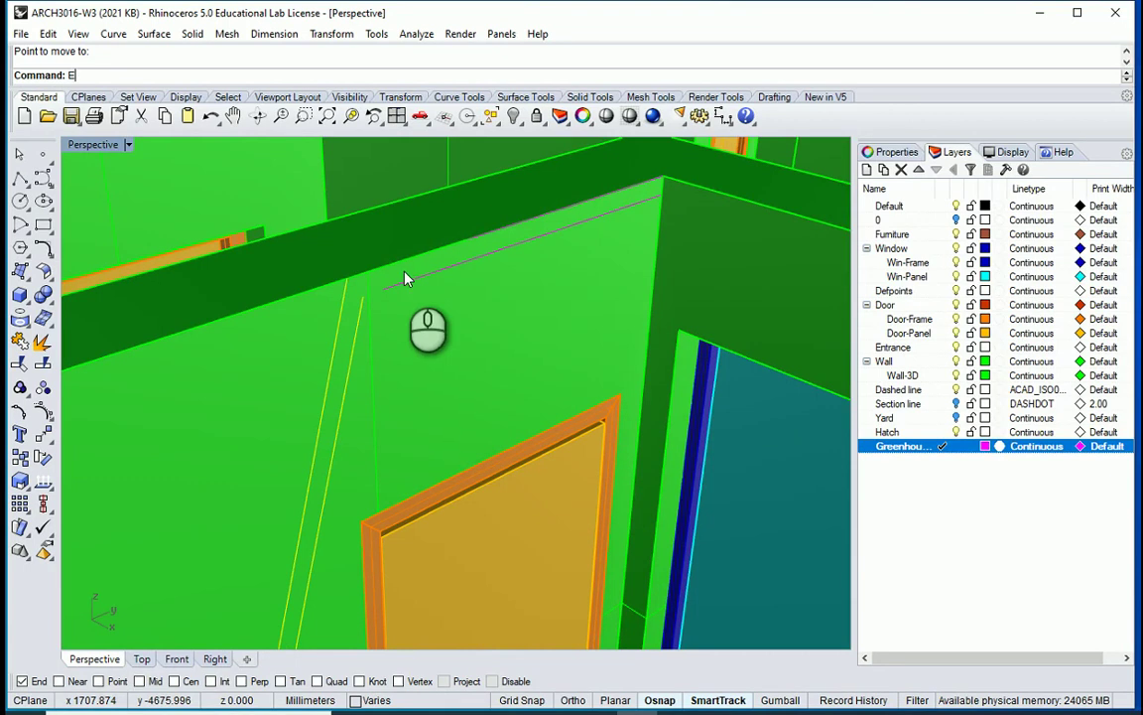
text(xtend)
key(Return)
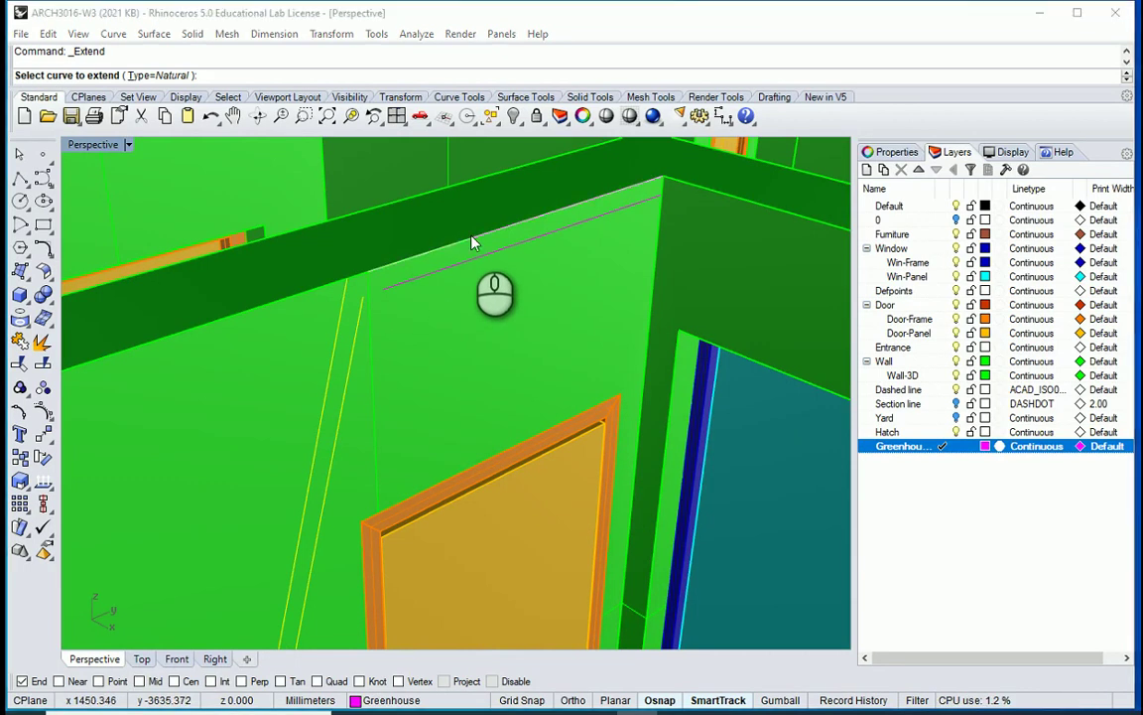
click(473, 241)
click(523, 277)
scroll(404, 269, down, 5)
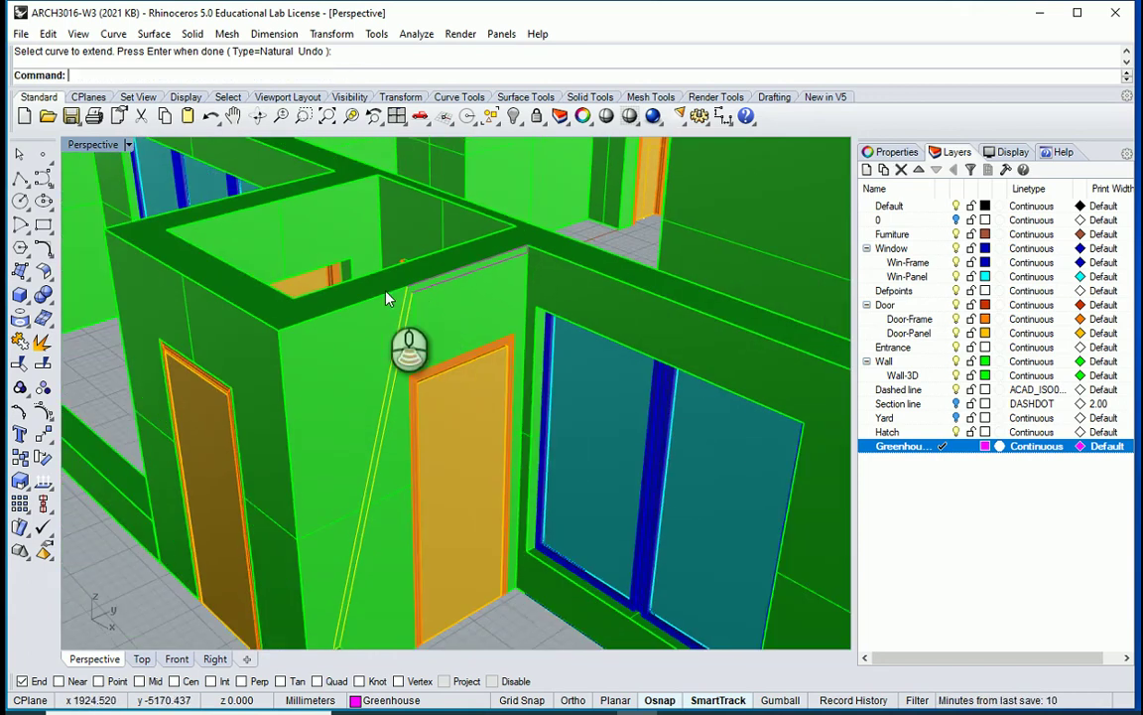
Step: Hide the Wall-3D layer and join the six greenhouse frame segments into one closed curve
scroll(387, 298, down, 3)
click(955, 375)
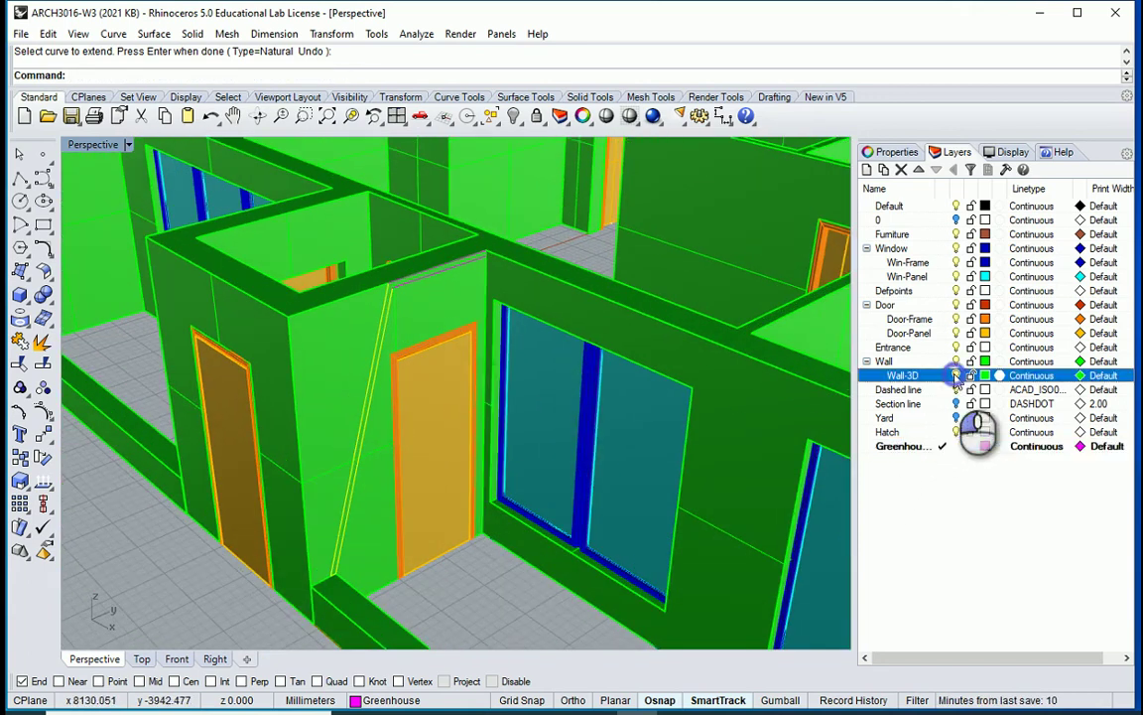
click(956, 375)
click(526, 524)
scroll(461, 374, up, 6)
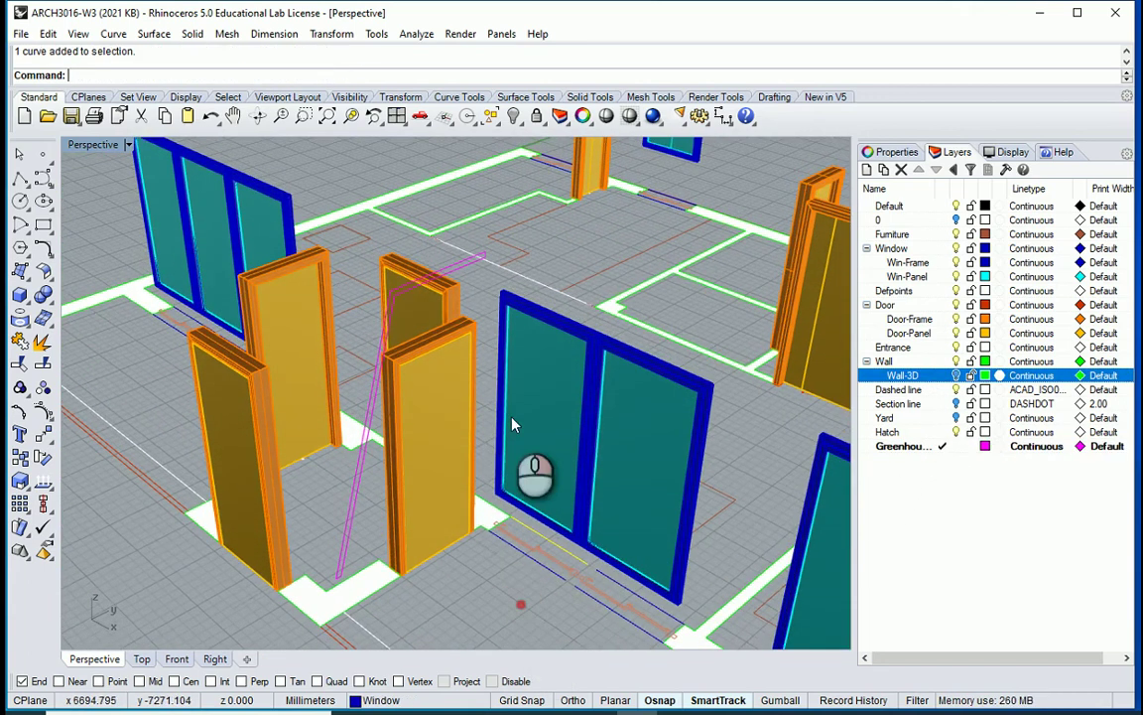
scroll(453, 276, up, 2)
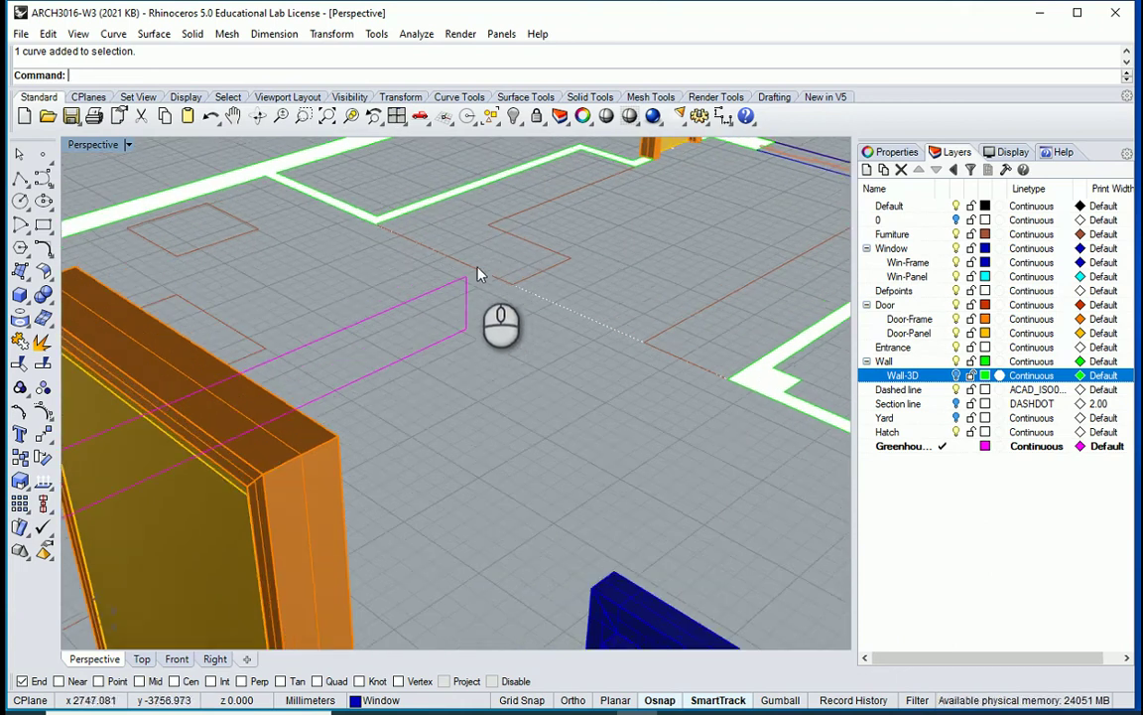
click(413, 292)
scroll(441, 266, down, 8)
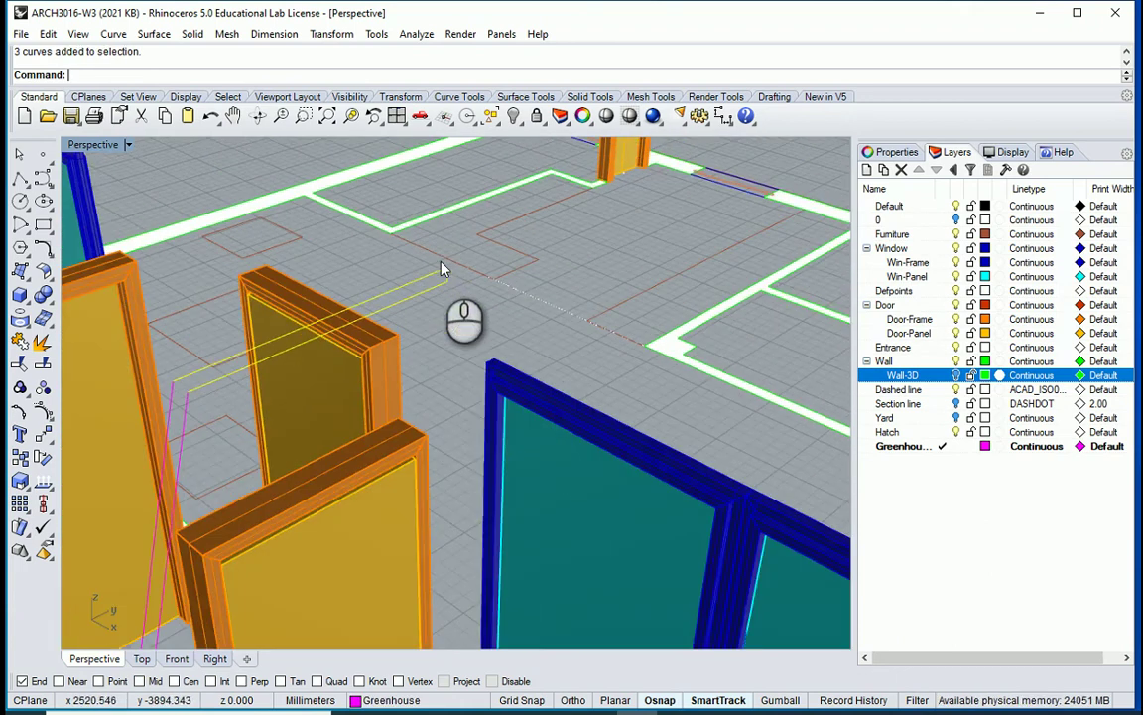
scroll(286, 605, up, 5)
scroll(288, 616, up, 3)
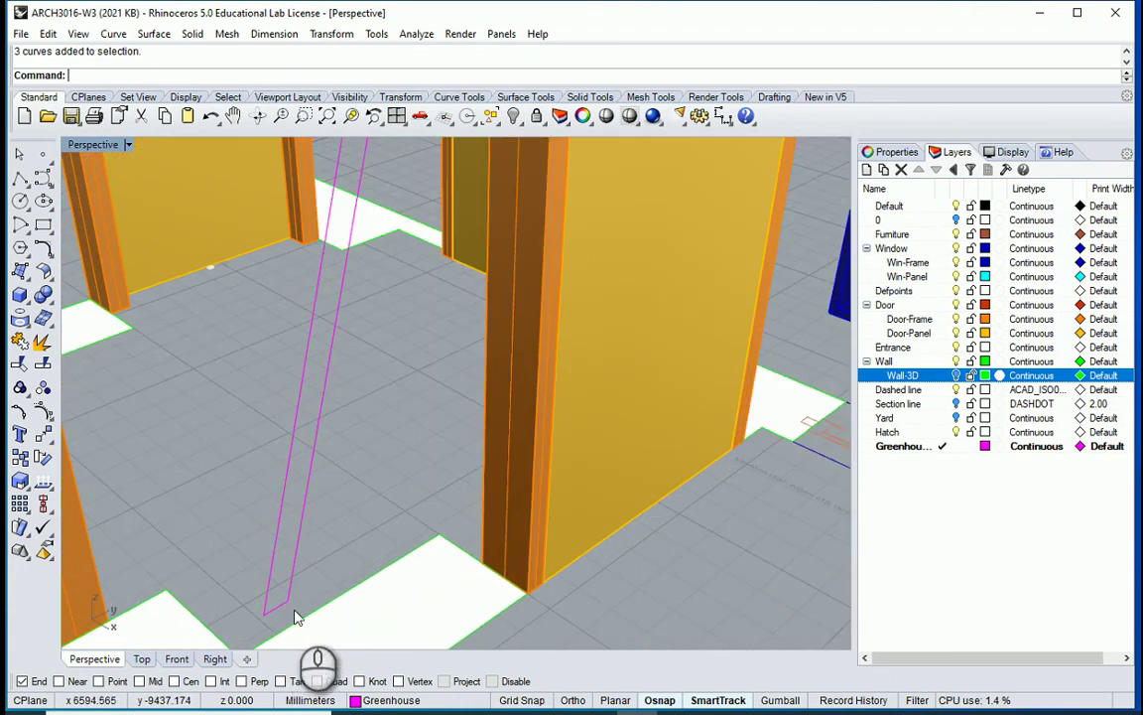
drag(287, 544, 266, 623)
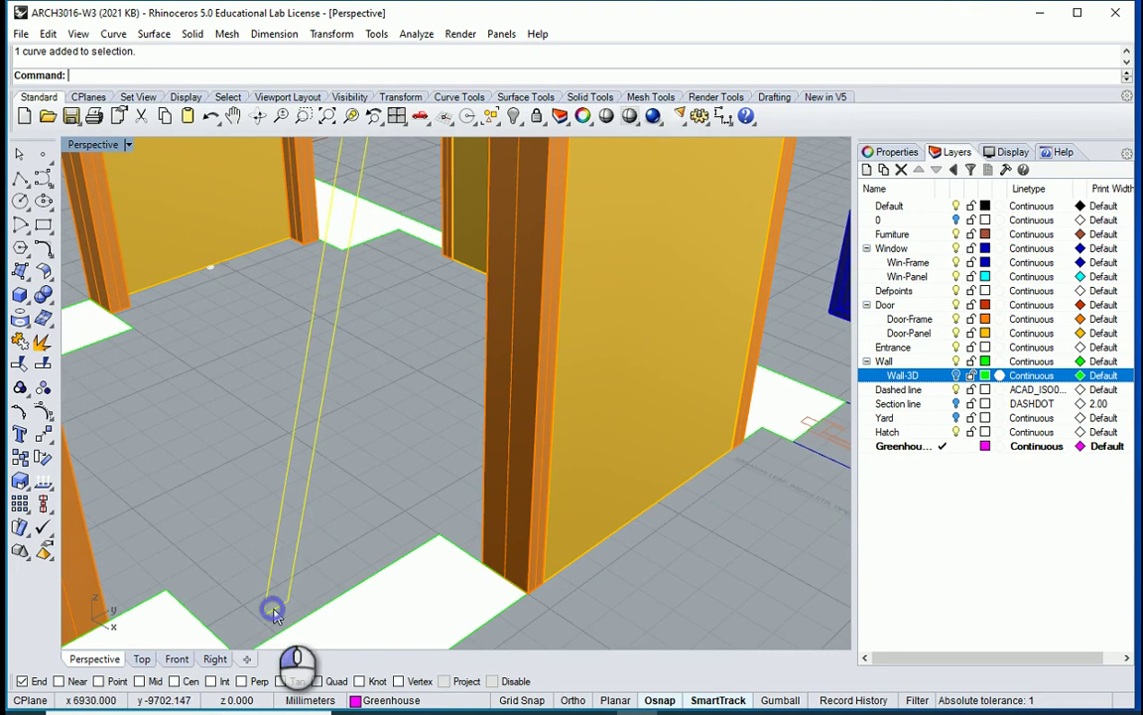
scroll(273, 614, down, 8)
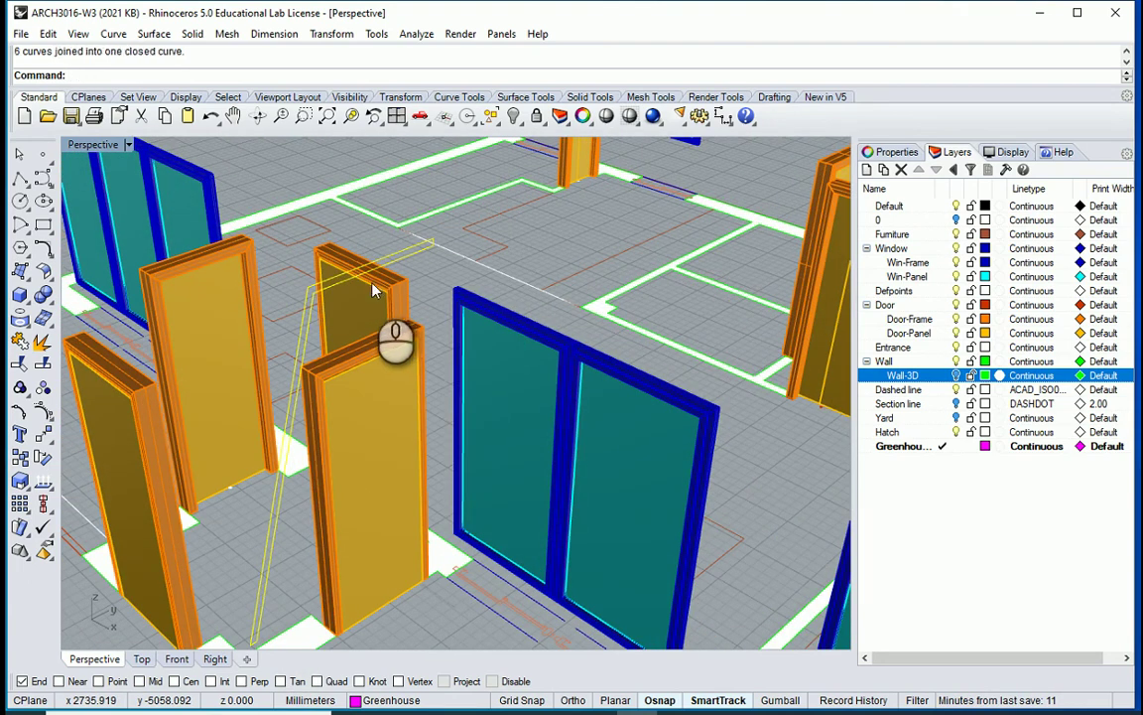
scroll(380, 298, down, 2)
click(397, 546)
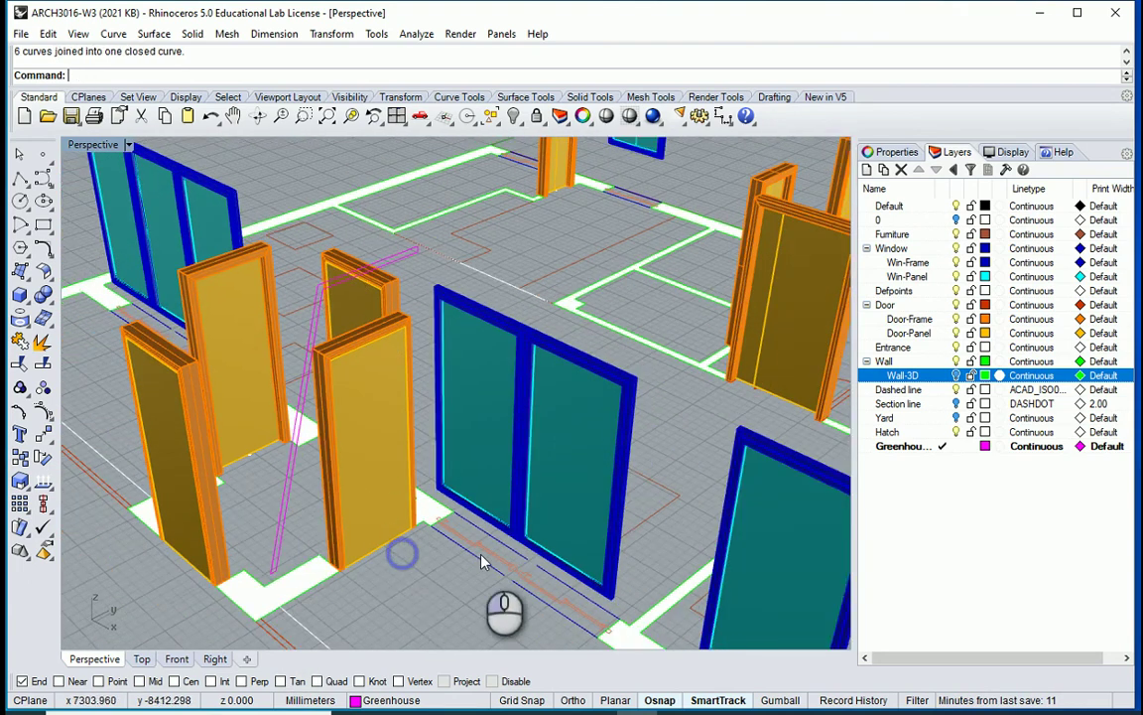
Step: Show the Wall-3D layer again and extrude the closed greenhouse profile as a solid 9170 mm along the front to the far side wall
click(955, 377)
click(289, 490)
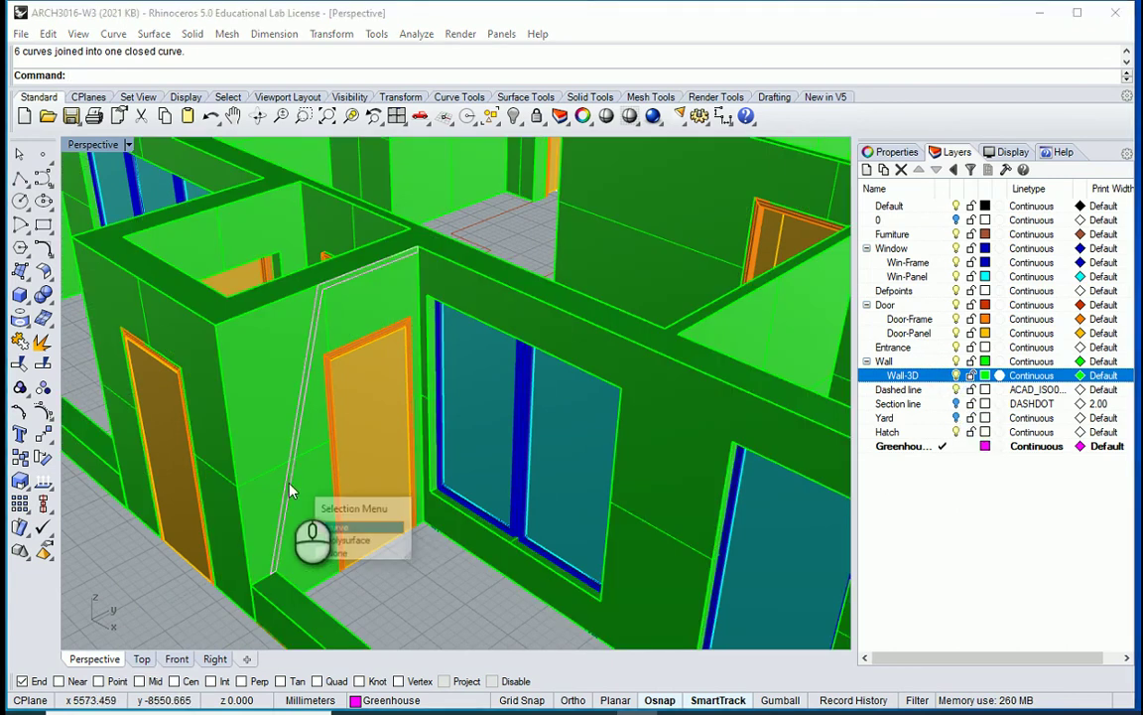
click(361, 529)
scroll(302, 442, down, 6)
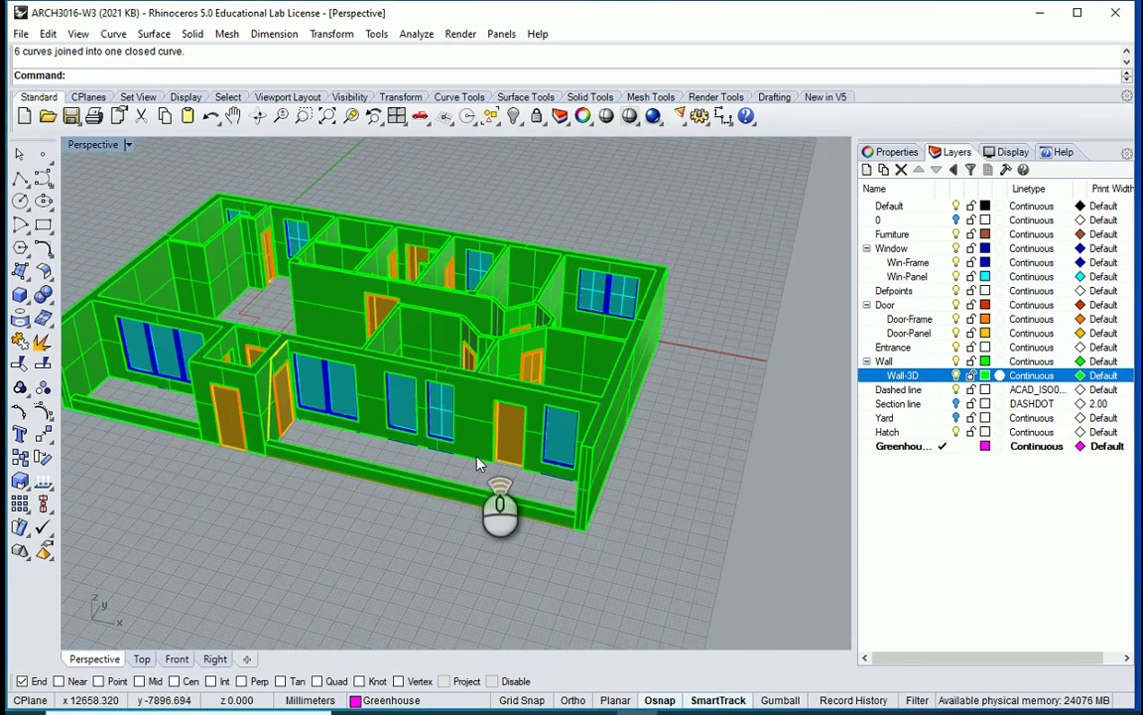
scroll(477, 464, up, 2)
text(xtrudecrv)
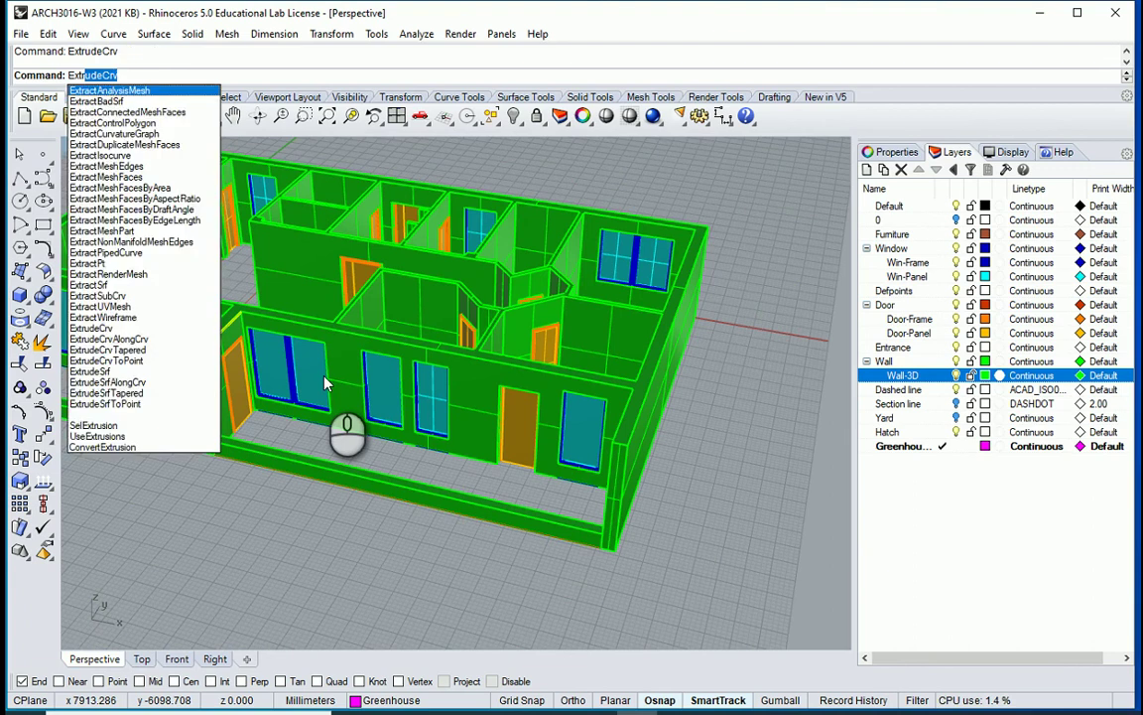
key(Return)
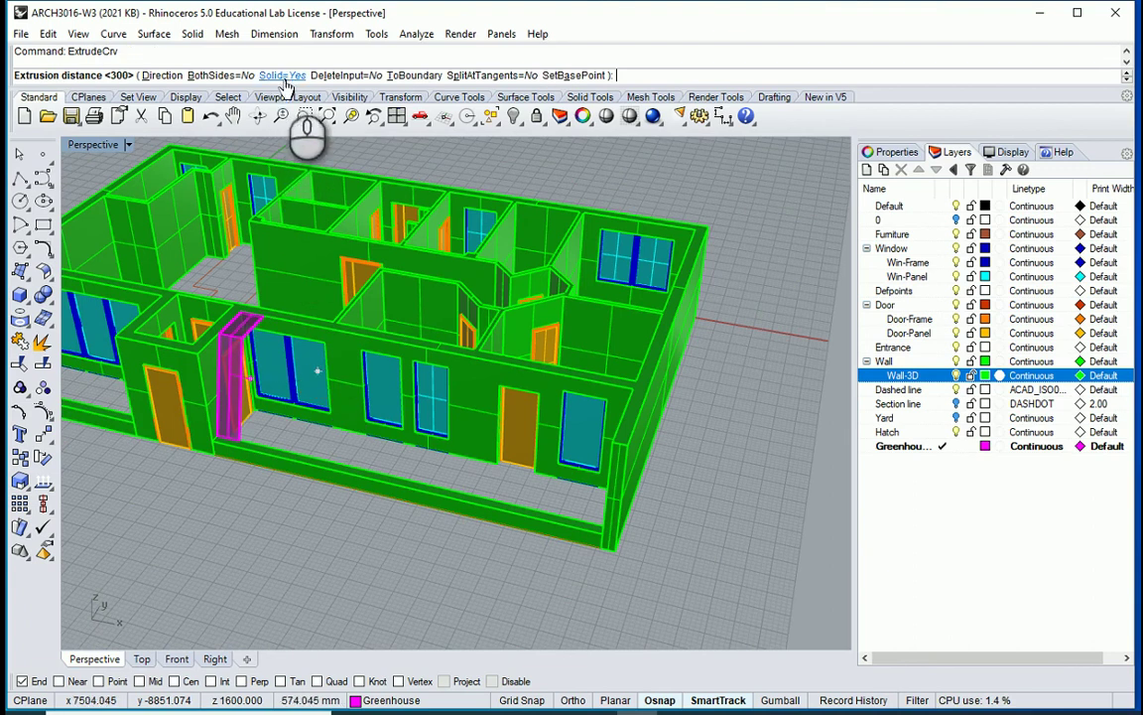
right_drag(496, 516, 582, 457)
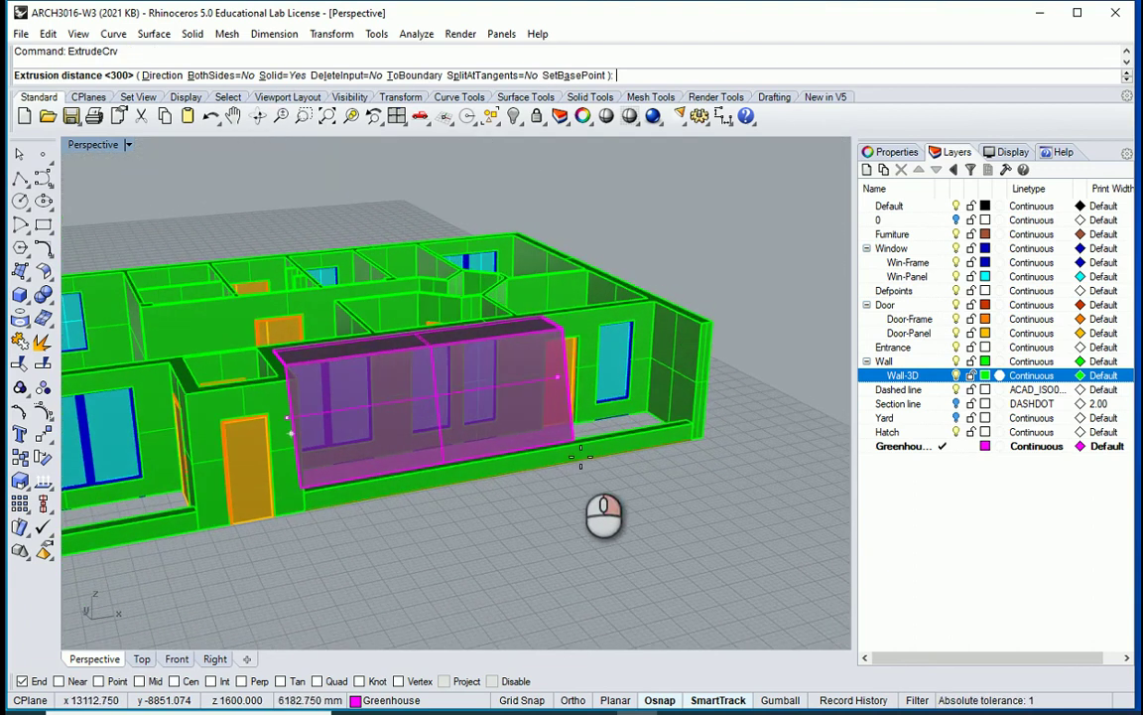
scroll(581, 458, up, 5)
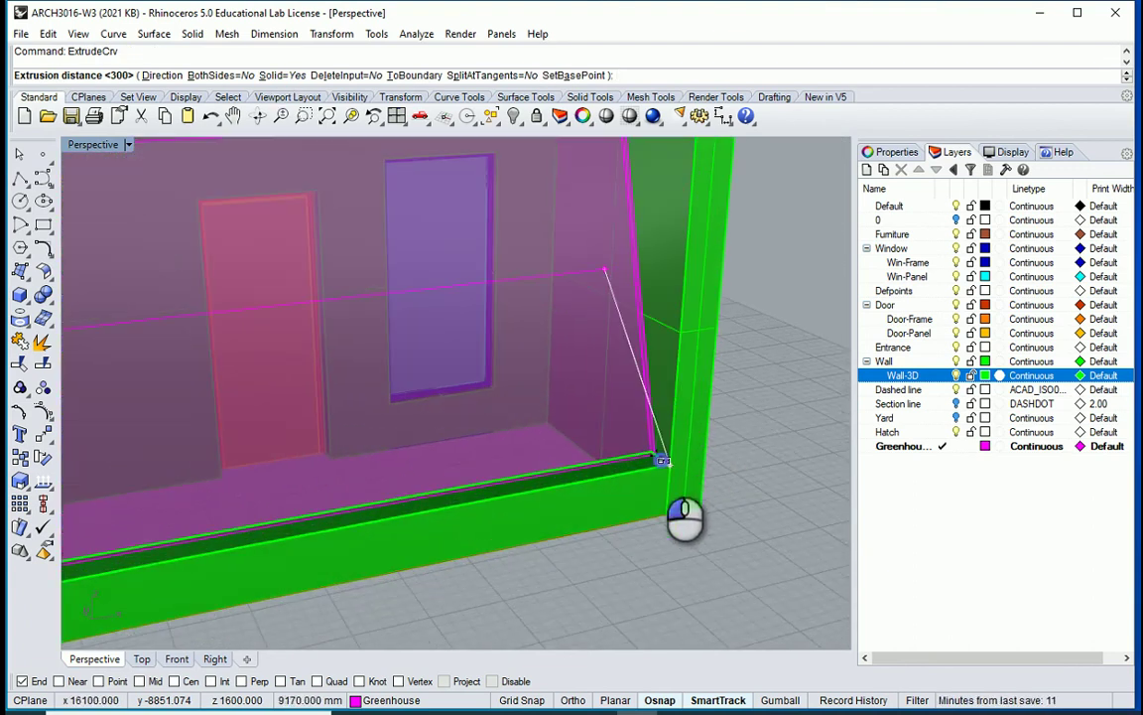
click(663, 460)
Step: Copy the greenhouse extrusion about 11270 mm along the front onto the other low wall, with its end against the entrance block
scroll(673, 487, down, 5)
right_drag(657, 509, 458, 538)
scroll(625, 505, down, 3)
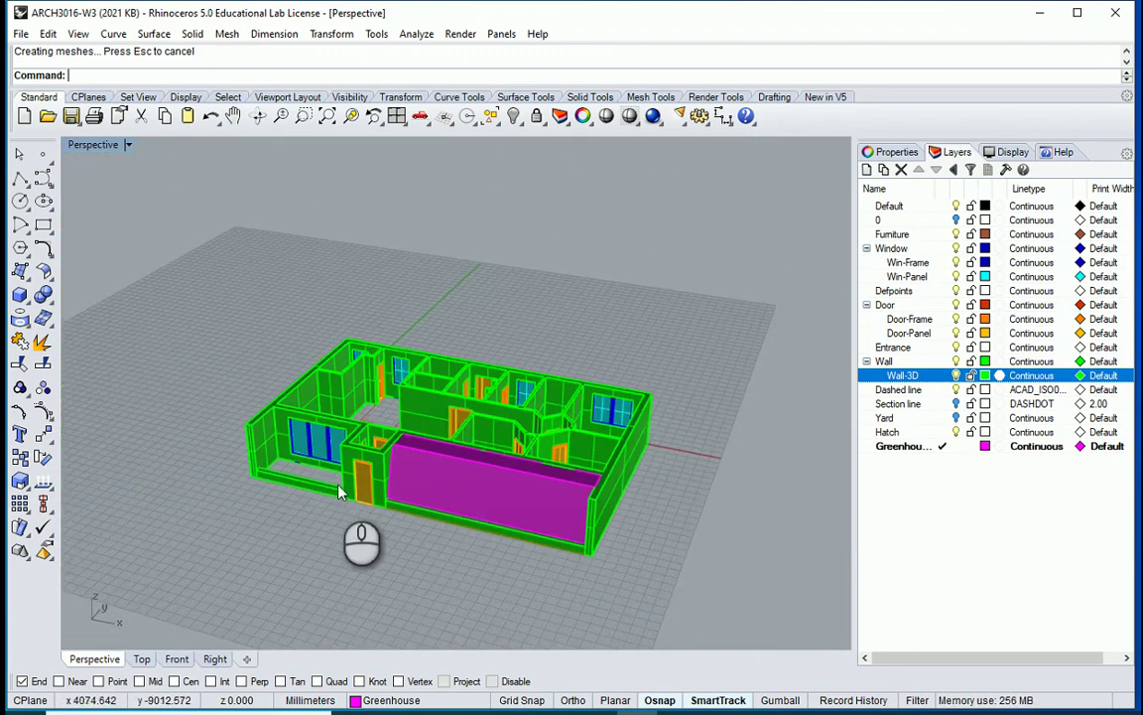
scroll(327, 486, up, 4)
scroll(225, 476, down, 3)
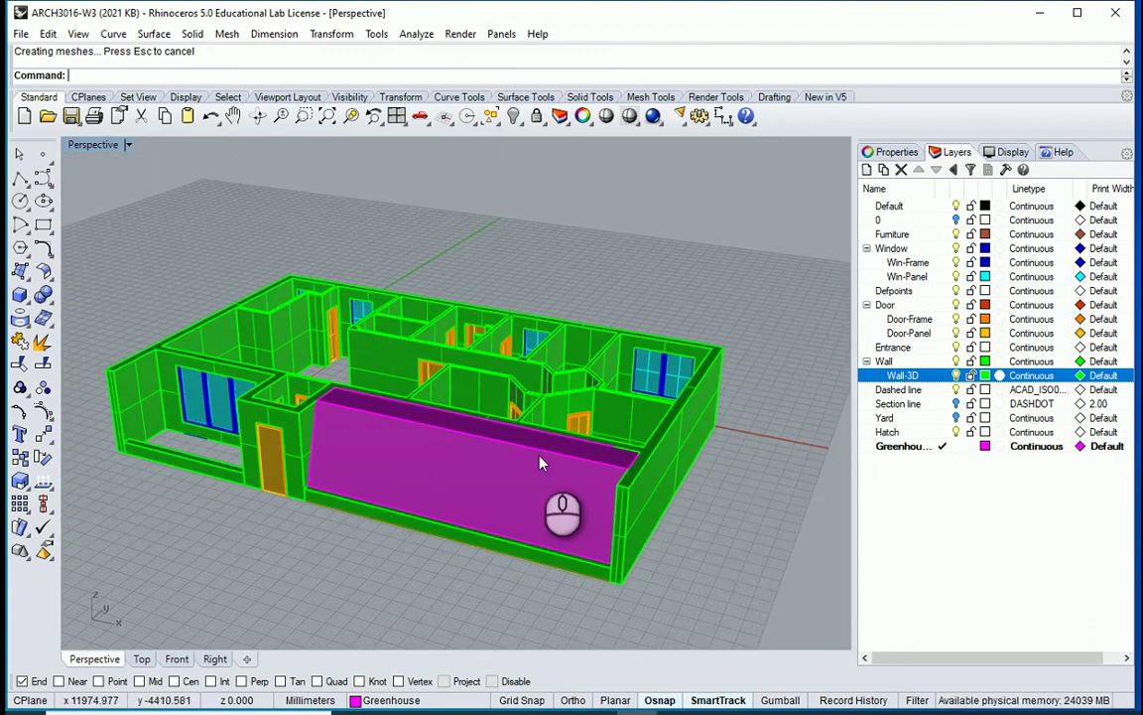
click(541, 463)
right_drag(541, 462, 683, 578)
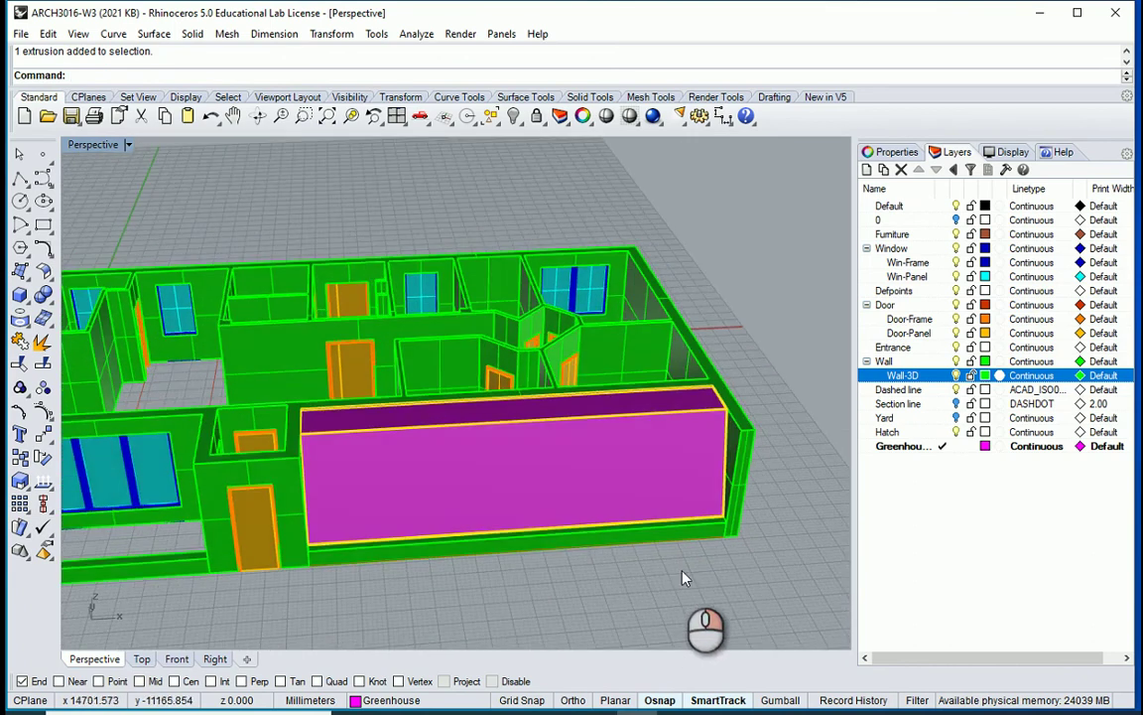
scroll(712, 548, up, 2)
text(c)
key(Return)
scroll(730, 522, up, 5)
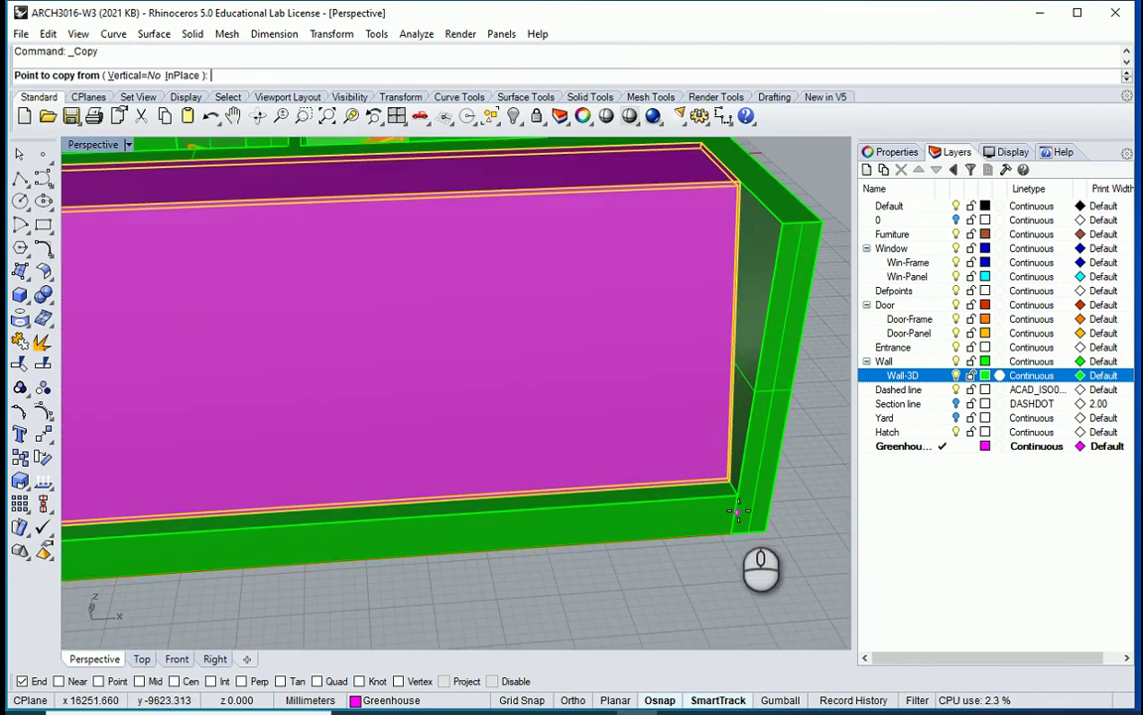
click(734, 497)
scroll(695, 486, down, 3)
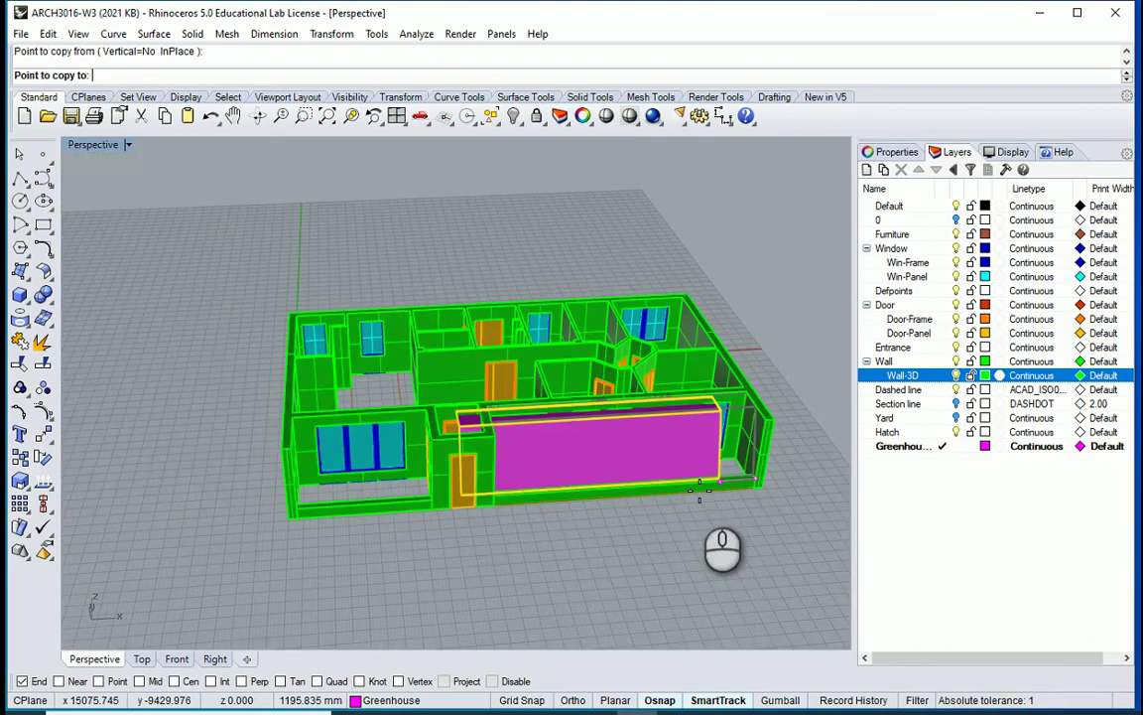
scroll(397, 496, up, 4)
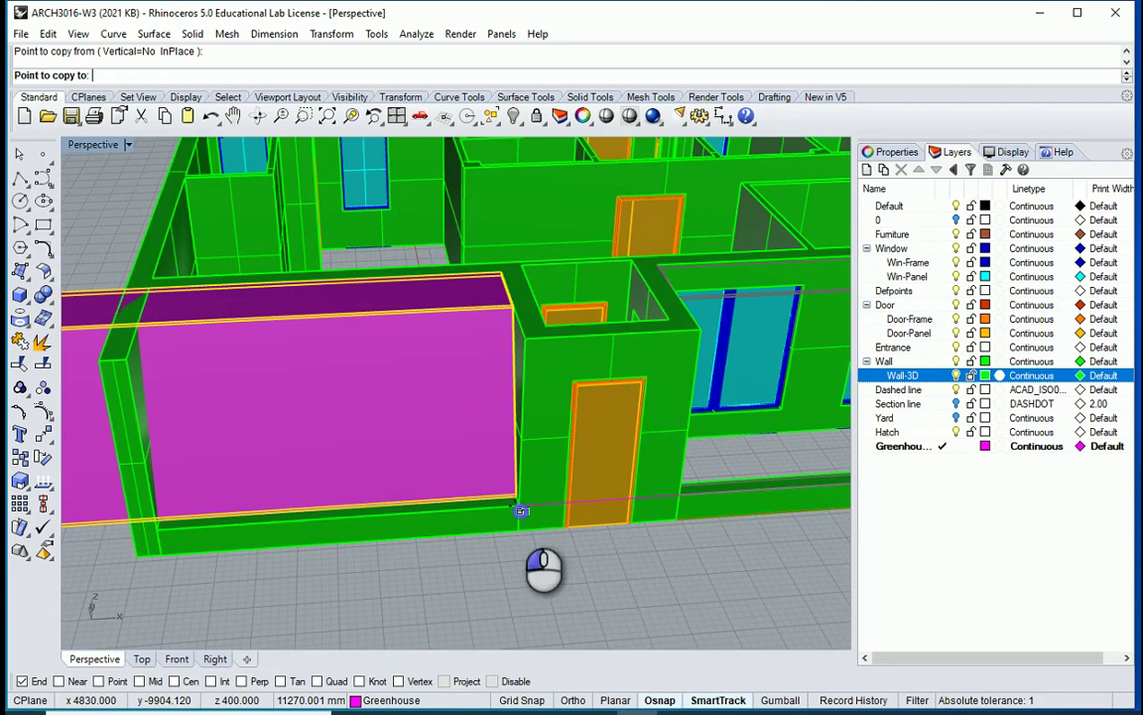
click(518, 504)
scroll(518, 503, down, 3)
right_click(489, 486)
Step: Turn on the solid edit points of the copied greenhouse extrusion that sticks out past the side wall
click(303, 417)
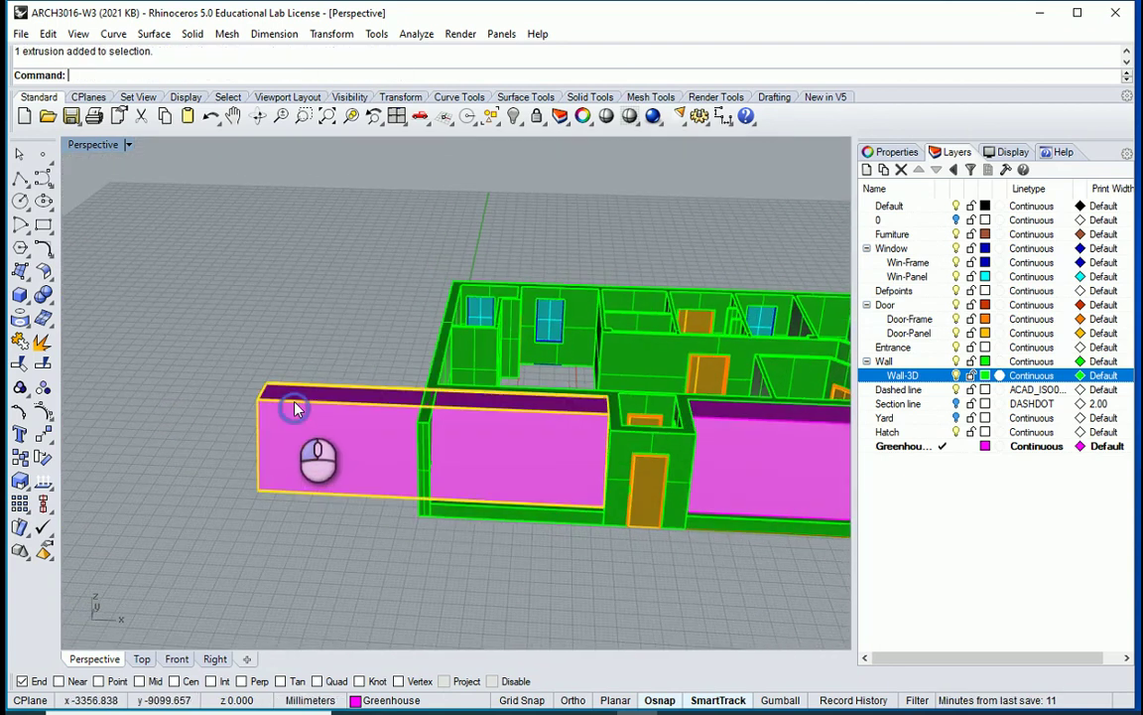
scroll(298, 408, up, 3)
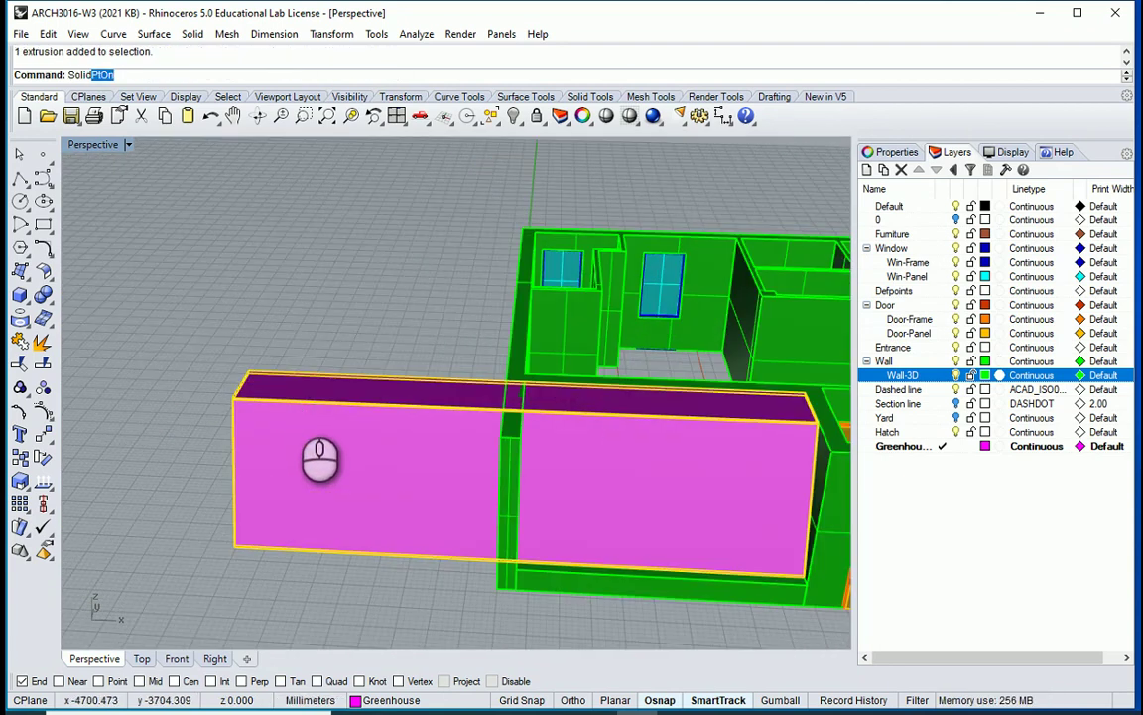
text(Solid)
key(Return)
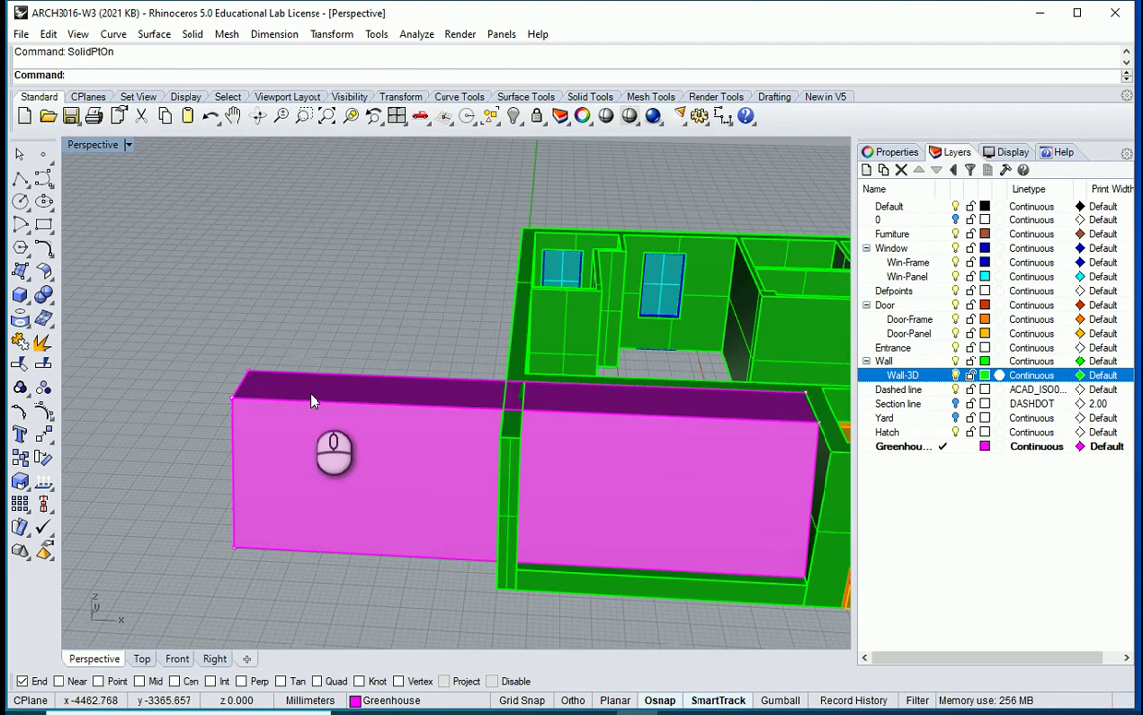
right_drag(311, 395, 391, 384)
Step: Select the edit points at the extrusion's protruding end and move them to the side wall's inner corner on top of the low wall
drag(416, 297, 306, 587)
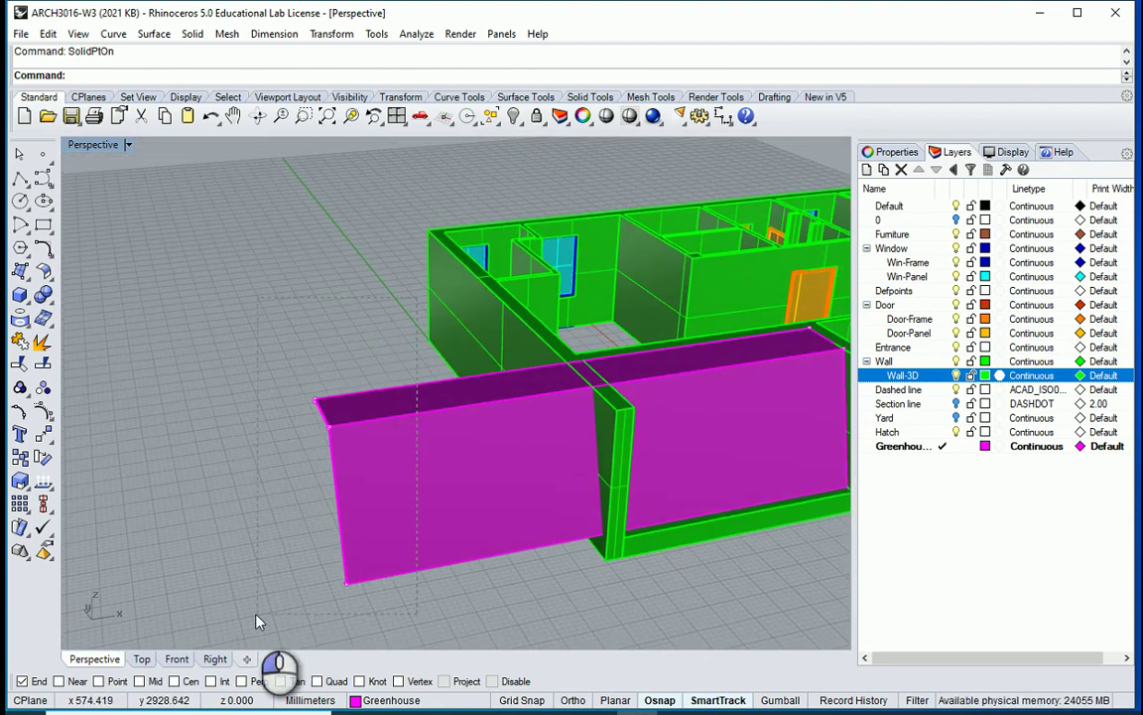
drag(256, 623, 256, 622)
scroll(427, 496, up, 10)
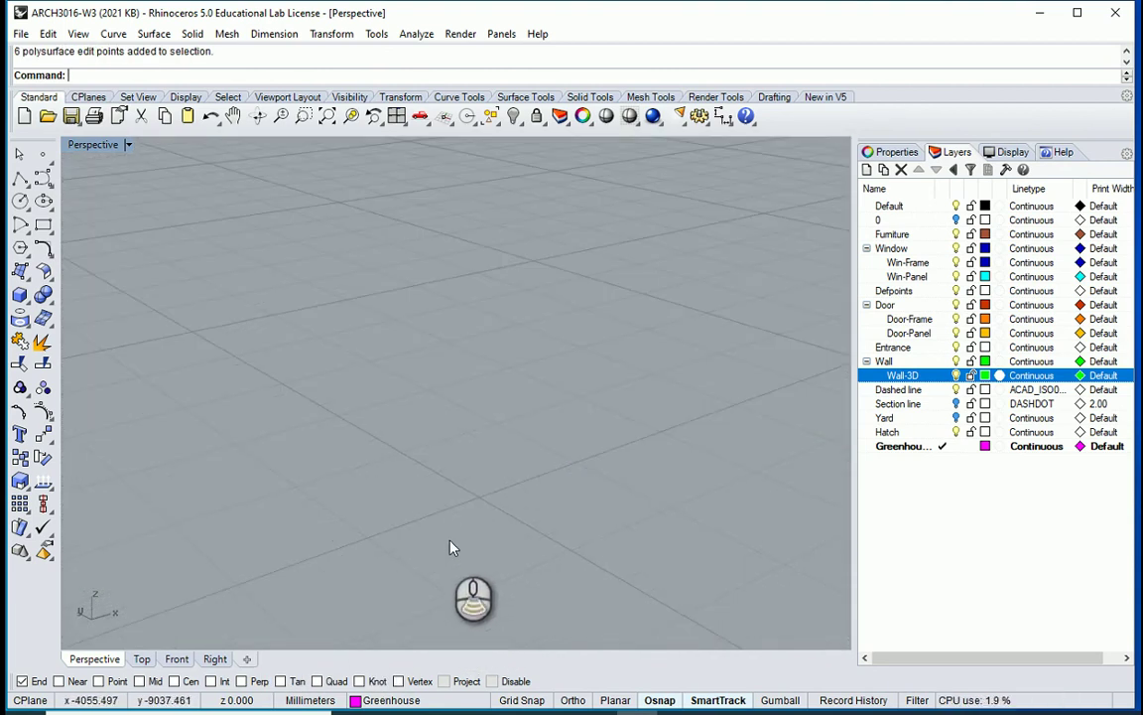
scroll(454, 547, down, 2)
text(m)
key(Return)
click(509, 533)
scroll(347, 526, down, 6)
right_drag(348, 522, 558, 534)
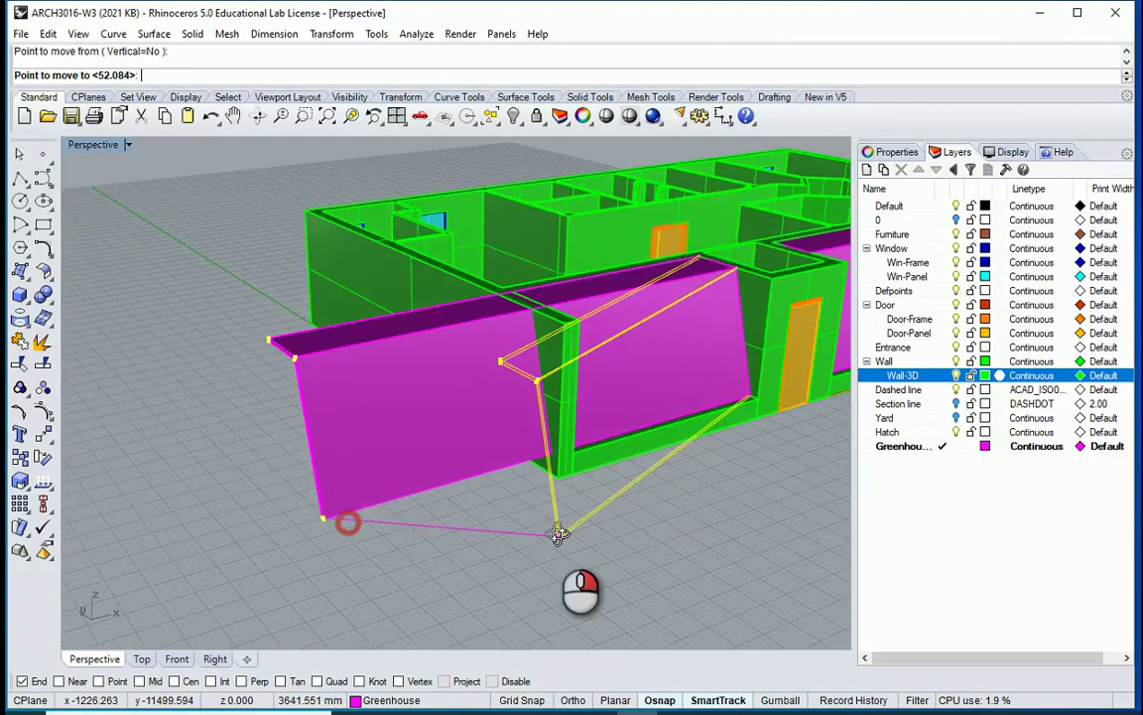
scroll(378, 523, up, 15)
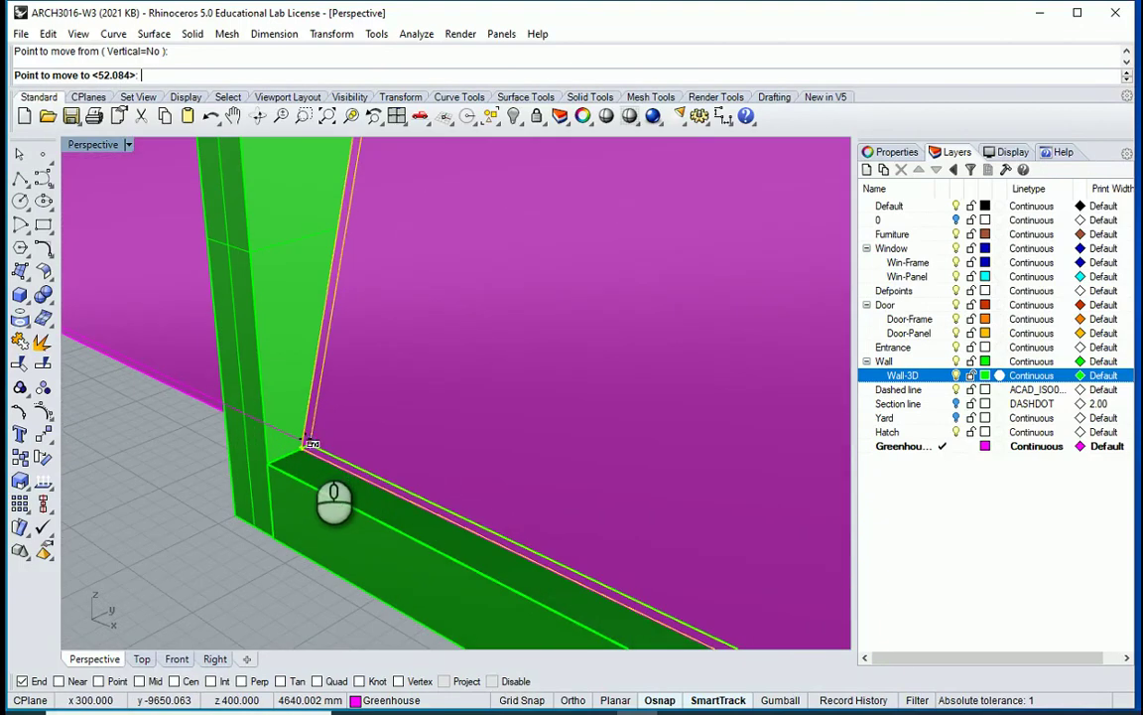
click(305, 442)
scroll(233, 541, down, 10)
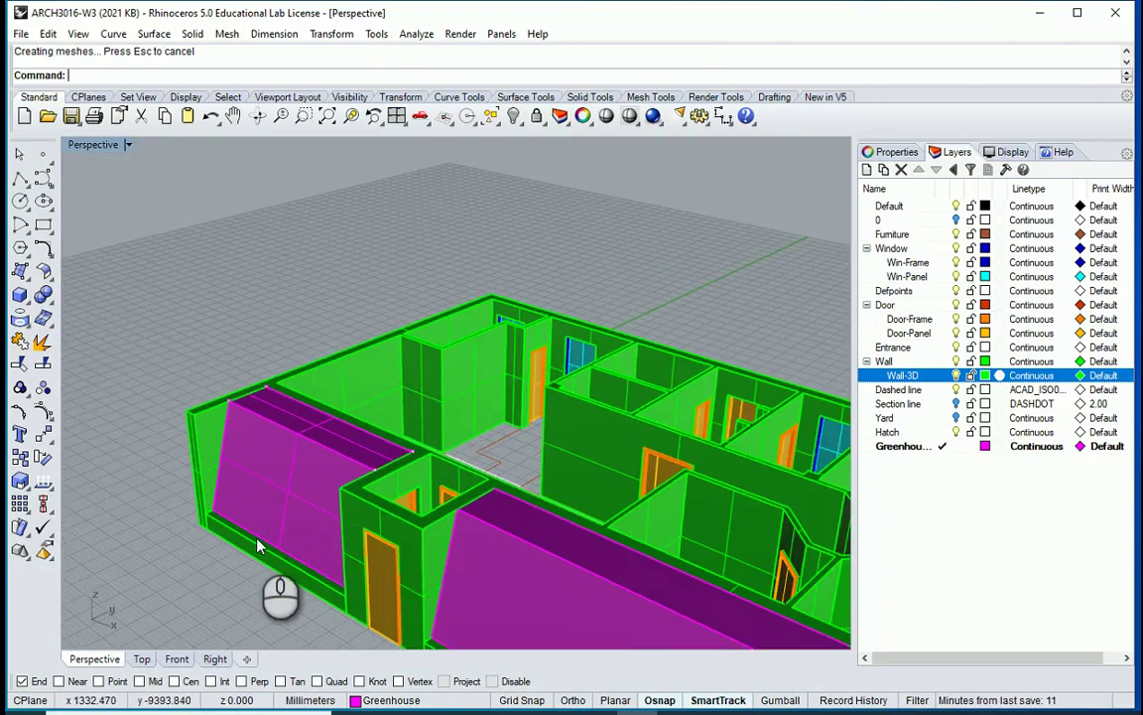
Step: Create a new layer named Floor below Greenhouse and make it the current layer
right_drag(256, 545, 587, 499)
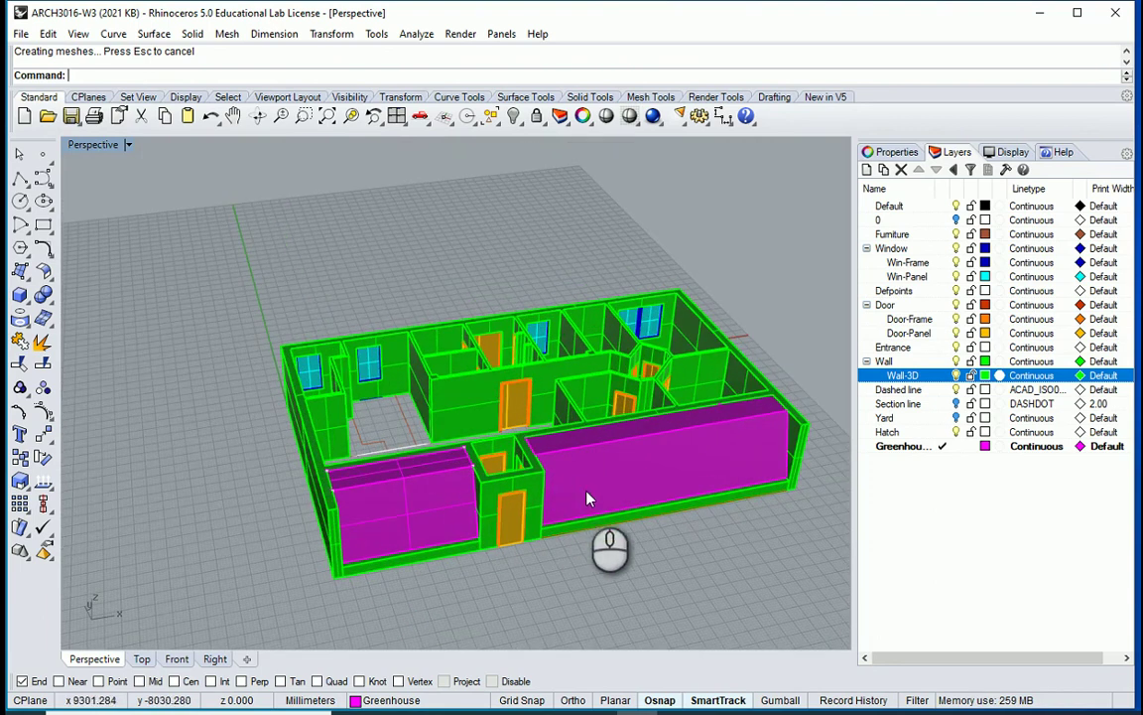
click(893, 445)
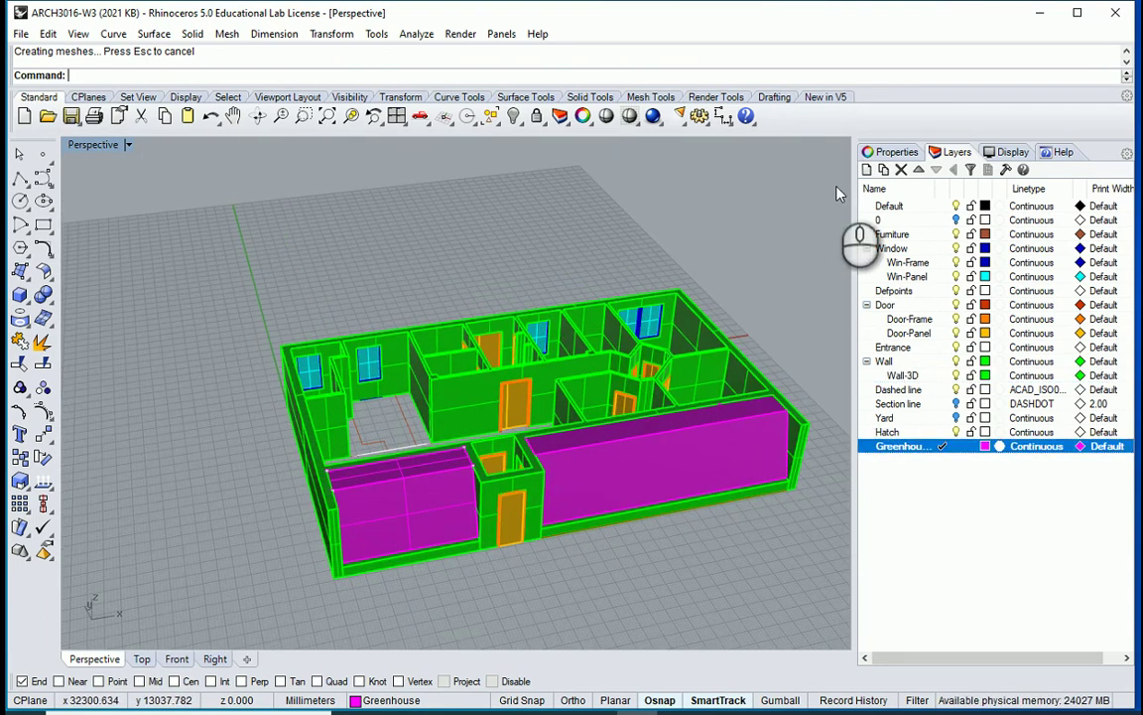
click(867, 169)
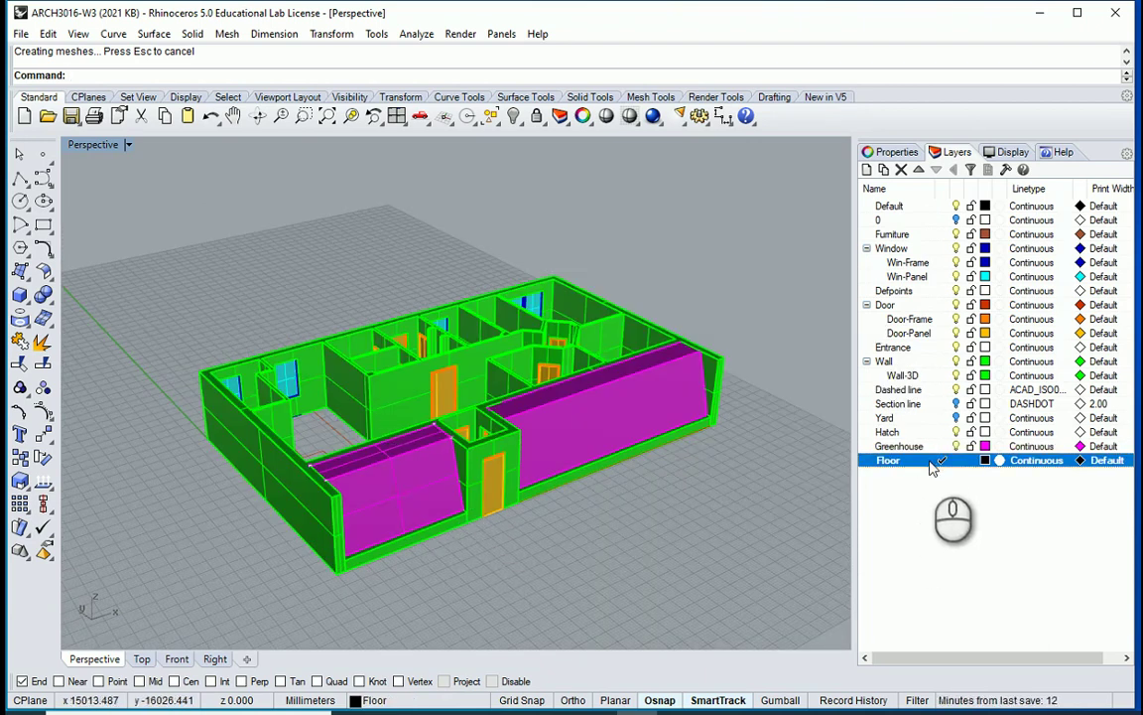
Step: Draw a floor slab box from the house's outer back corner to the diagonally opposite front corner, with a height of -300 mm
click(20, 294)
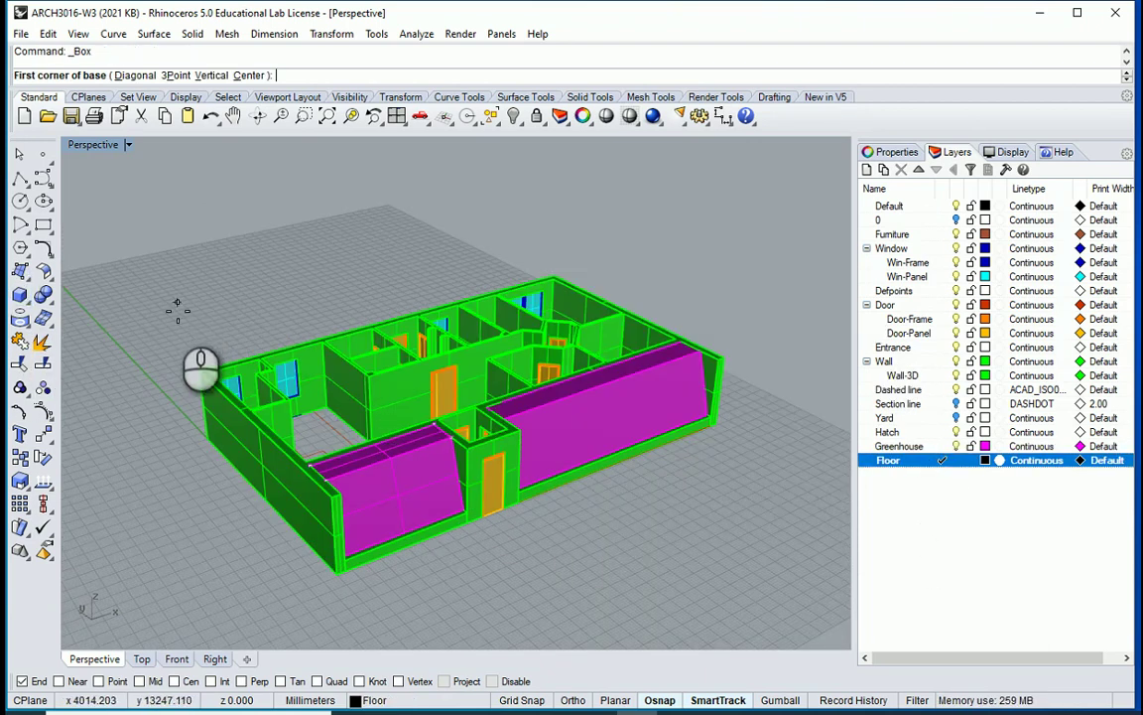
click(196, 434)
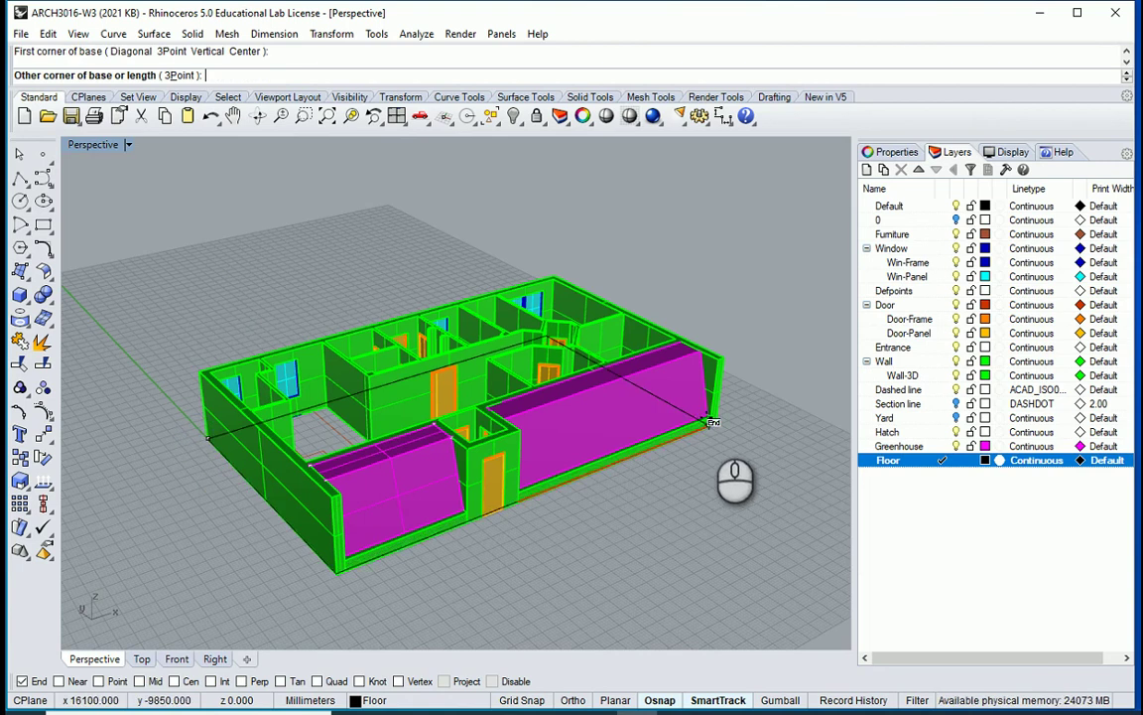
scroll(716, 425, up, 3)
click(712, 426)
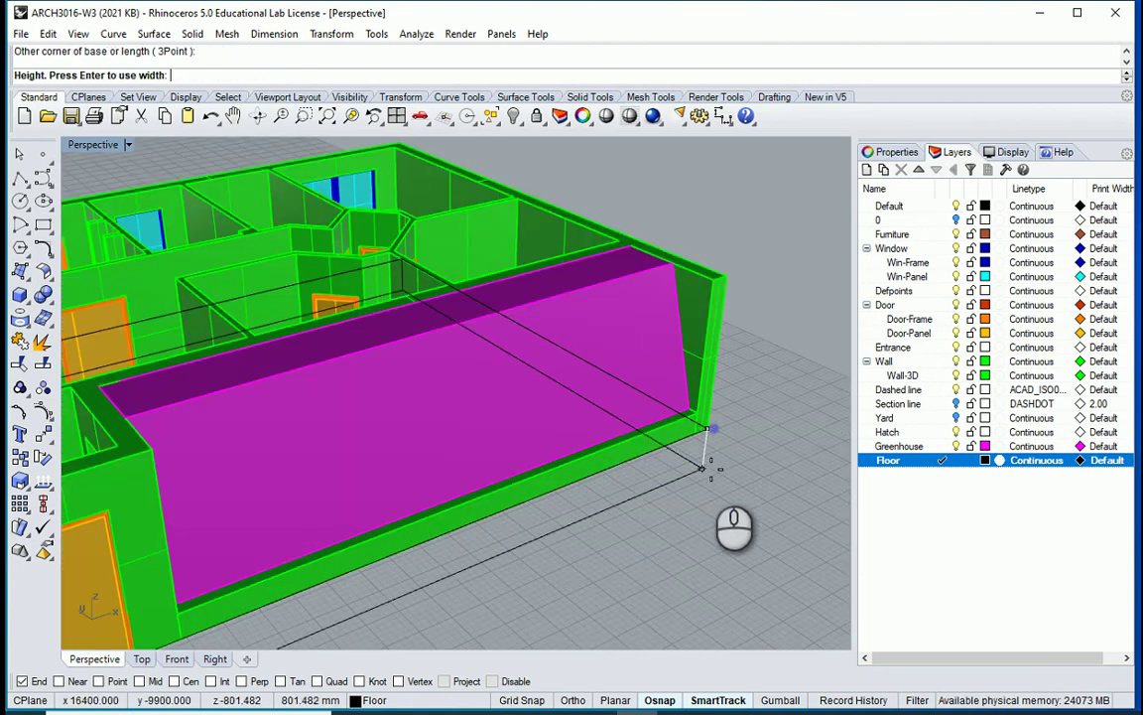
text(-30)
key(Return)
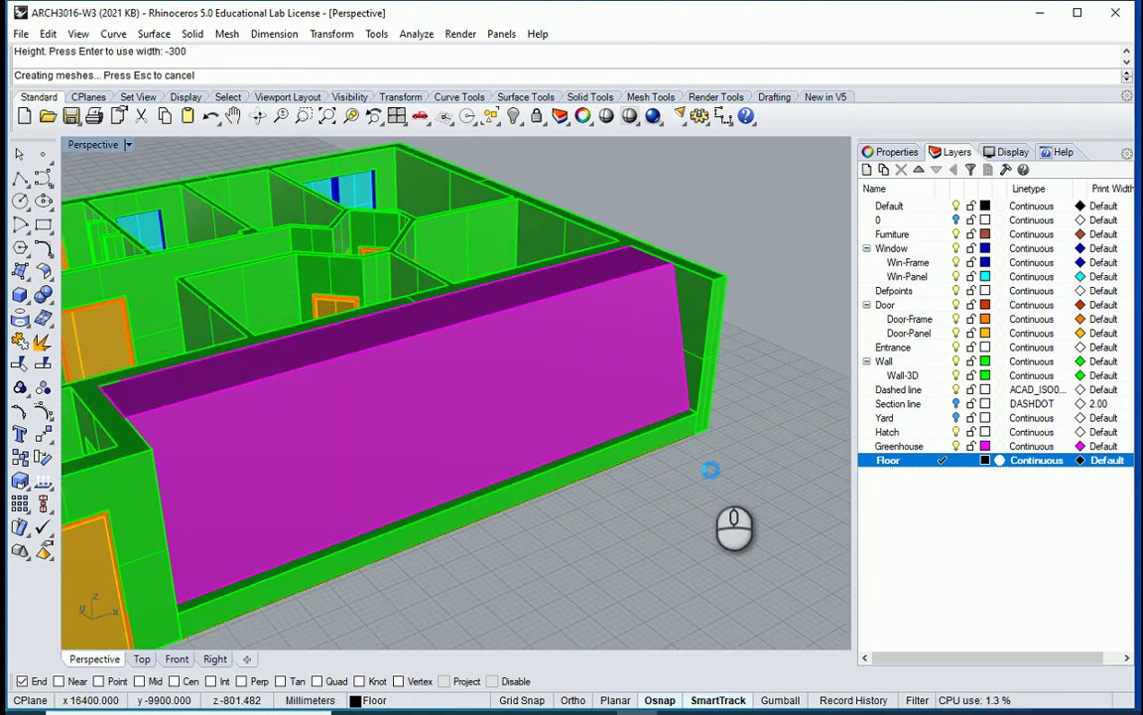
mouse_move(711, 469)
right_down()
mouse_move(710, 556)
mouse_move(704, 467)
mouse_move(737, 421)
mouse_move(554, 553)
mouse_move(625, 625)
mouse_move(713, 461)
right_up()
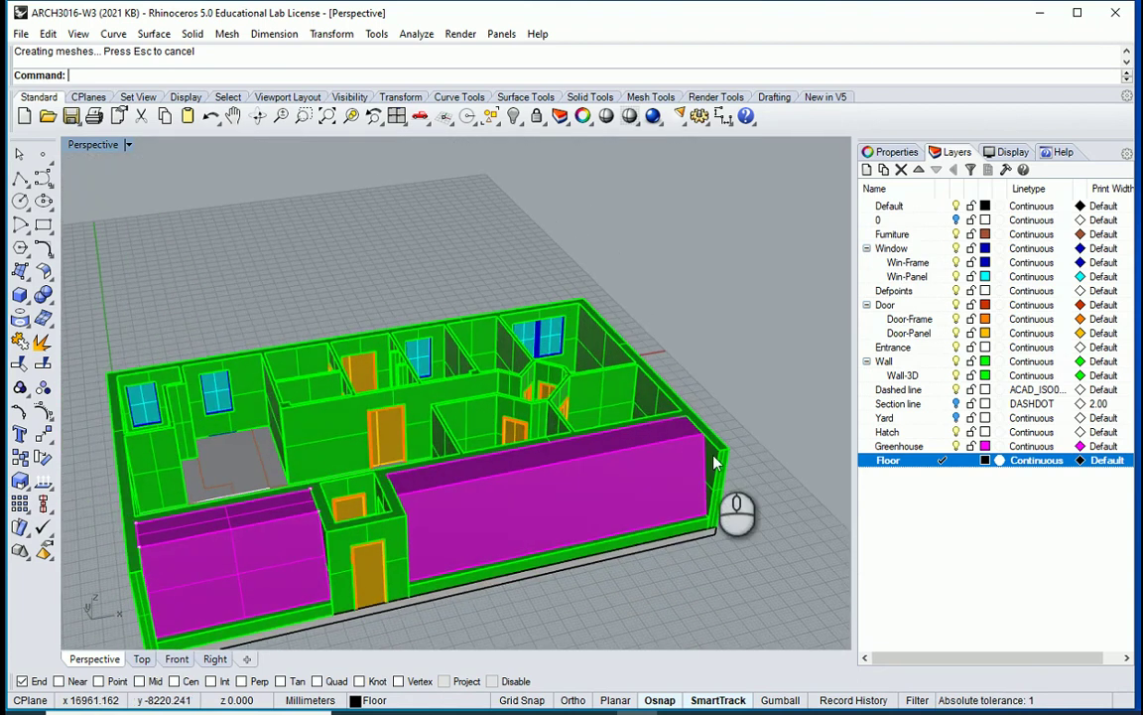
Step: Create a layer named Roof, set its colour to Dark Blue and make it current
click(866, 168)
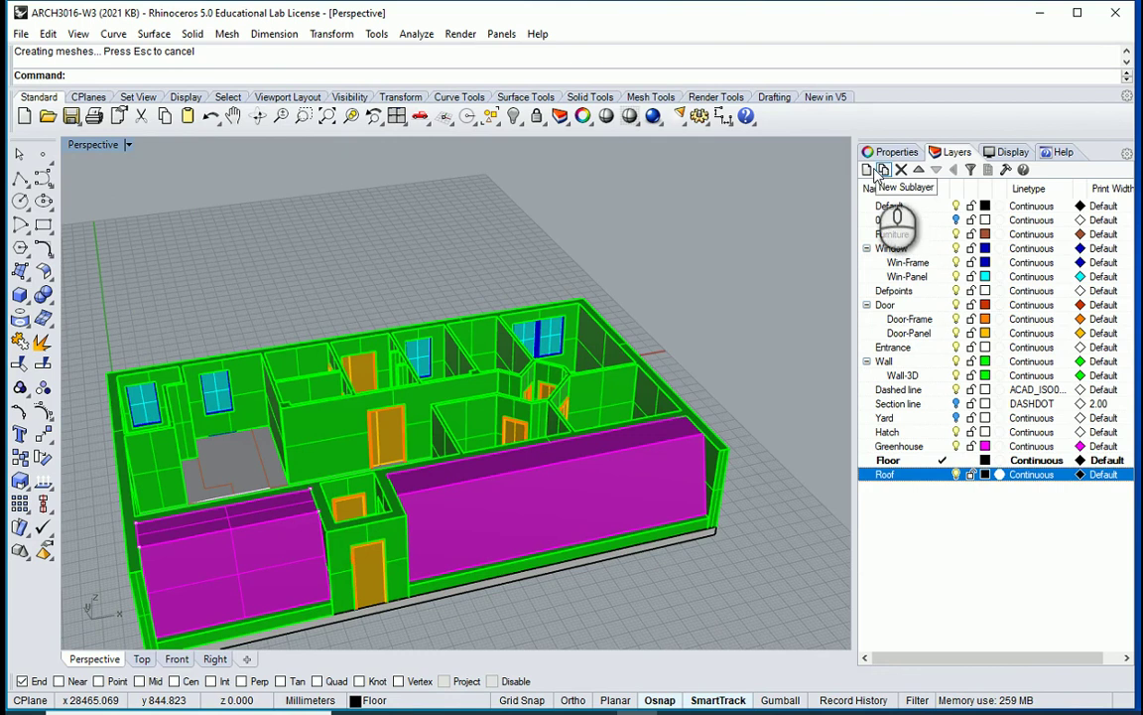
click(985, 475)
click(759, 573)
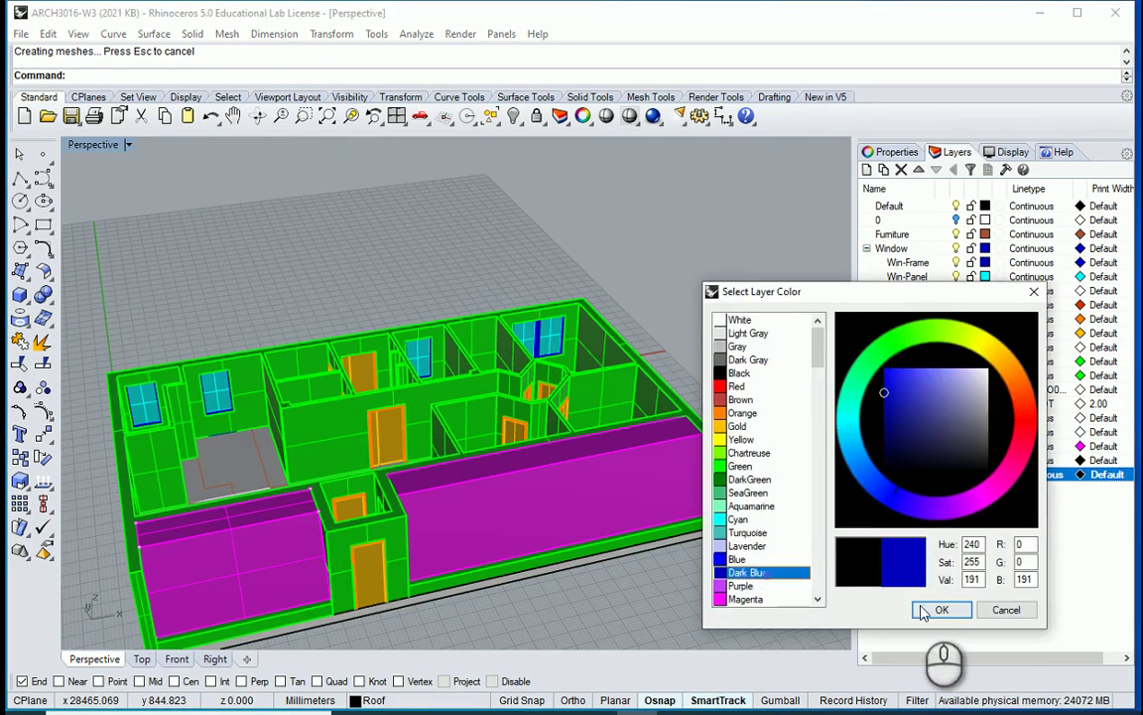
click(940, 609)
Step: Draw a line about 3460 mm long on the partition's top edge, from its inner corner perpendicular to the back wall's outer edge, using Int and Perp snaps
right_drag(759, 406, 53, 318)
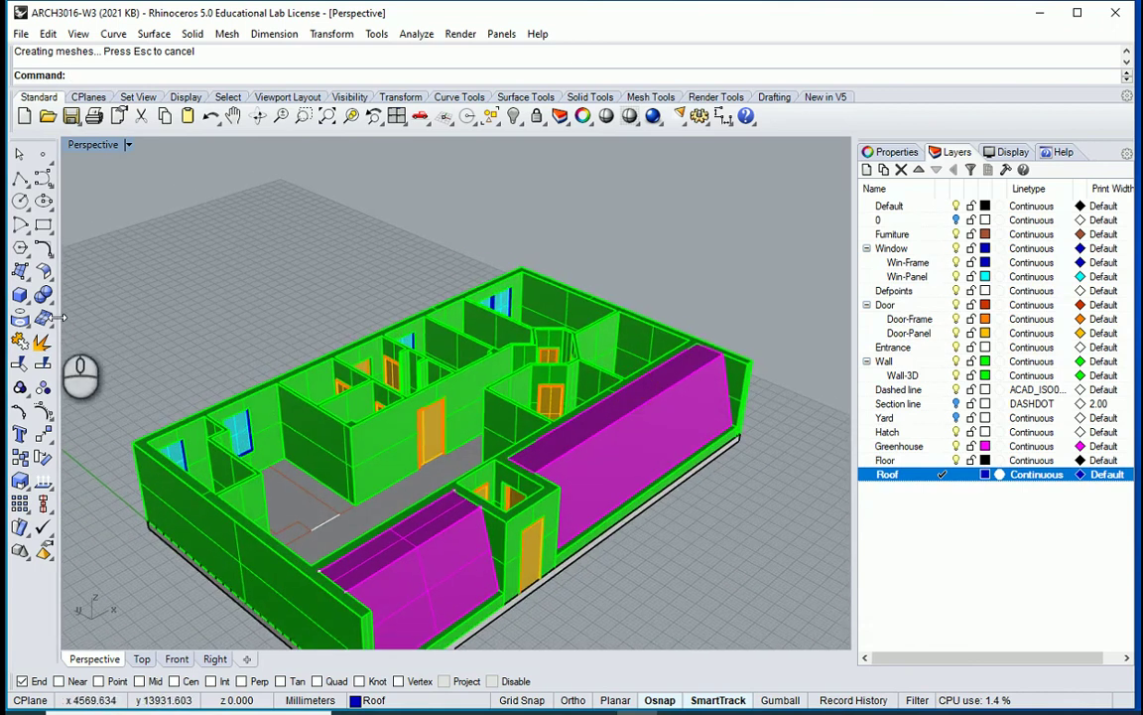
right_drag(631, 325, 581, 403)
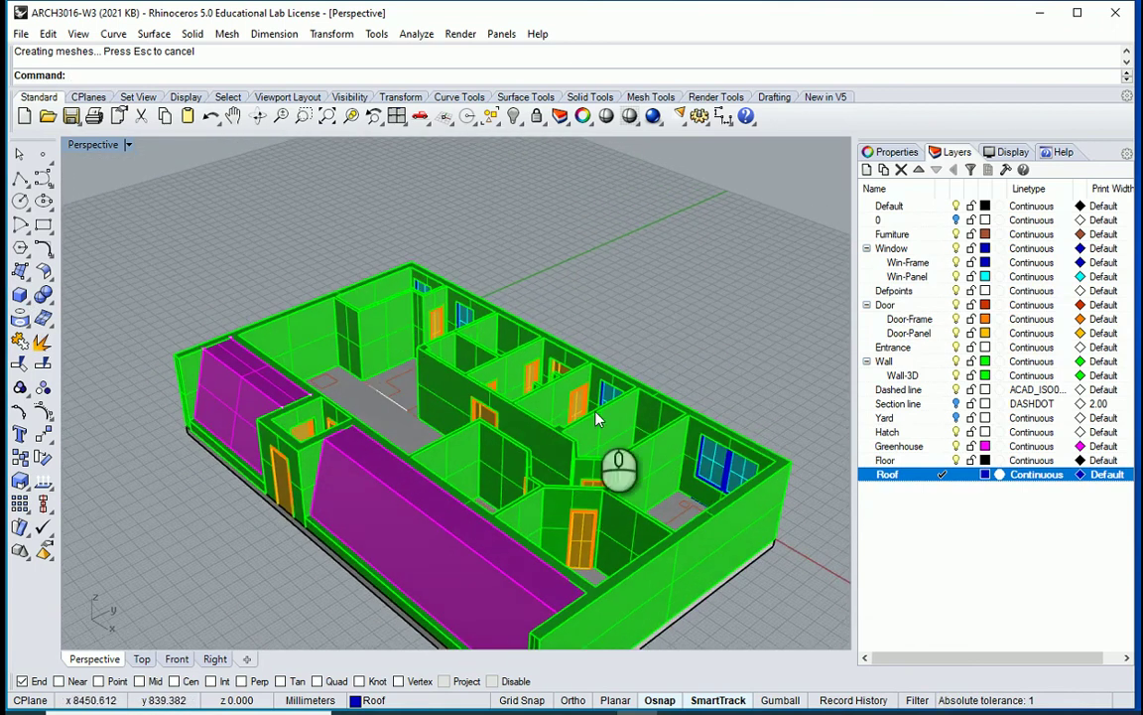
scroll(690, 481, up, 2)
scroll(728, 536, up, 2)
right_drag(706, 505, 807, 523)
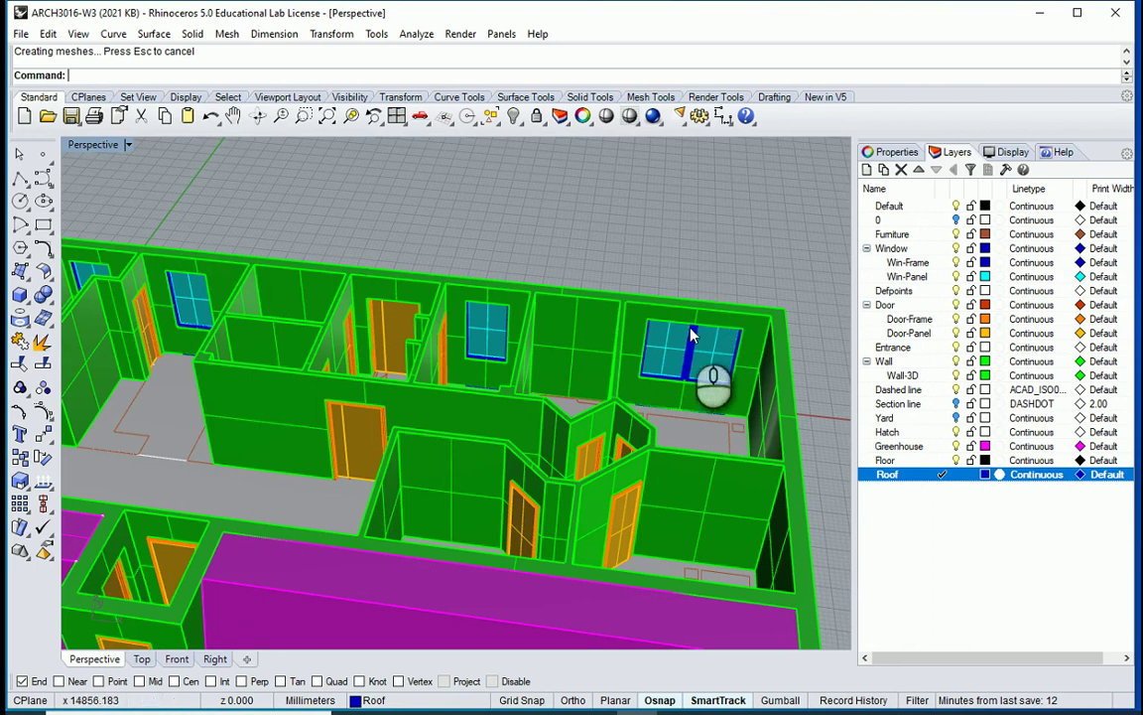
right_drag(695, 374, 604, 405)
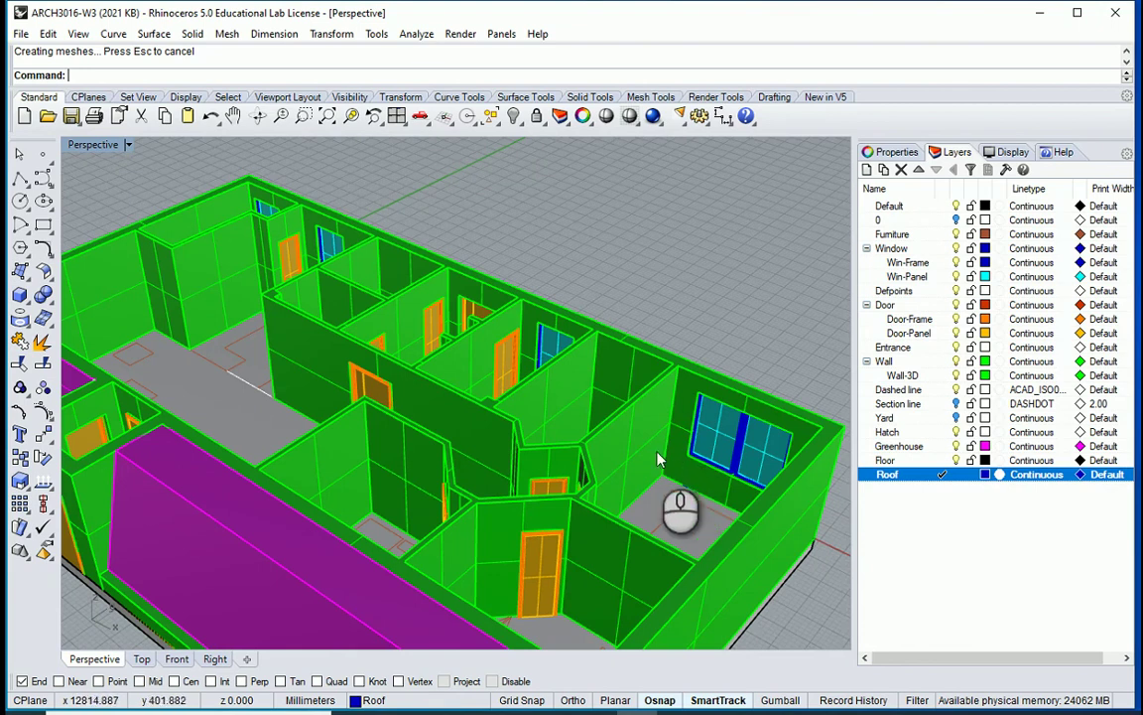
scroll(635, 437, up, 5)
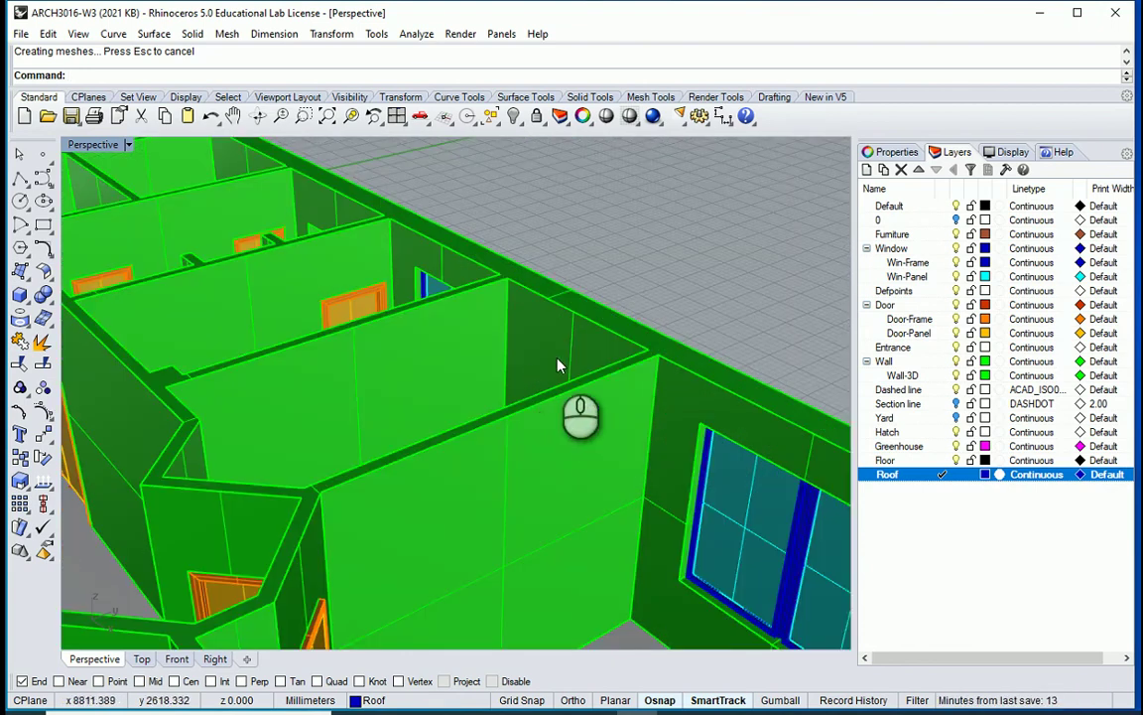
scroll(558, 367, up, 2)
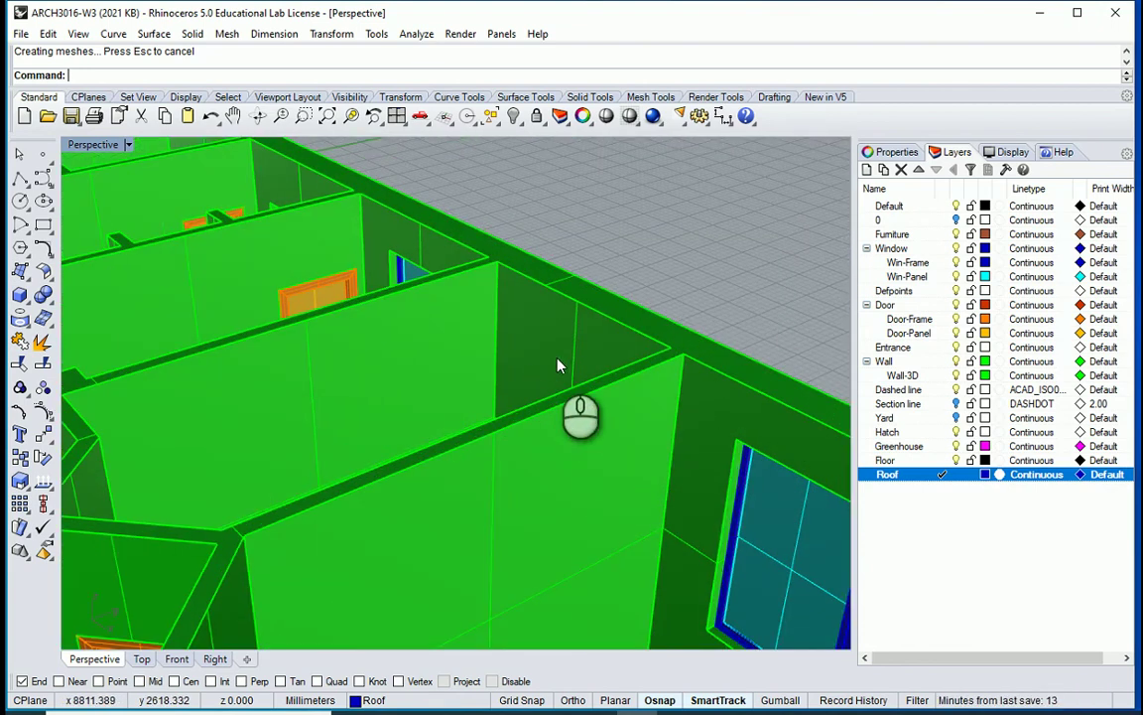
right_click(610, 375)
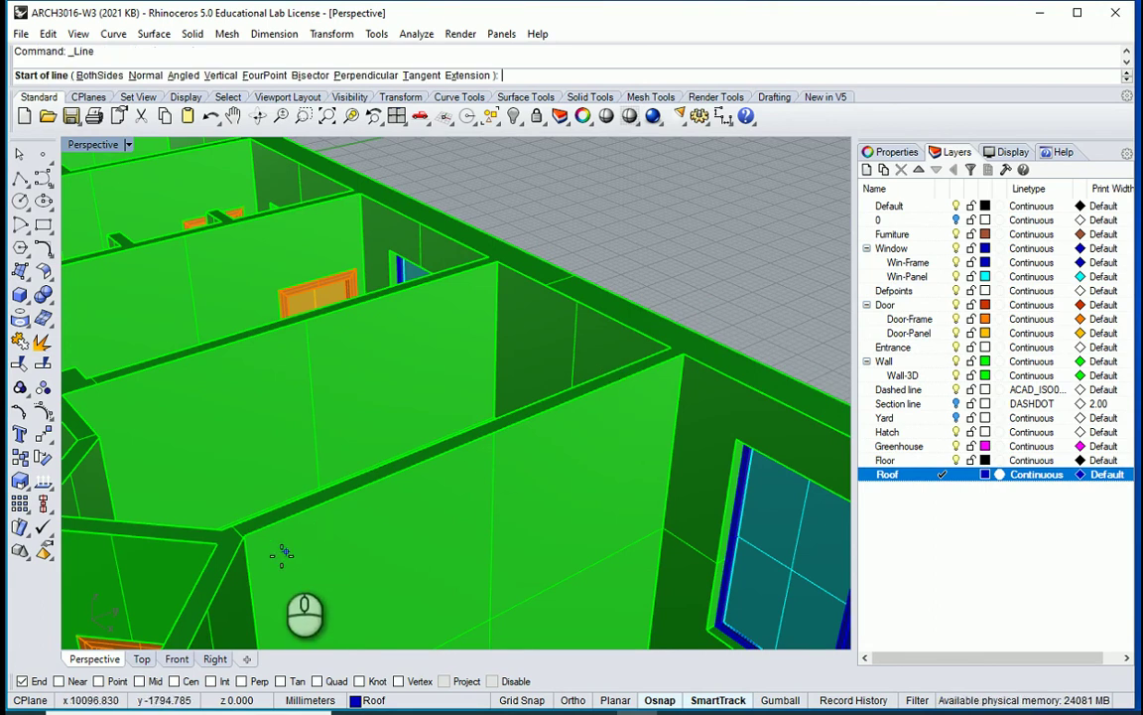
scroll(278, 555, up, 2)
click(244, 521)
scroll(434, 415, down, 2)
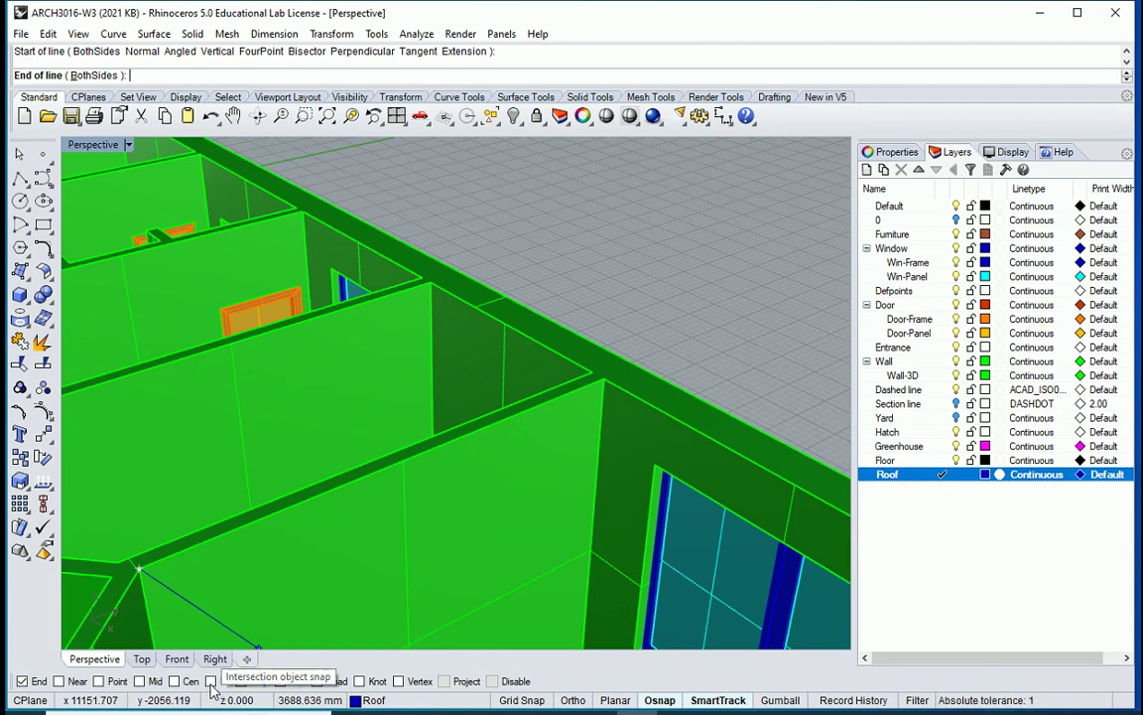
scroll(627, 364, up, 2)
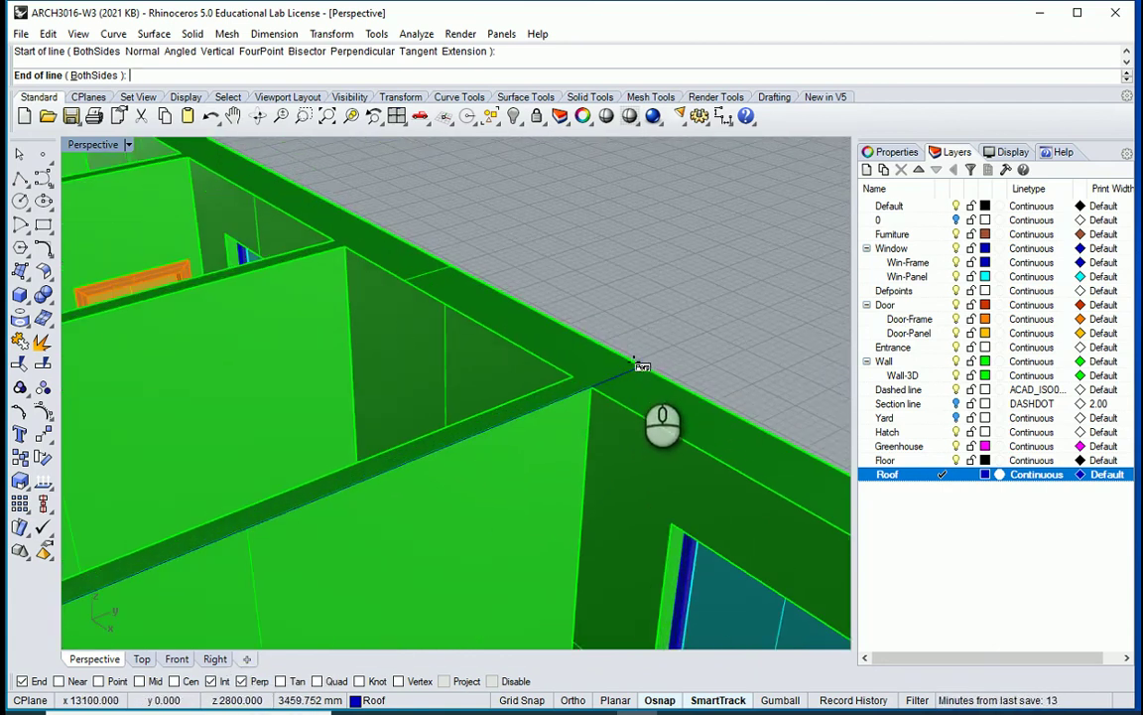
click(643, 364)
Step: Draw a vertical line 1200 mm high from the inner end of the roof baseline on the partition corner
right_click(667, 328)
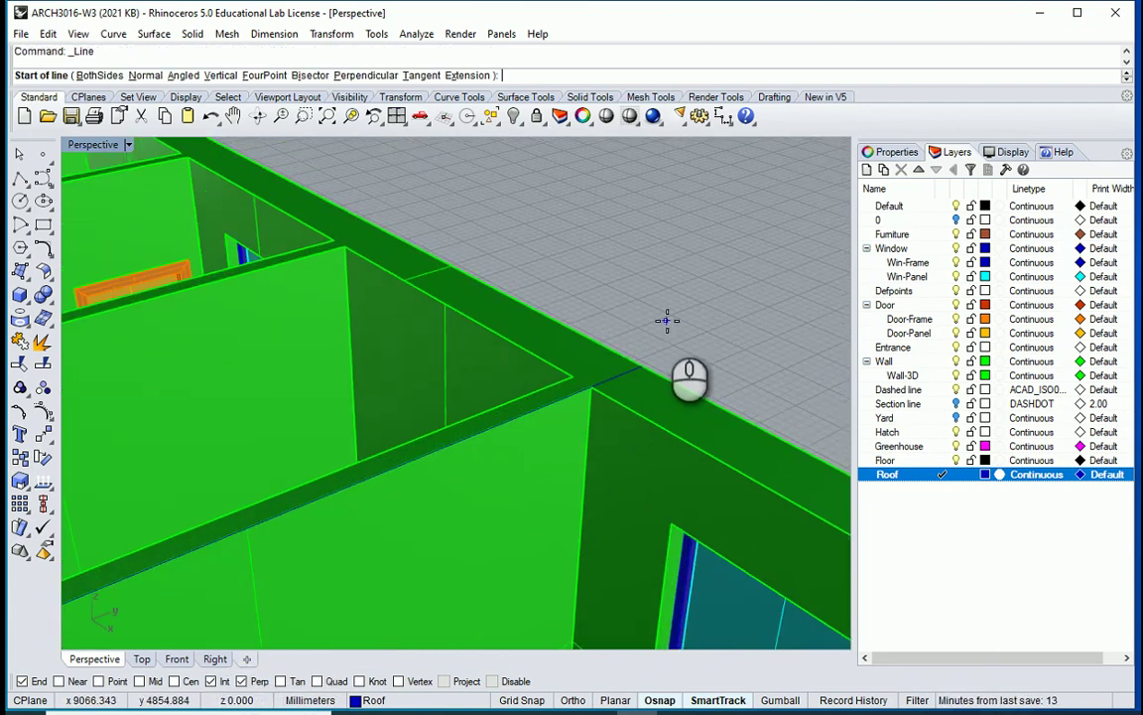
scroll(648, 331, down, 3)
scroll(239, 531, up, 3)
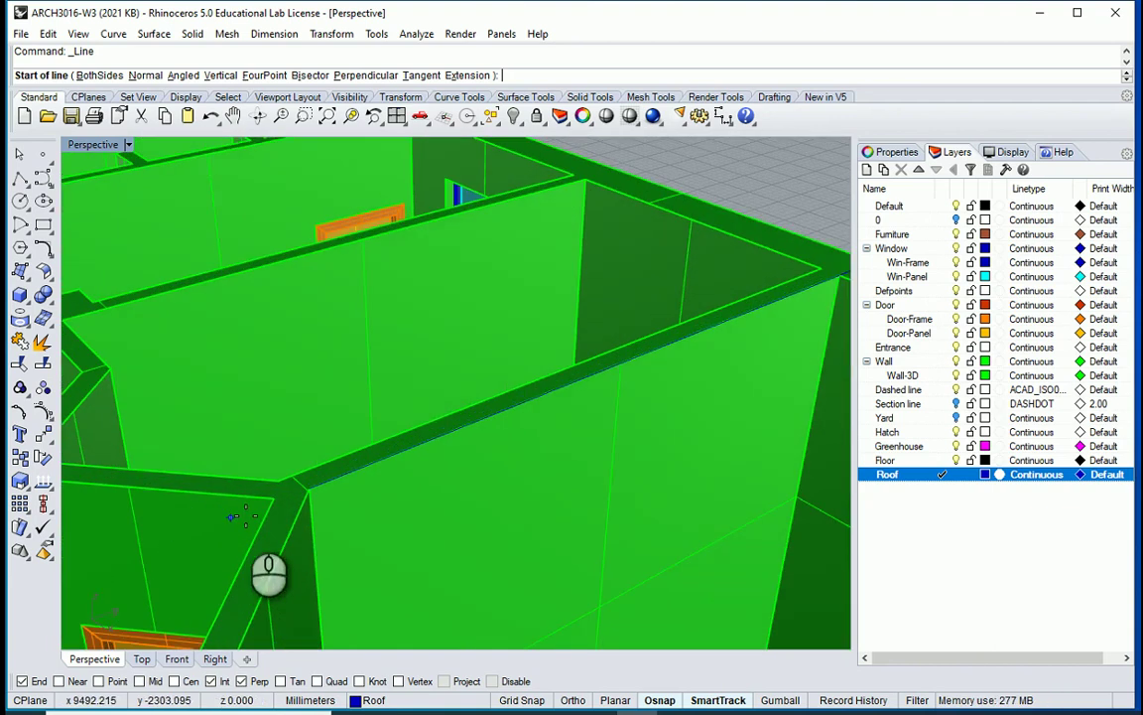
click(220, 77)
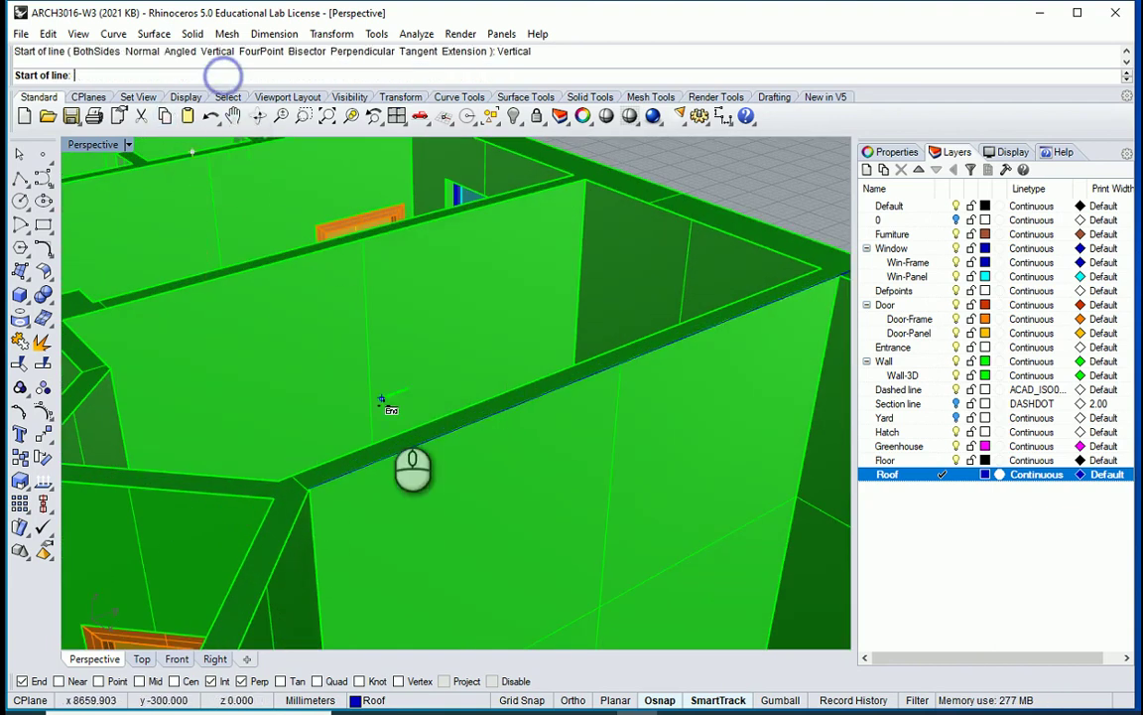
scroll(388, 401, down, 5)
right_drag(388, 396, 387, 331)
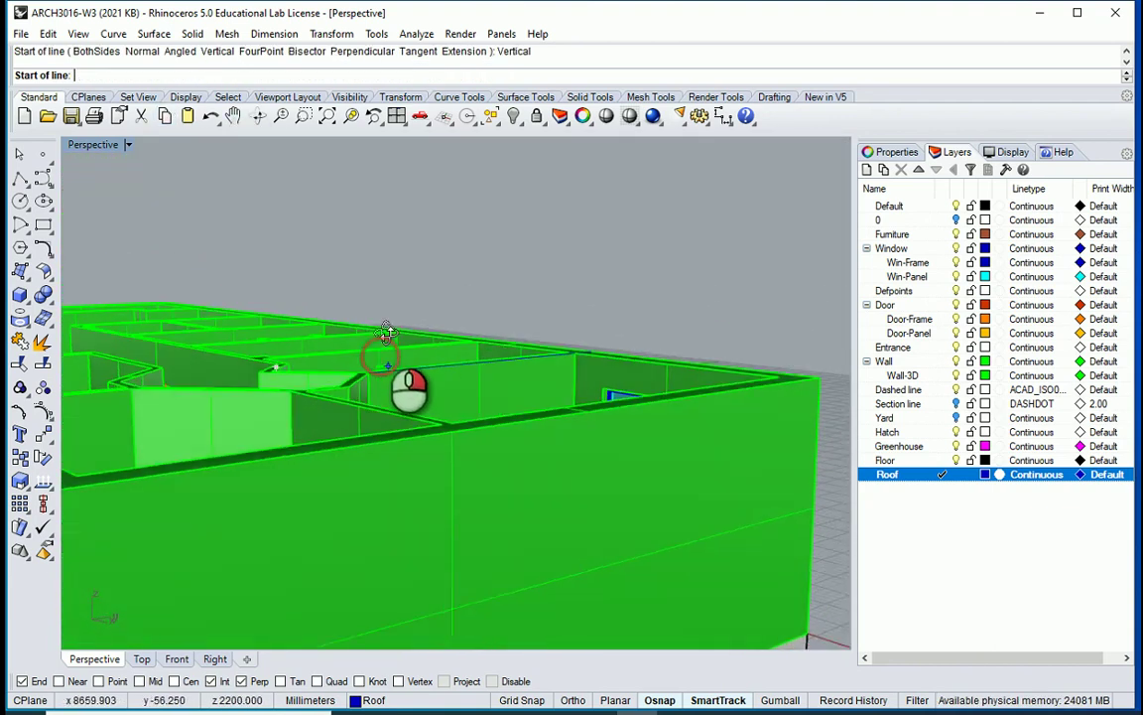
scroll(377, 352, up, 4)
click(358, 399)
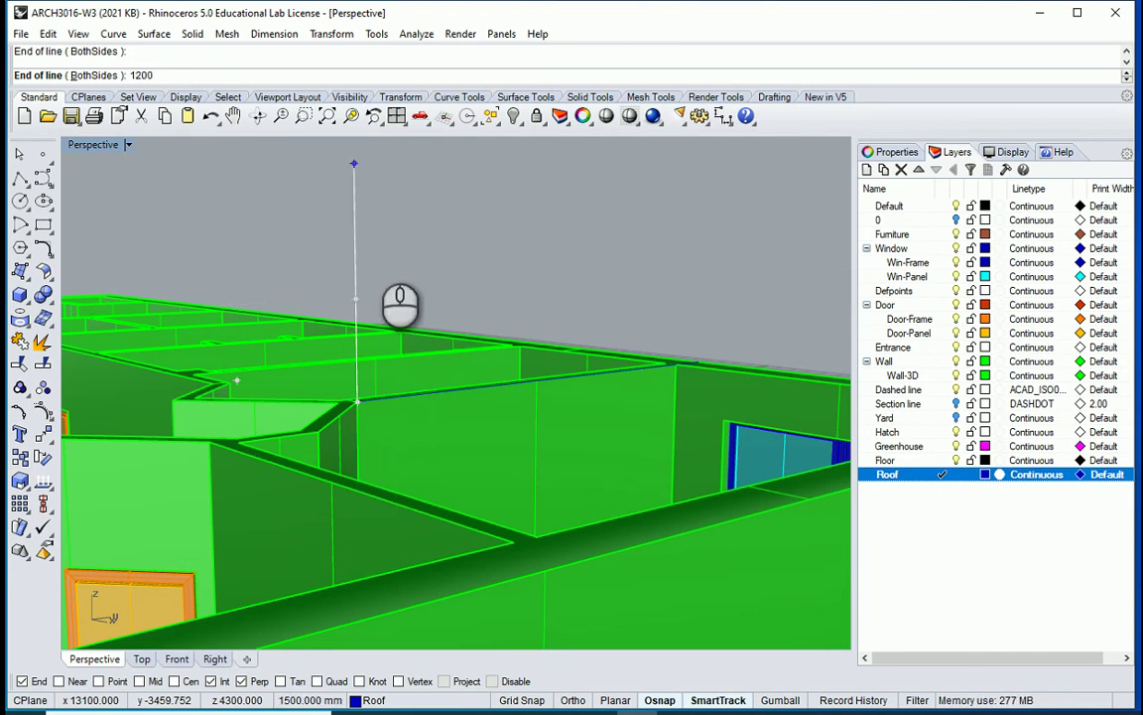
key(Return)
Step: Draw a sloped line from the top of the vertical line to the point where the roof baseline meets the back wall's inner corner
right_drag(467, 265, 661, 402)
right_click(461, 363)
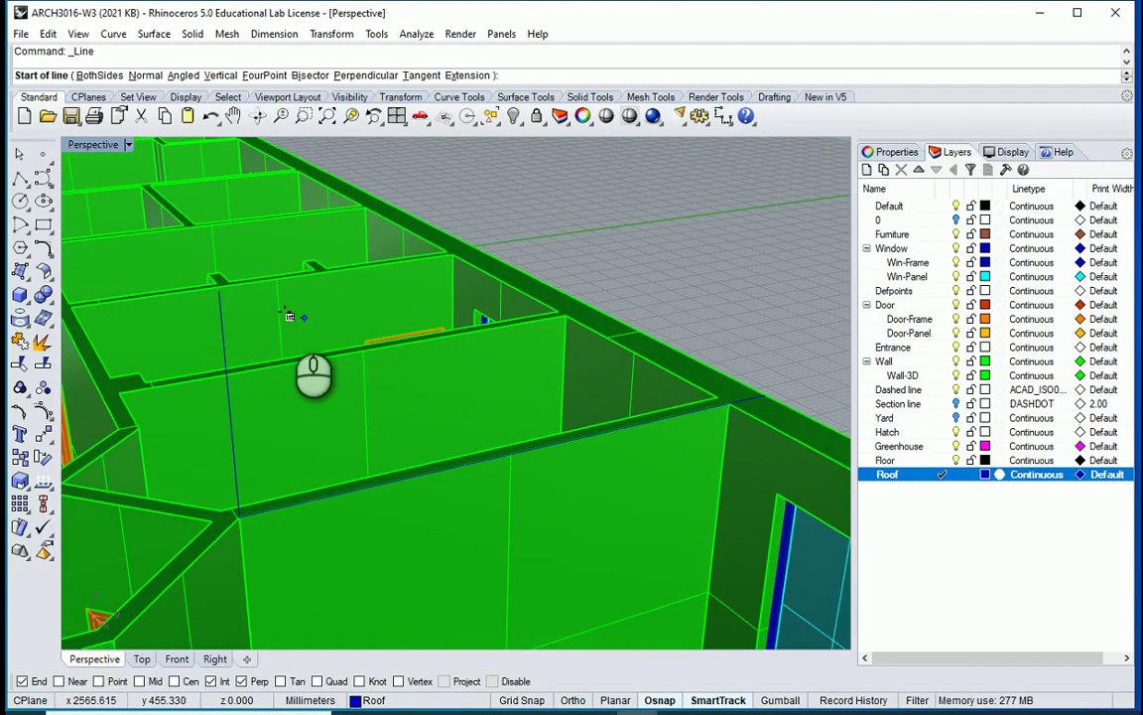
right_drag(229, 307, 344, 370)
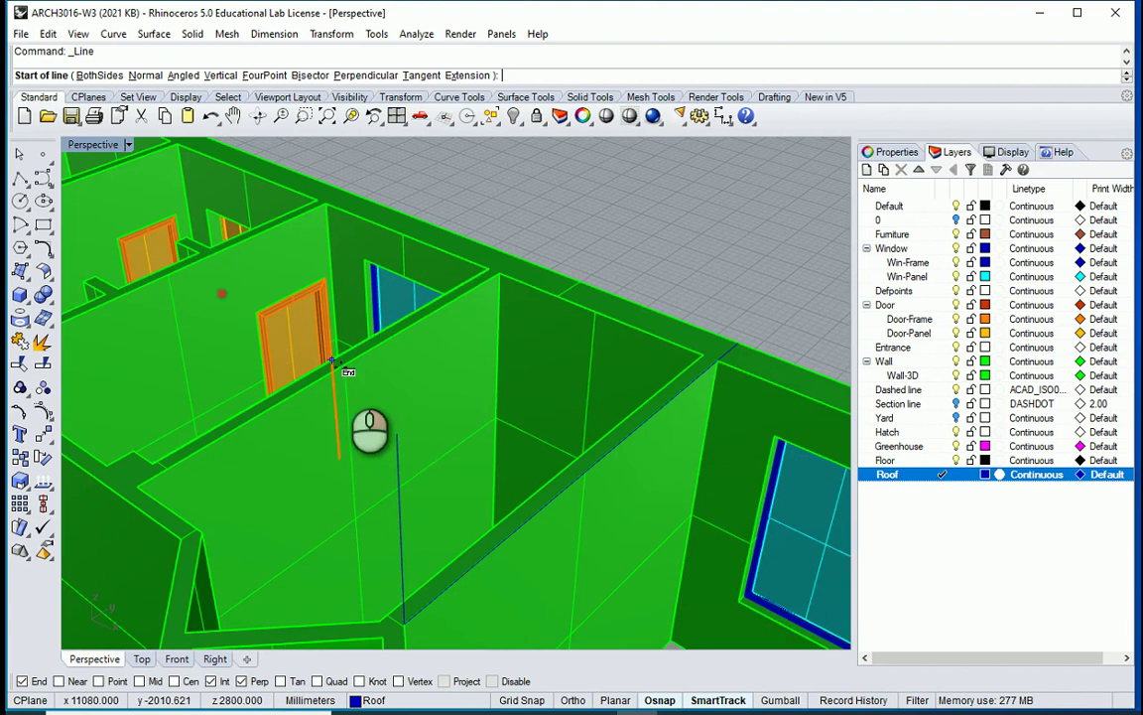
click(395, 434)
scroll(737, 353, up, 4)
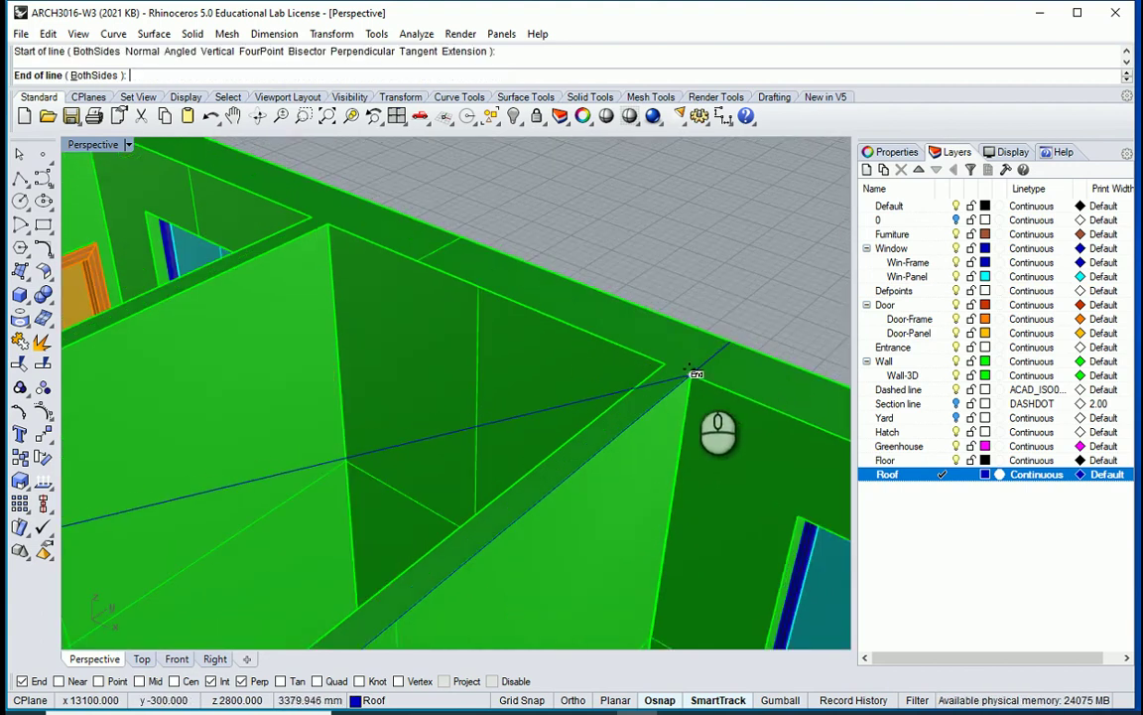
click(730, 350)
Step: Trim off the part of the roof baseline that crosses the back wall's thickness beyond the end of the sloped line
right_drag(769, 364, 620, 416)
click(641, 390)
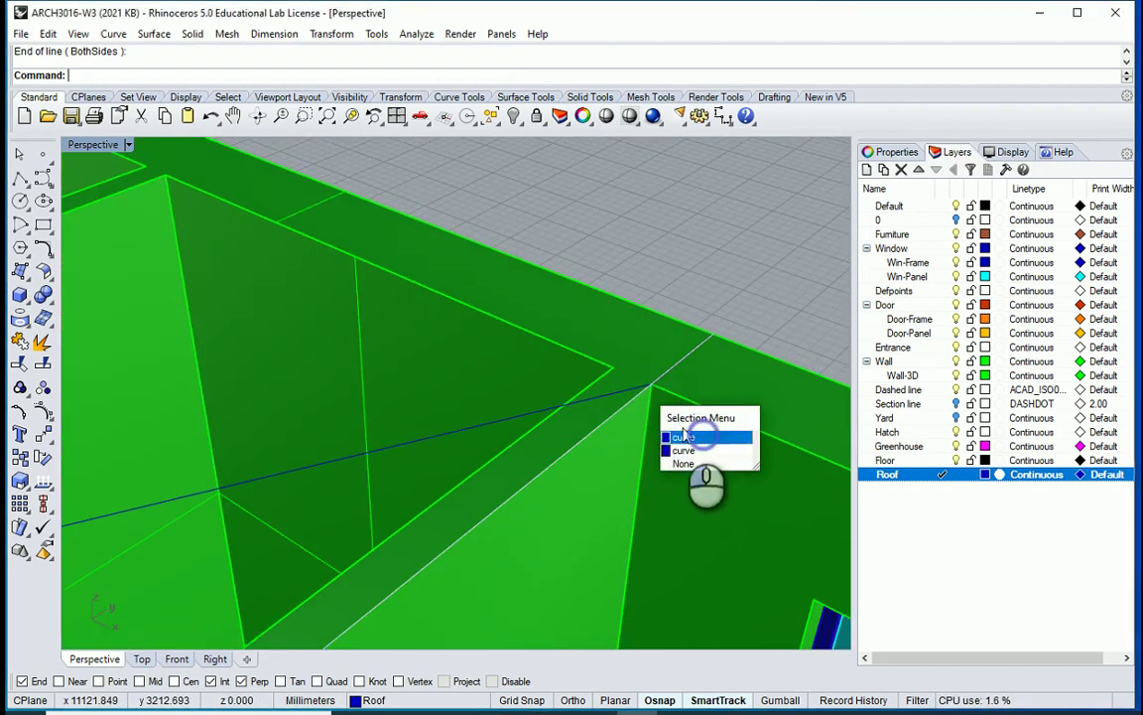
click(693, 438)
text(trim)
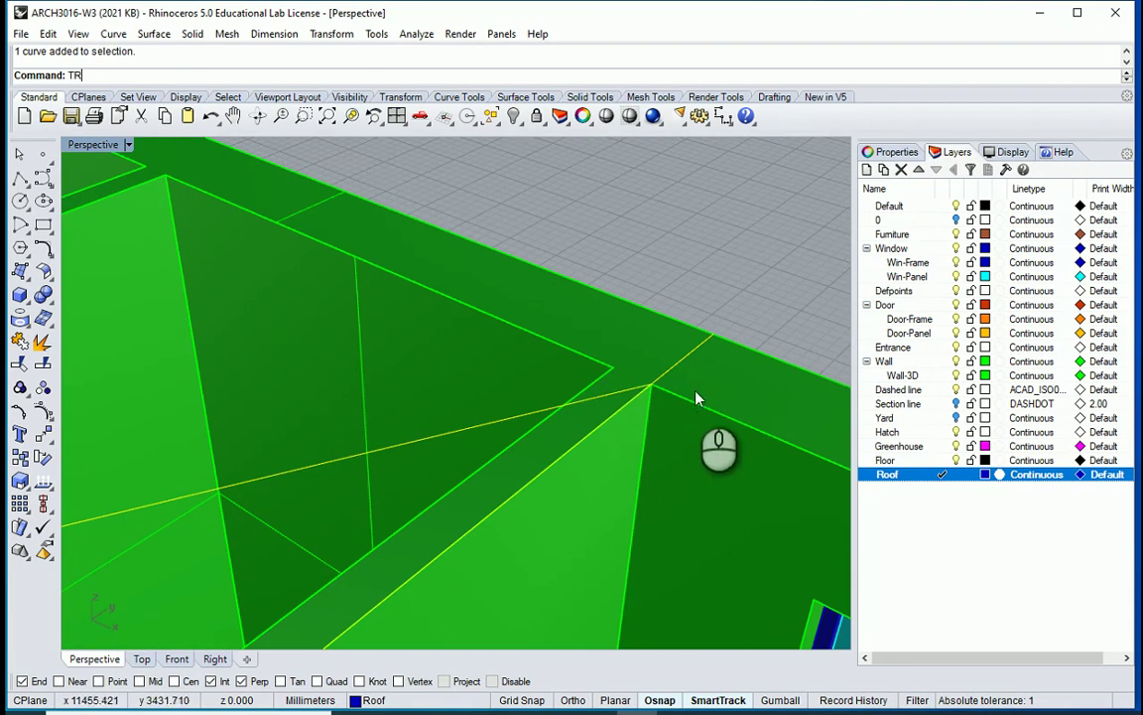
key(Return)
click(678, 371)
click(735, 408)
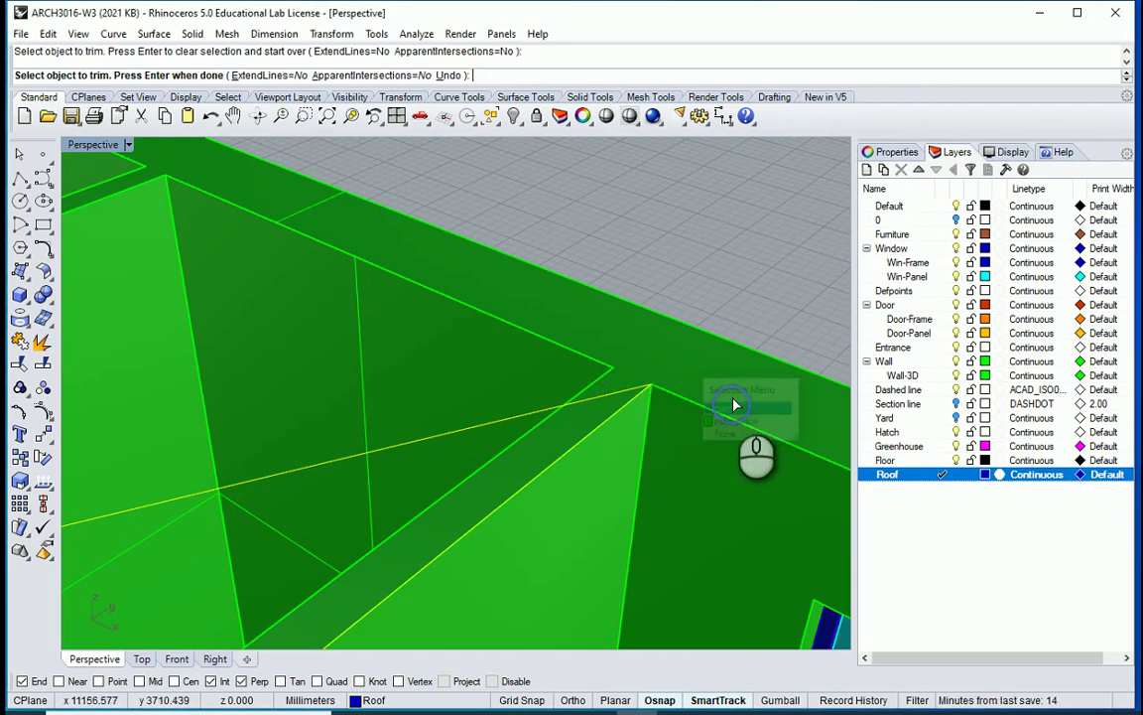
Step: Offset the sloped roof line 200 mm upwards, working in the Right view
right_drag(659, 300, 628, 375)
double_click(99, 145)
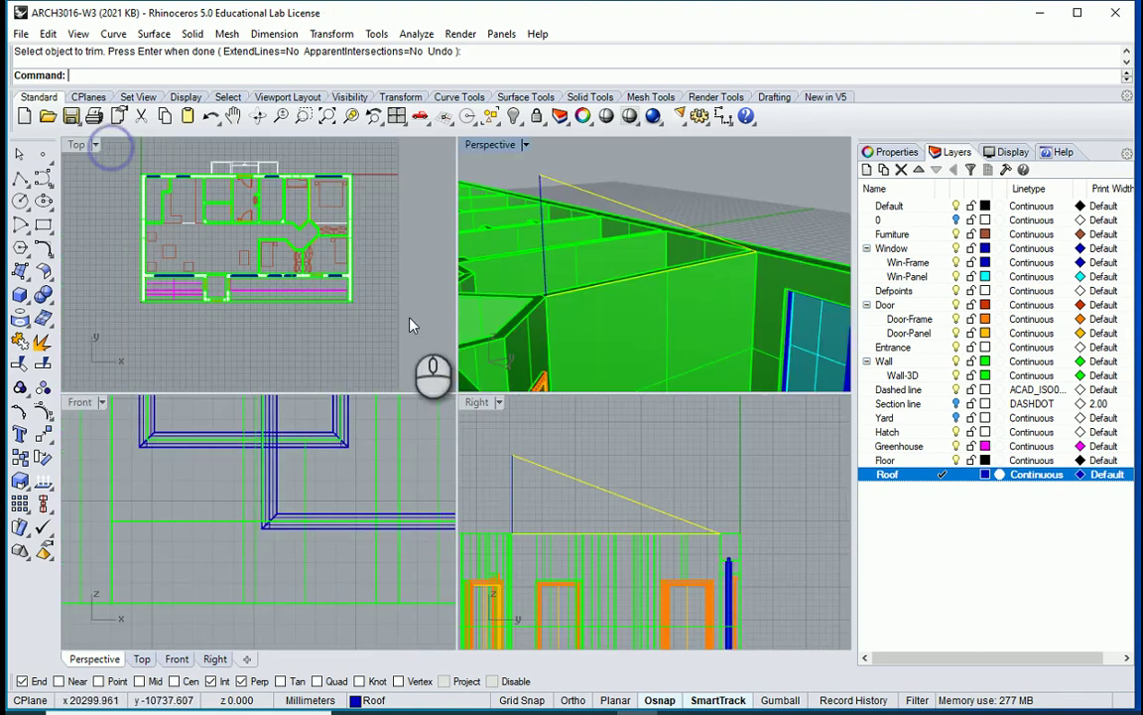
right_drag(698, 504, 724, 522)
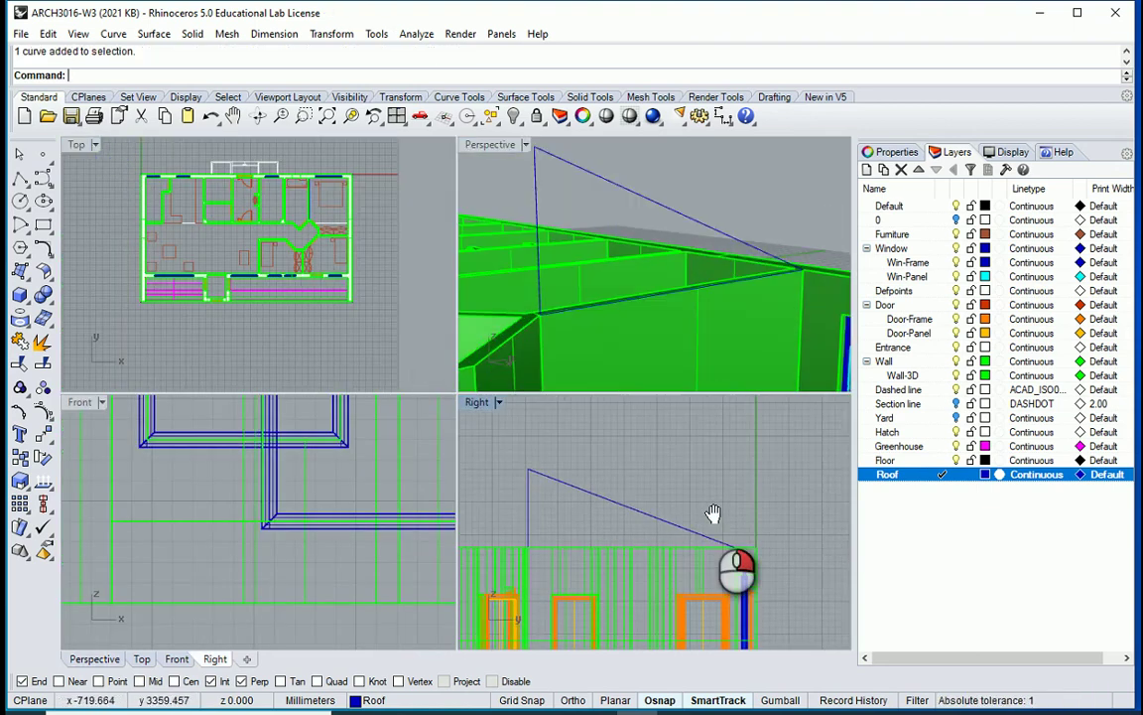
click(693, 531)
right_drag(698, 476, 710, 512)
text(o)
key(Return)
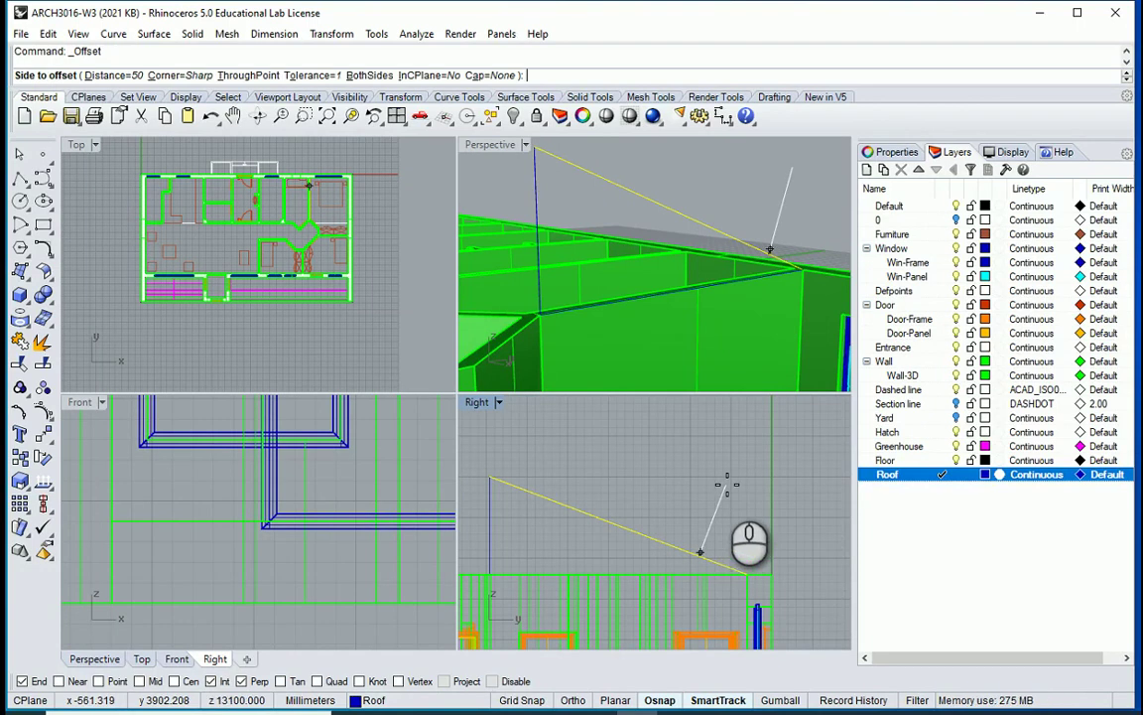
text(200)
key(Return)
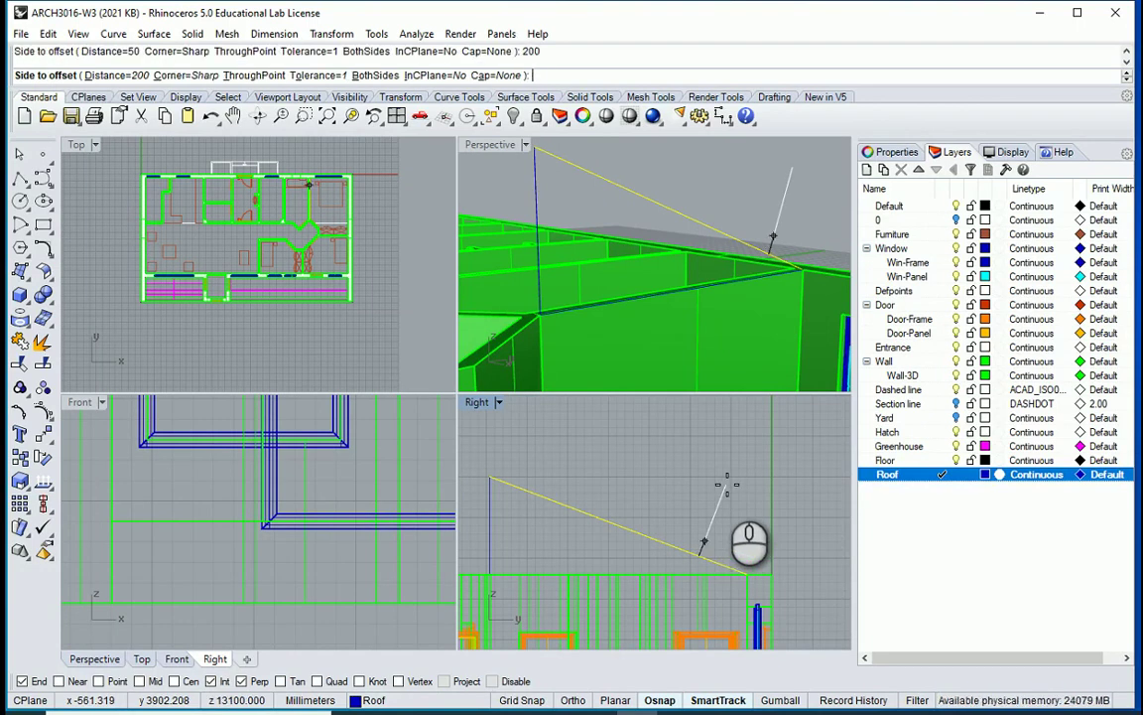
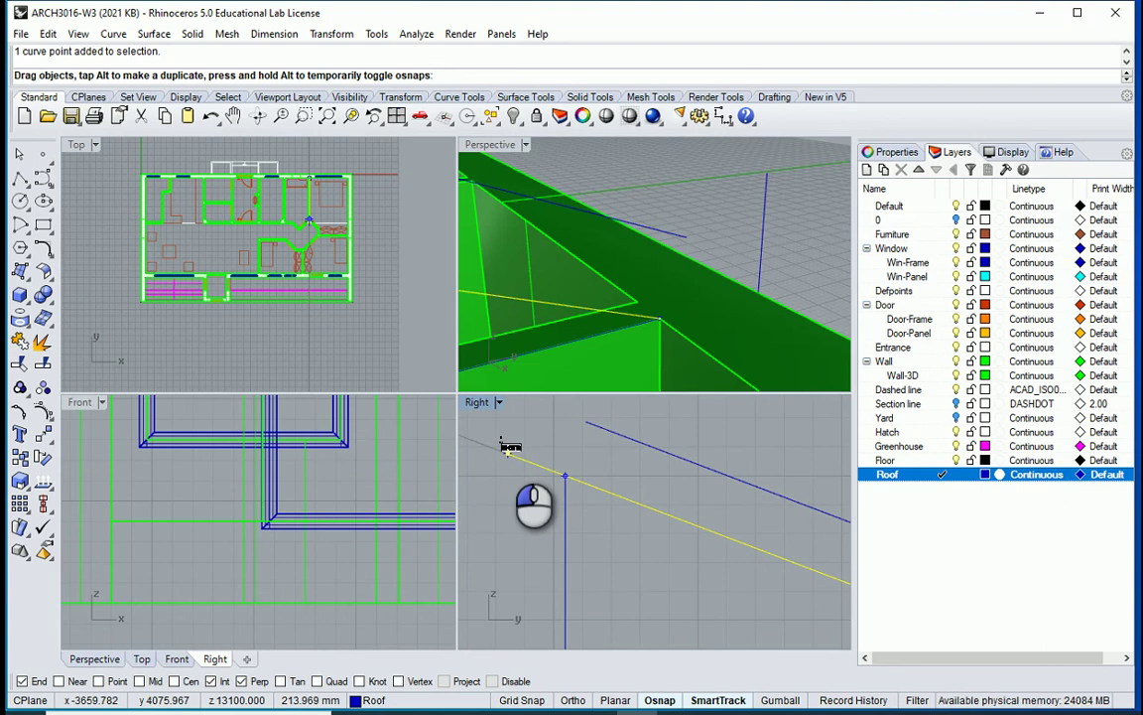
Step: Stretch the lower slope line's upper end about 214 mm along its own direction, past the vertical line
drag(510, 449, 507, 452)
scroll(491, 457, down, 5)
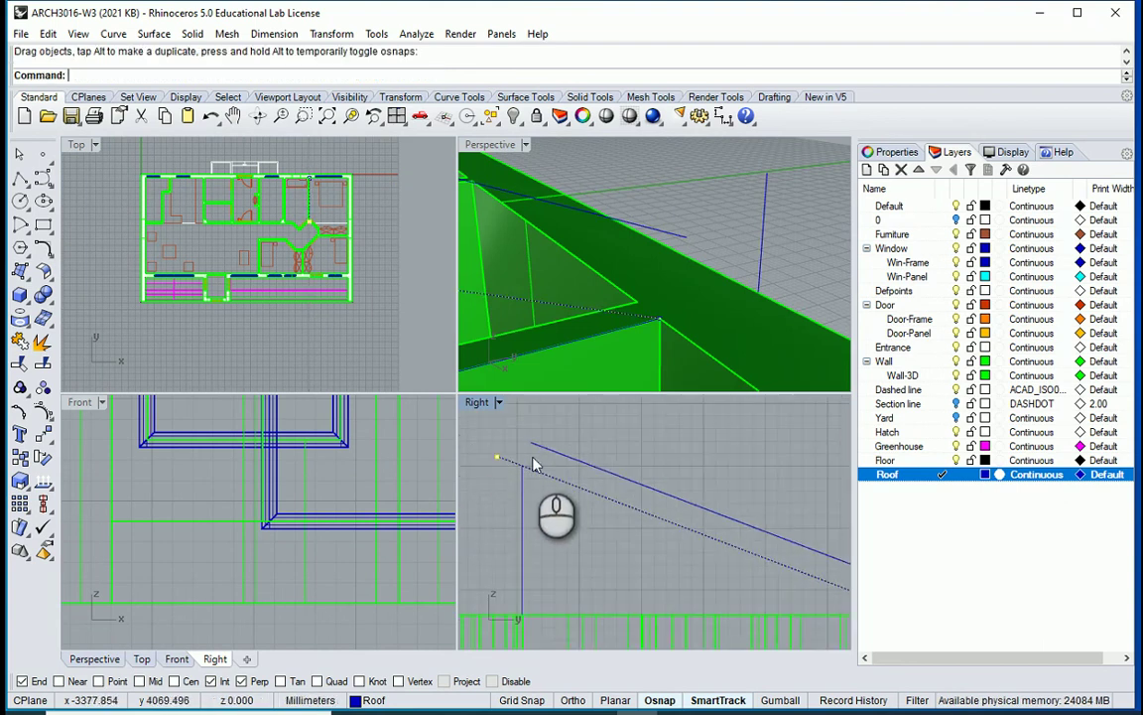
scroll(497, 452, up, 4)
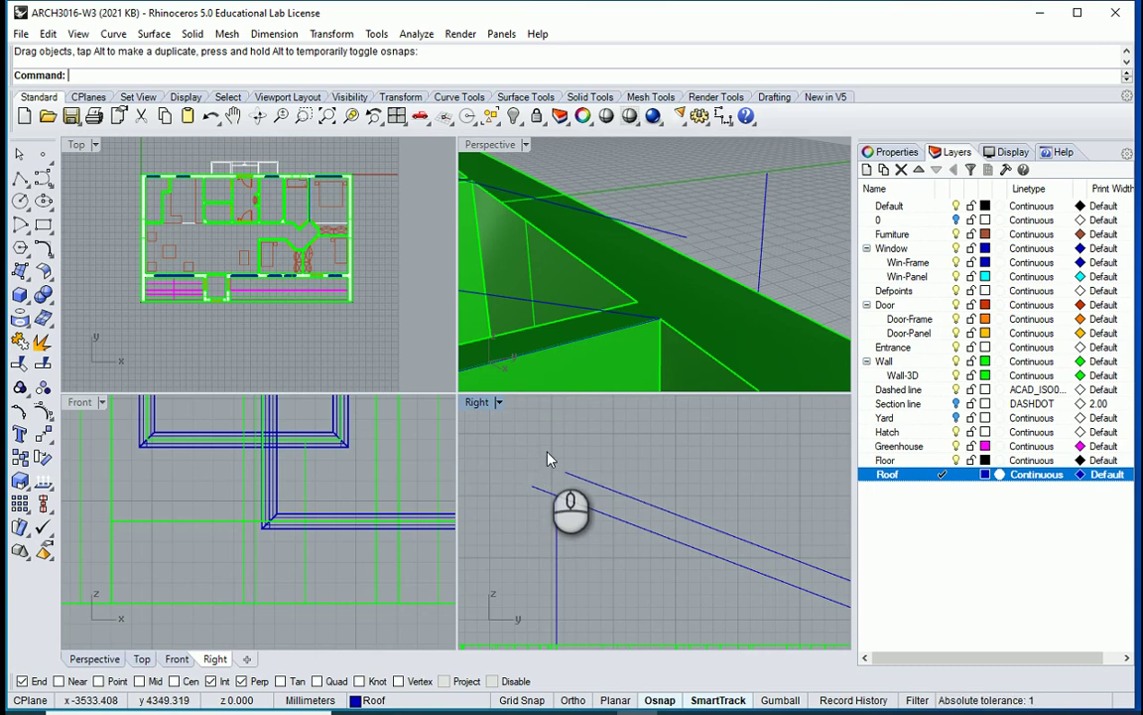
Step: Draw a vertical line upwards from the stretched end of the lower slope line, high enough to pass the offset line's level
text(L)
key(Return)
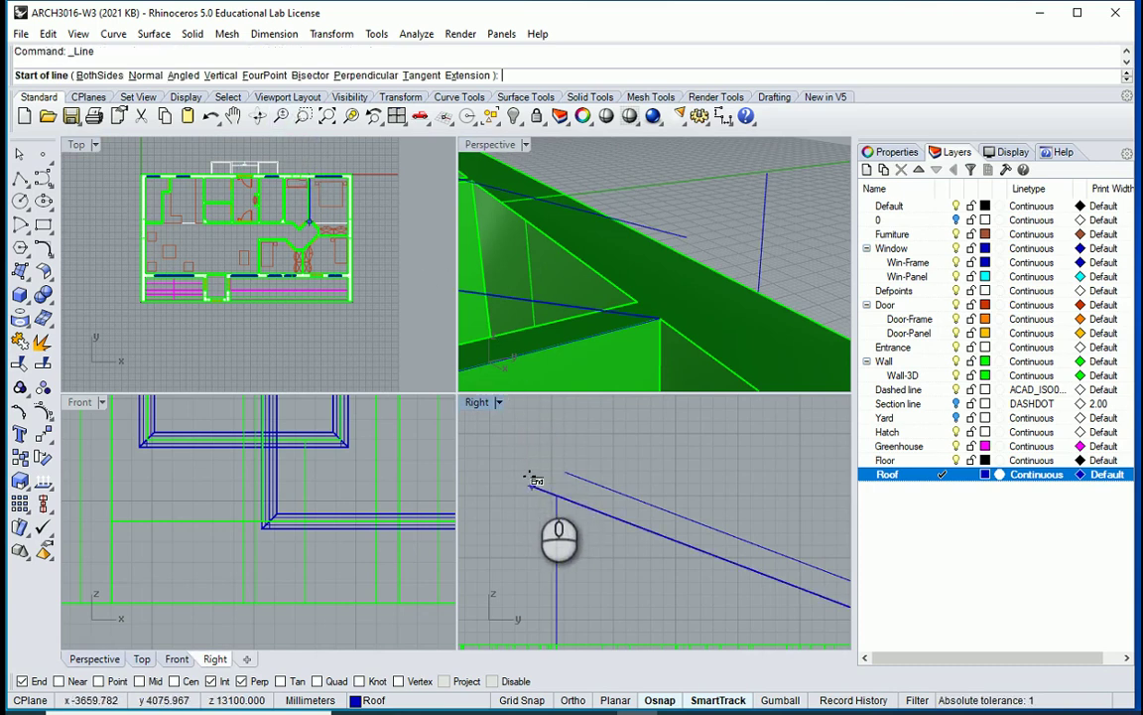
click(532, 485)
click(532, 418)
Step: Extend the upper end of the offset slope line to the new vertical line at the ridge
click(533, 452)
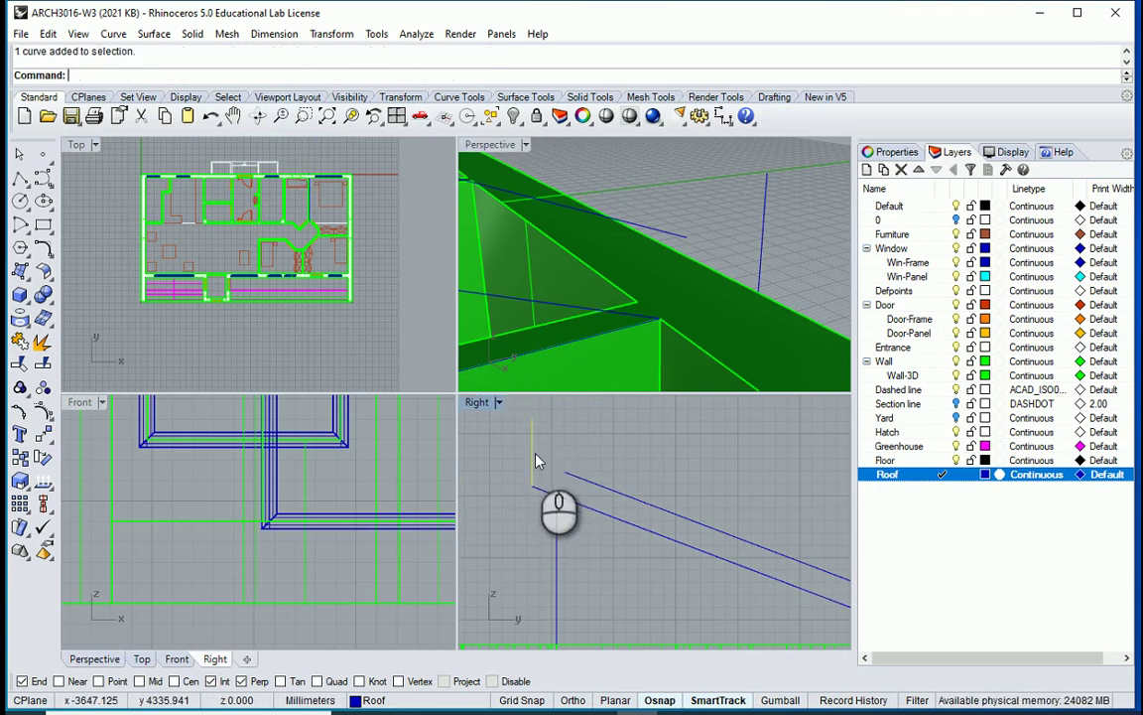
text(EXT)
key(Return)
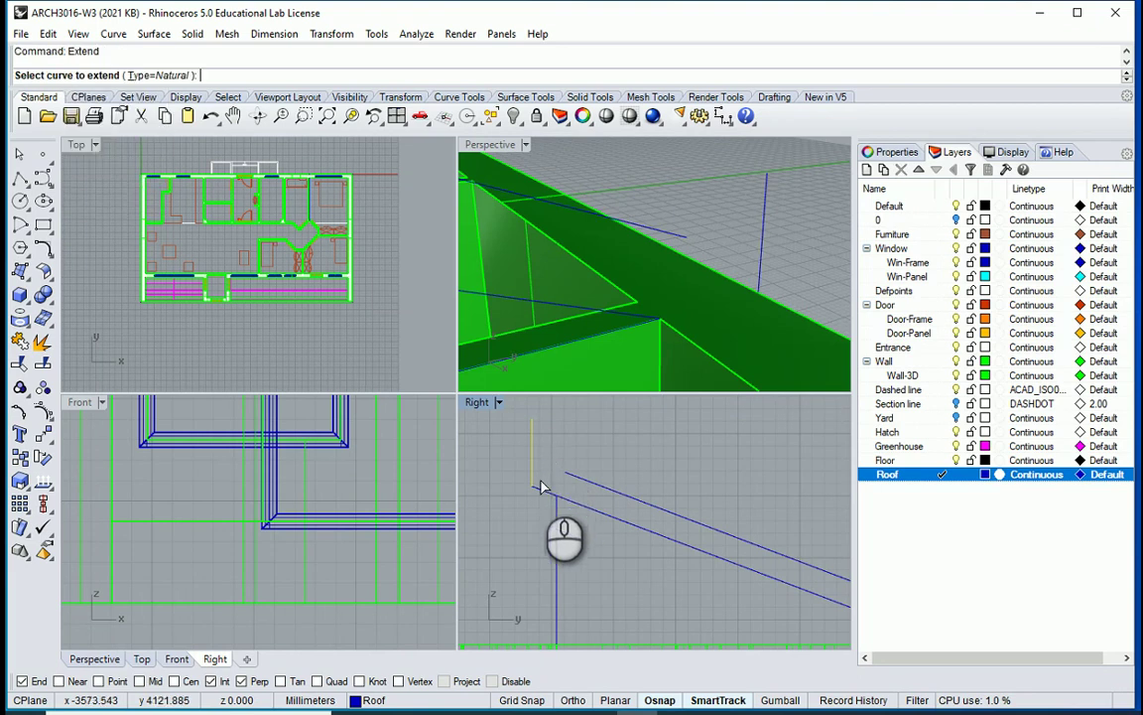
click(573, 474)
scroll(548, 458, up, 4)
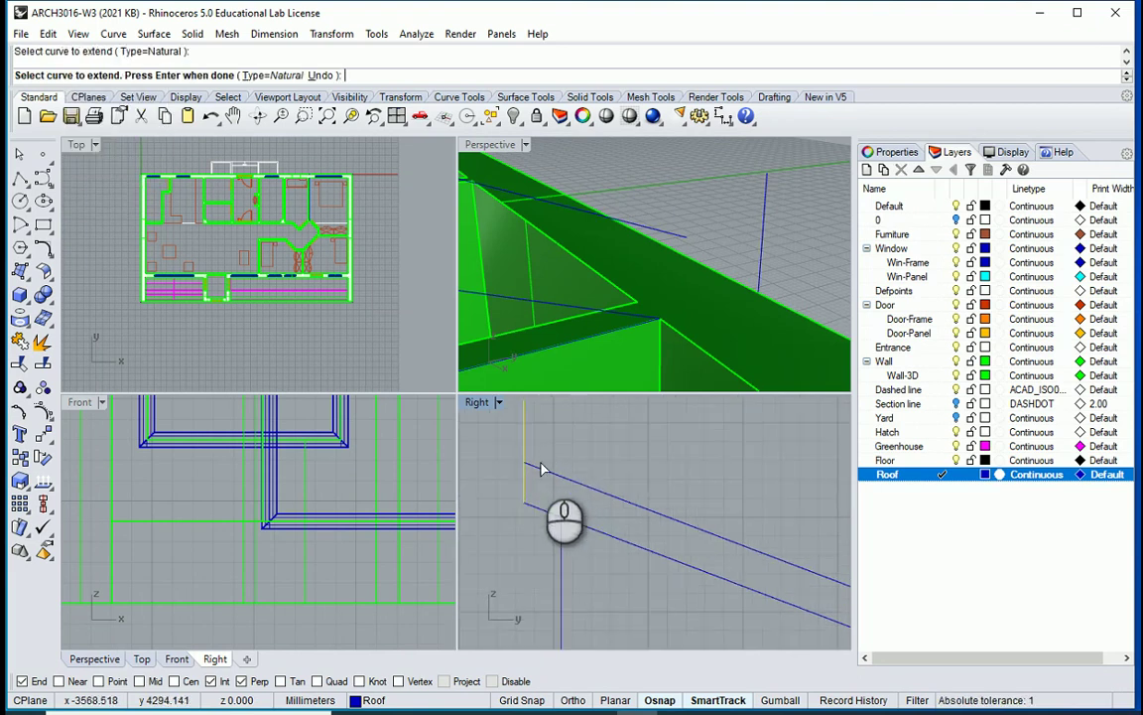
key(Return)
Step: Trim off the part of the ridge's vertical line that rises above the upper slope line
drag(541, 462, 513, 474)
key(ctrl+t)
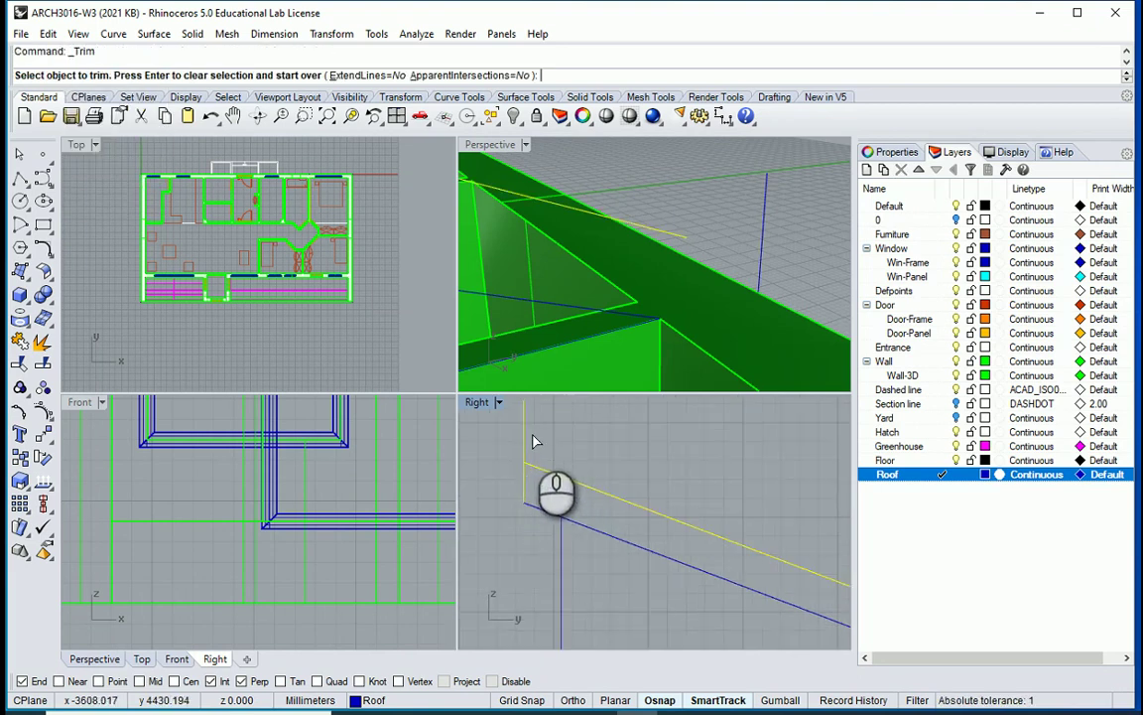
click(528, 434)
scroll(717, 449, down, 5)
scroll(545, 234, down, 6)
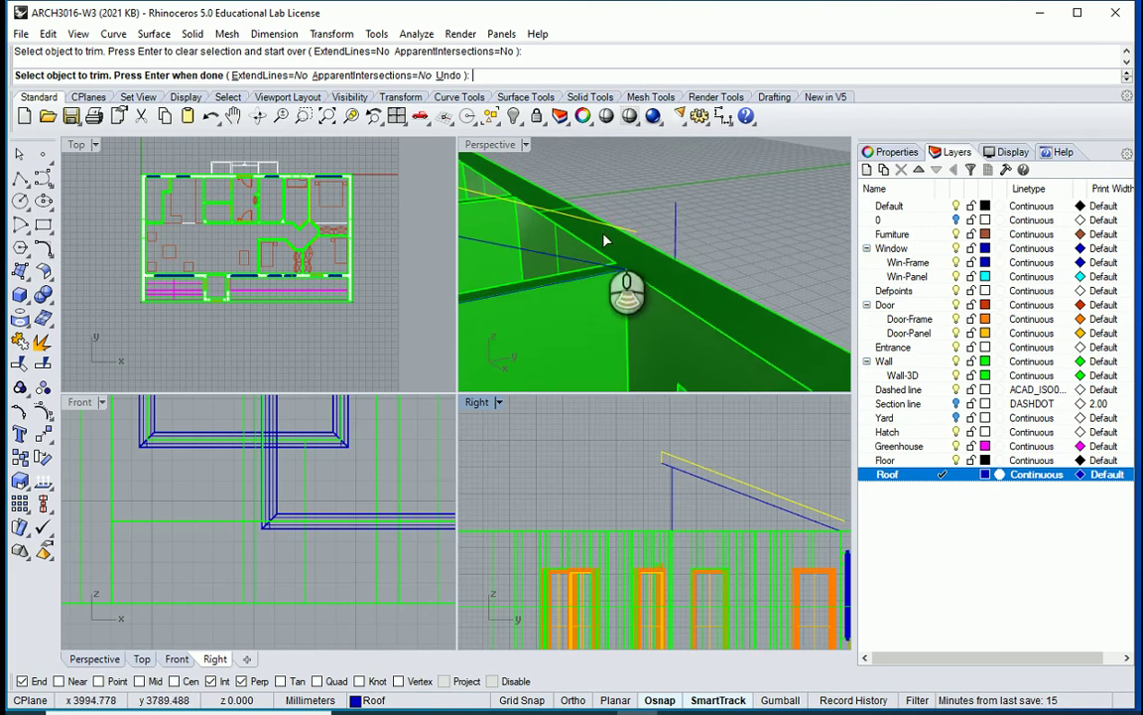
scroll(704, 494, down, 2)
scroll(758, 510, up, 3)
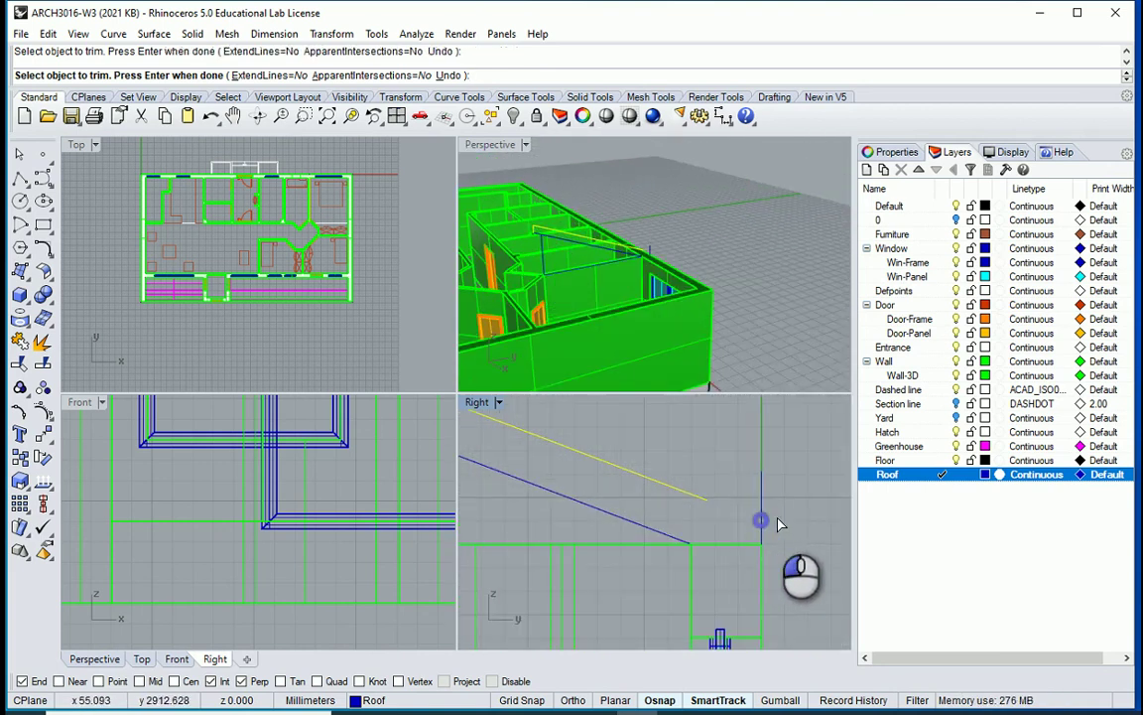
key(Return)
Step: Extend the lower end of the upper slope line to the vertical line at the back wall's outer edge
text(EX)
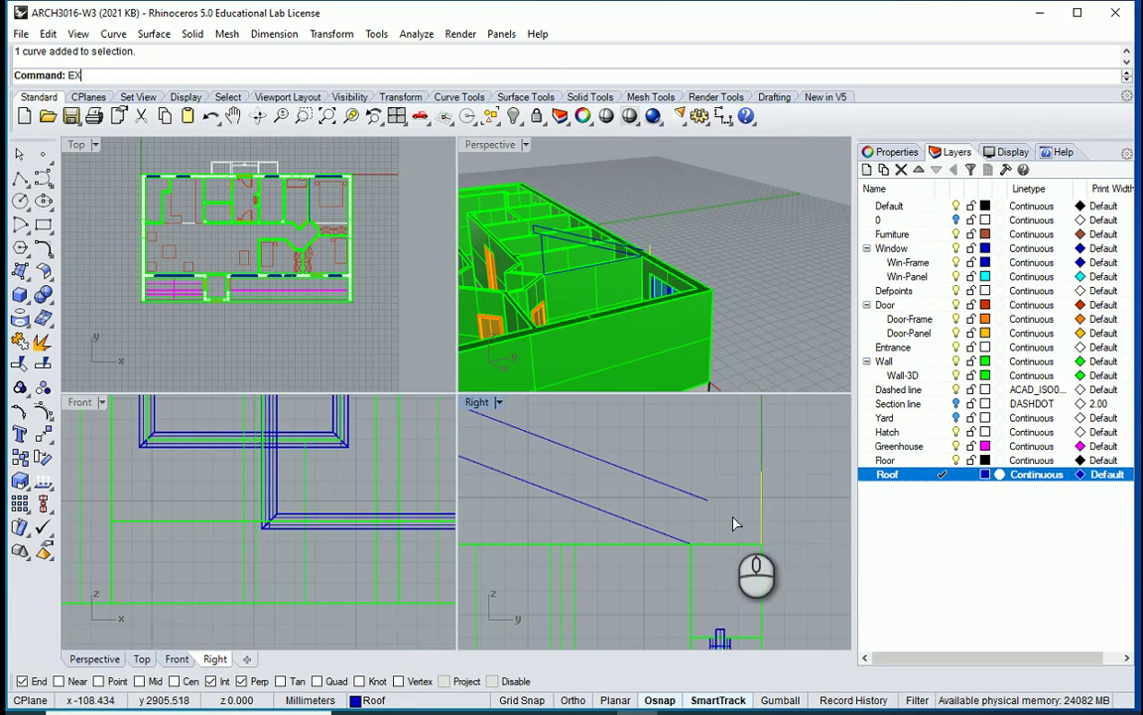
key(space)
click(700, 493)
key(space)
scroll(792, 525, up, 4)
Step: Trim off the eave's vertical line above the point where it meets the upper slope line
drag(783, 508, 712, 530)
text(TR)
key(space)
click(747, 502)
key(space)
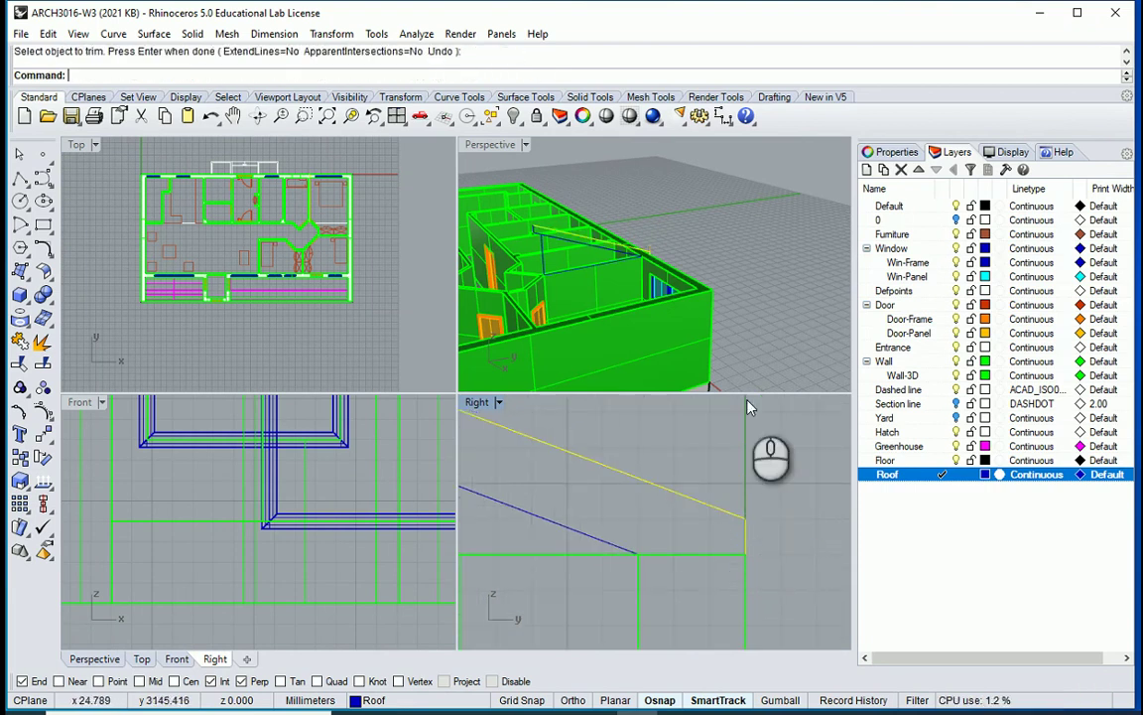
Step: Draw a line across the back wall's top from the lower slope line's end to the foot of the eave's vertical line
click(782, 204)
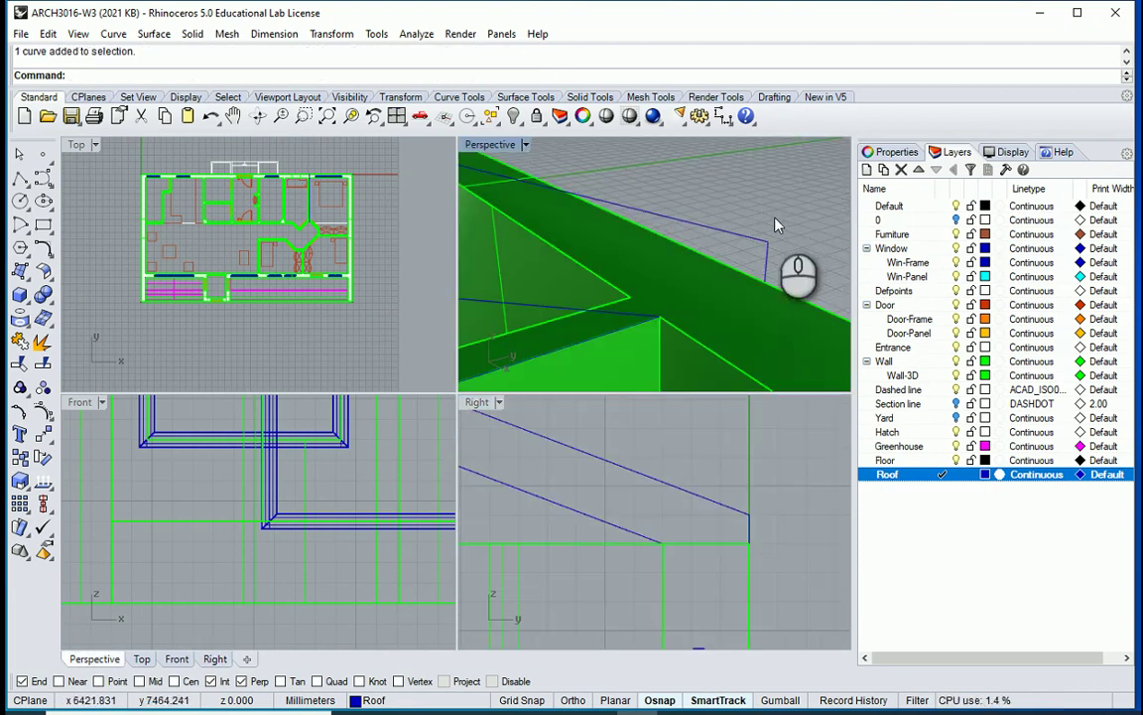
text(L)
key(space)
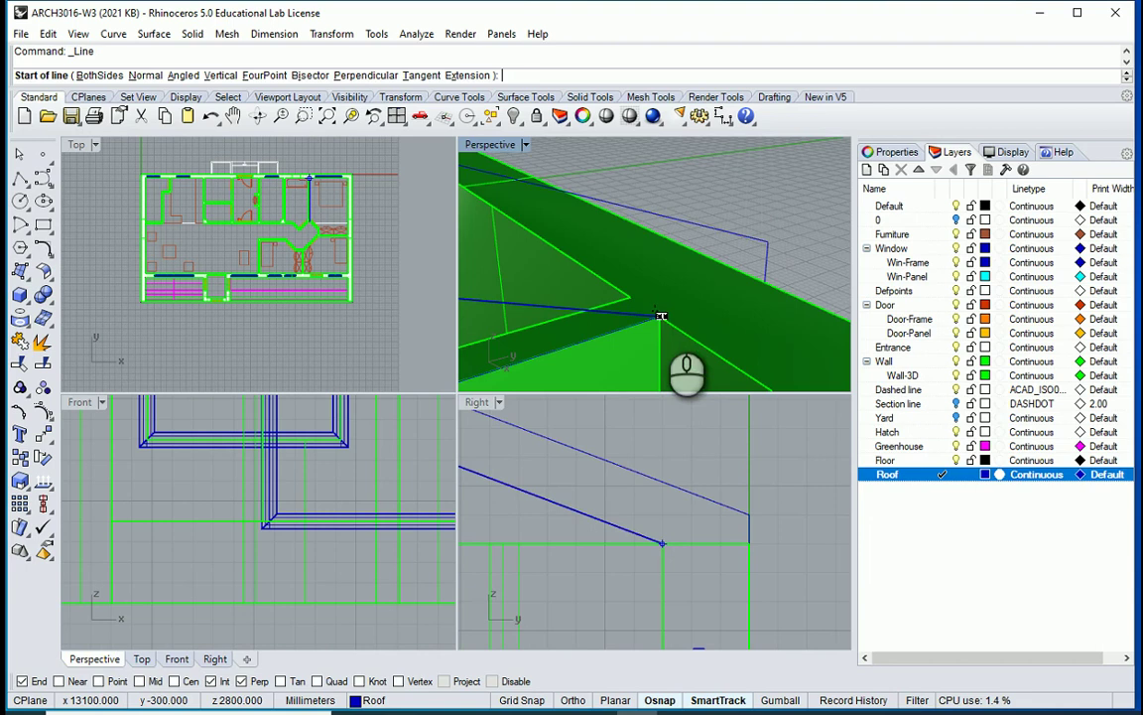
click(658, 317)
click(765, 282)
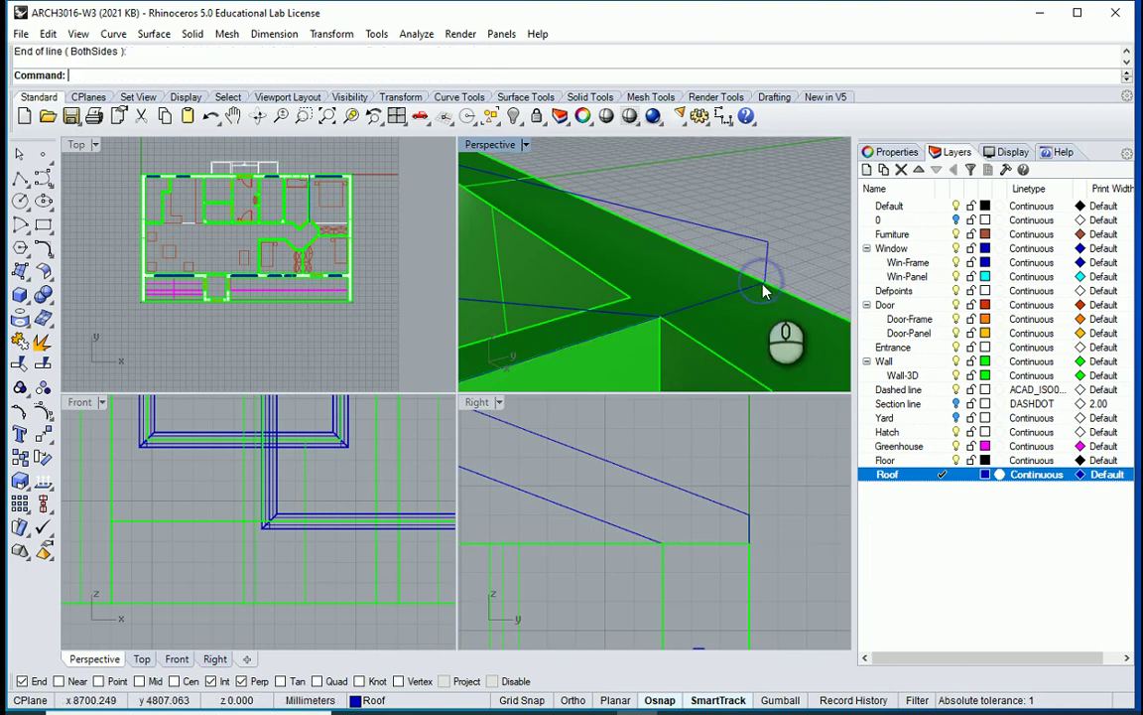
Step: Select the roof profile's connected segments and join them into one closed curve
shift+click(765, 267)
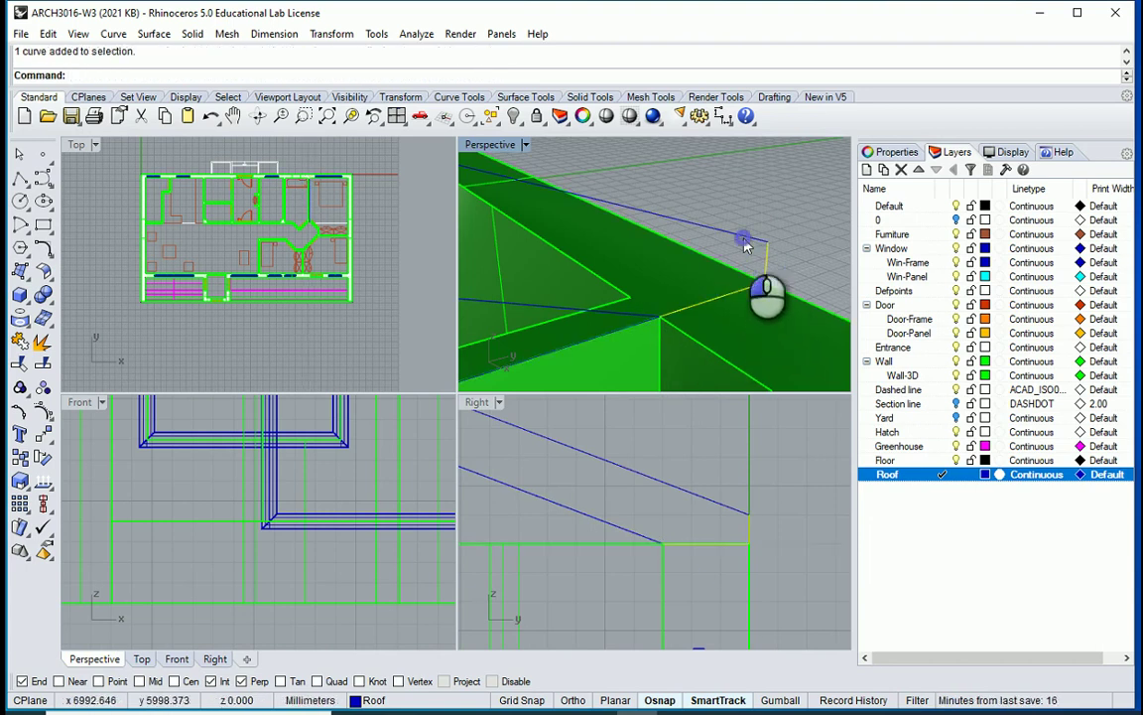
shift+click(745, 243)
right_drag(638, 315, 612, 314)
scroll(599, 330, down, 2)
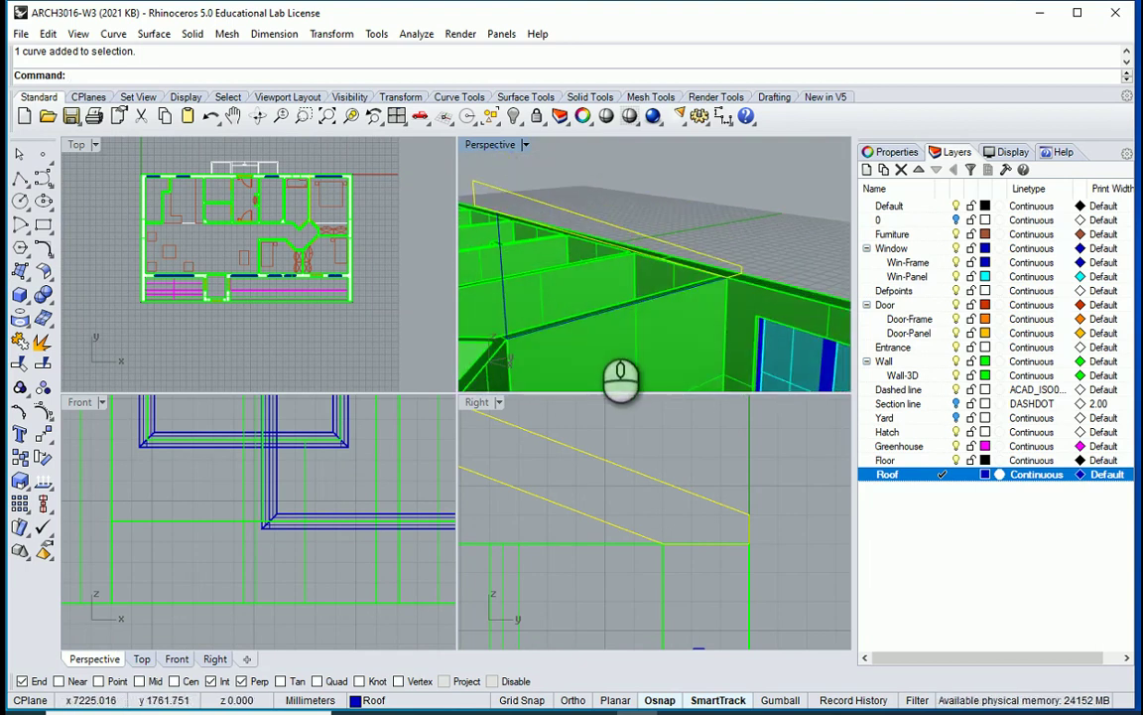
Step: Extrude the closed roof profile as a solid along the back wall to the outer corner of the house
click(716, 253)
right_drag(714, 254, 661, 279)
scroll(696, 261, up, 1)
click(695, 261)
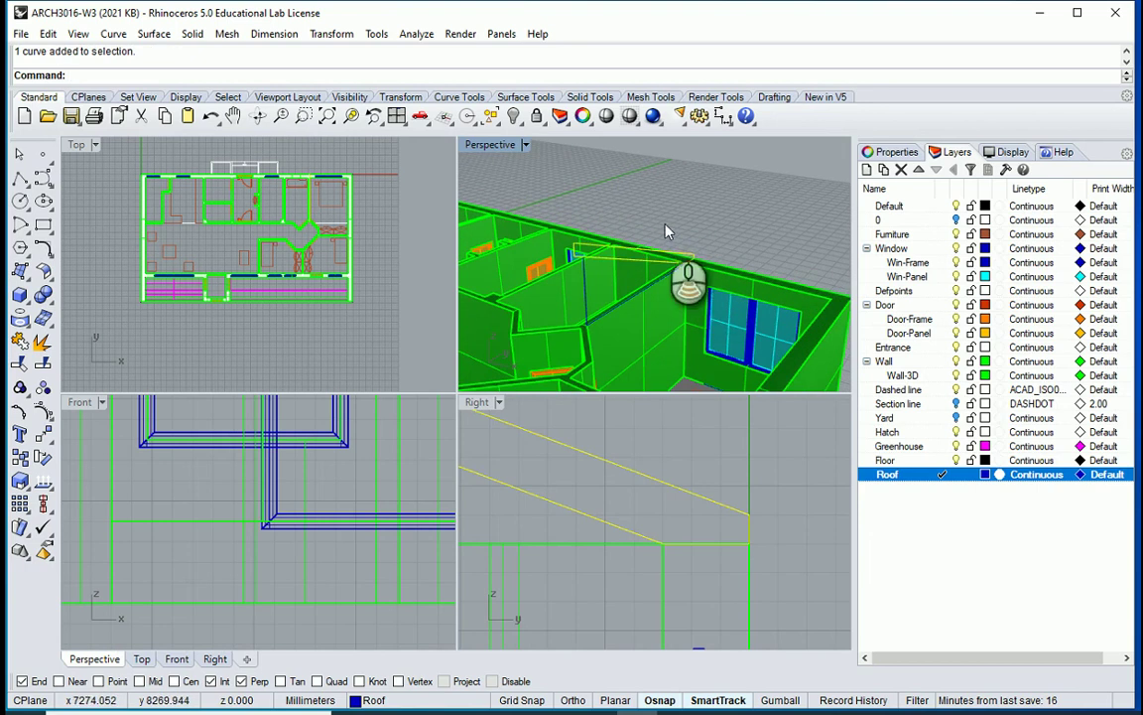
right_drag(671, 235, 484, 147)
double_click(483, 147)
scroll(493, 298, up, 4)
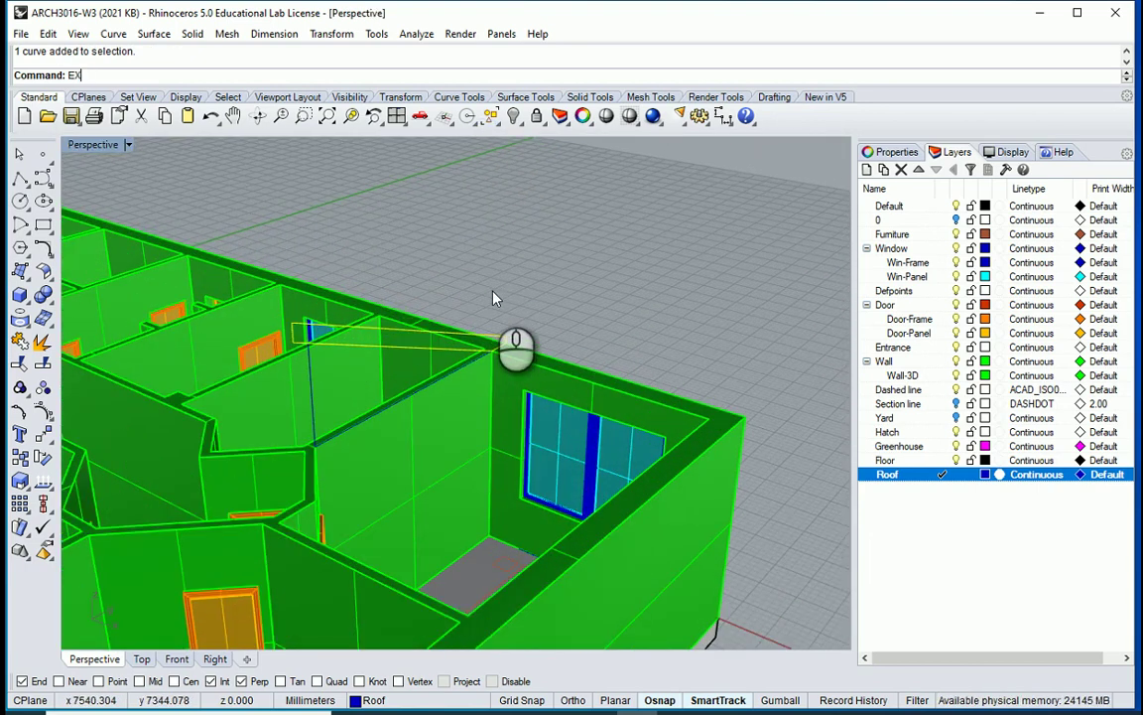
text(EX)
key(Return)
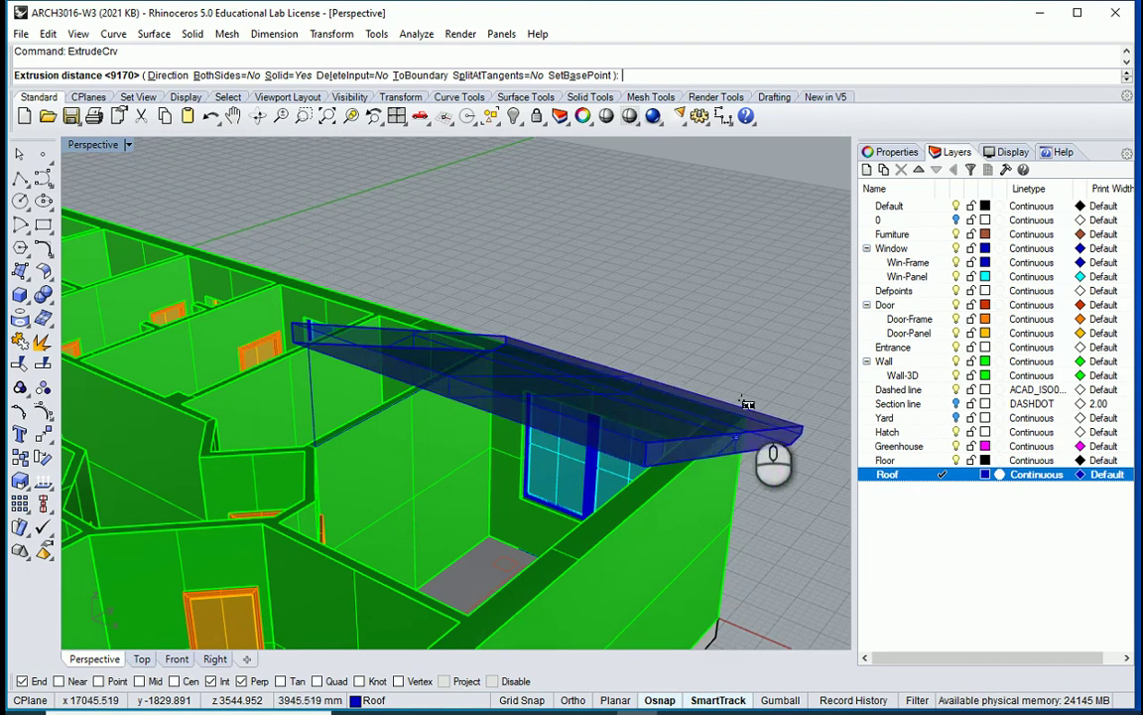
scroll(742, 401, up, 5)
click(740, 424)
click(749, 364)
Step: Make Wall-3D the current layer and move the vertical line on the partition's corner to it
scroll(750, 364, down, 4)
right_drag(645, 383, 682, 417)
right_drag(501, 421, 543, 452)
click(545, 455)
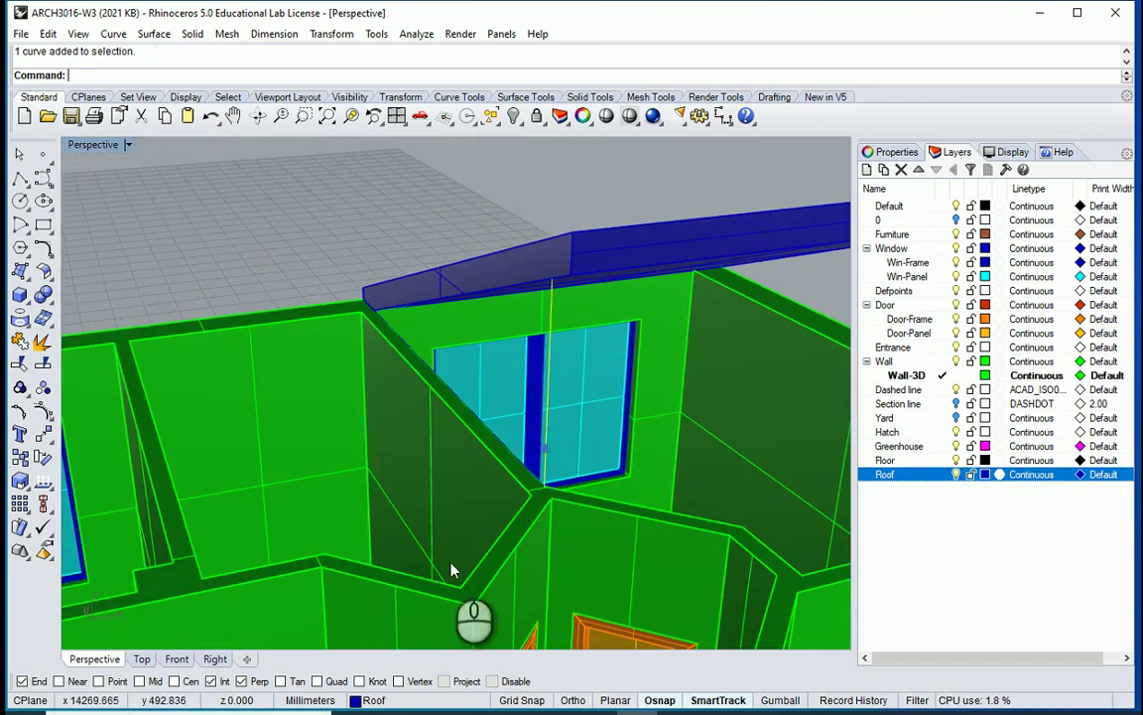
click(377, 700)
click(424, 574)
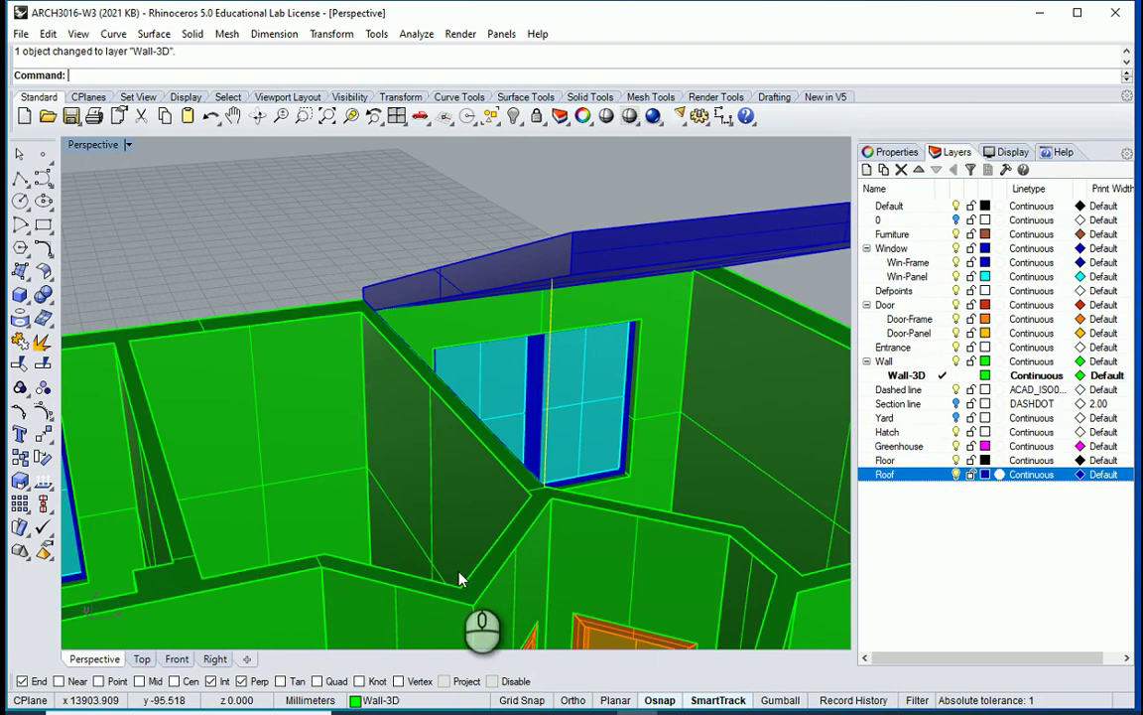
Step: Move the line along the partition's top edge to the Wall-3D layer
click(501, 445)
click(351, 297)
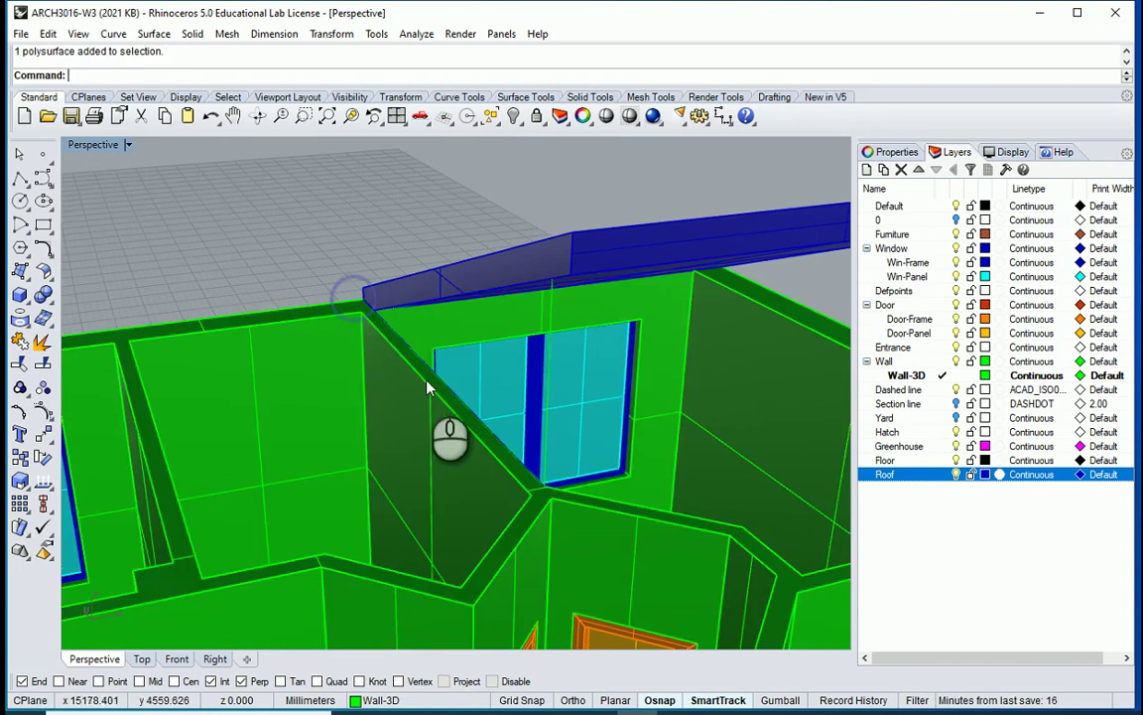
click(438, 381)
click(438, 377)
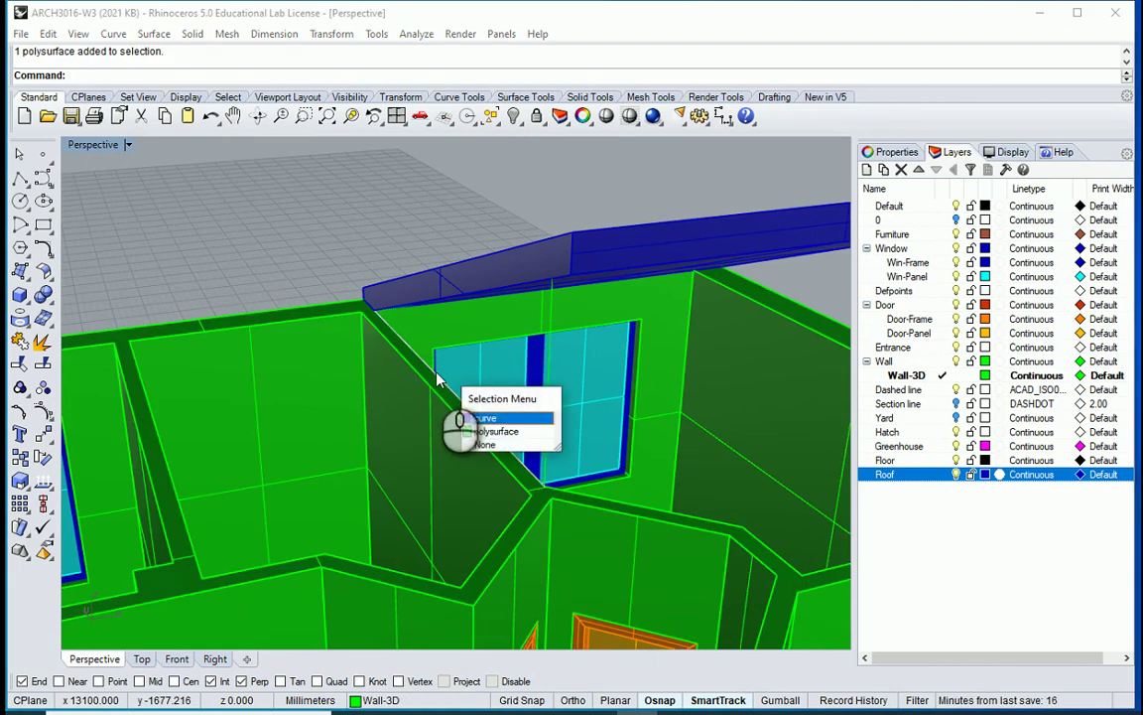
click(485, 420)
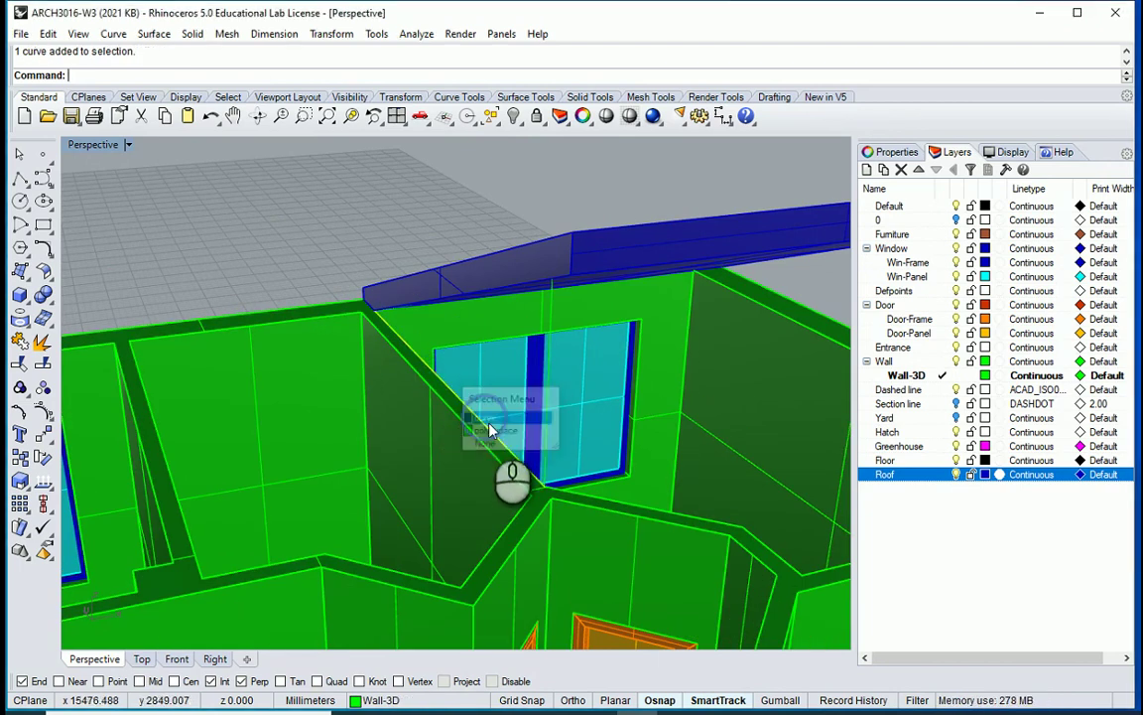
click(375, 701)
click(409, 573)
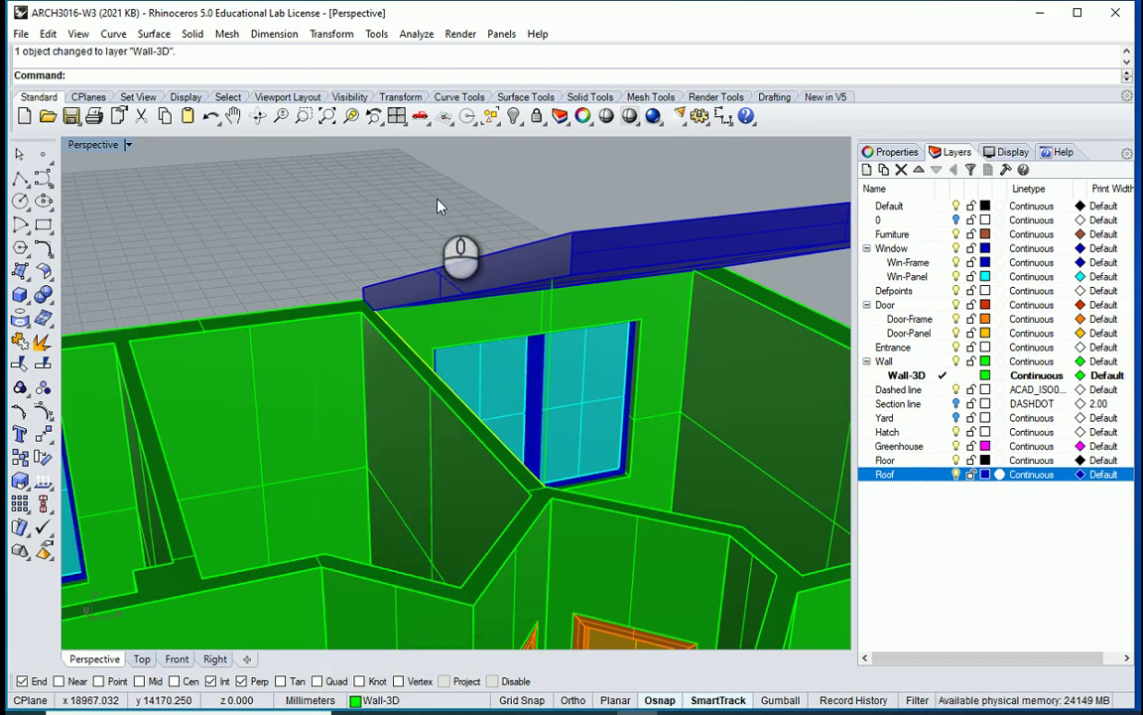
Step: Draw a line under the roof slope from the partition's corner at the back wall to the top of the vertical line
right_drag(440, 206, 437, 329)
right_click(391, 332)
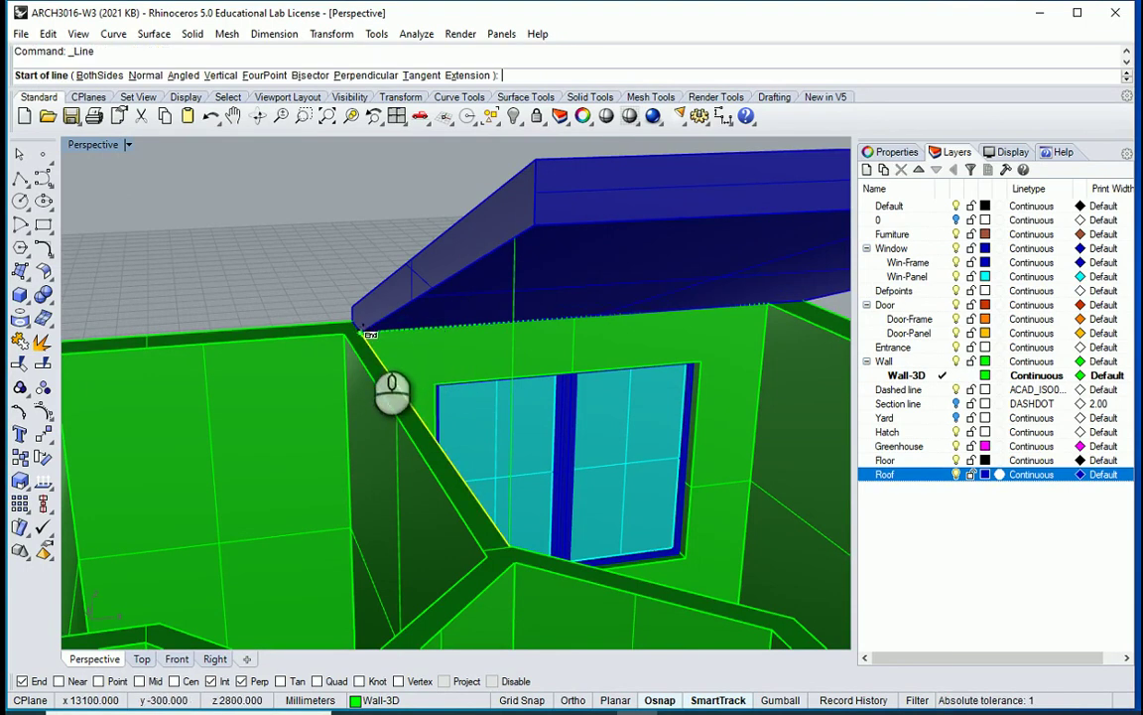
key(Escape)
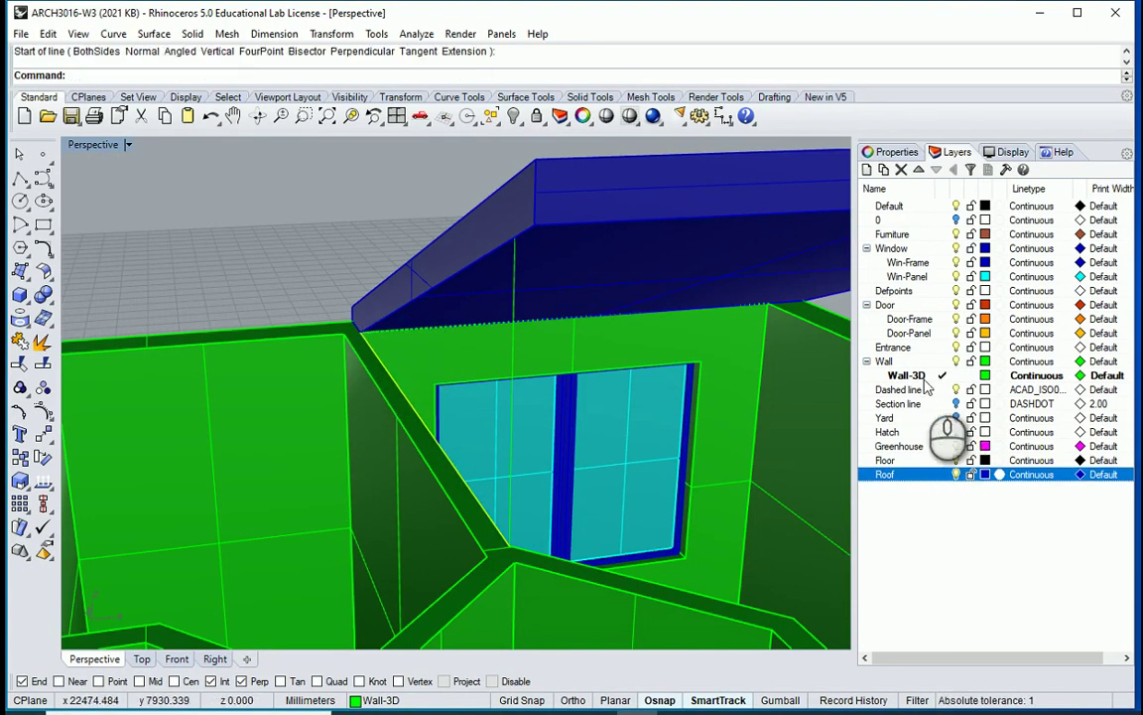
key(Return)
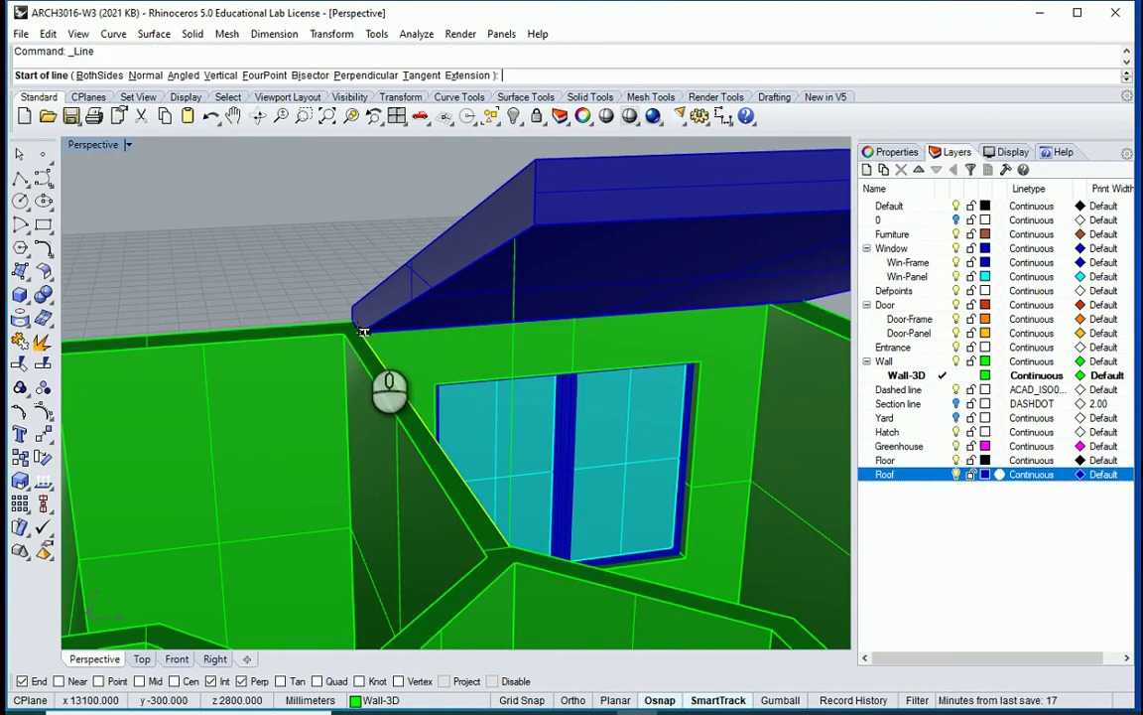
click(359, 330)
click(517, 243)
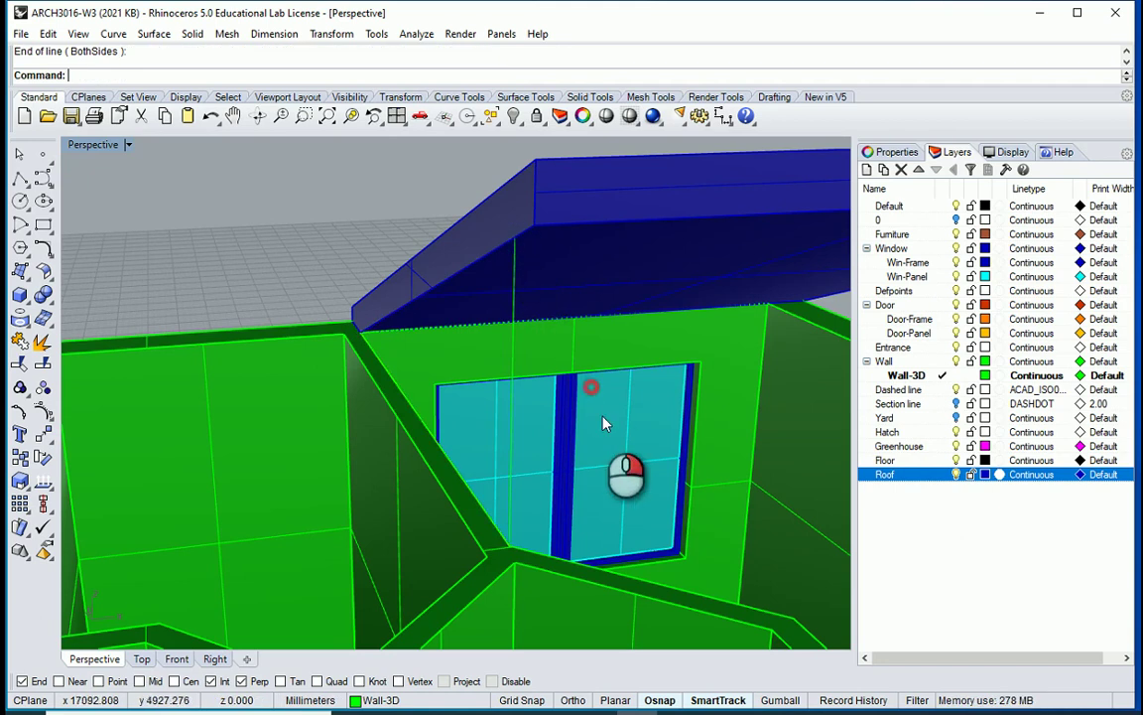
Step: Select the sloped, vertical and partition-top lines of the triangle and join them into one closed curve
right_drag(592, 387, 680, 279)
click(667, 259)
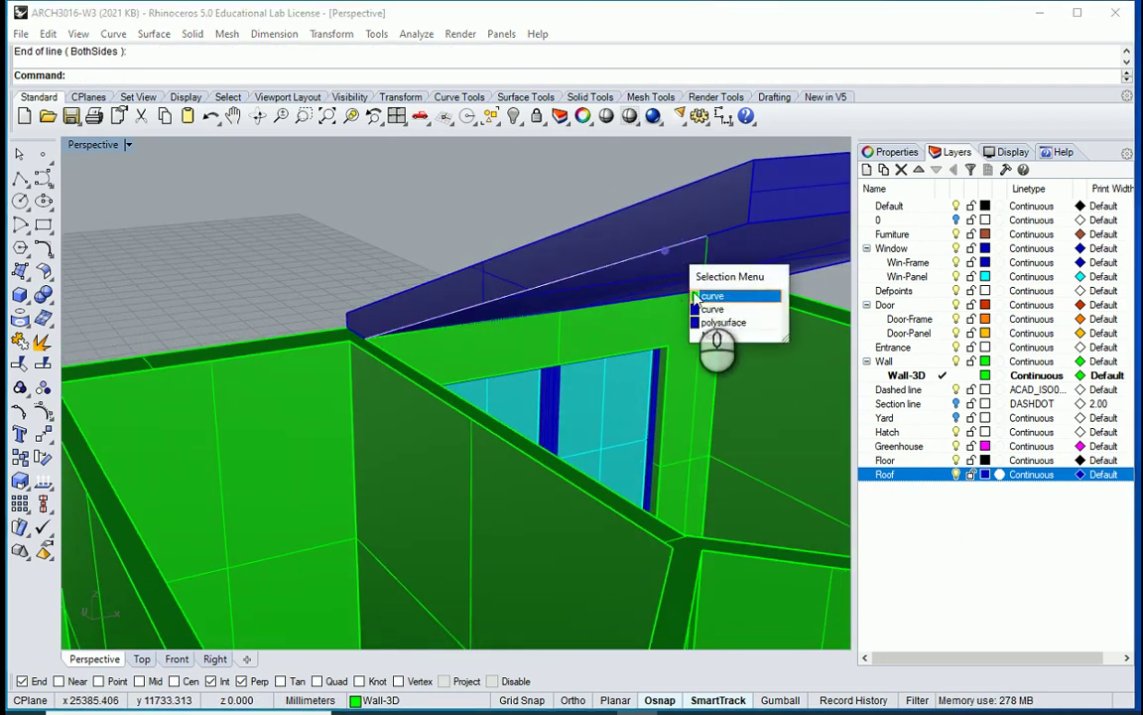
click(706, 296)
click(640, 516)
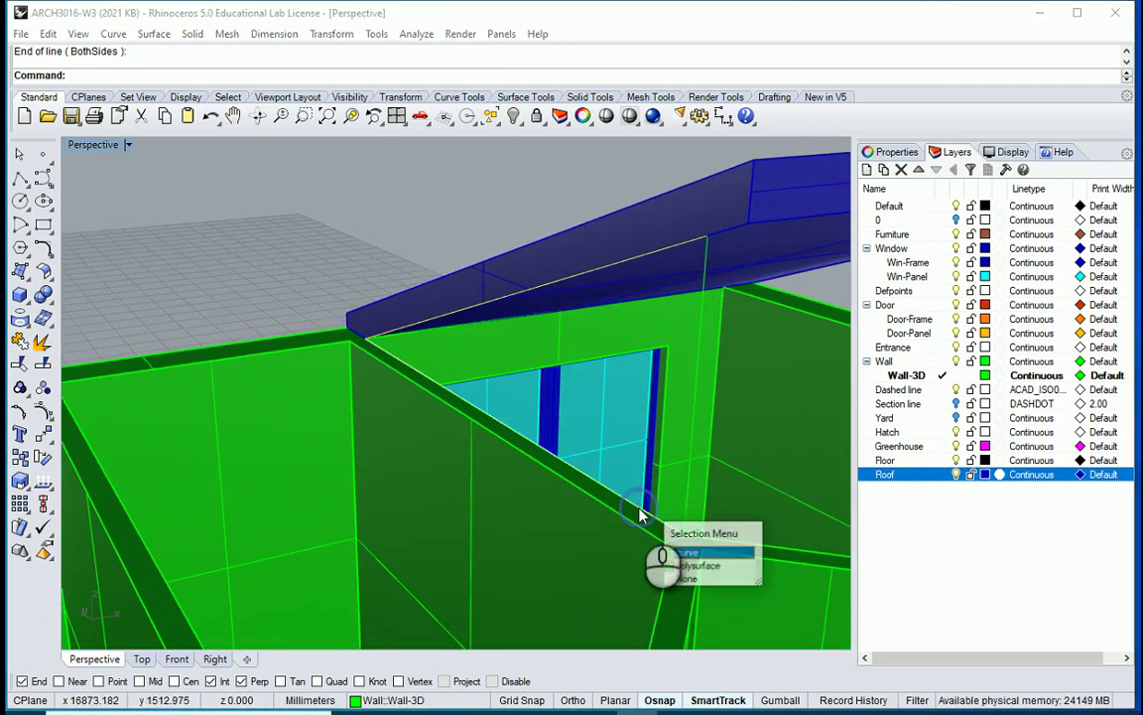
click(704, 552)
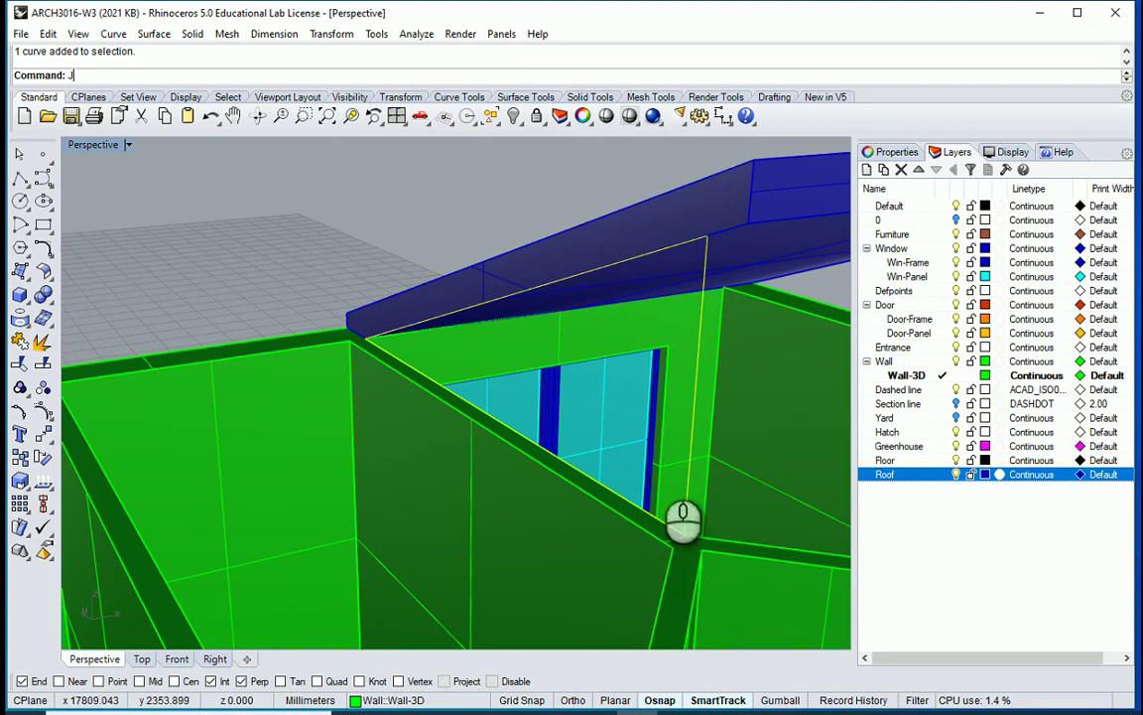
Step: Undo the last curve extrusion and extrude the closed triangle as a solid by -300 mm
key(ctrl+z)
right_drag(663, 472, 528, 459)
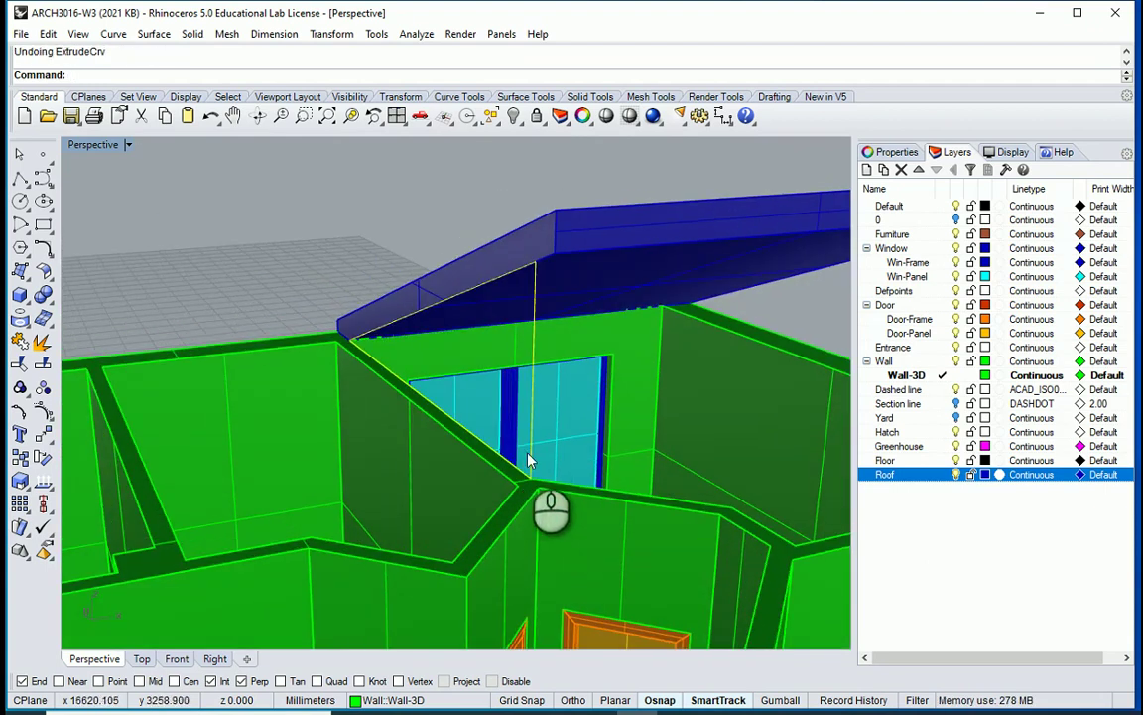
text(ExtrudeCrv)
key(Return)
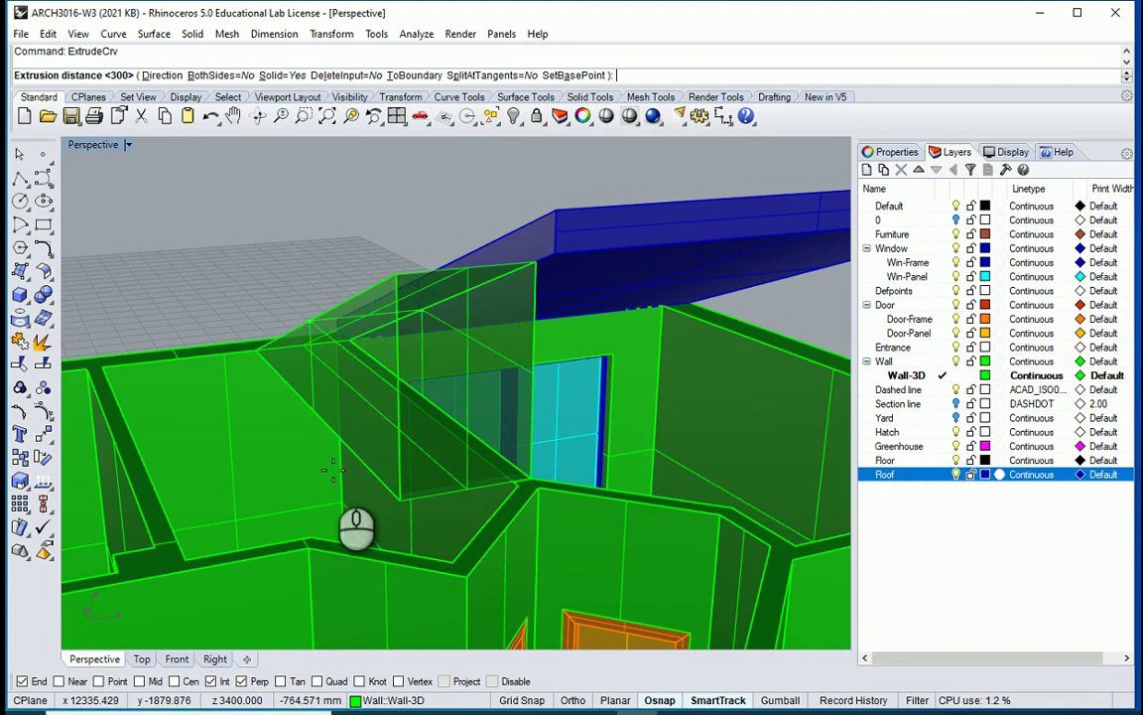
text(-300)
key(Return)
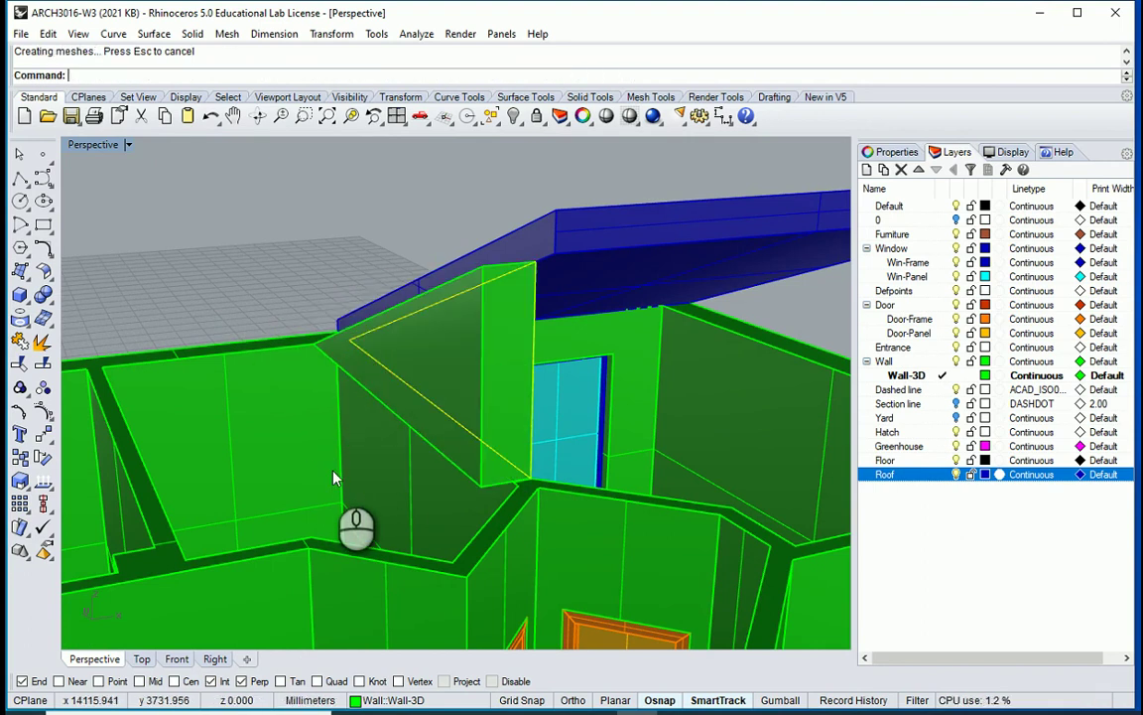
Step: Copy the triangular wall solid from its low corner at the back wall to the roof's outer corner
right_drag(302, 275, 260, 405)
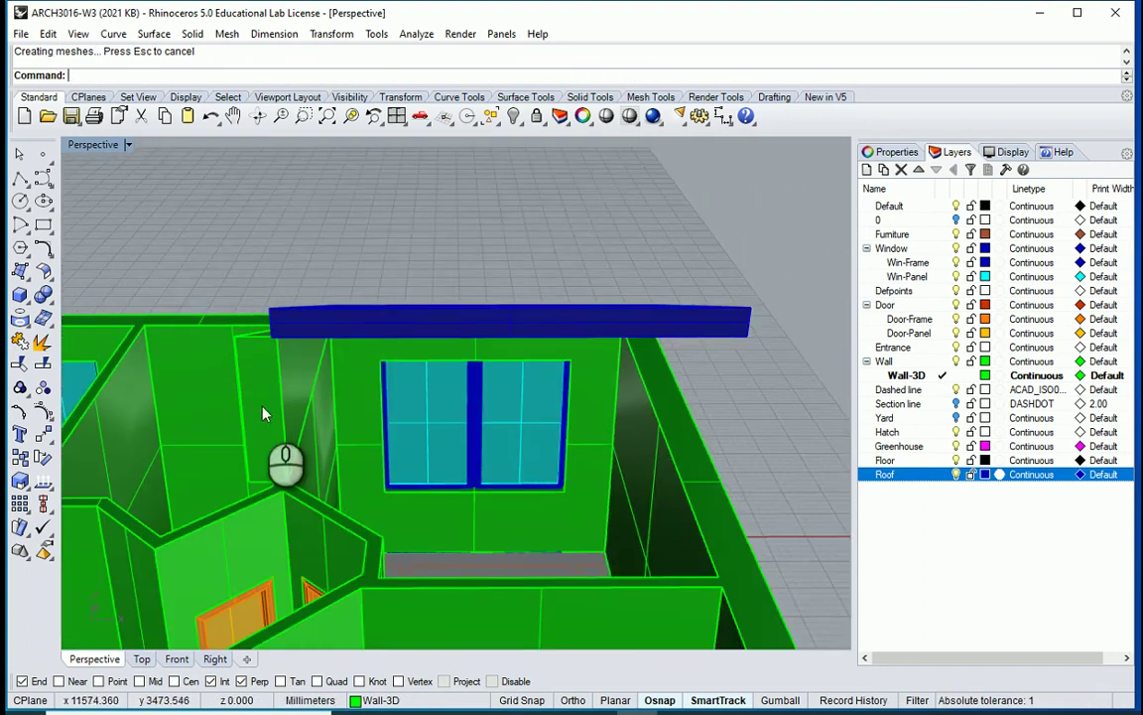
click(278, 410)
click(328, 467)
right_drag(328, 467, 415, 369)
text(C)
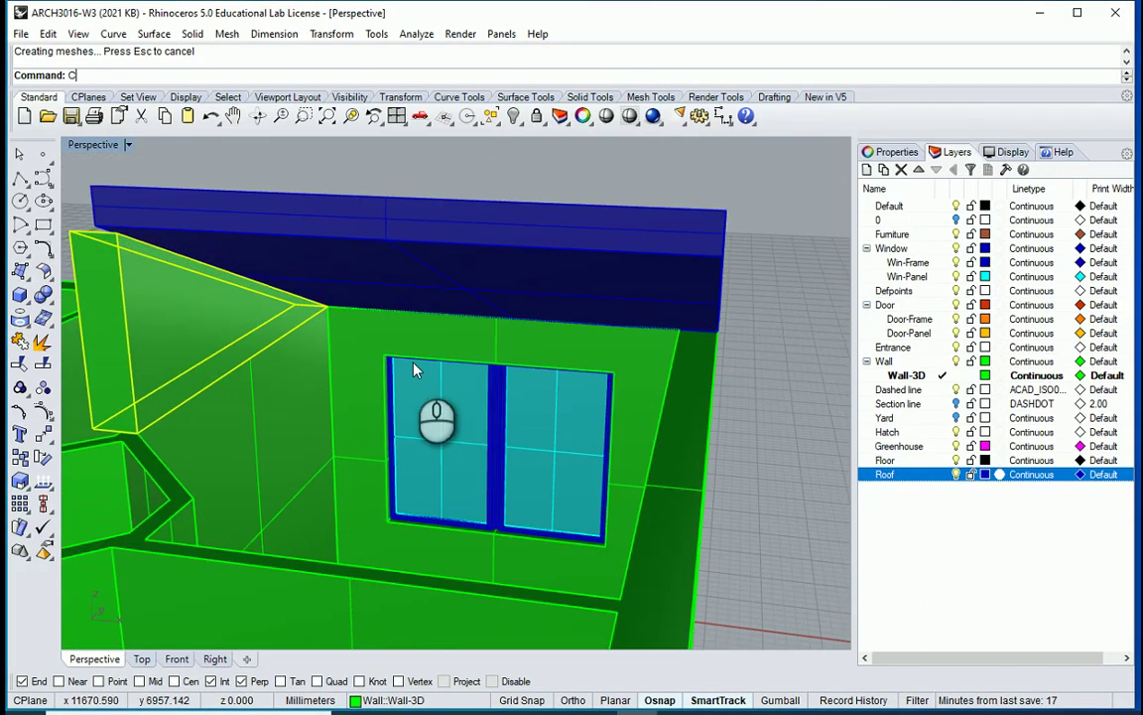
text(opy)
key(Return)
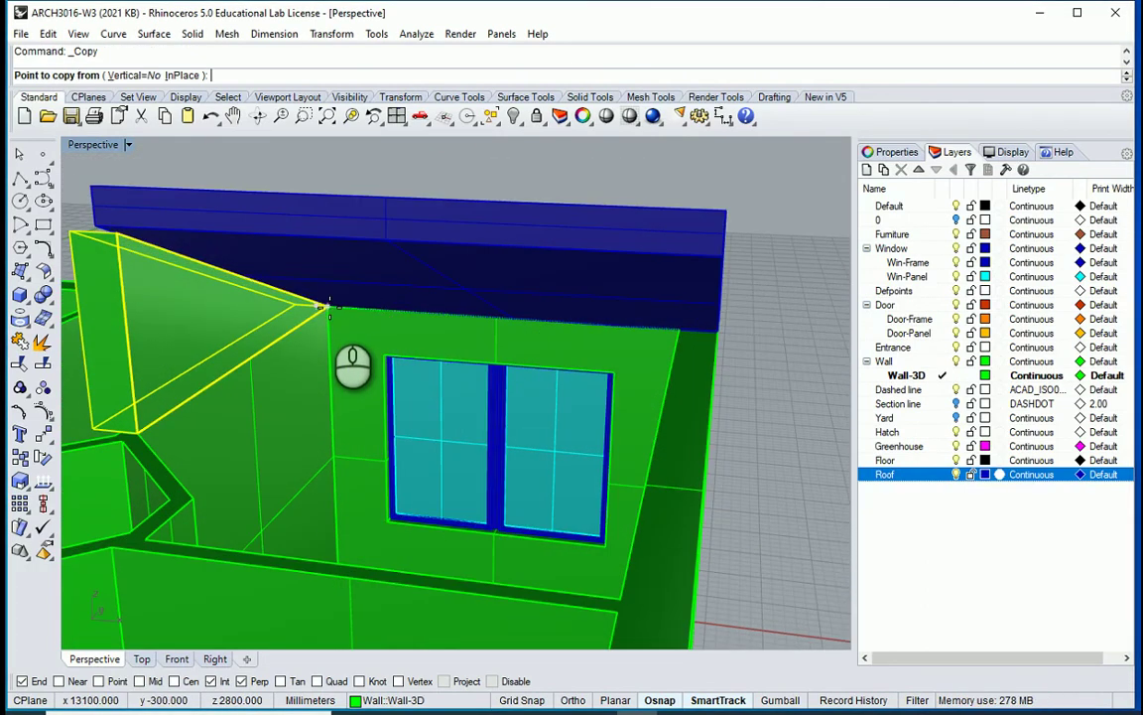
click(330, 308)
click(726, 330)
right_click(774, 394)
right_drag(774, 394, 550, 444)
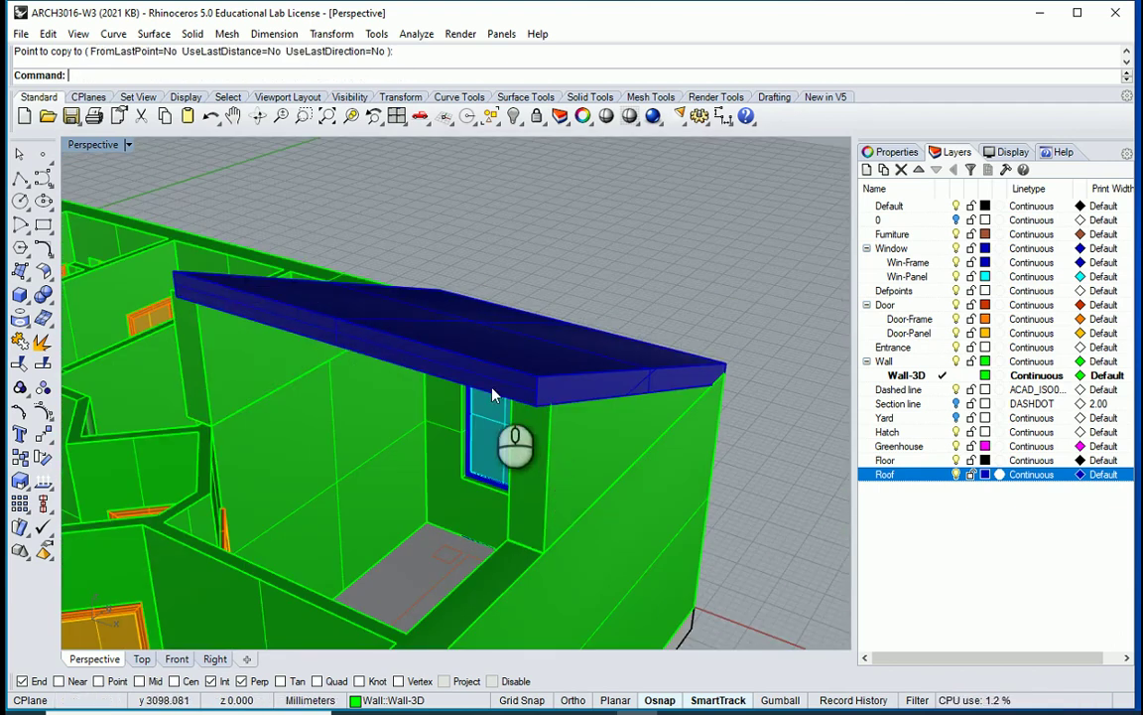
Step: Scale the roof solid along the back wall from the outer corner so that it covers the triangular partition wall
right_drag(492, 388, 484, 441)
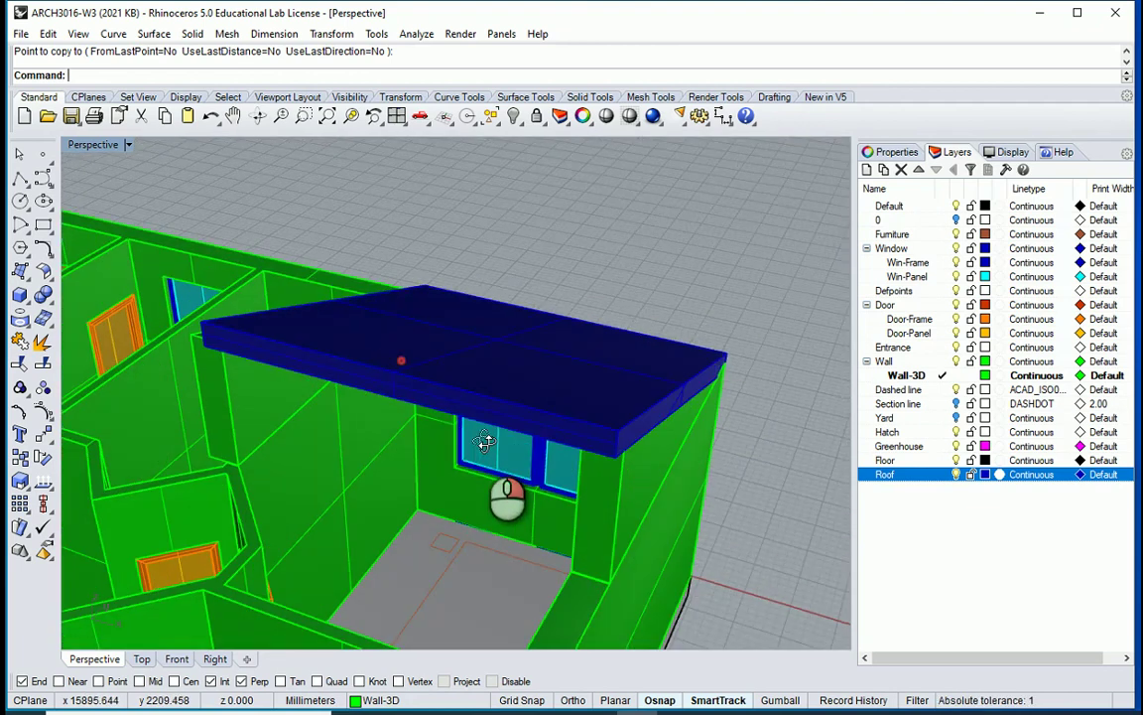
click(482, 407)
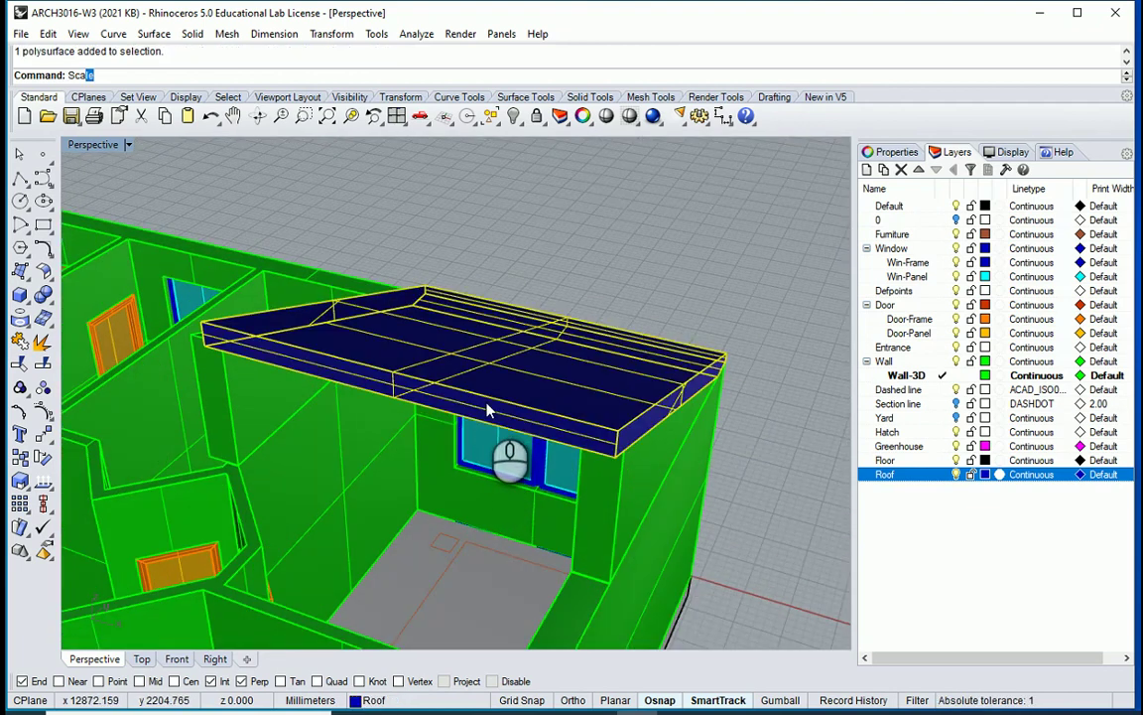
click(119, 102)
right_drag(483, 282, 183, 461)
click(315, 462)
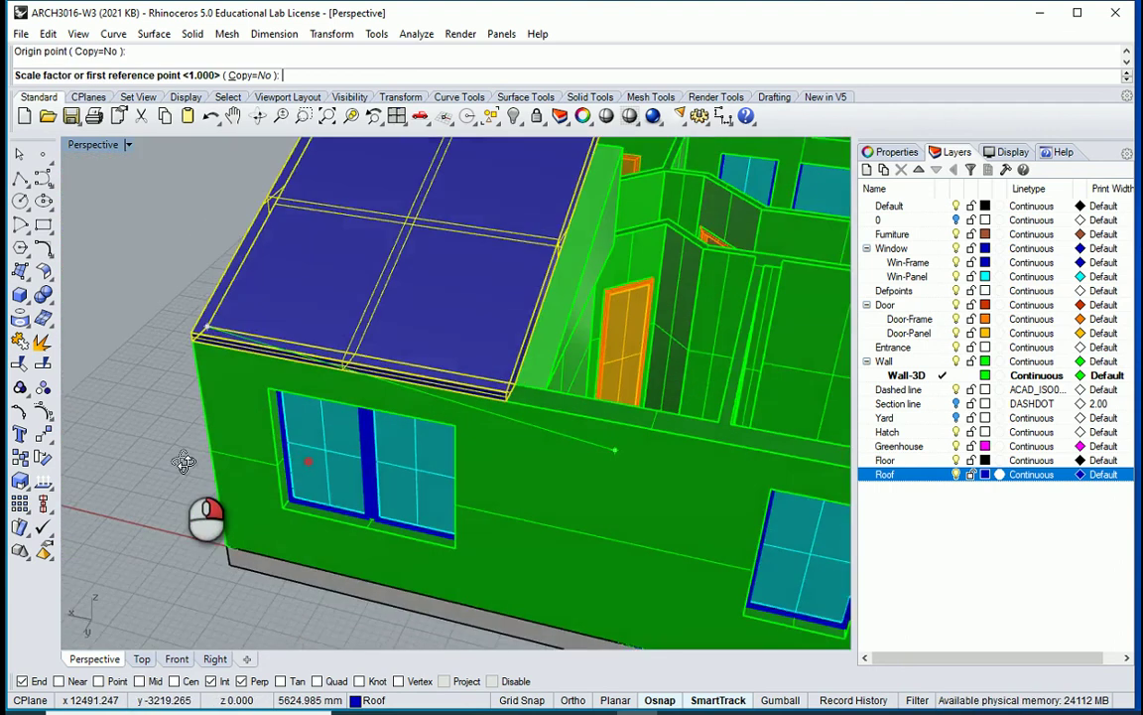
scroll(480, 379, up, 5)
click(544, 378)
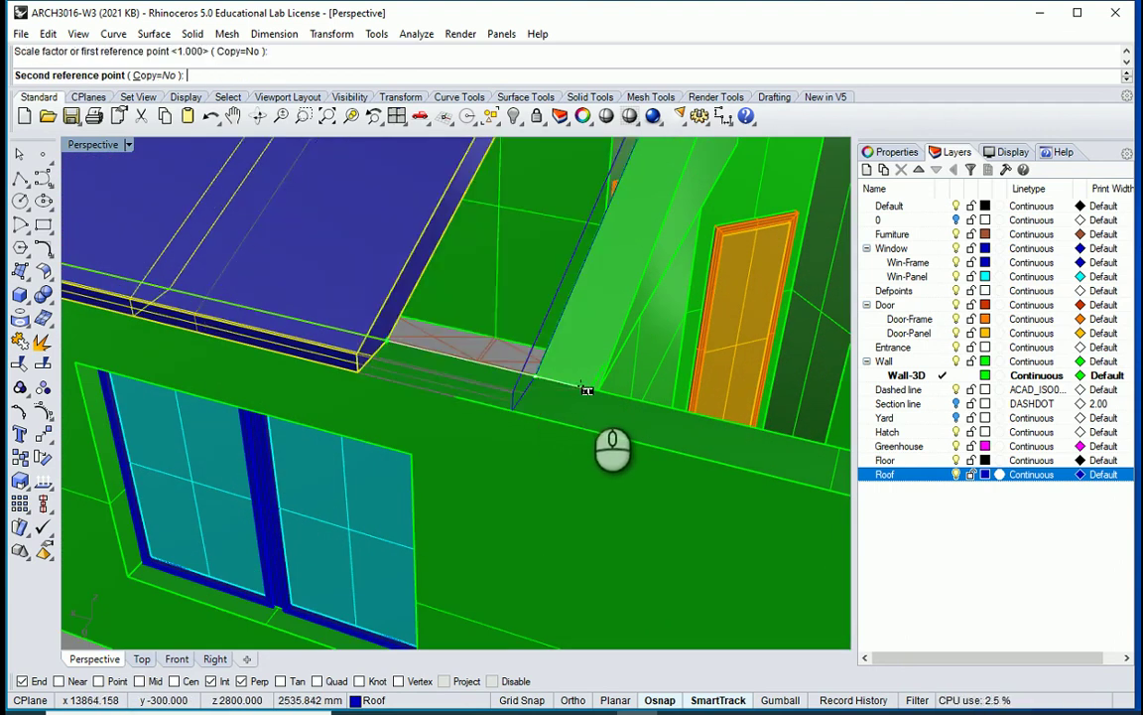
click(594, 390)
scroll(556, 429, down, 6)
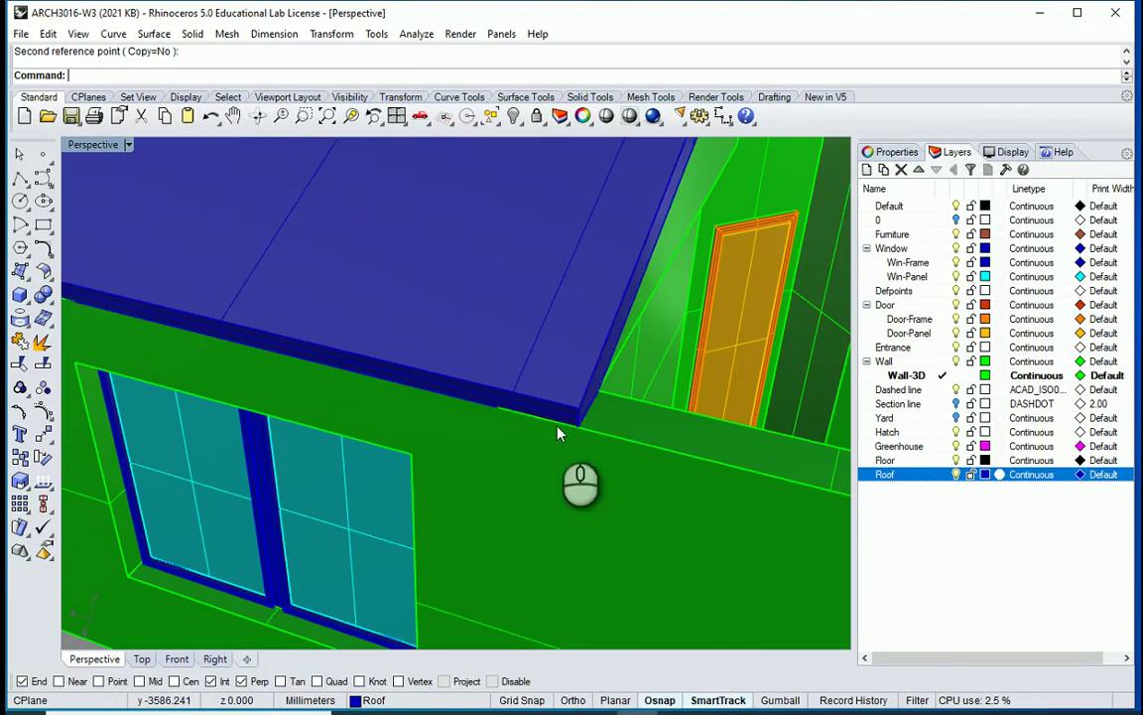
Step: Make Roof the current layer
right_drag(557, 429, 442, 453)
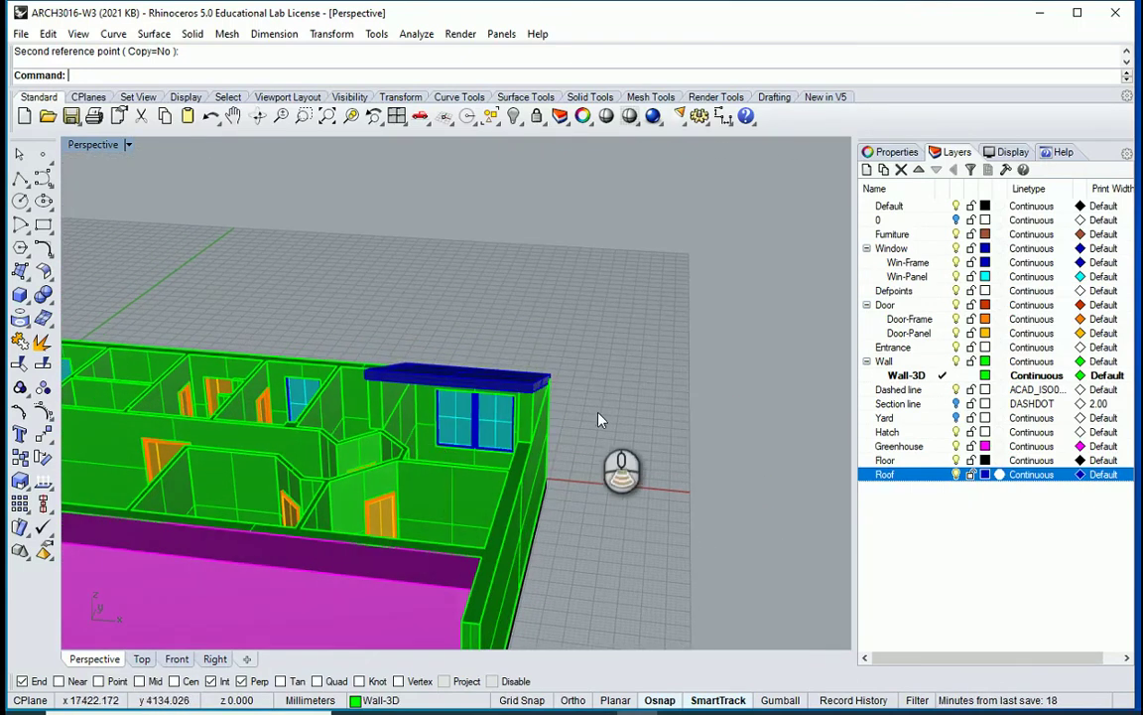
right_drag(599, 416, 551, 498)
scroll(603, 462, down, 4)
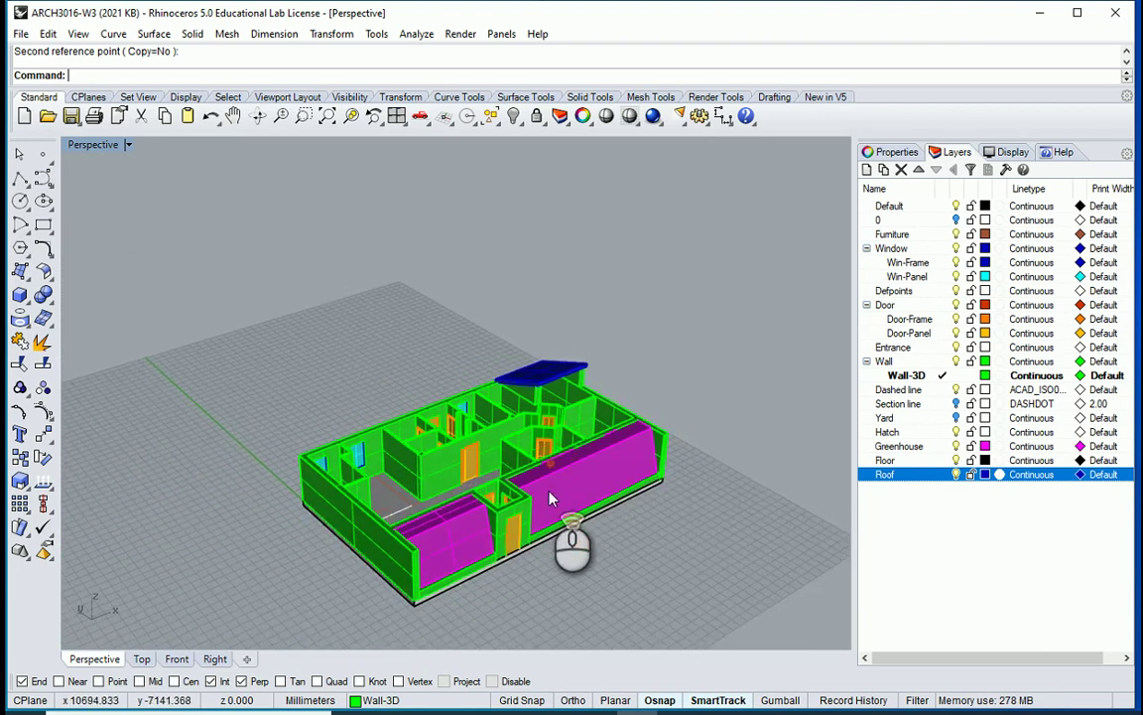
scroll(554, 498, up, 4)
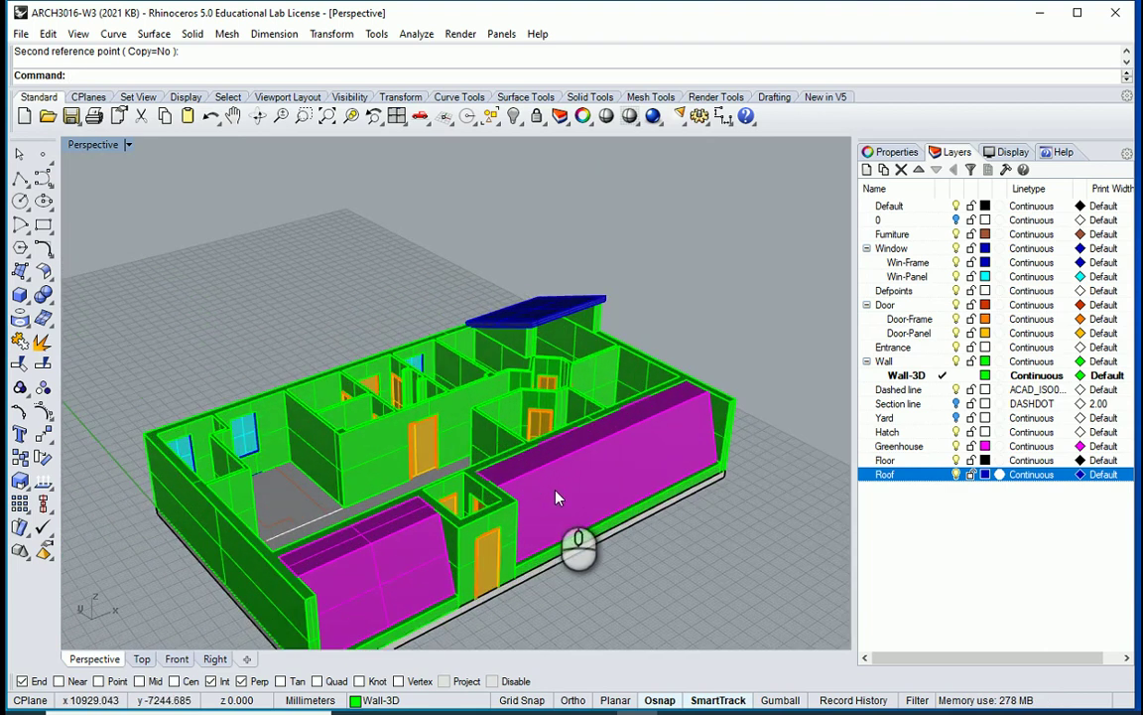
double_click(911, 479)
Step: Start a roof-outline polyline at the house's back outer corner, running along the wall tops around the sloped-roof room and long greenhouse to the entrance block
scroll(526, 412, up, 2)
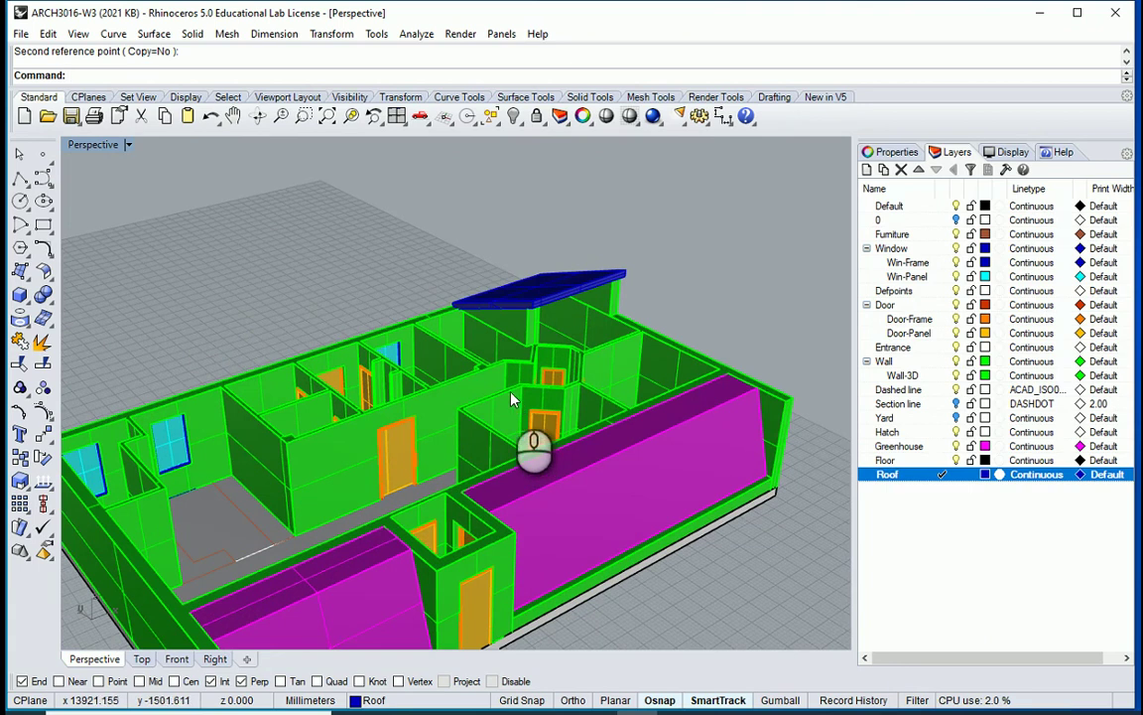
scroll(524, 410, down, 1)
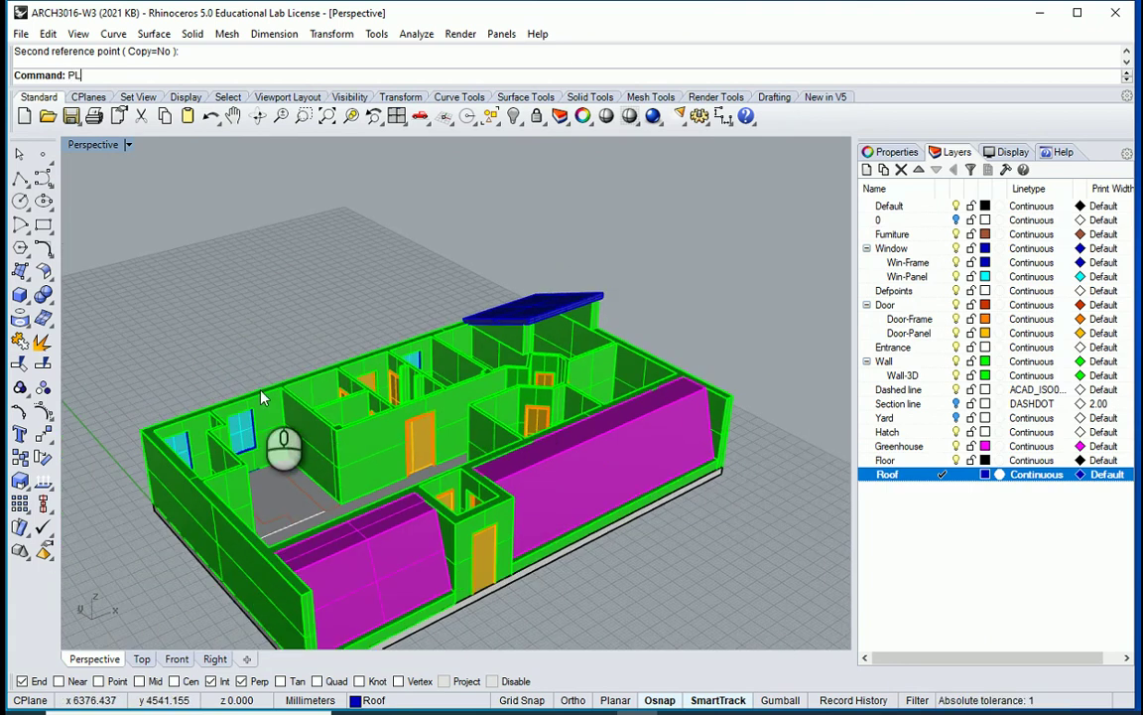
key(Return)
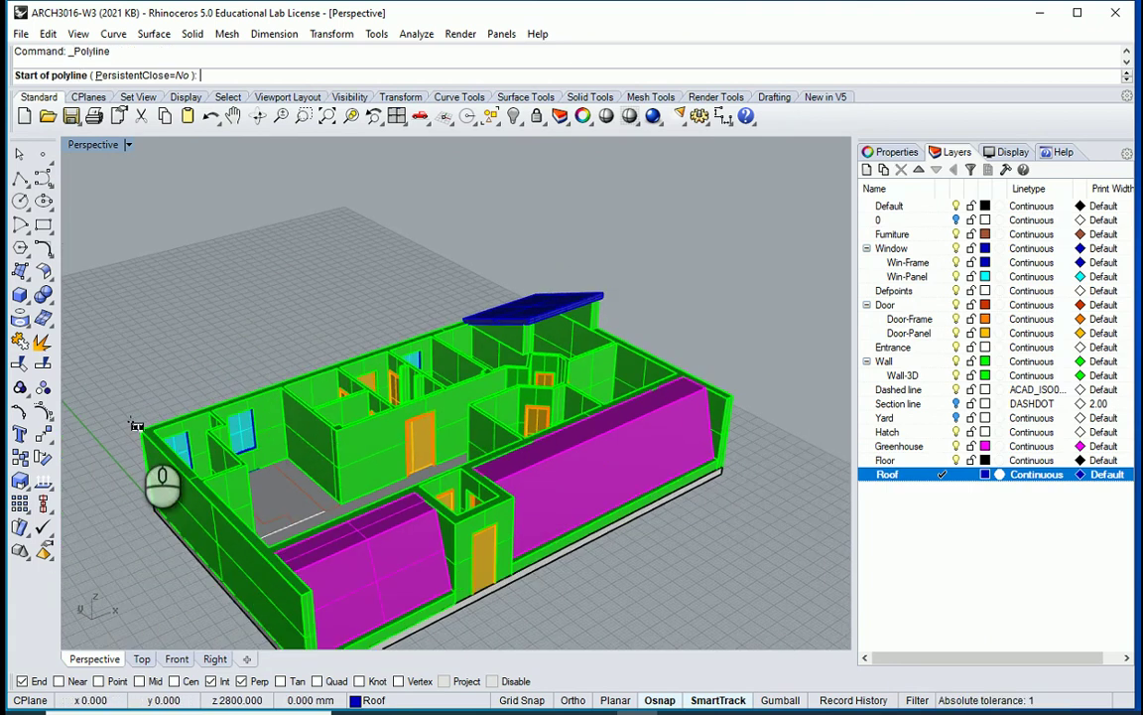
click(135, 425)
scroll(416, 303, up, 4)
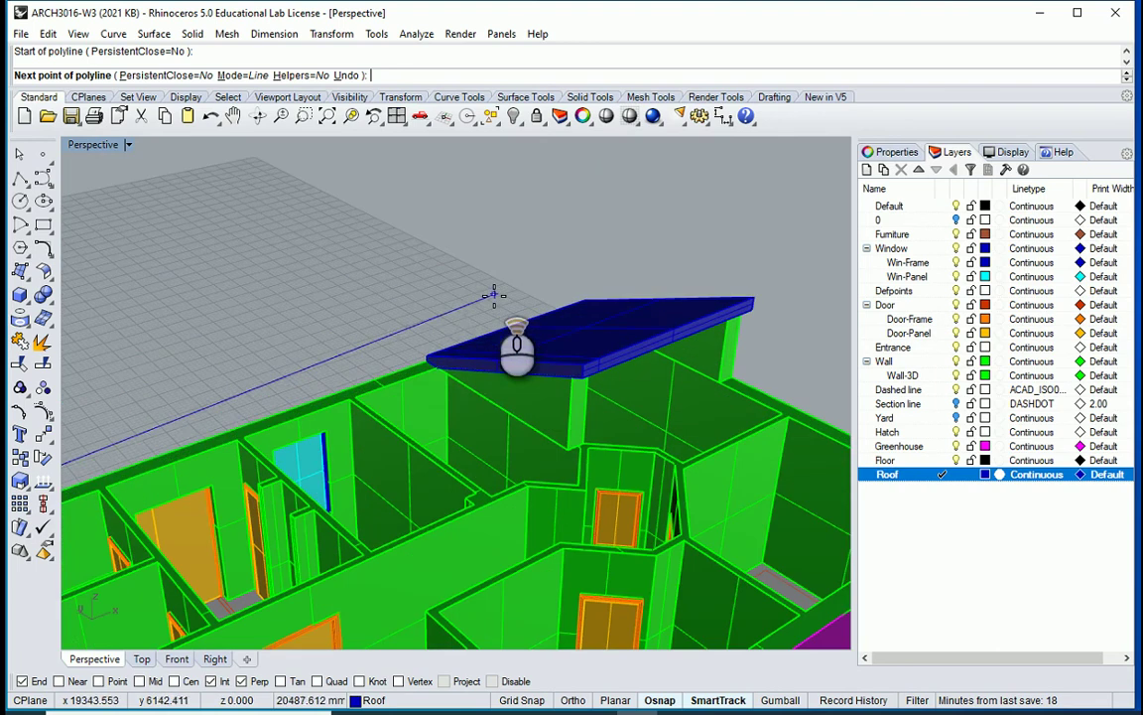
click(422, 358)
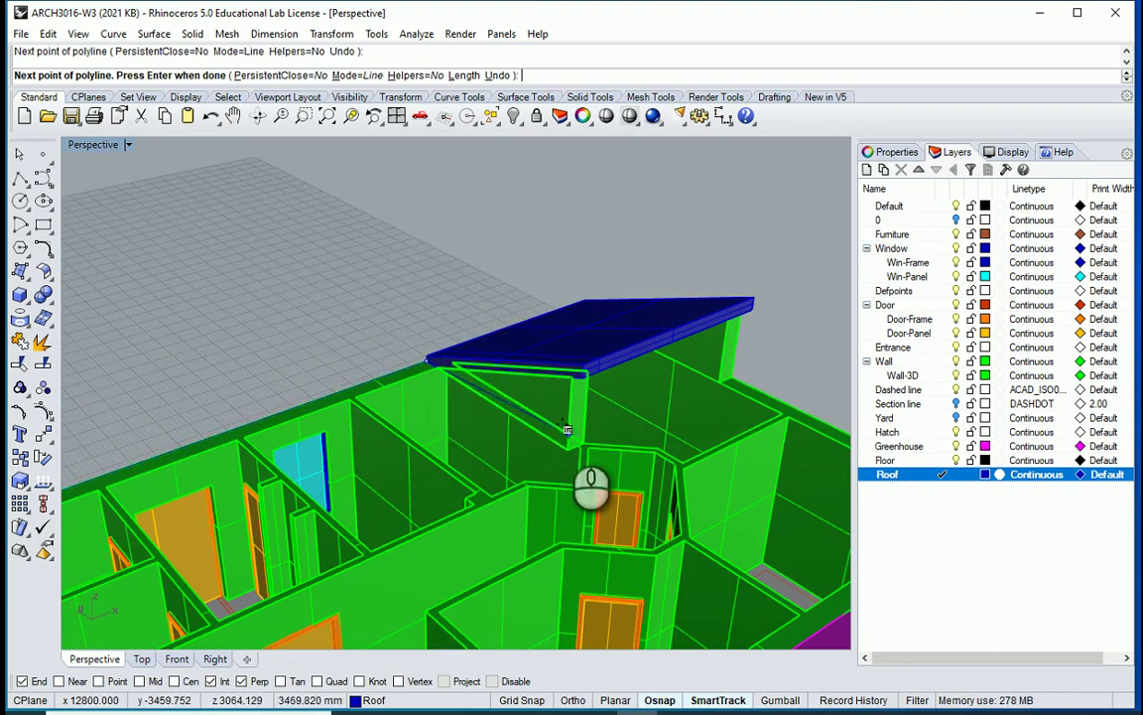
scroll(566, 452, up, 4)
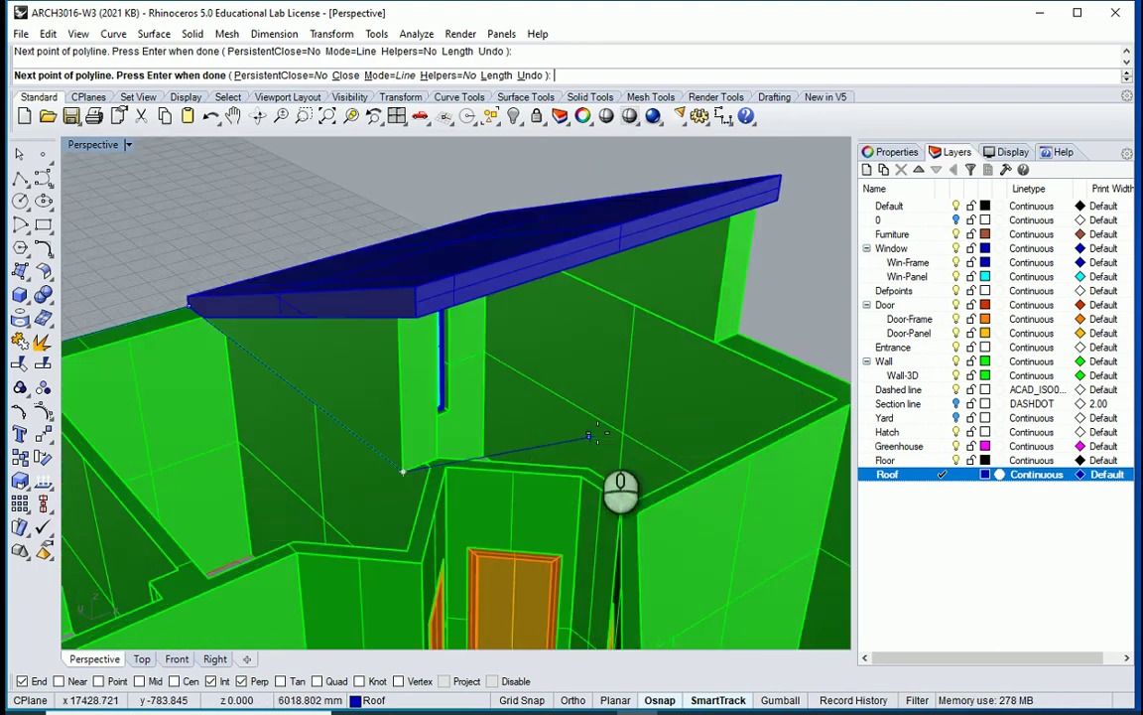
scroll(827, 388, down, 5)
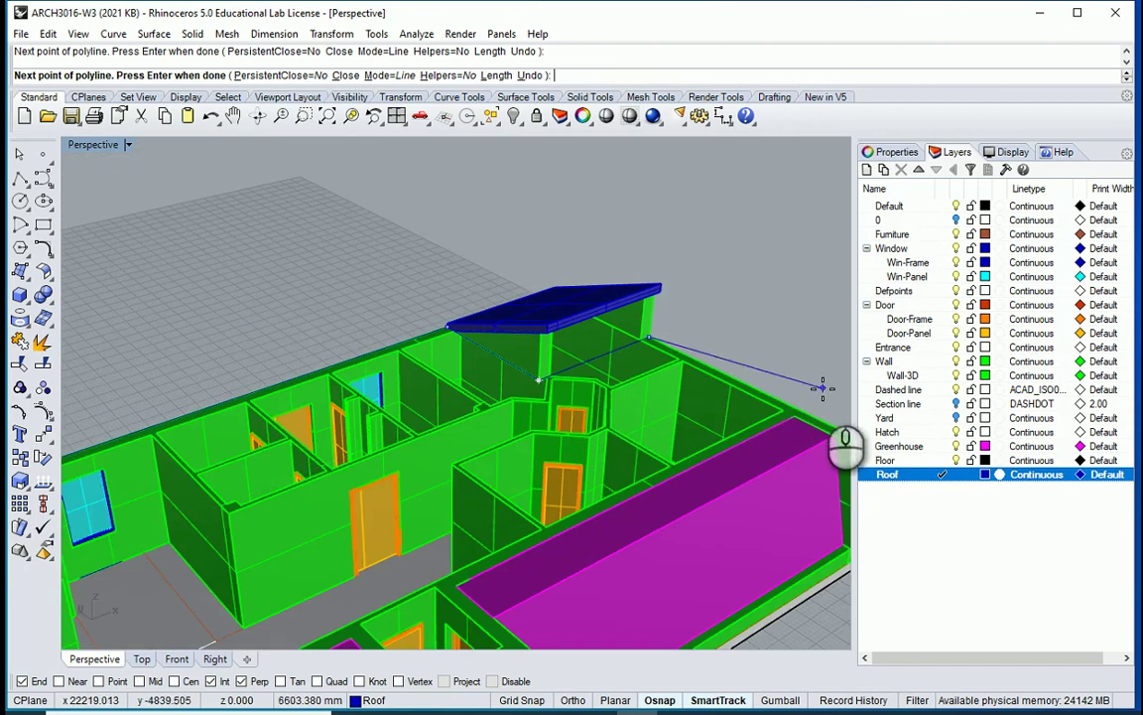
scroll(785, 417, up, 7)
scroll(779, 425, up, 6)
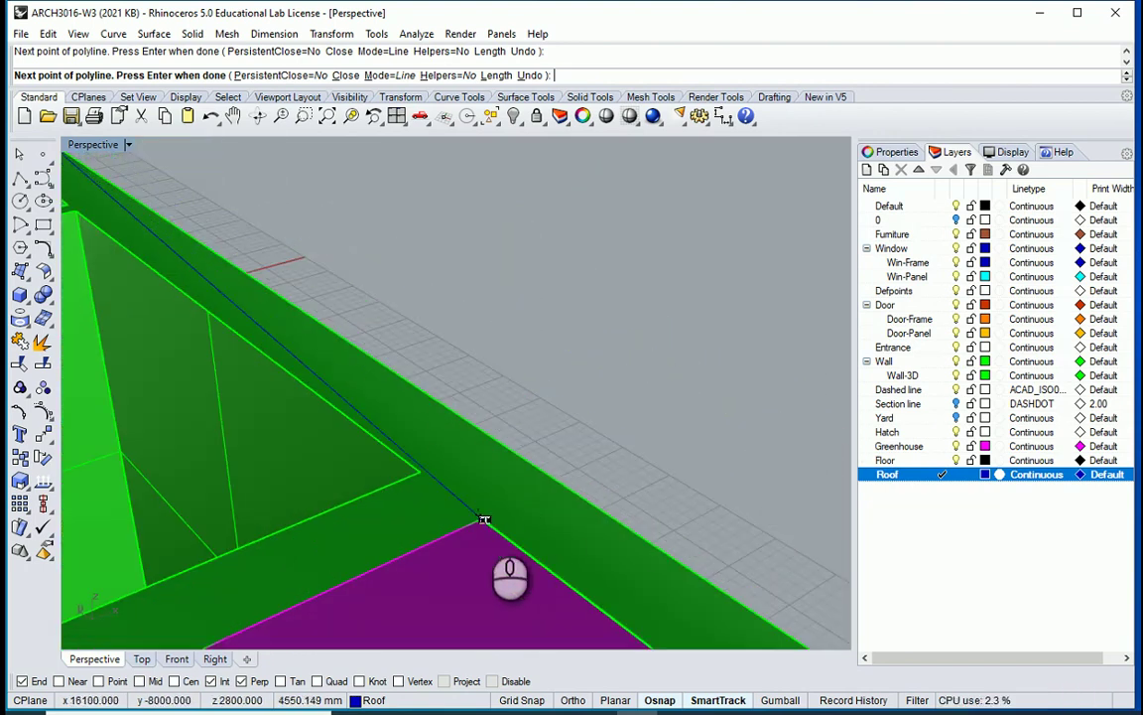
scroll(660, 402, down, 5)
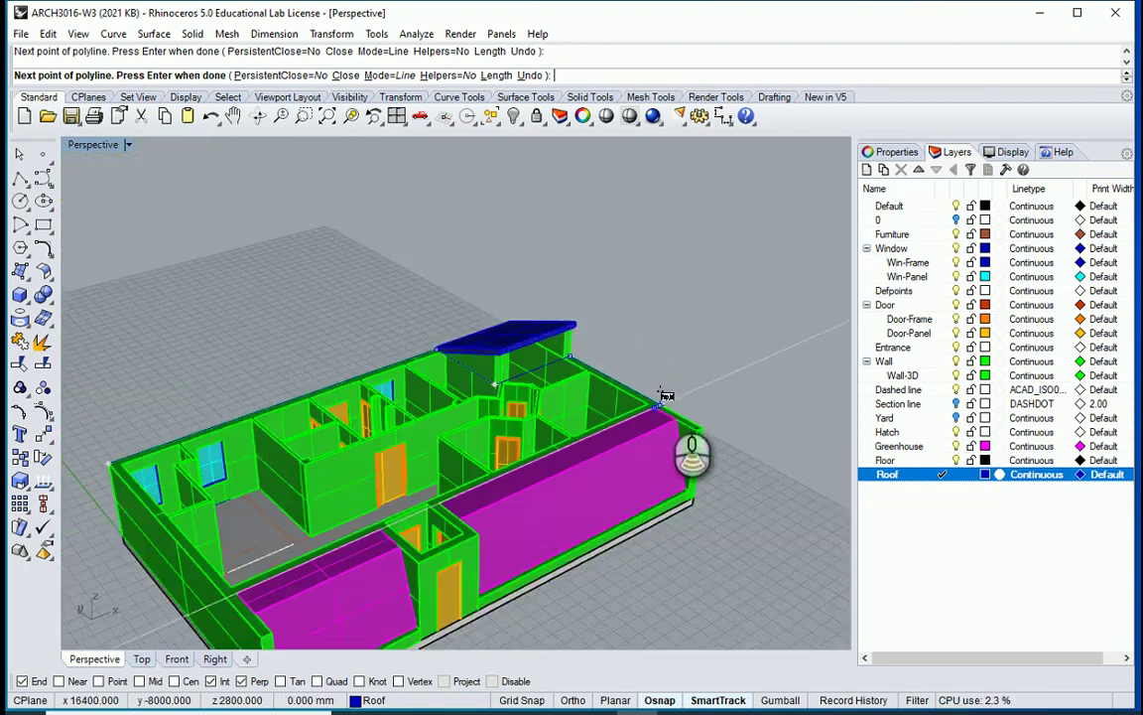
scroll(501, 496, up, 7)
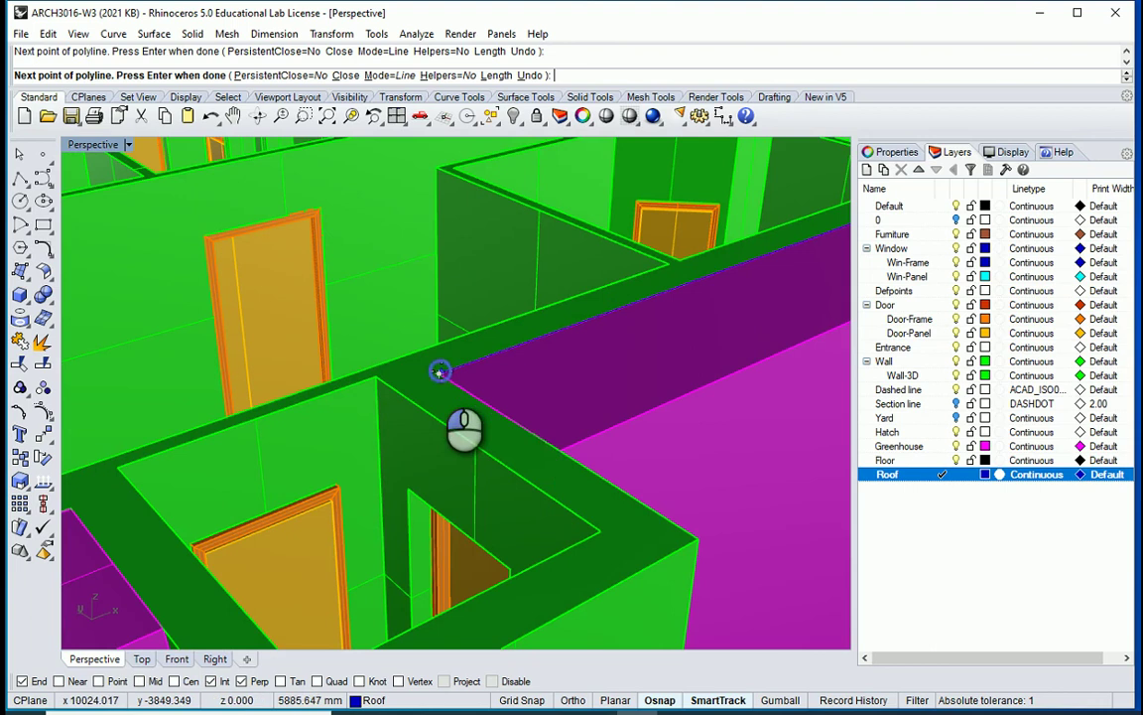
Step: Continue the roof outline around the entrance block and along the smaller greenhouse to the end wall, closing it at the starting corner
click(698, 540)
scroll(708, 457, down, 5)
scroll(636, 526, up, 4)
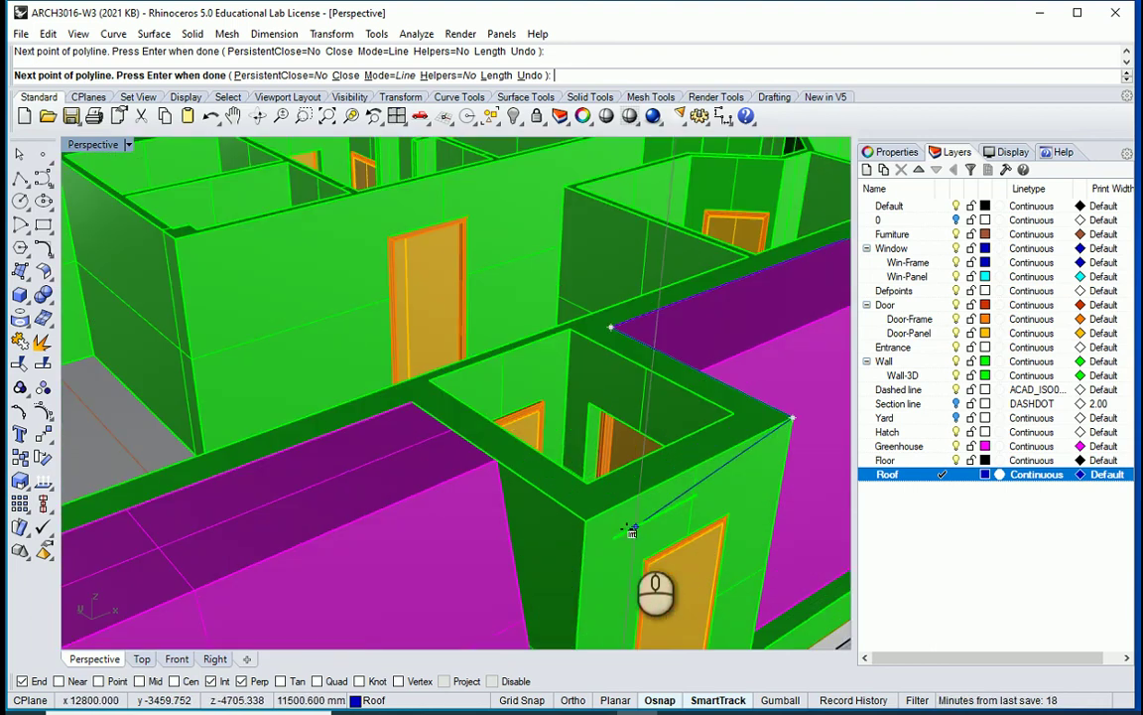
click(585, 520)
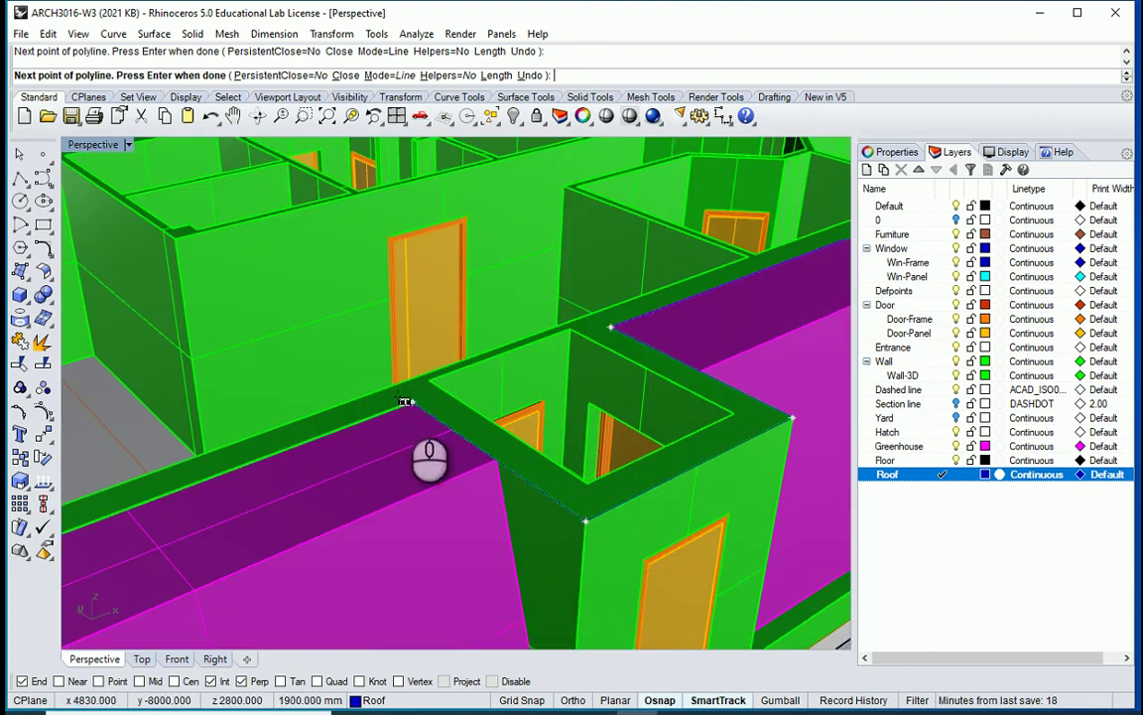
scroll(720, 350, down, 8)
scroll(580, 397, up, 7)
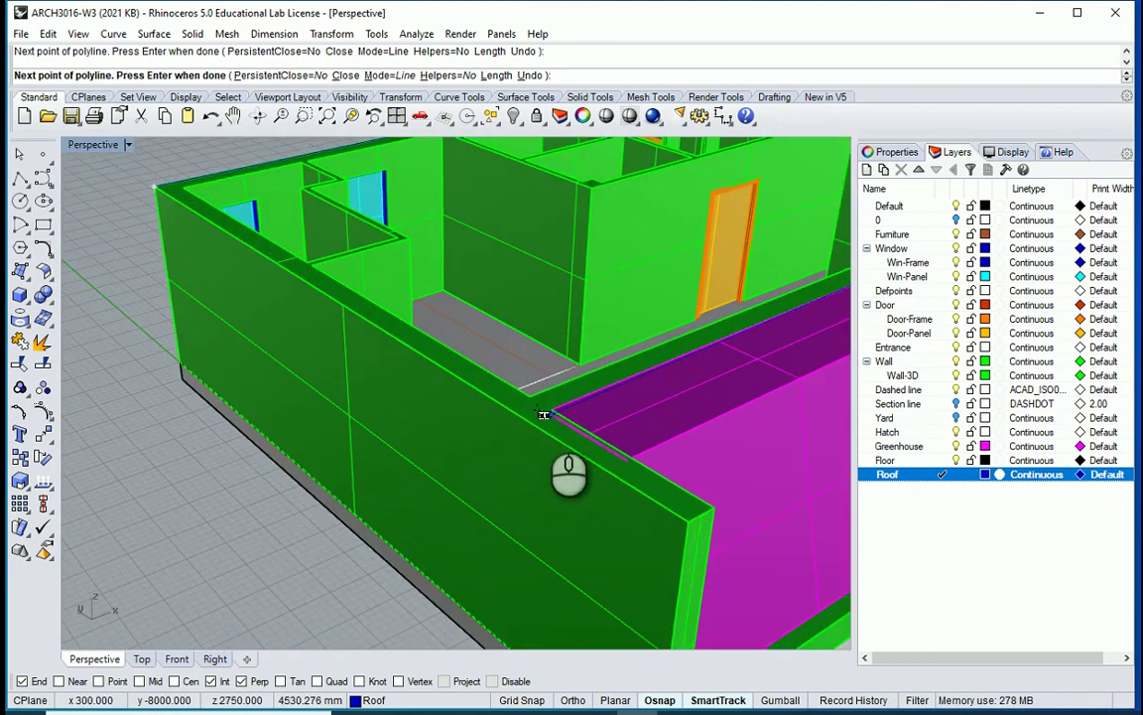
click(544, 414)
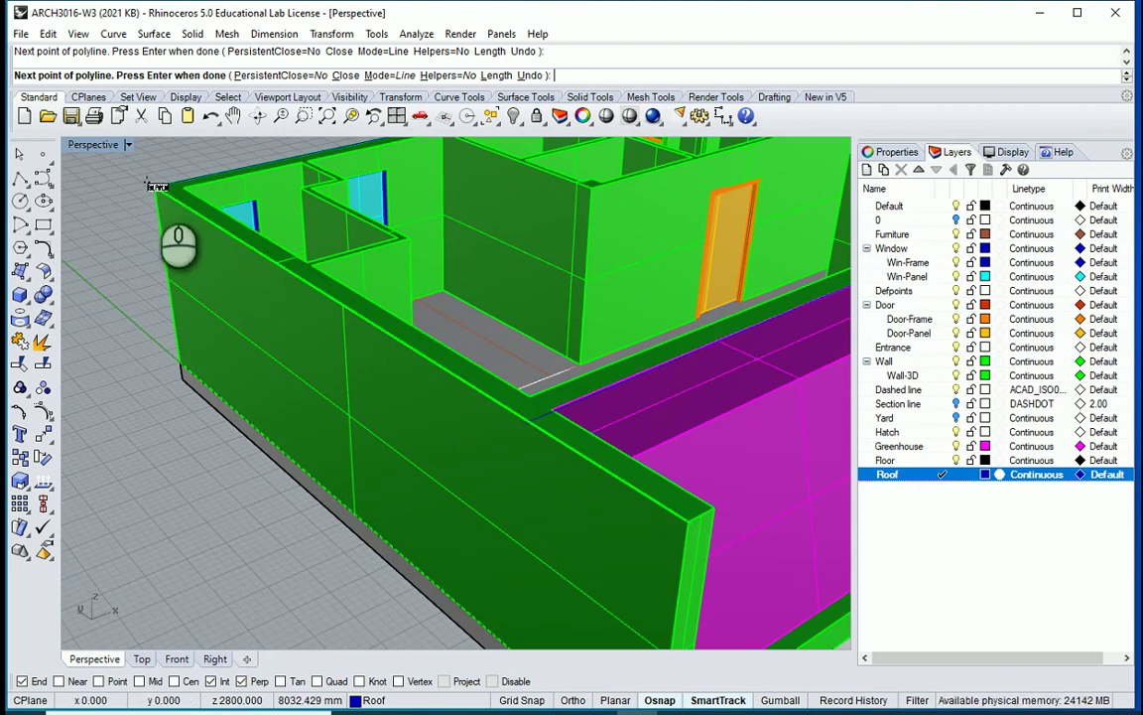
click(150, 185)
scroll(161, 389, down, 5)
scroll(235, 331, up, 2)
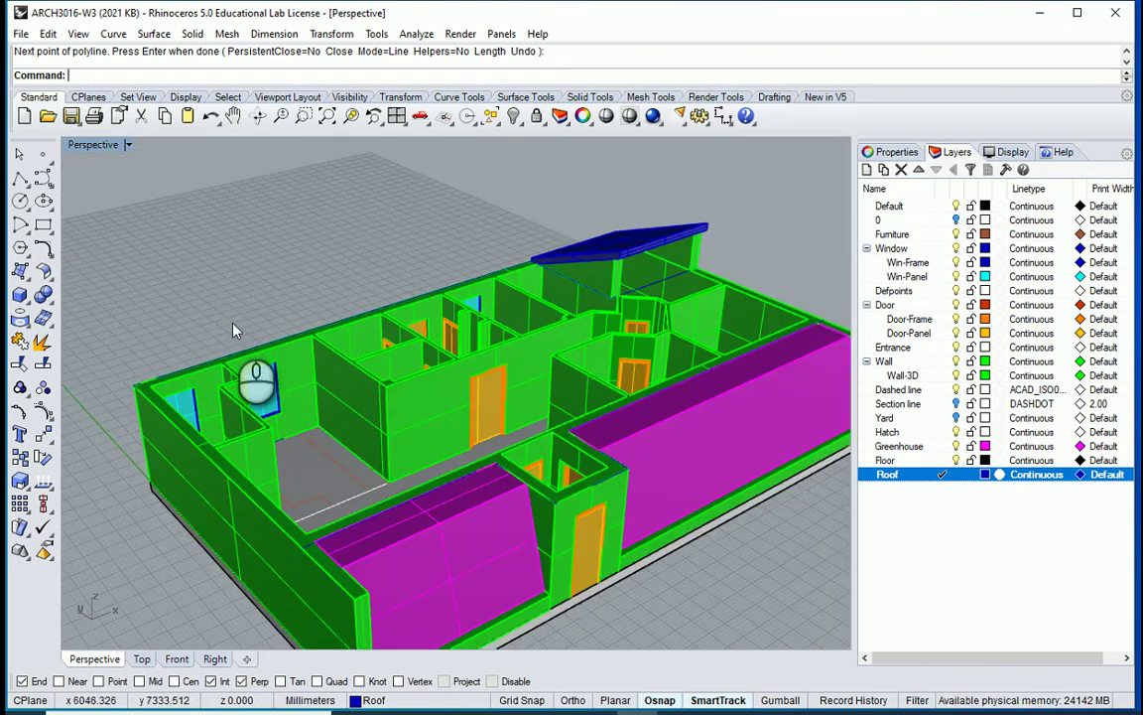
Step: Extrude the closed roof outline upward as a solid flat roof slab
click(243, 355)
scroll(357, 358, down, 4)
scroll(368, 347, up, 4)
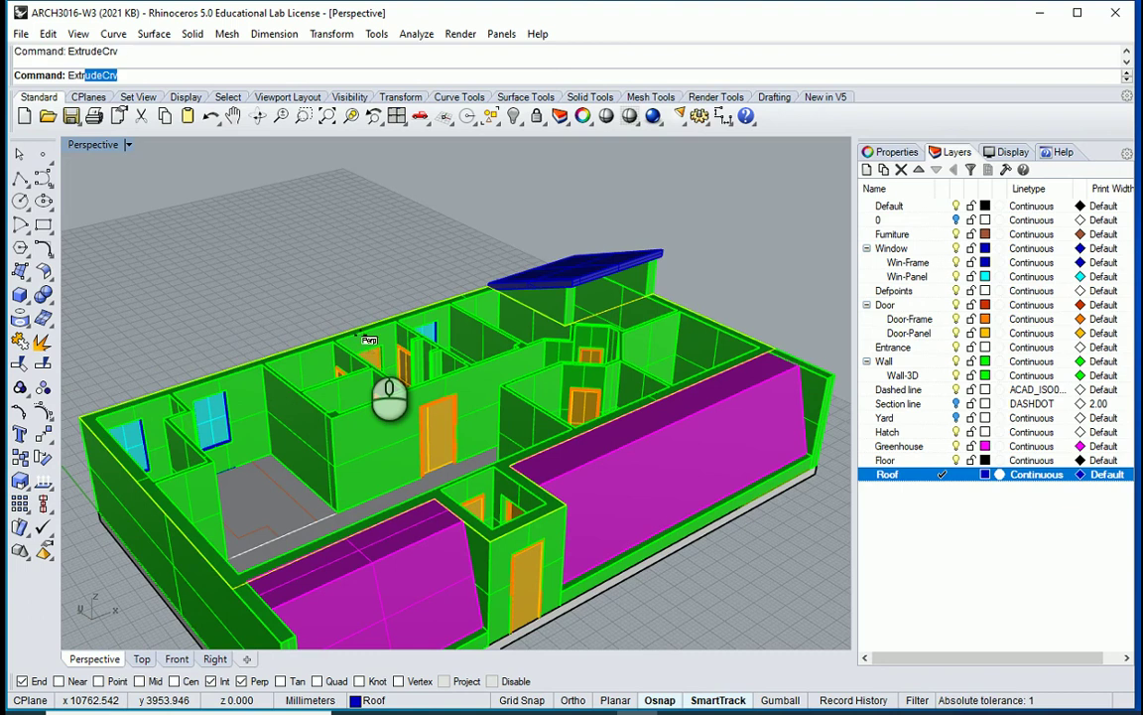
key(Return)
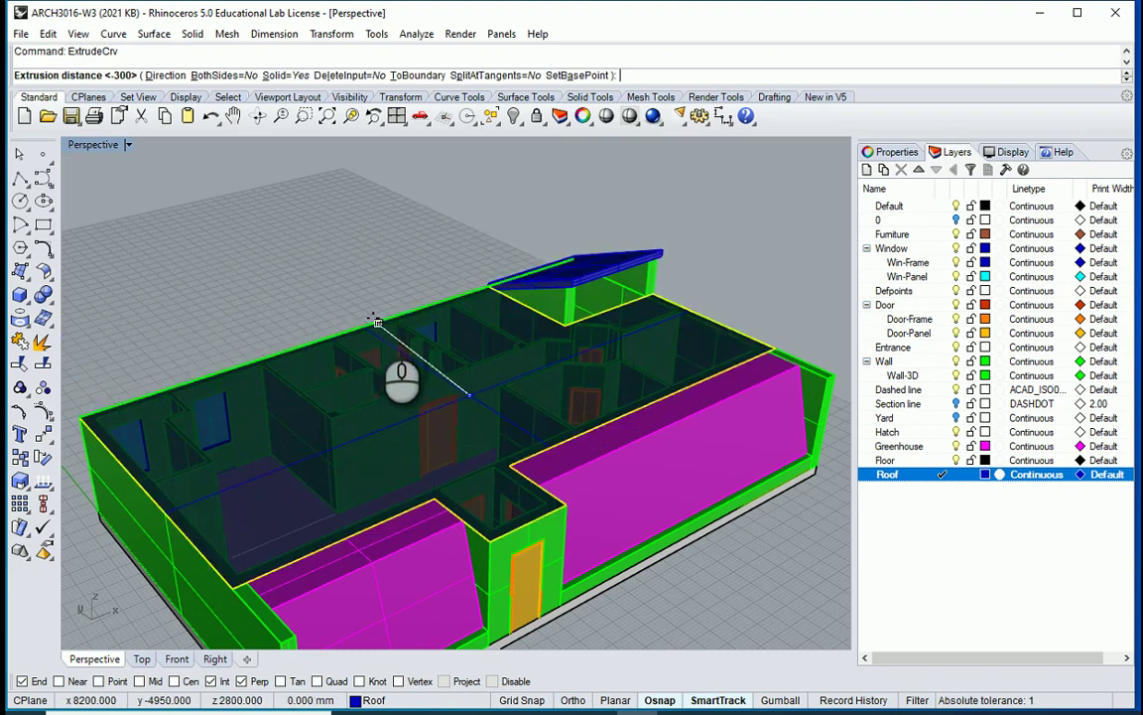
right_drag(380, 315, 381, 276)
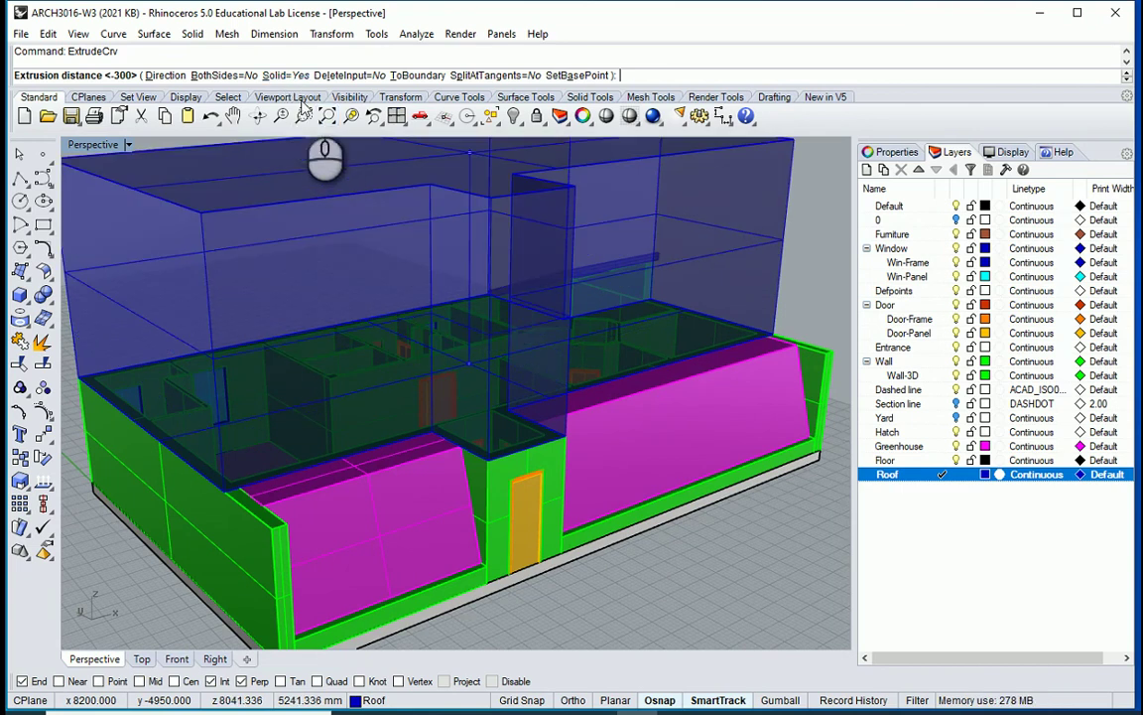
key(Return)
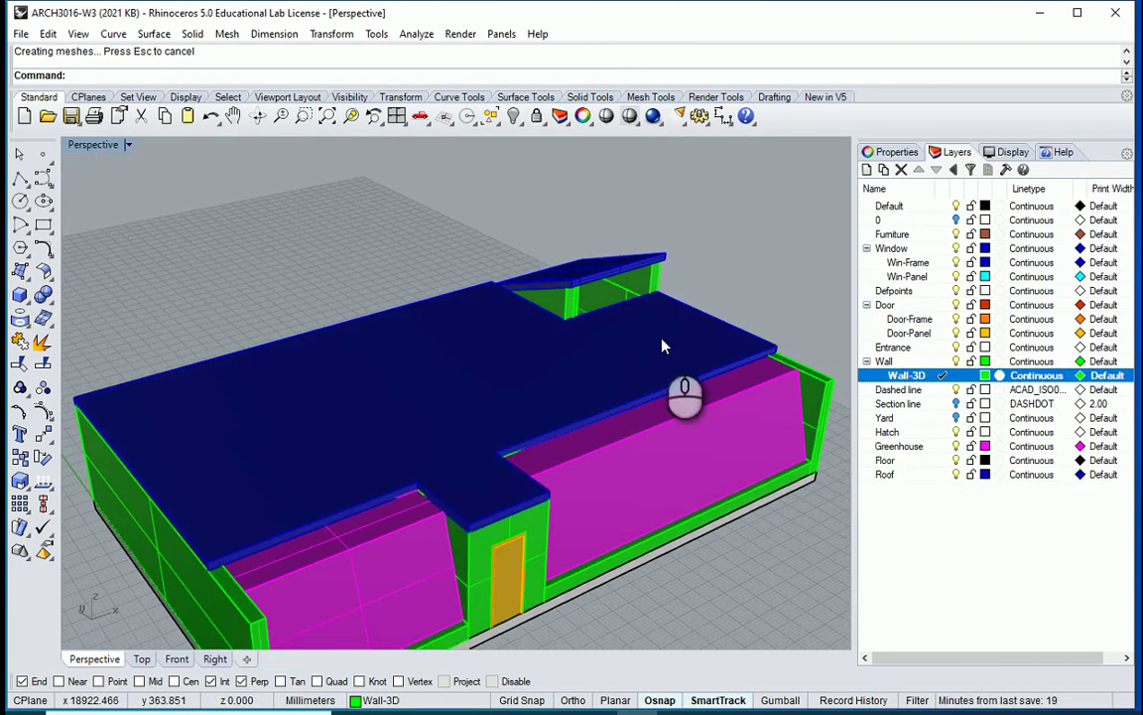
Step: Hide the Roof layer and create a 3-point box between the triangular walls, 3000 mm long, 200 mm wide and 200 mm high
click(956, 474)
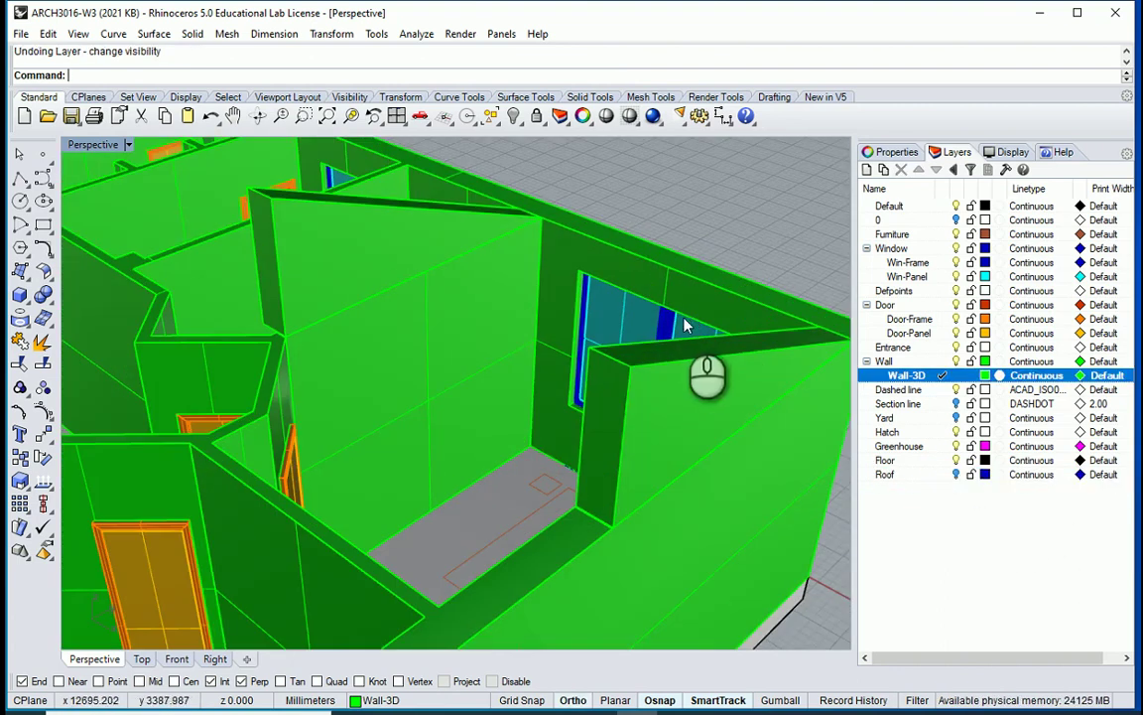
right_drag(684, 324, 314, 324)
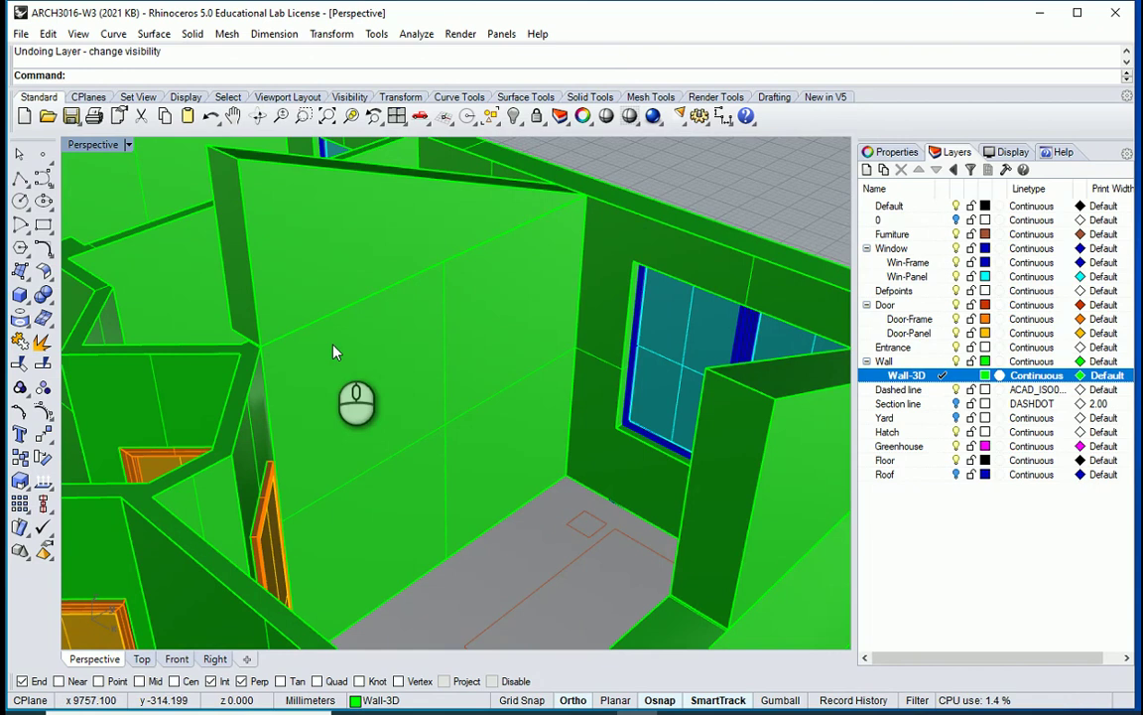
click(27, 302)
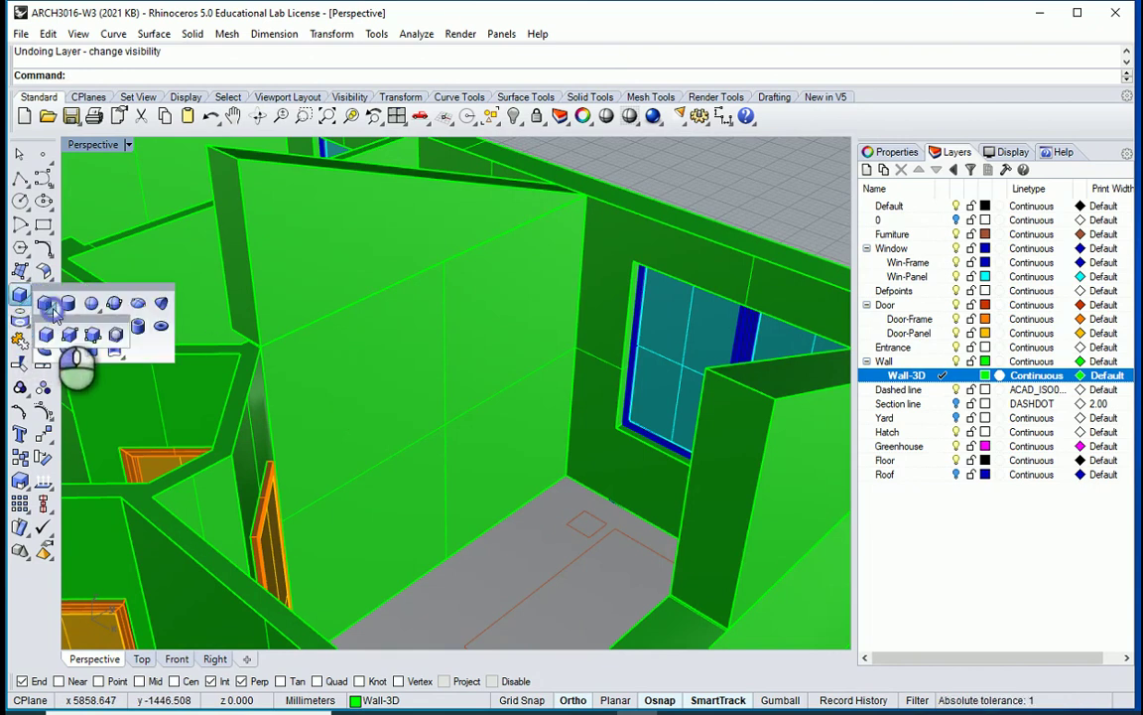
click(92, 336)
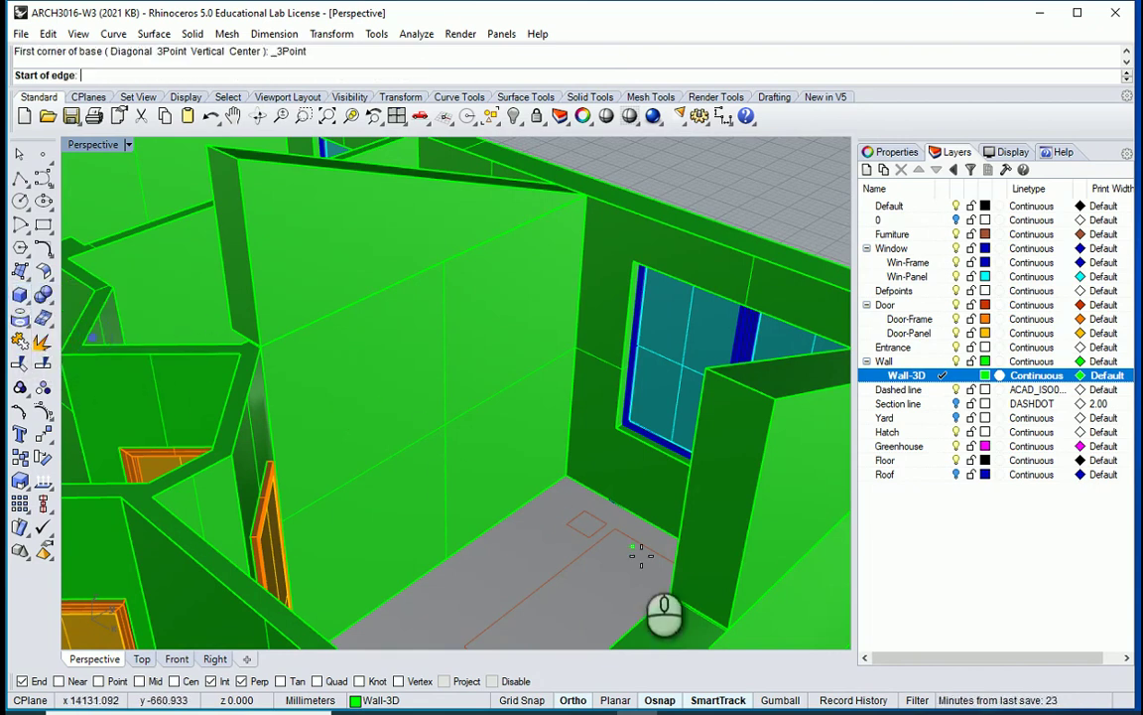
click(684, 603)
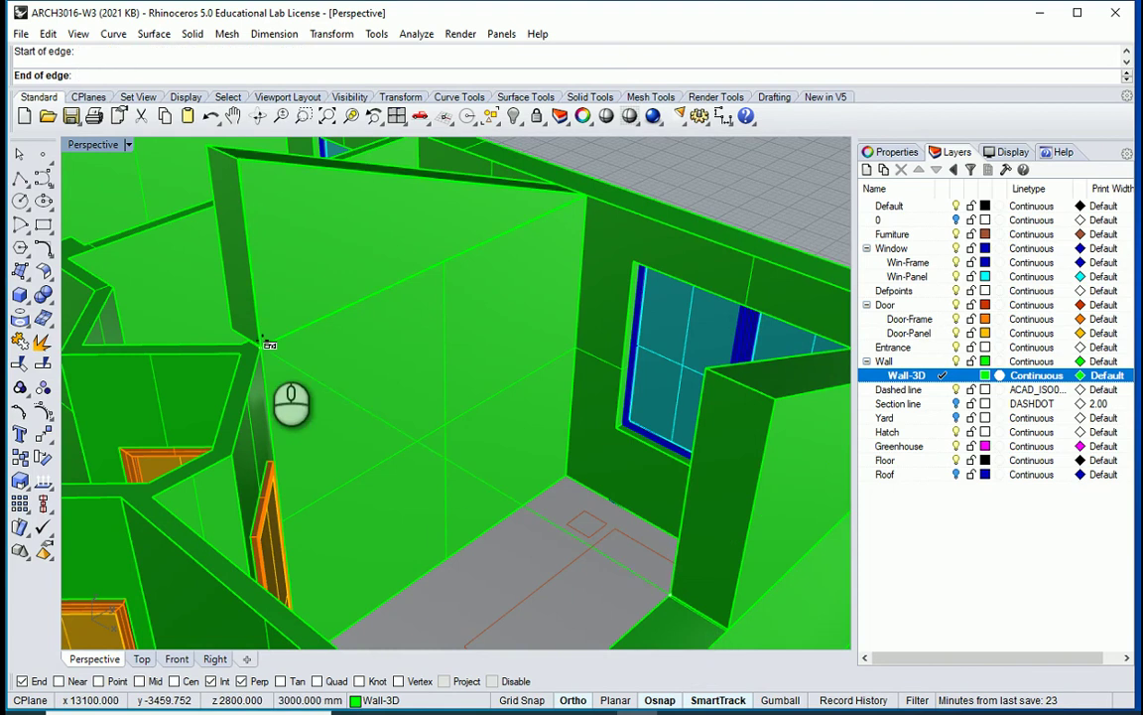
click(258, 350)
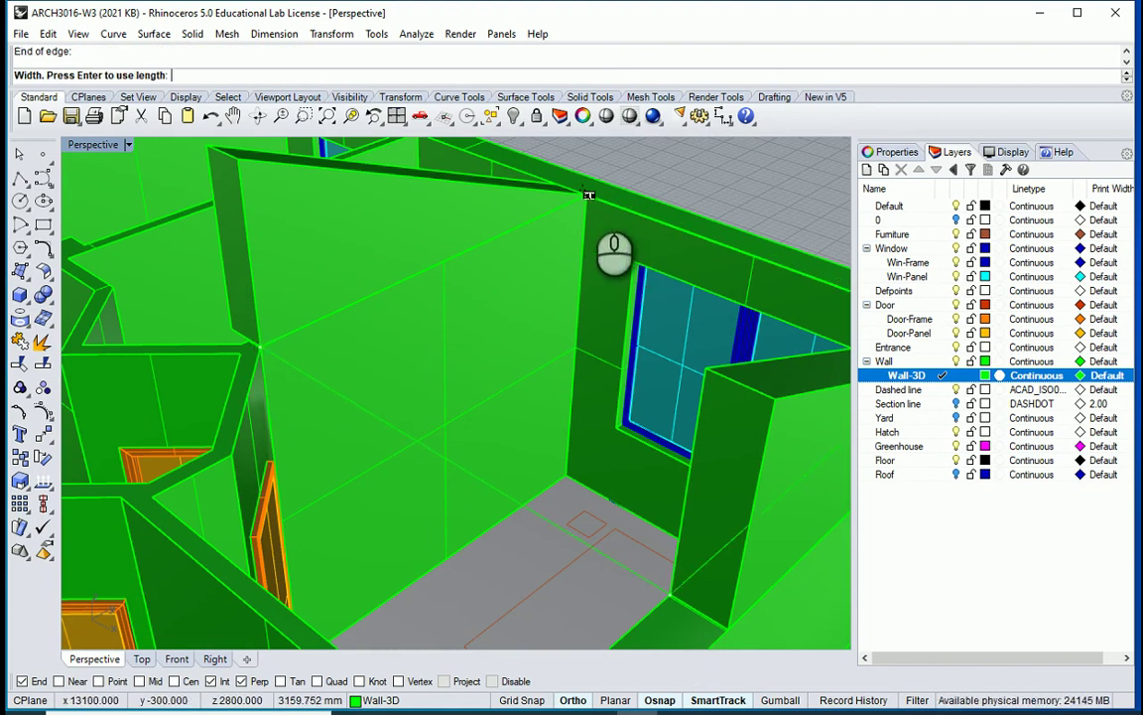
key(Return)
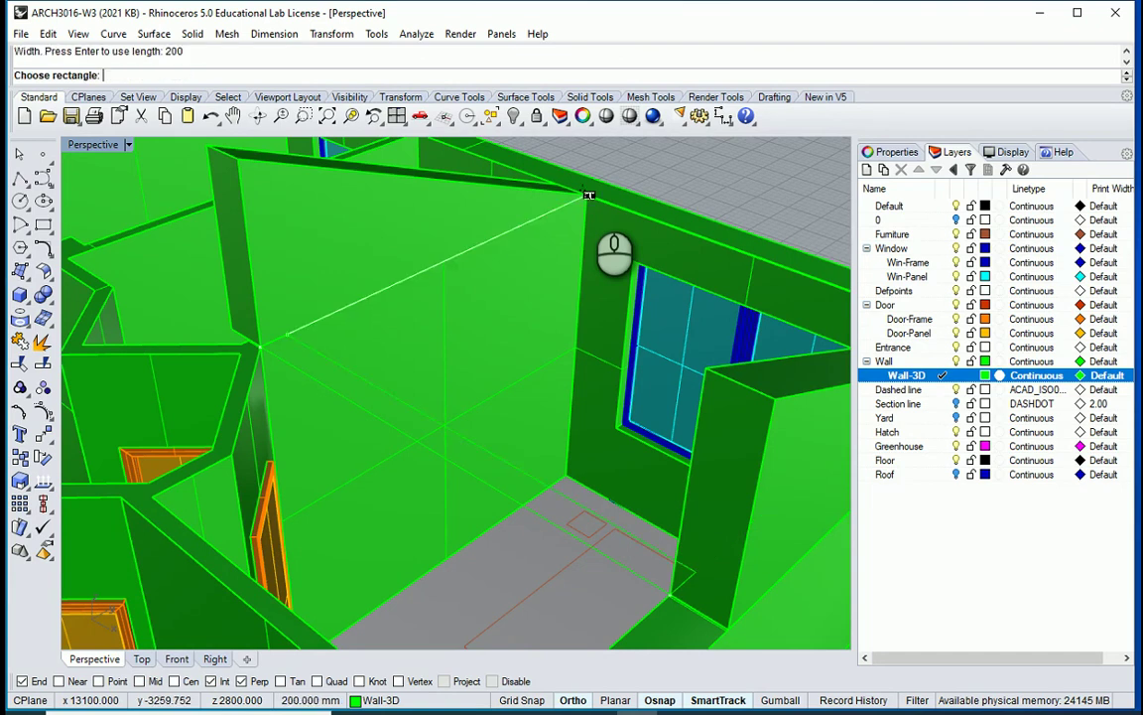
click(588, 196)
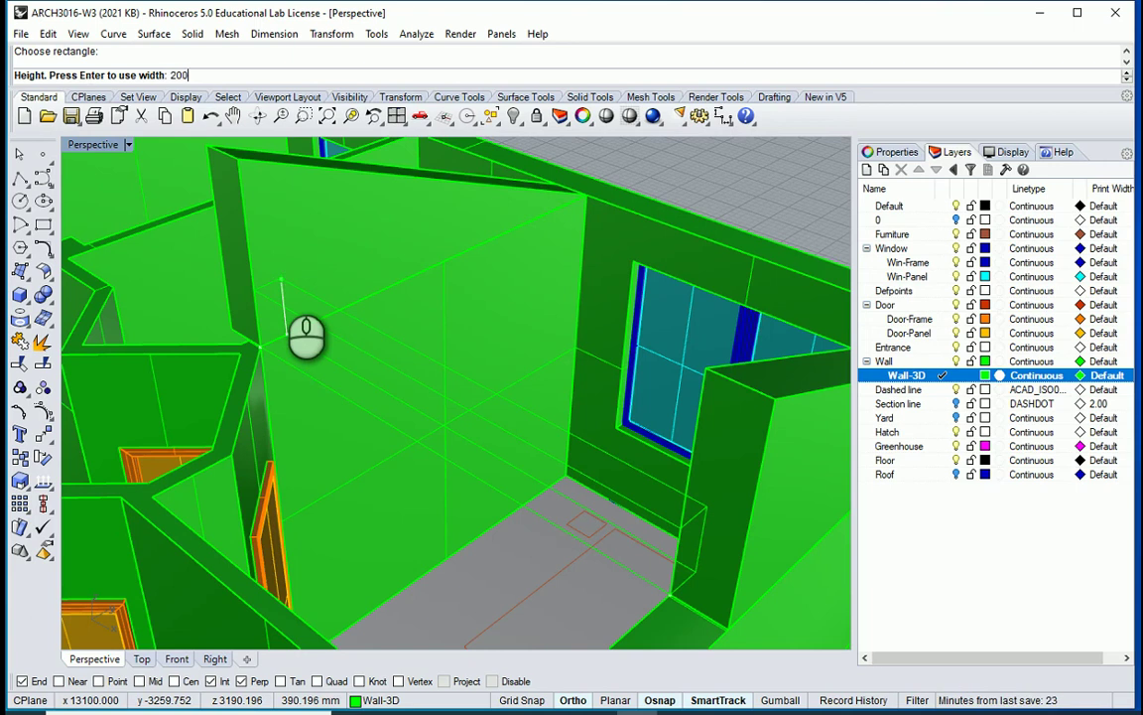
key(Return)
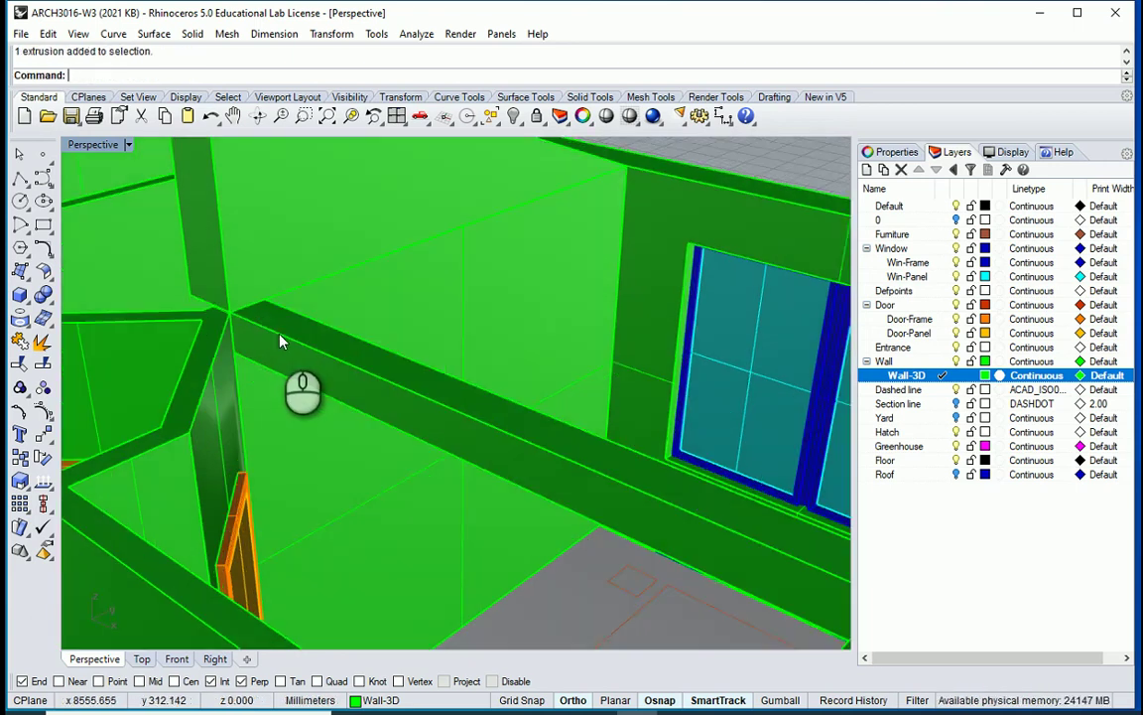
Step: Move the new box up from its lower end corner to its upper end corner so that it sits on the wall-top level
click(279, 335)
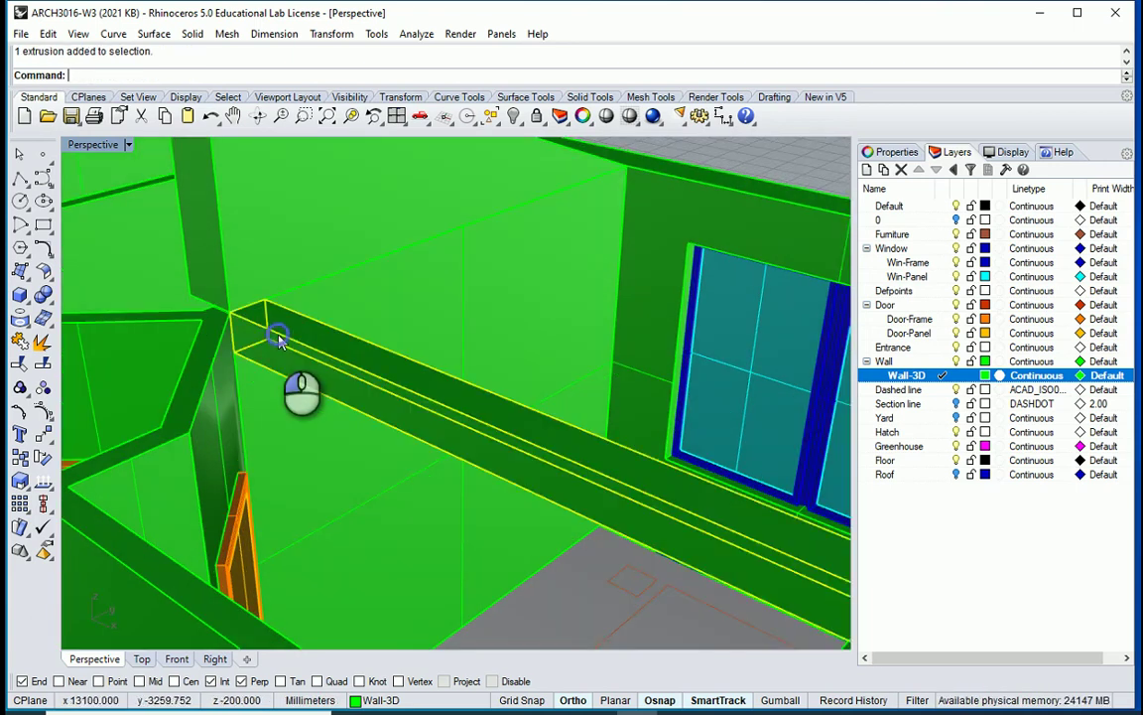
text(m)
key(Return)
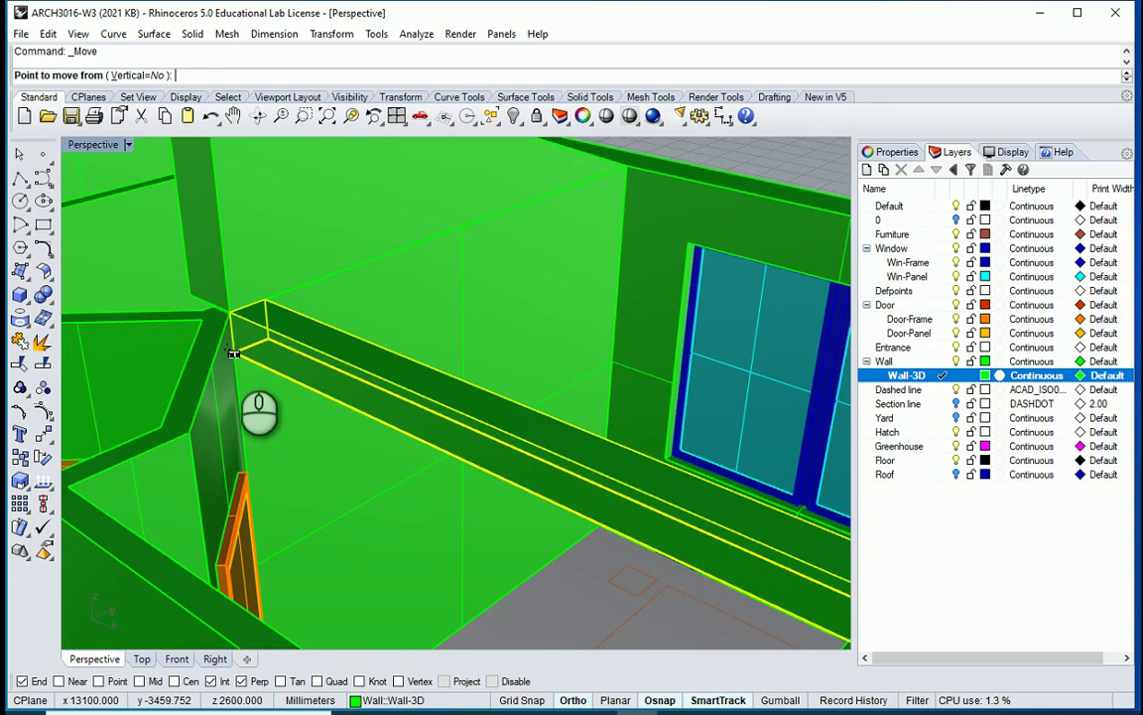
click(234, 355)
click(231, 312)
scroll(232, 338, down, 8)
key(Escape)
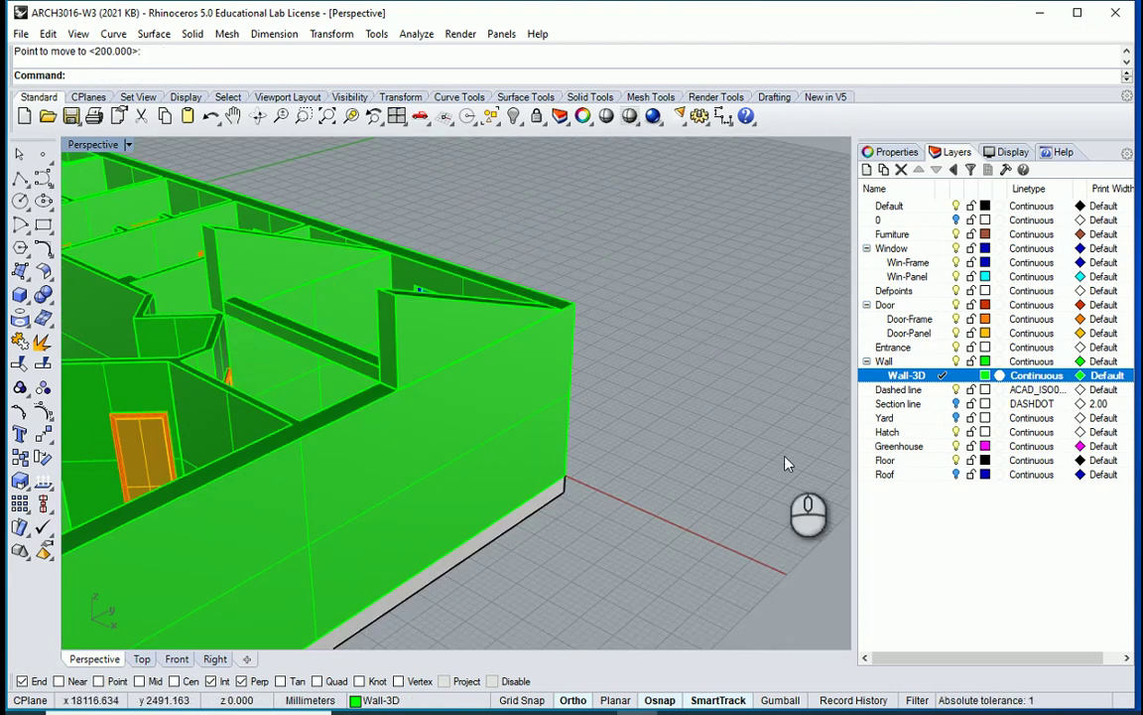
Step: Show the Roof layer to check the low wall between the triangular walls against the flat roof, and hide the layer again
click(956, 474)
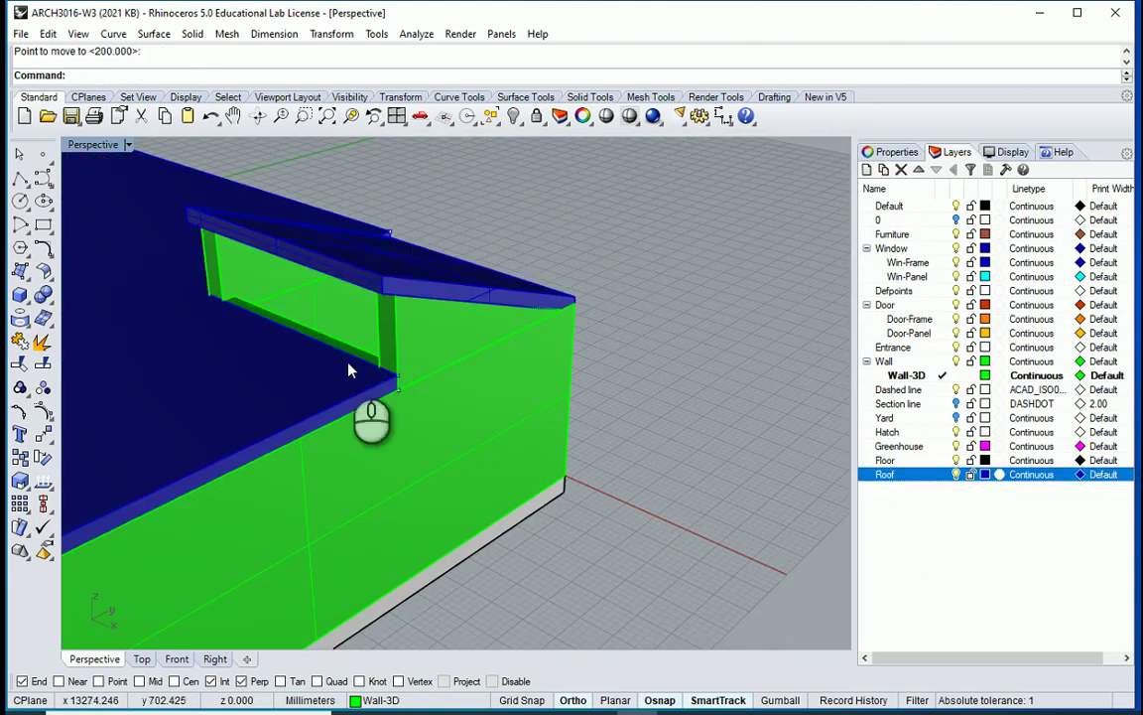
scroll(310, 327, up, 3)
mouse_move(303, 331)
right_down()
mouse_move(229, 317)
mouse_move(315, 327)
right_up()
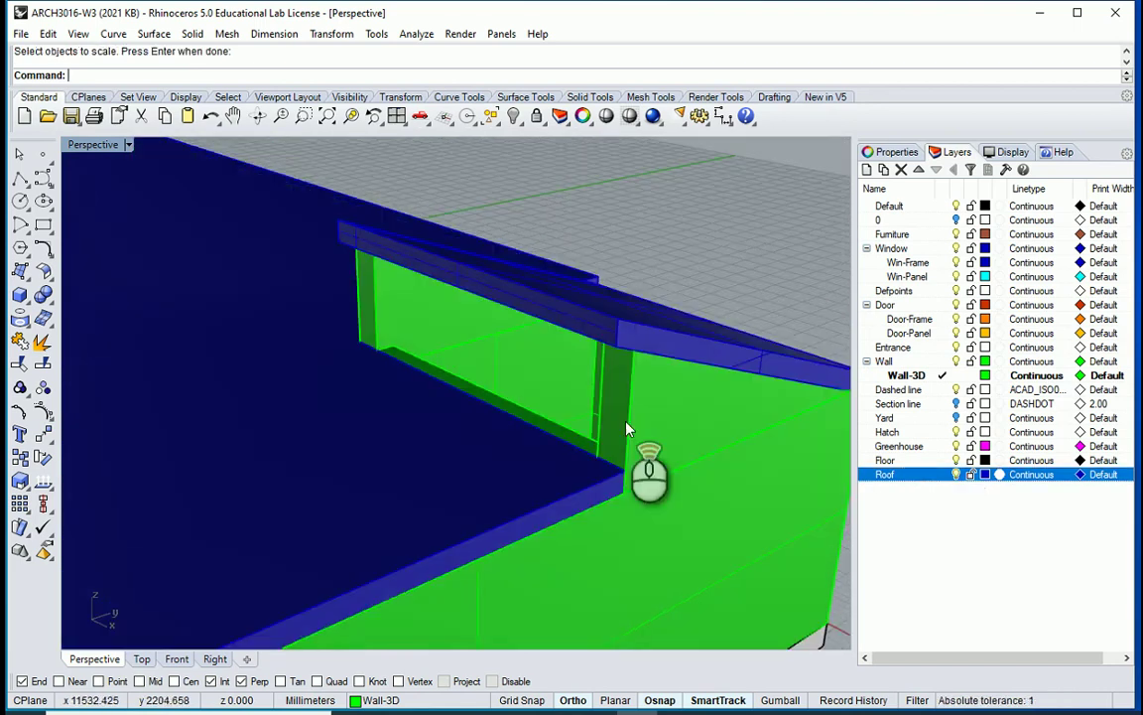
right_drag(593, 431, 643, 529)
click(956, 474)
Step: Scale the low wall between the triangular walls vertically from its lower end corner to a height of 300 mm
click(610, 418)
key(Return)
click(643, 533)
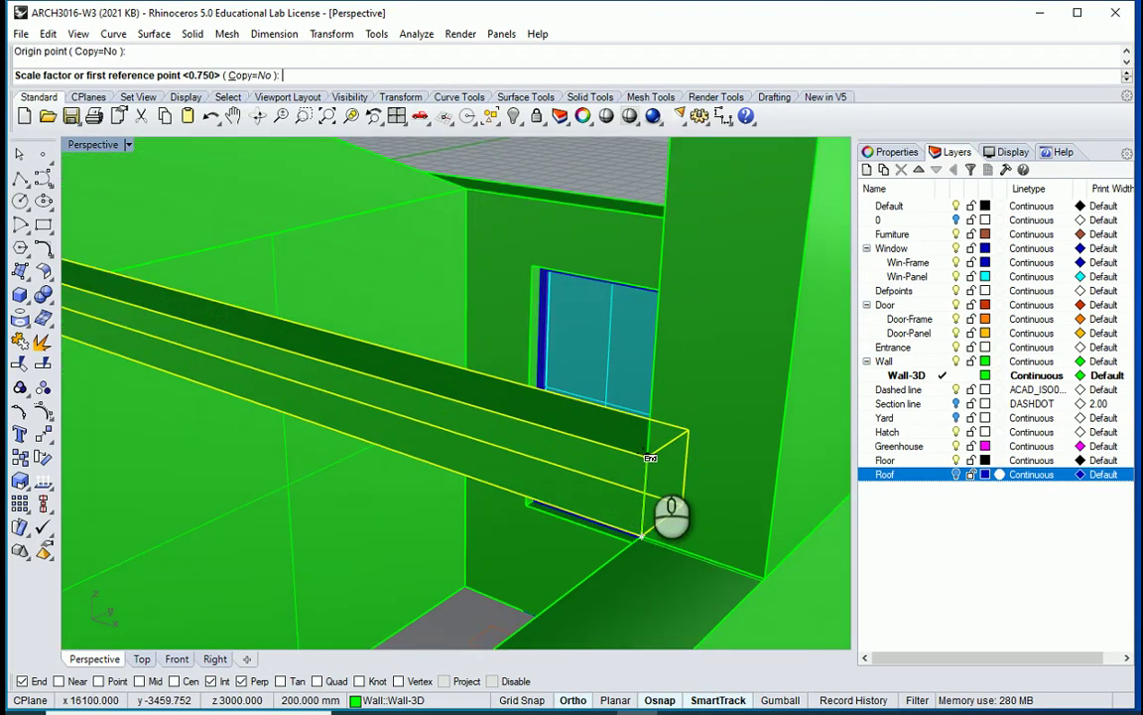
click(649, 458)
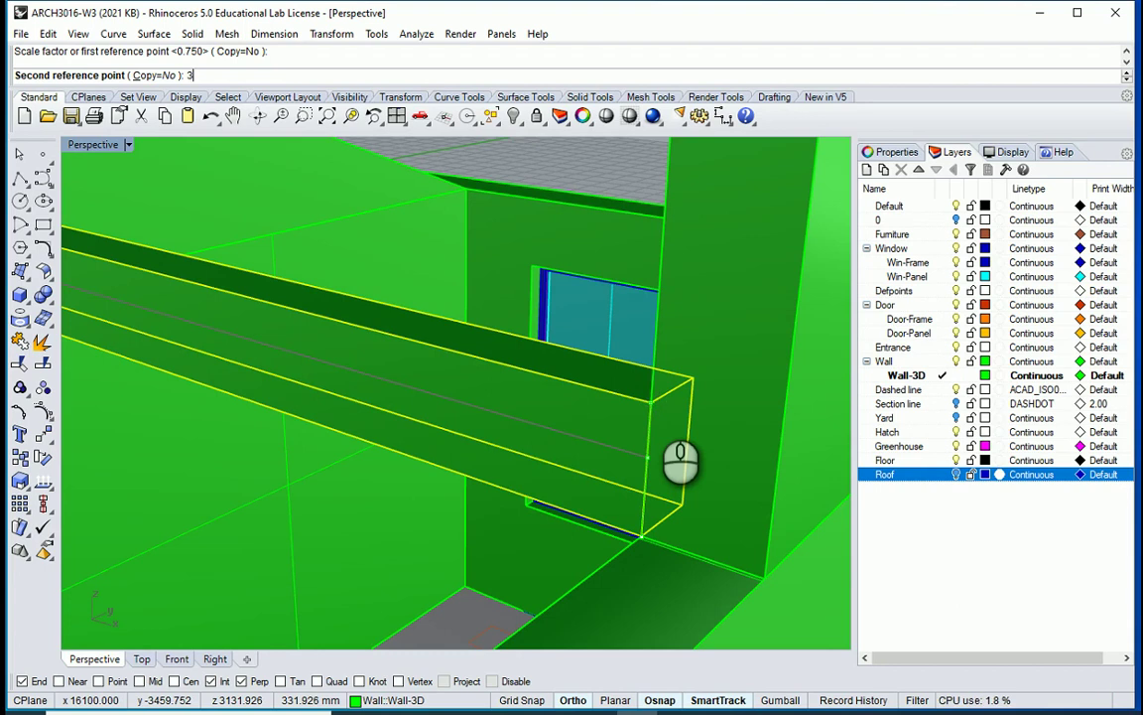
text(300)
key(Return)
right_drag(728, 434, 621, 434)
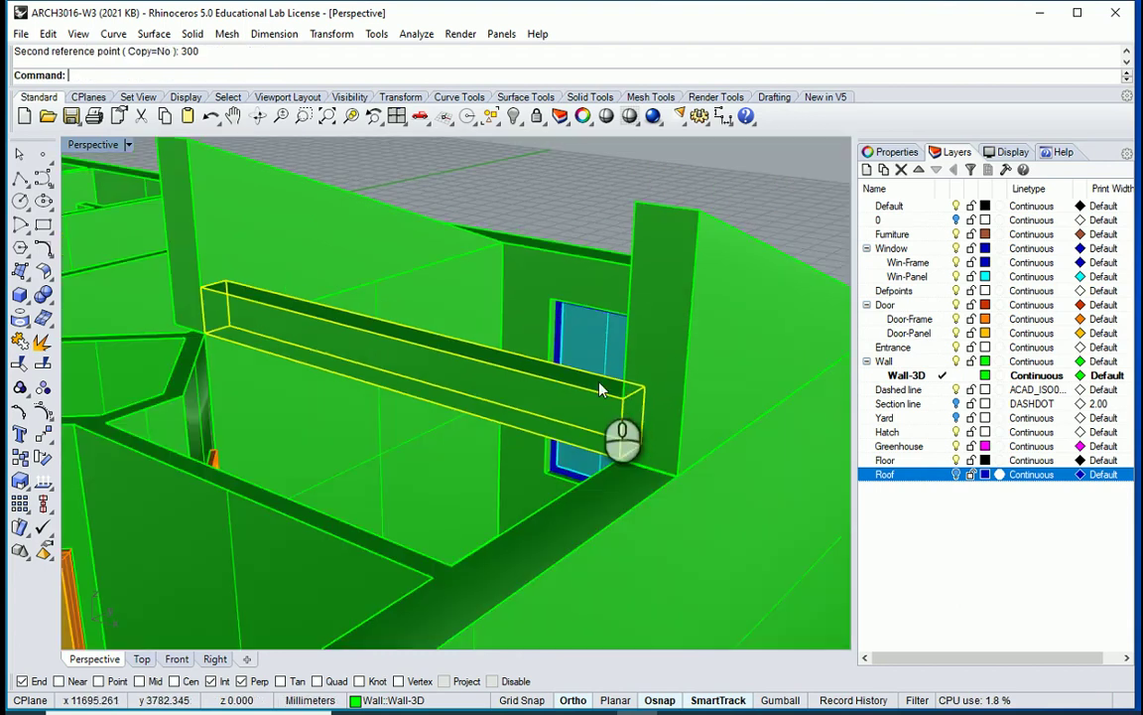
Step: Show the Roof layer and check the raised low wall against the flat and sloped roofs
click(957, 475)
right_drag(753, 238, 663, 300)
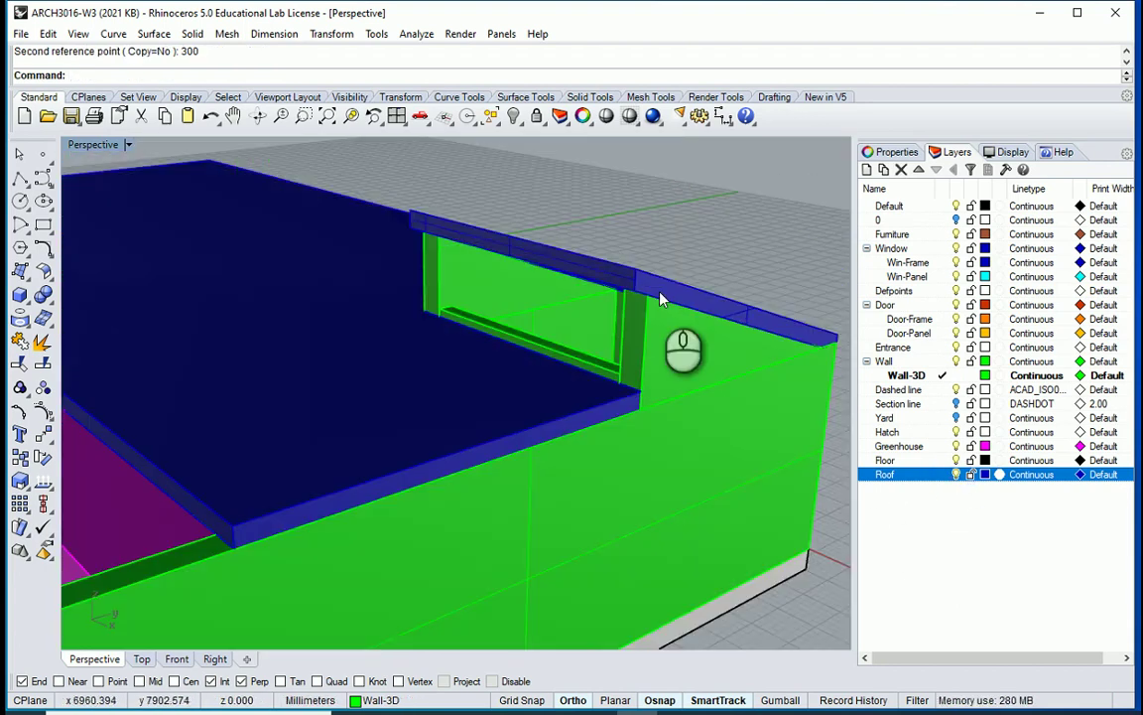
right_drag(531, 209, 560, 294)
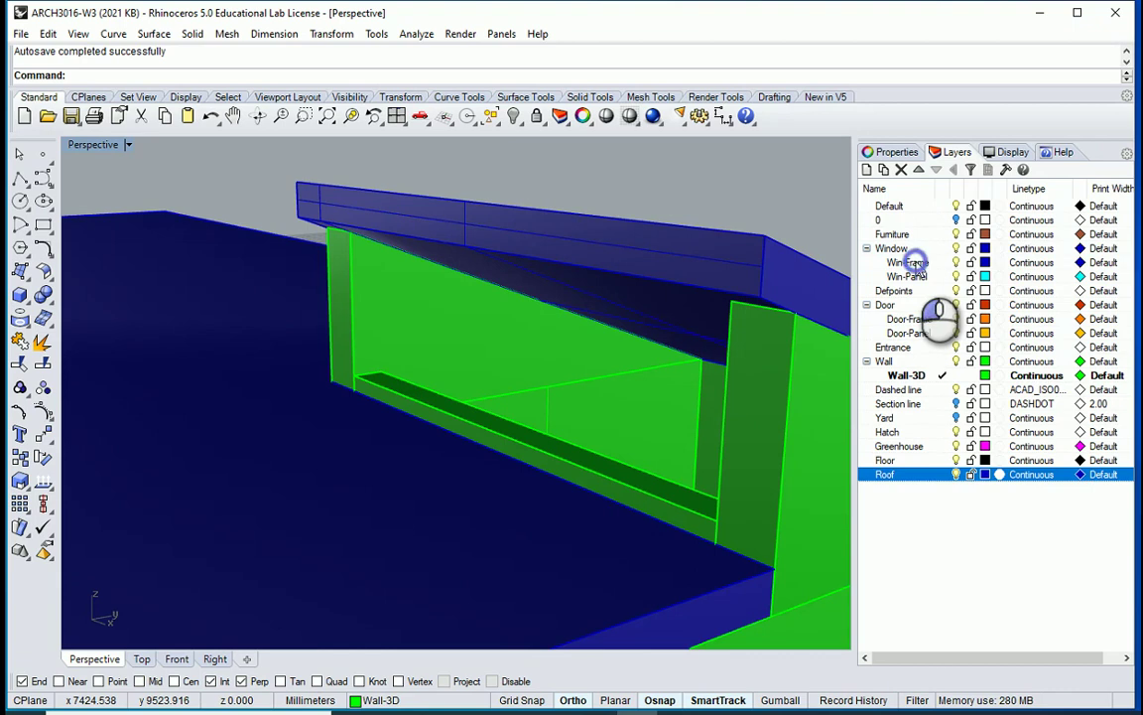
Step: On the Win-Frame layer, draw a vertical rectangle spanning the low wall's top edge and reaching the top corner of the triangular wall
double_click(915, 263)
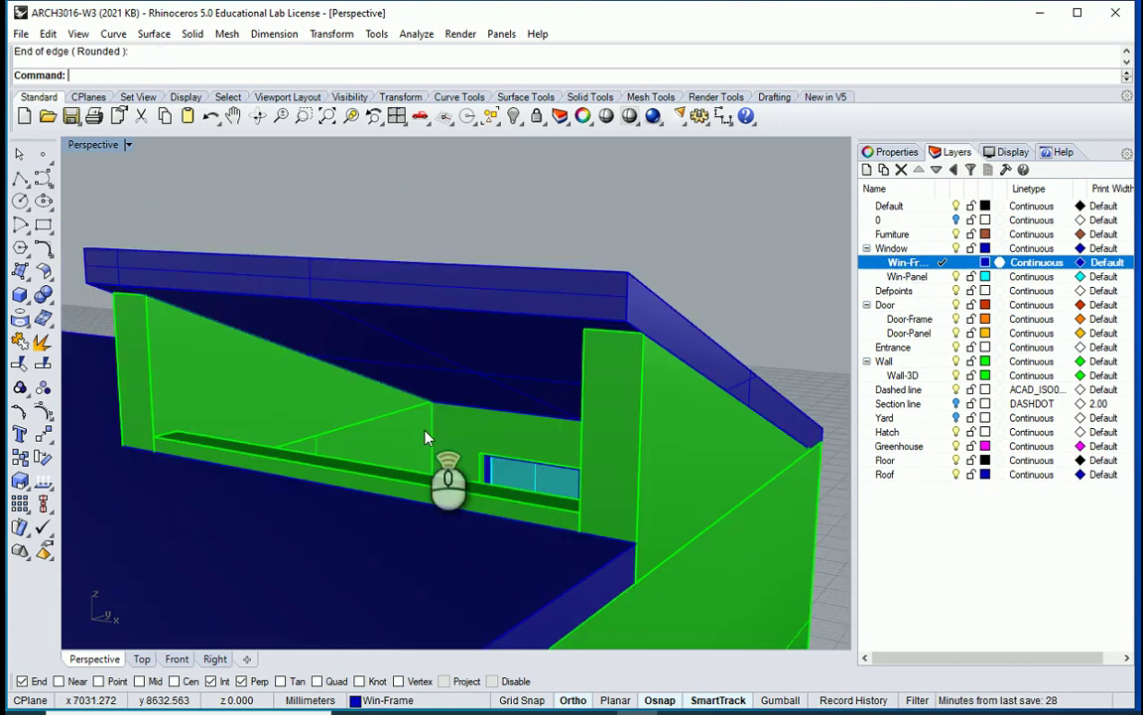
right_drag(426, 434, 496, 434)
scroll(255, 337, up, 4)
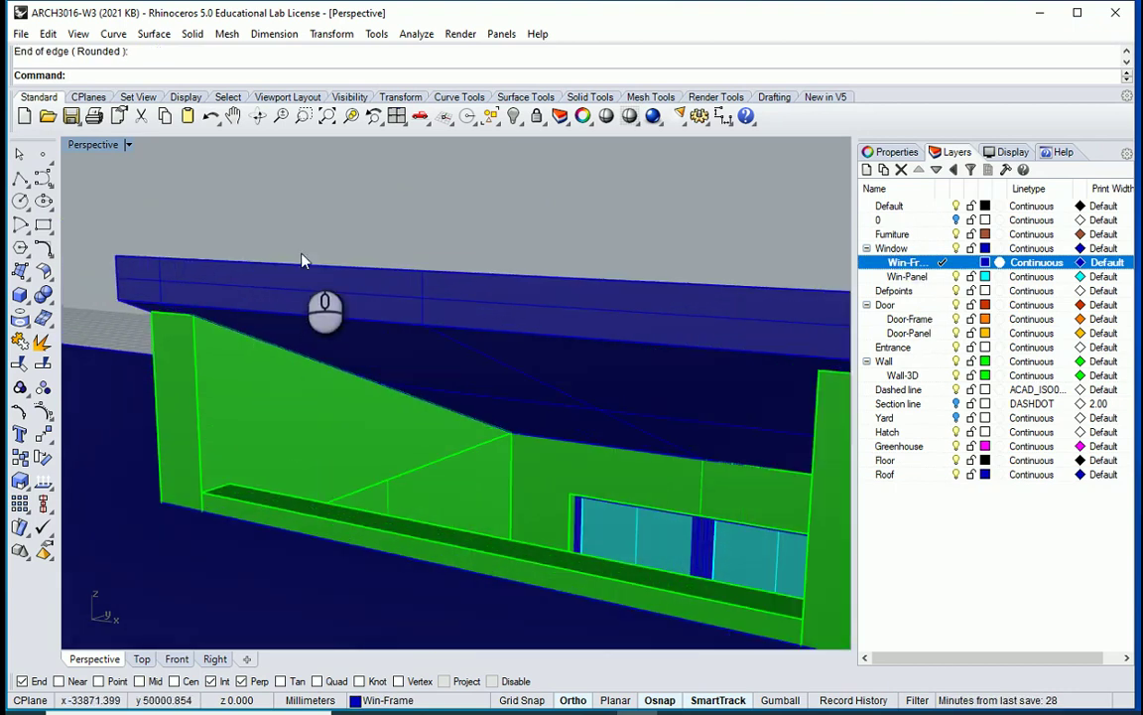
scroll(297, 261, down, 2)
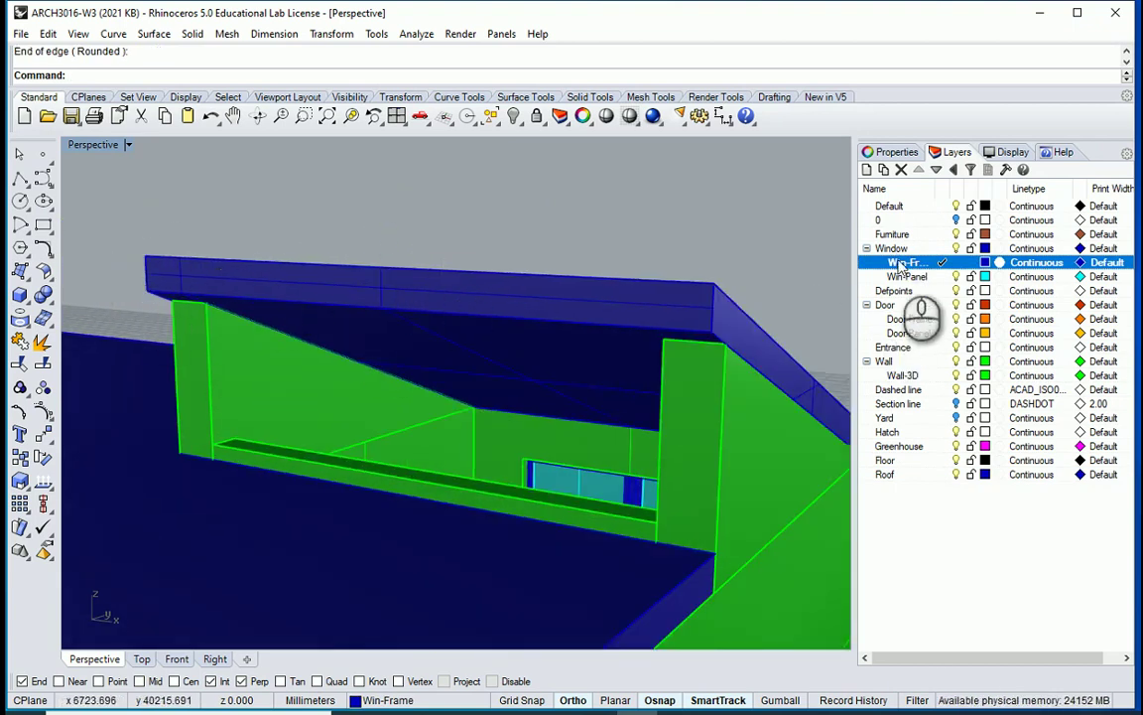
click(44, 224)
click(184, 74)
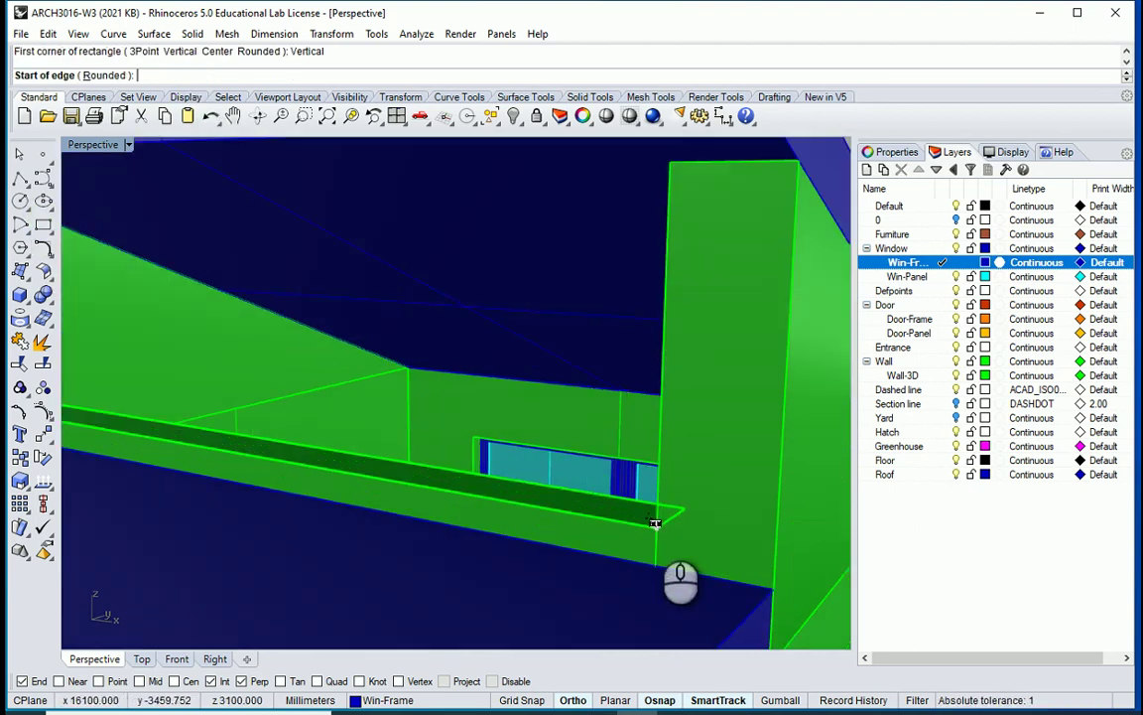
click(658, 520)
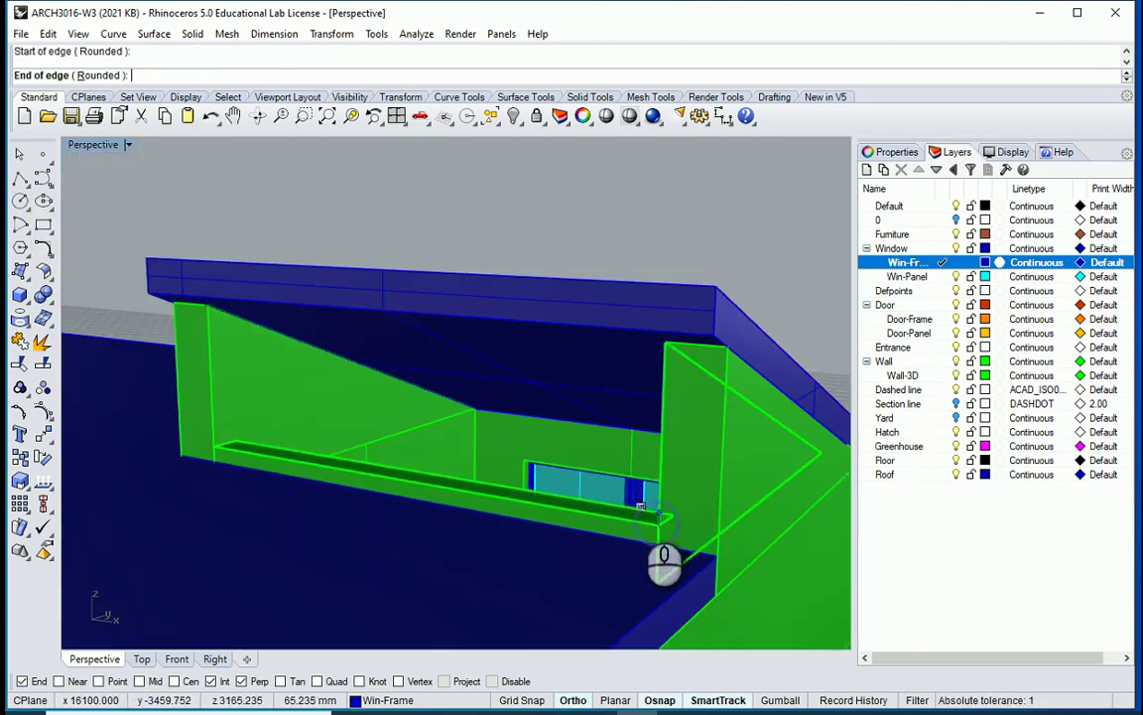
click(214, 444)
scroll(208, 333, up, 3)
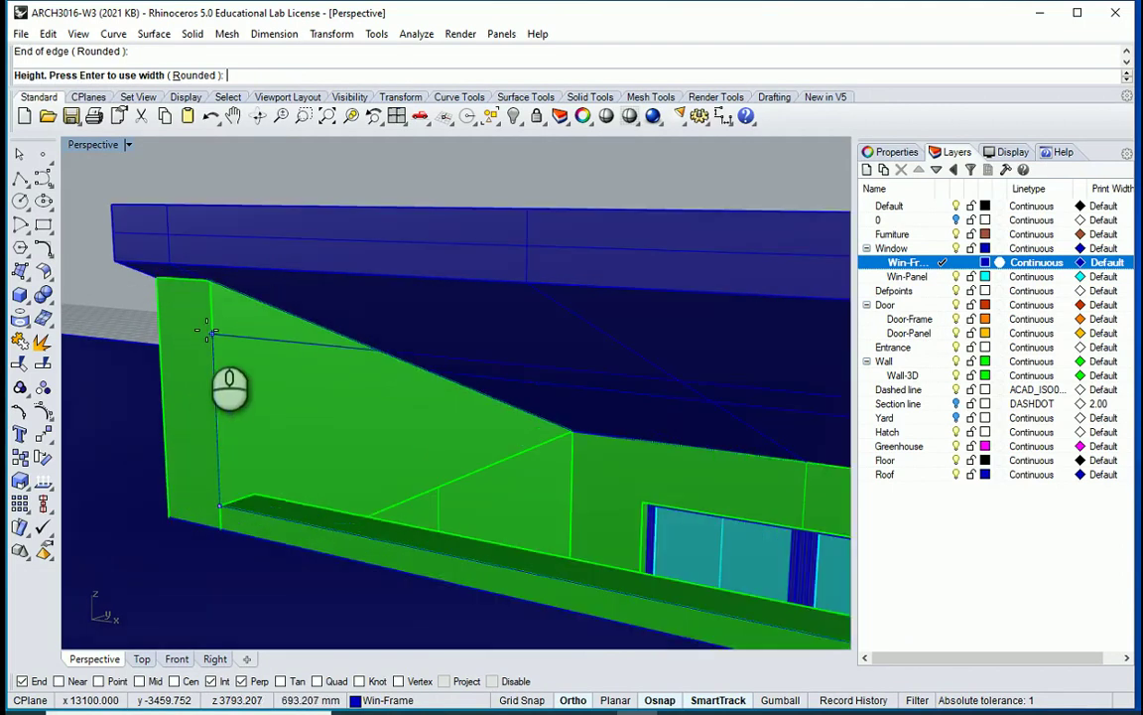
click(210, 286)
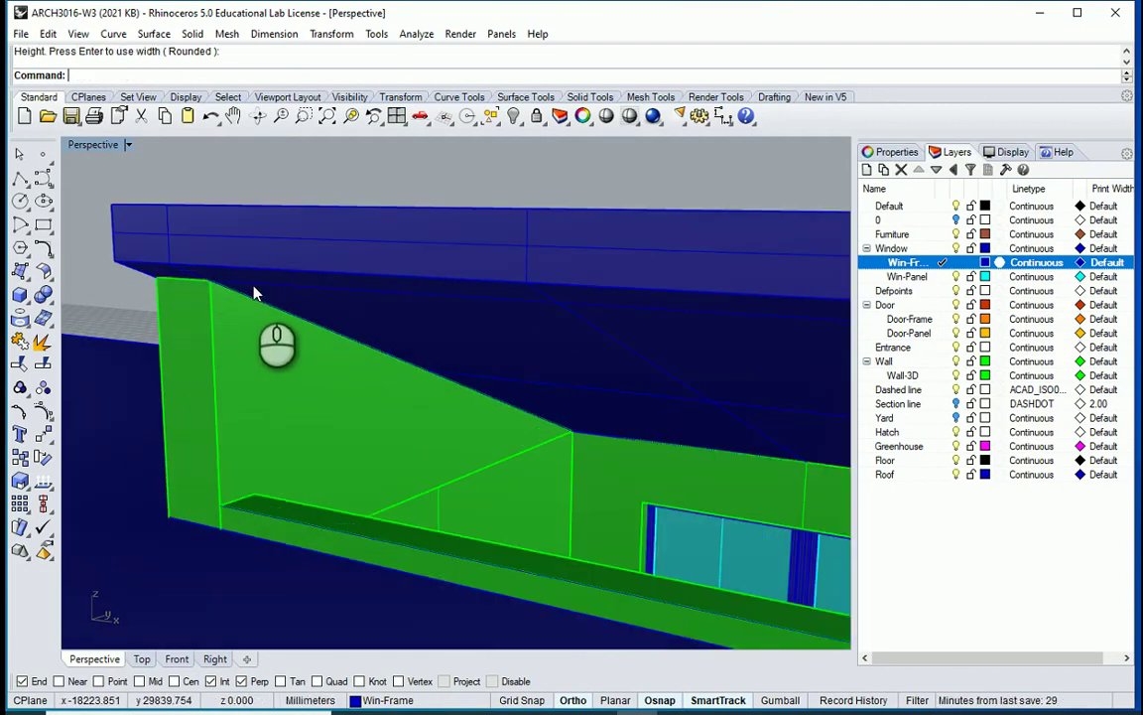
Step: Offset the opening's rectangle 50 mm inward with sharp corners
click(254, 291)
scroll(286, 395, down, 2)
scroll(305, 377, up, 1)
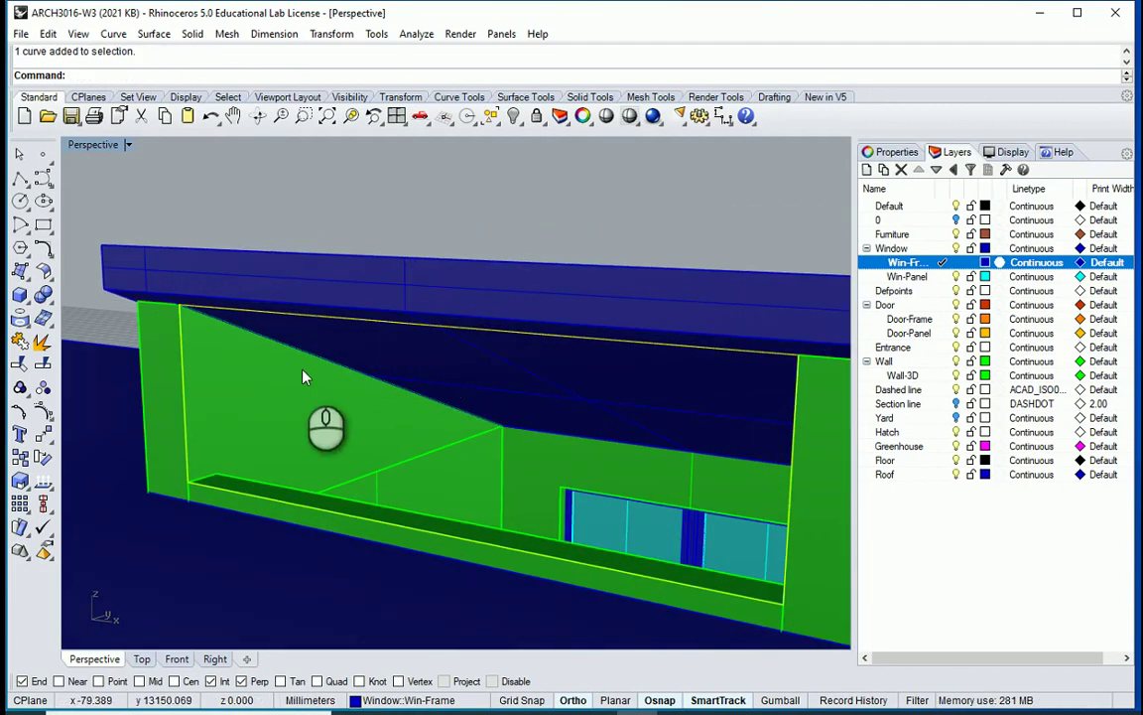
text(O)
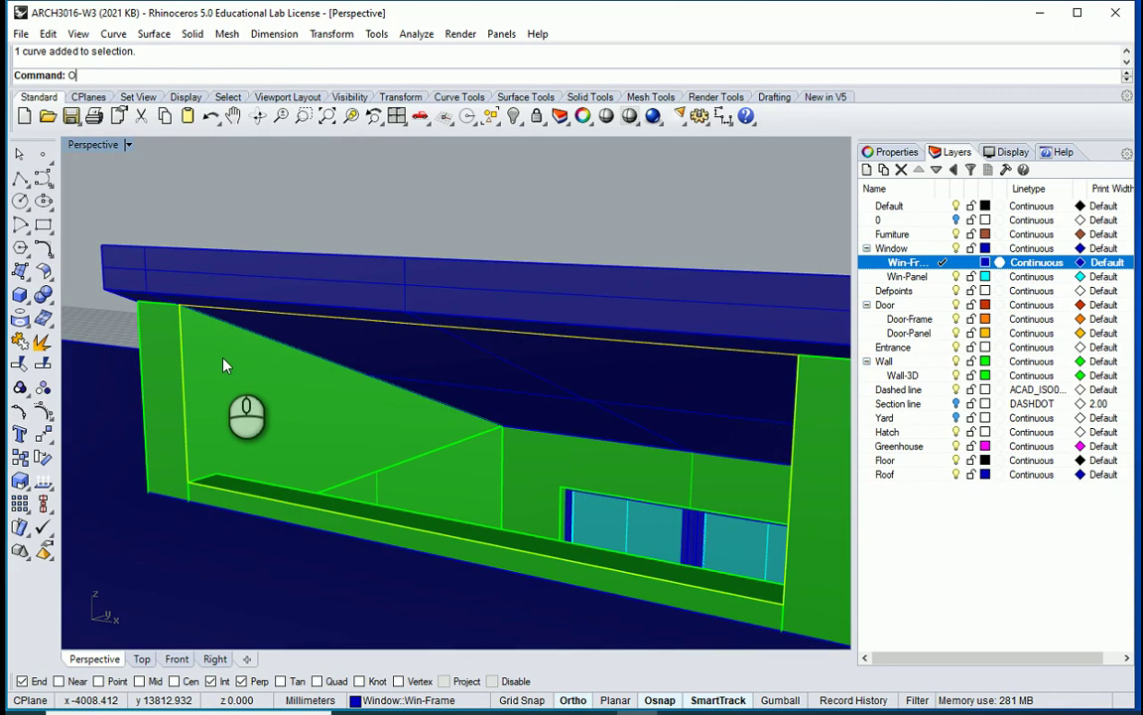
text(ffset)
key(Return)
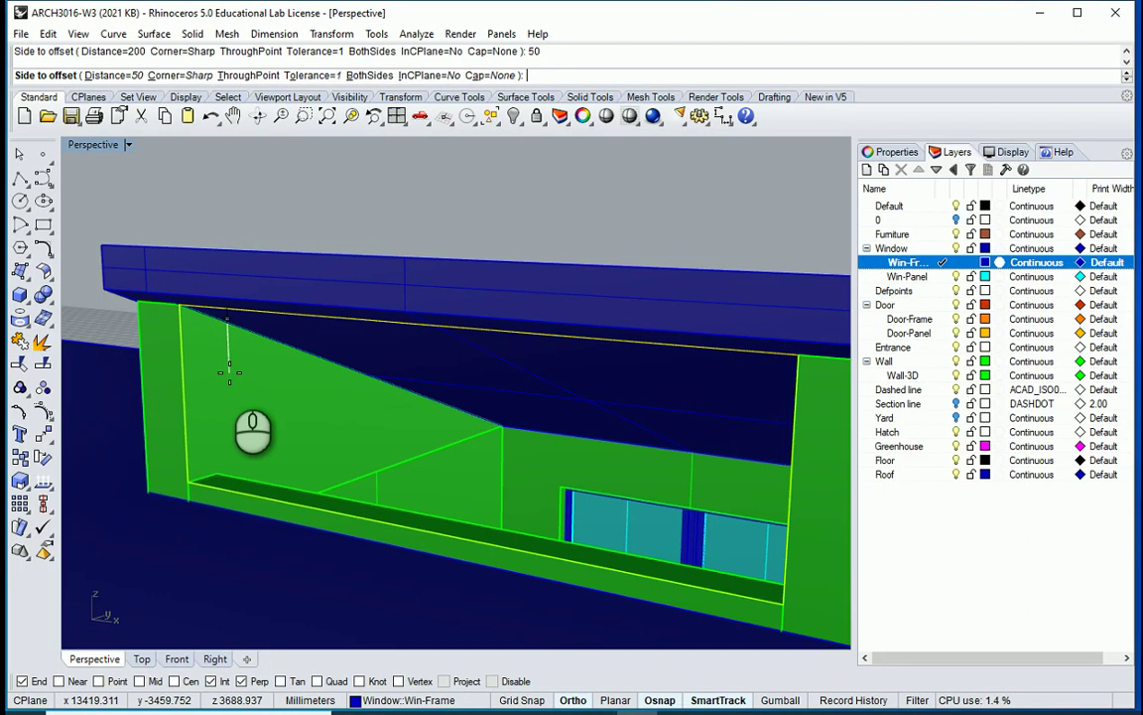
click(229, 378)
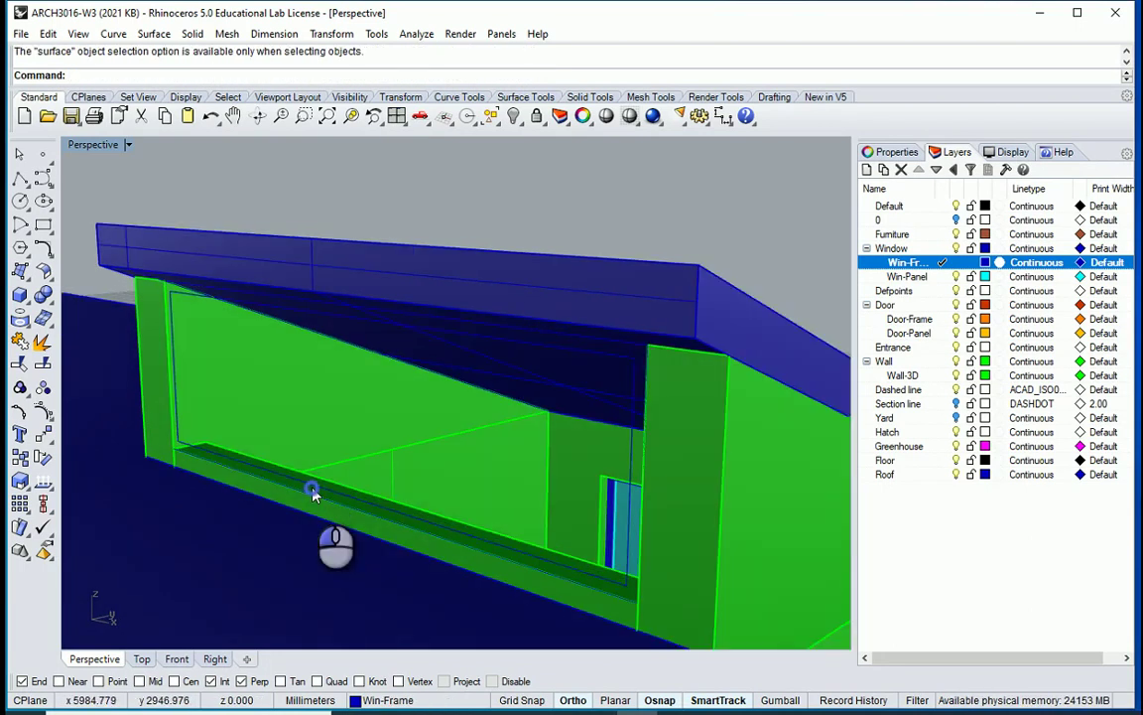
Step: Create a planar surface between the outer and inner window rectangles to form the frame face
click(314, 486)
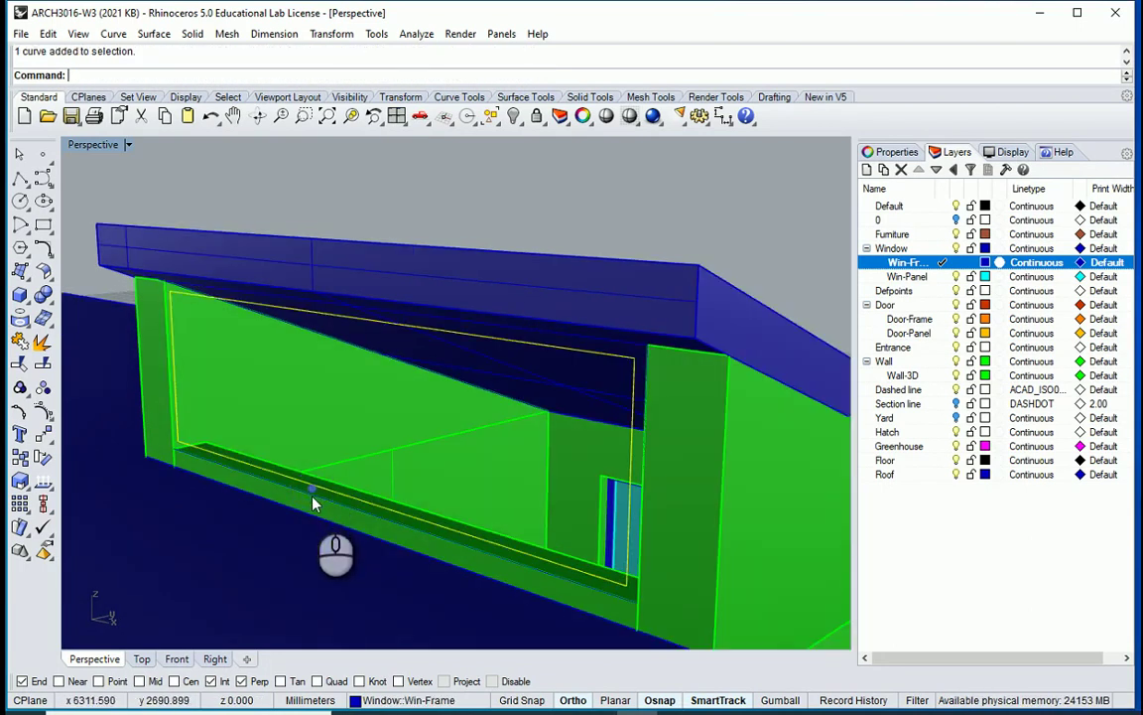
shift+click(314, 496)
click(367, 541)
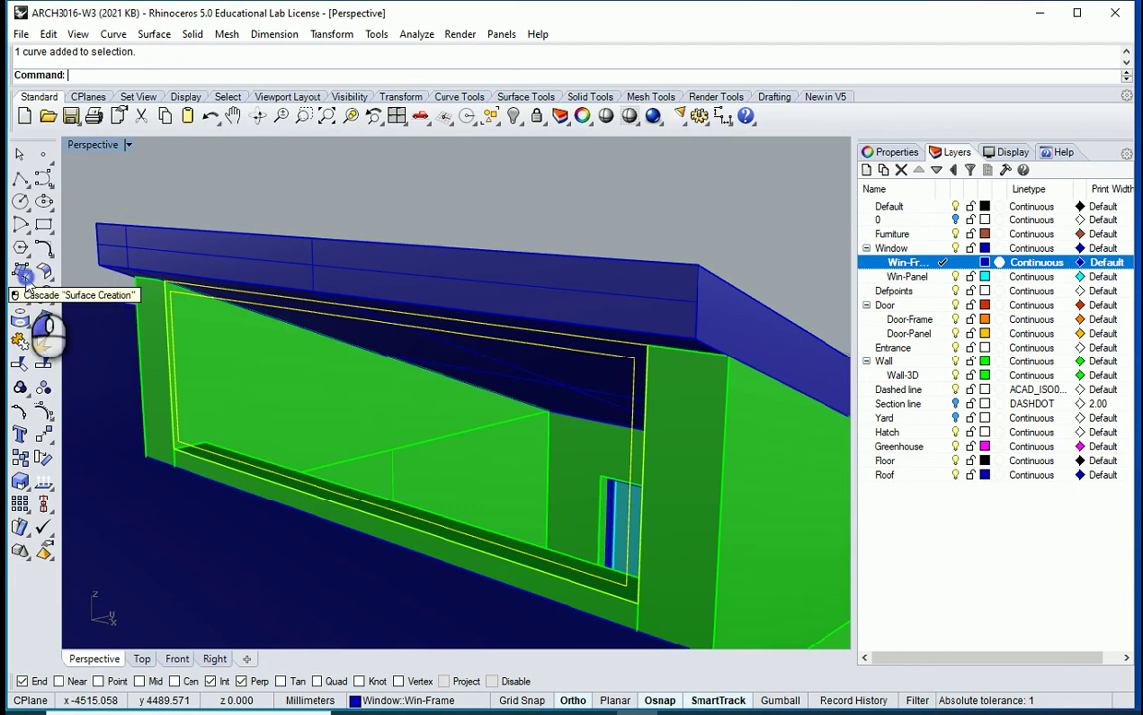
click(27, 283)
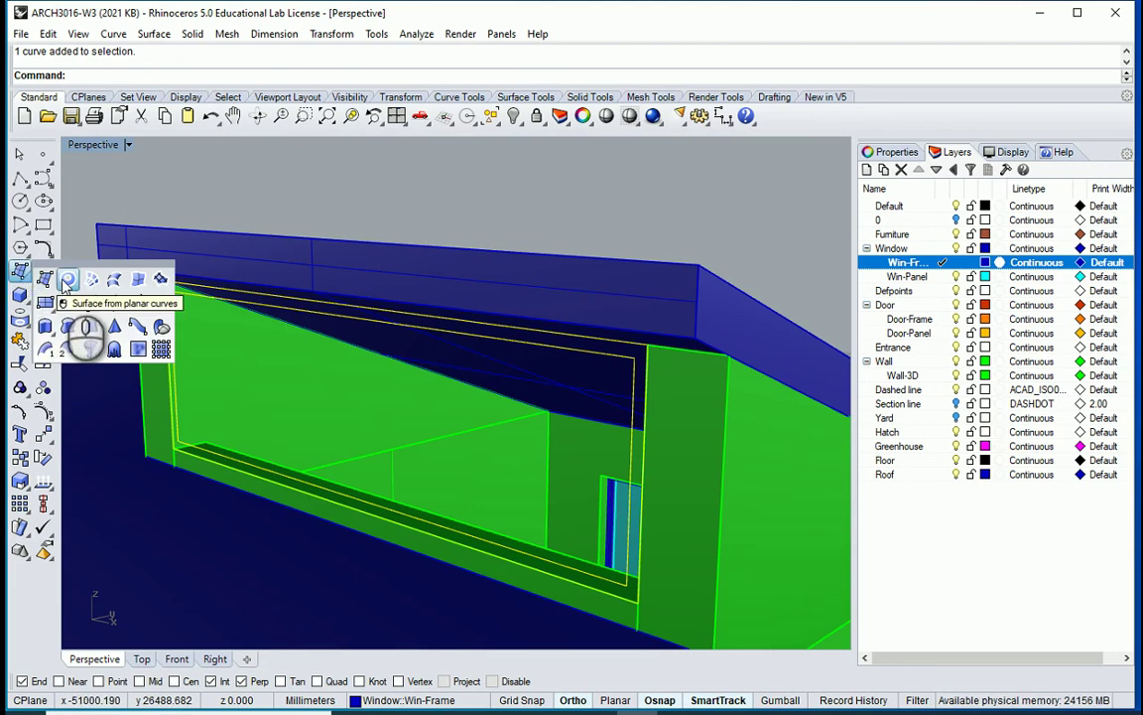
click(68, 281)
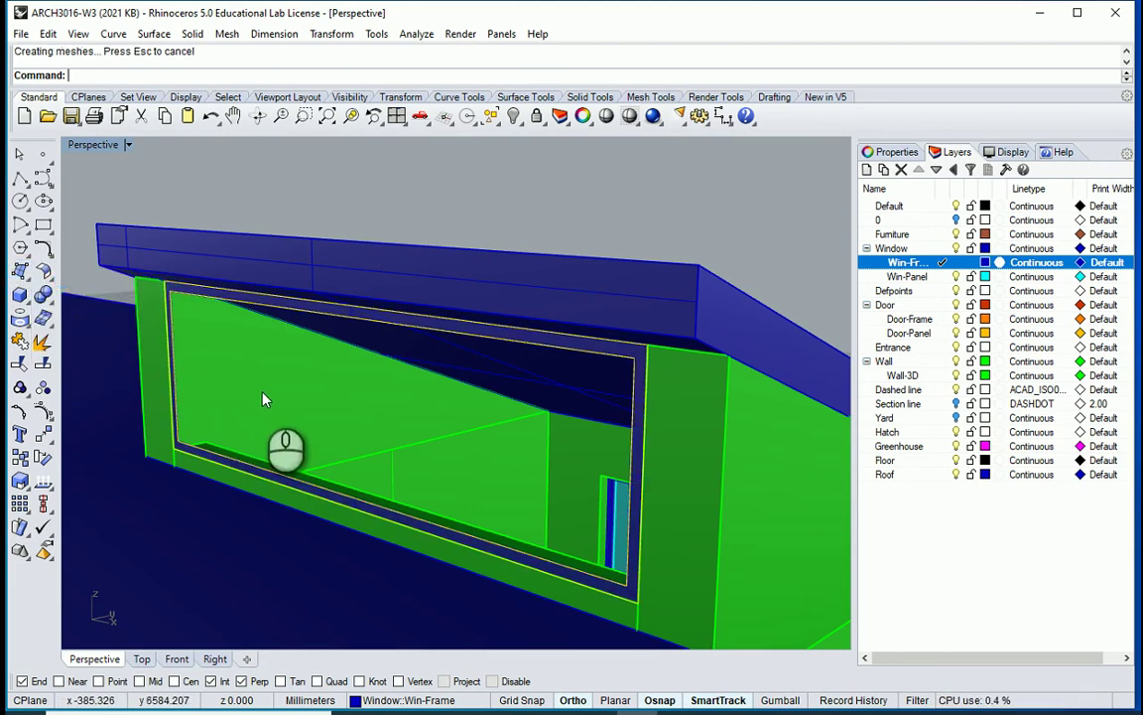
Step: Extrude the window frame surface 50 mm with ExtrudeSrf, and inspect the frame in the opening under the sloped roof
text(rudeCrv)
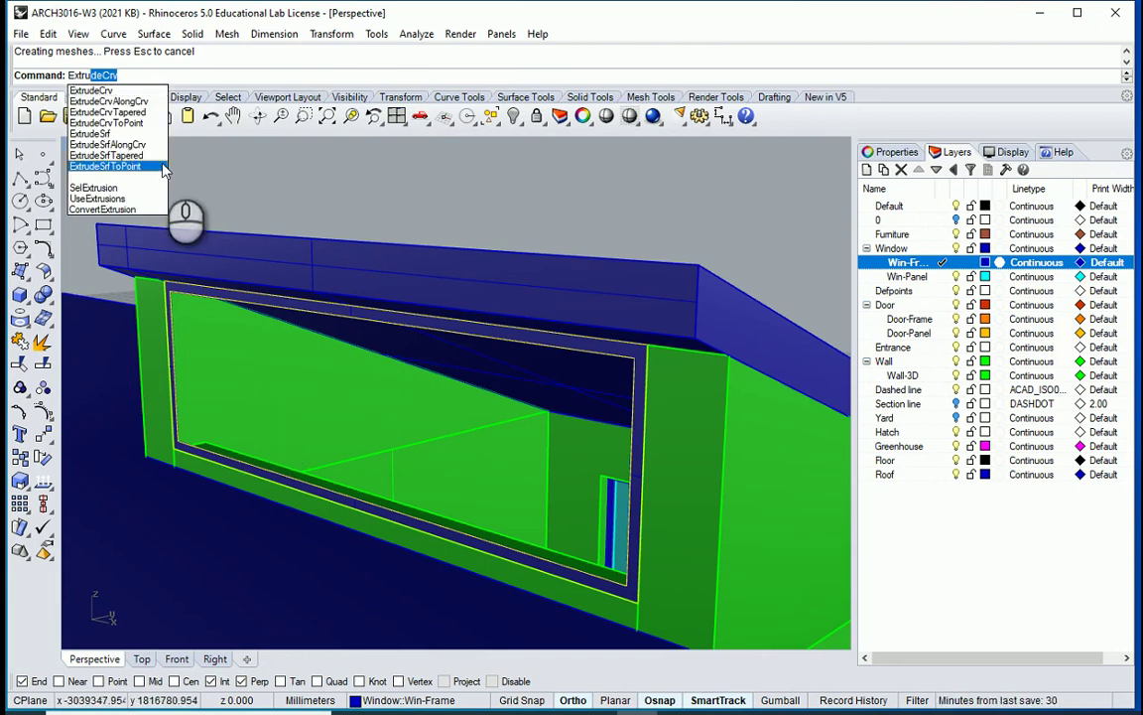
click(99, 132)
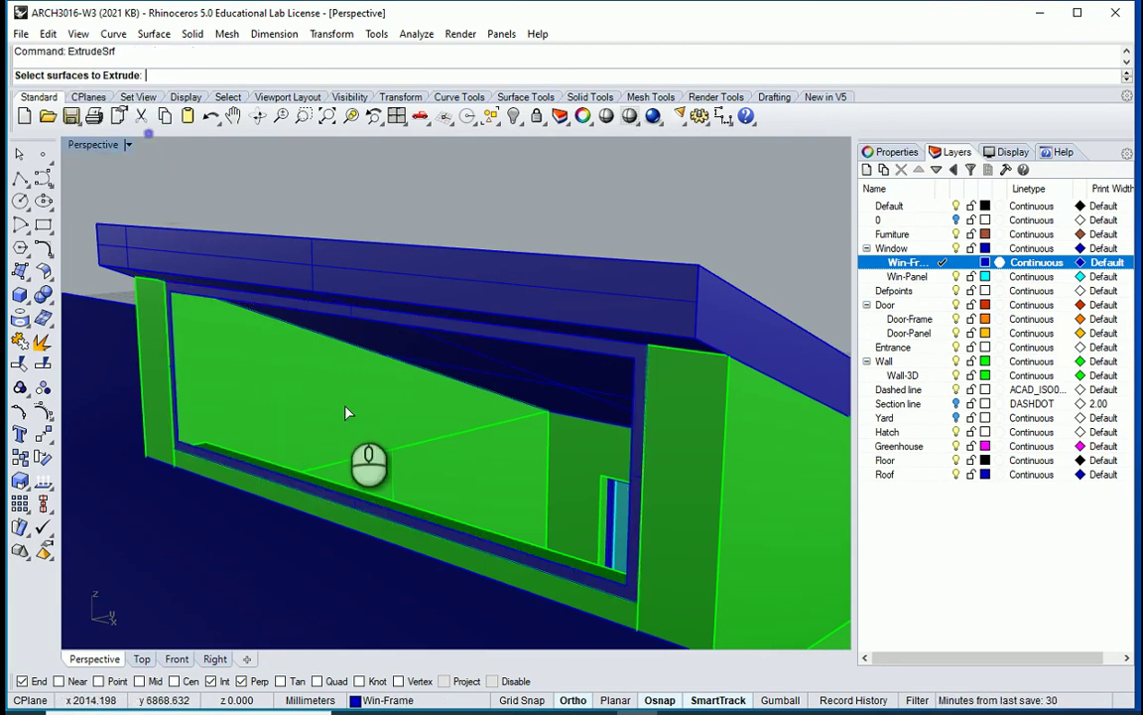
click(329, 494)
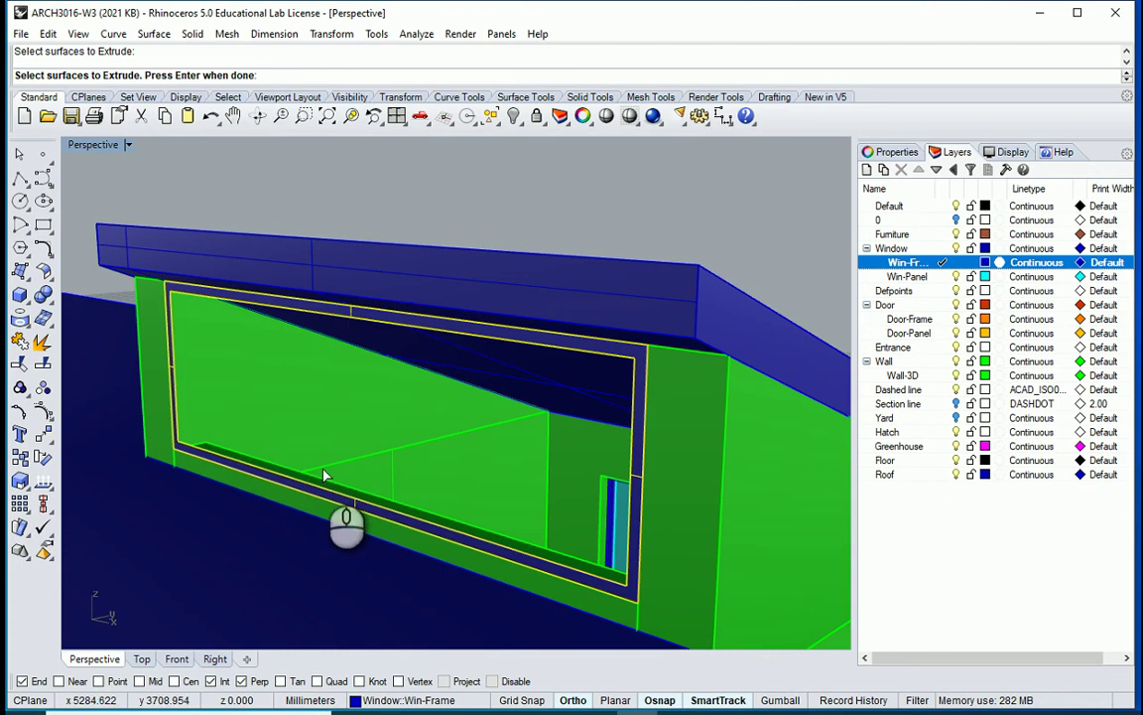
key(Return)
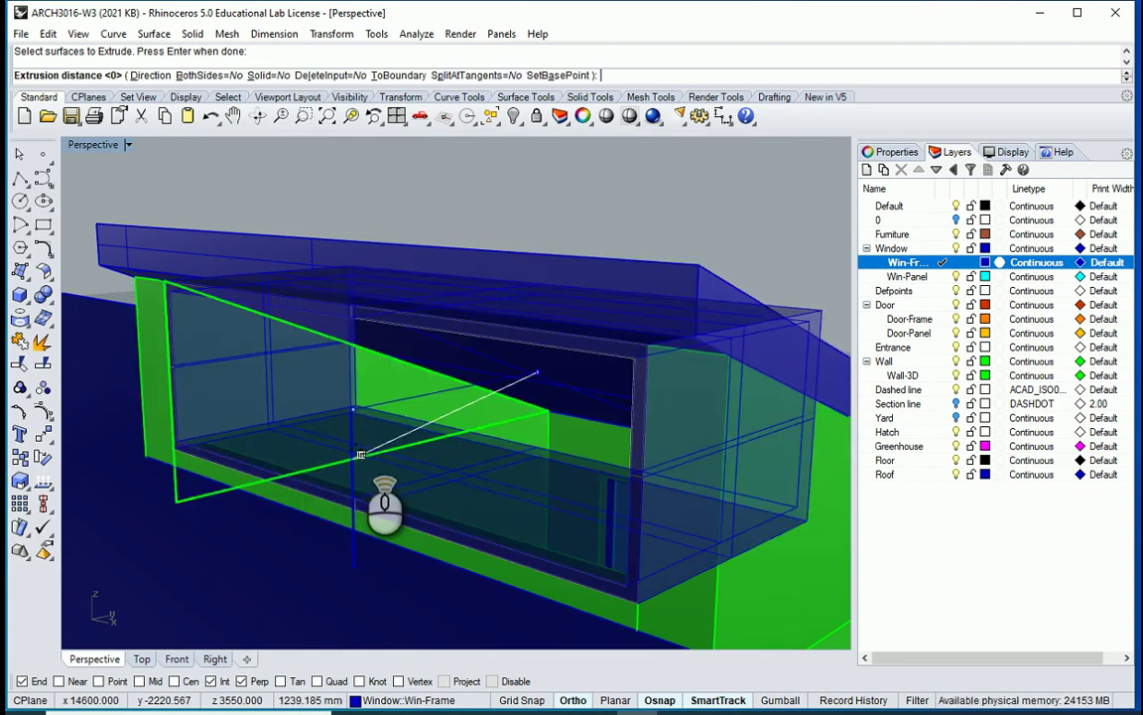
scroll(428, 399, up, 3)
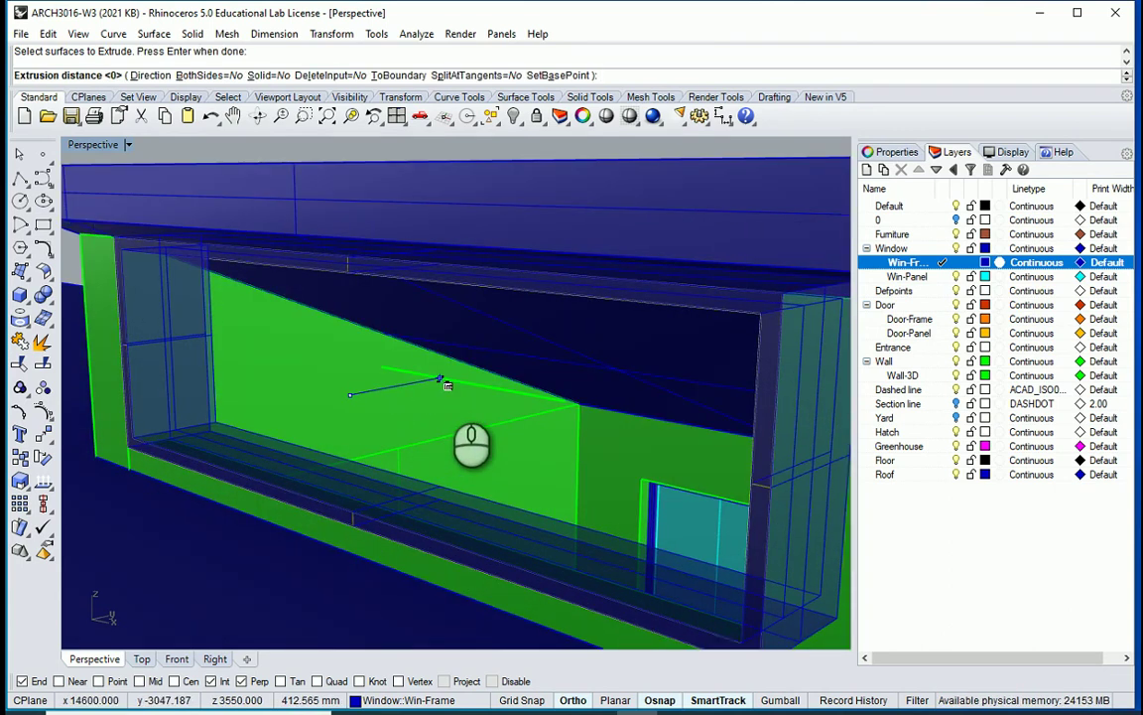
key(Return)
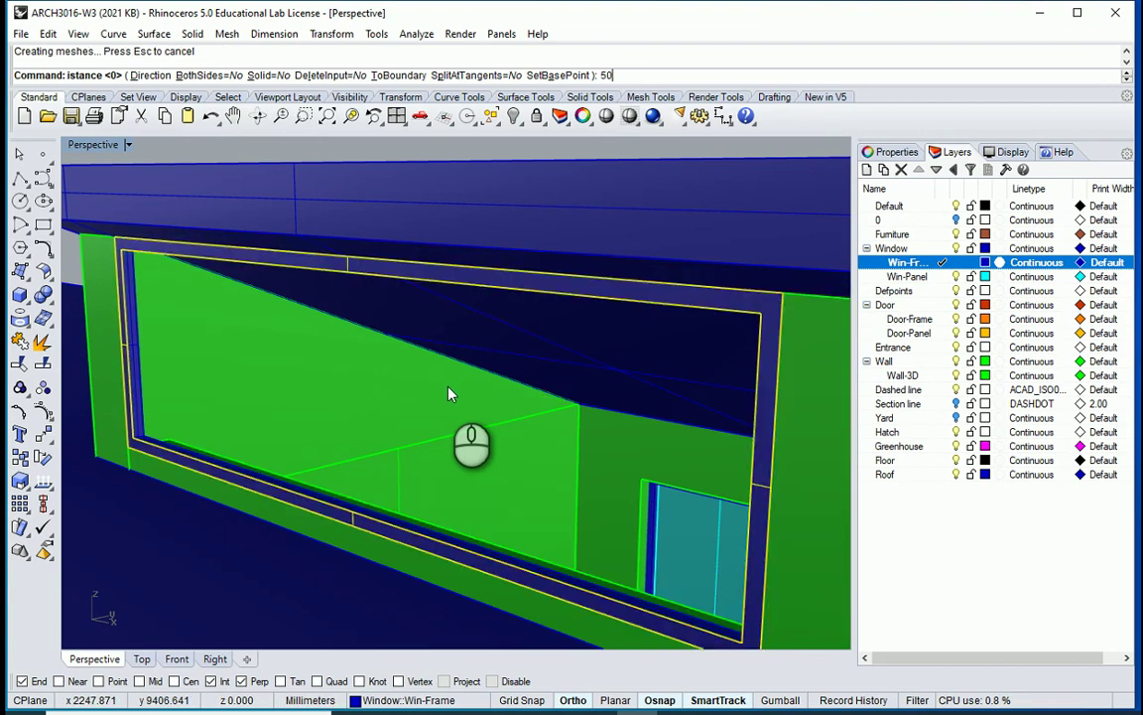
click(448, 386)
scroll(350, 420, down, 3)
key(Escape)
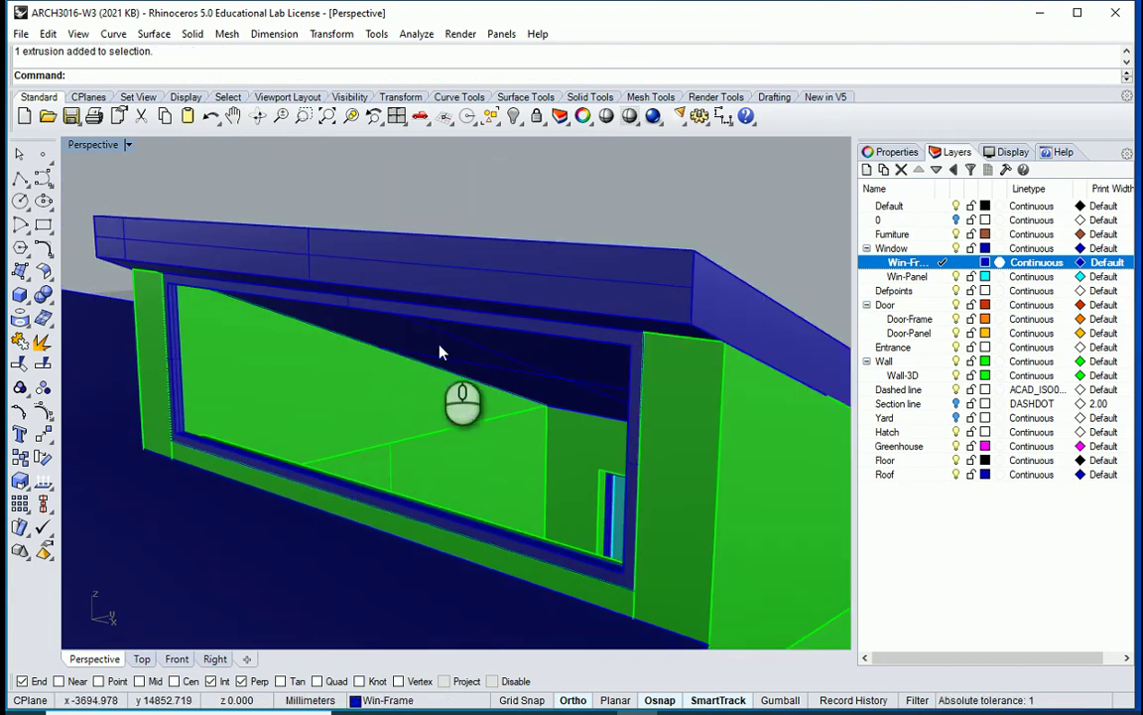
click(464, 306)
right_drag(448, 250, 458, 451)
scroll(456, 450, up, 4)
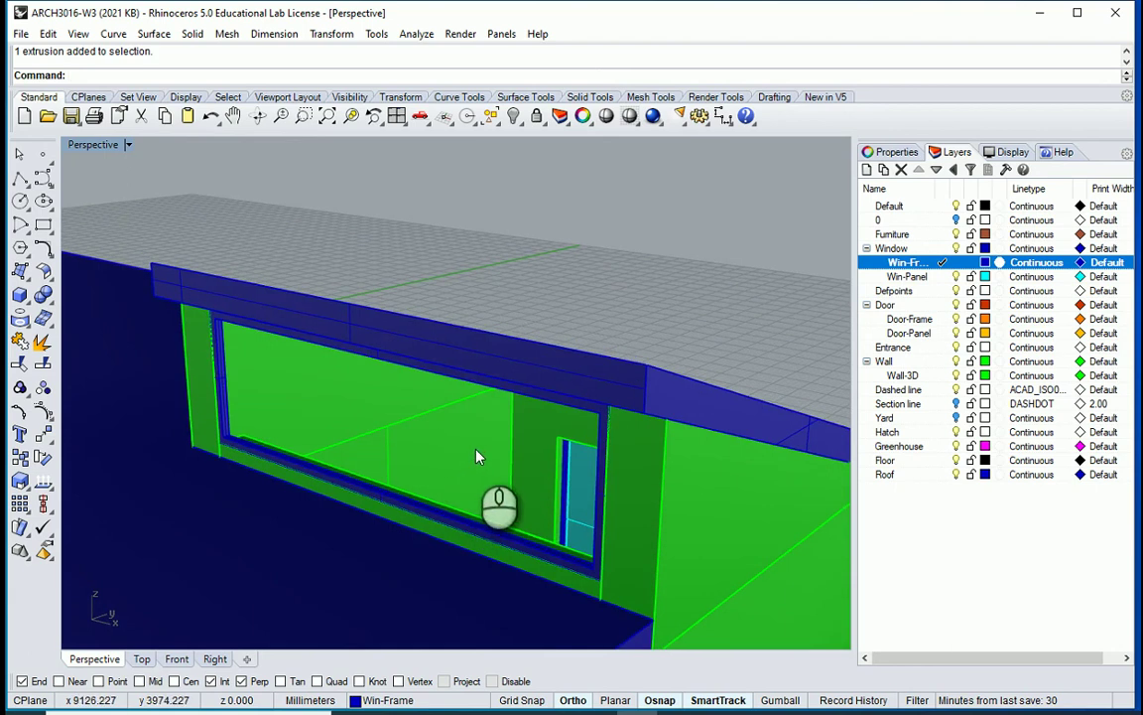
right_drag(483, 443, 551, 414)
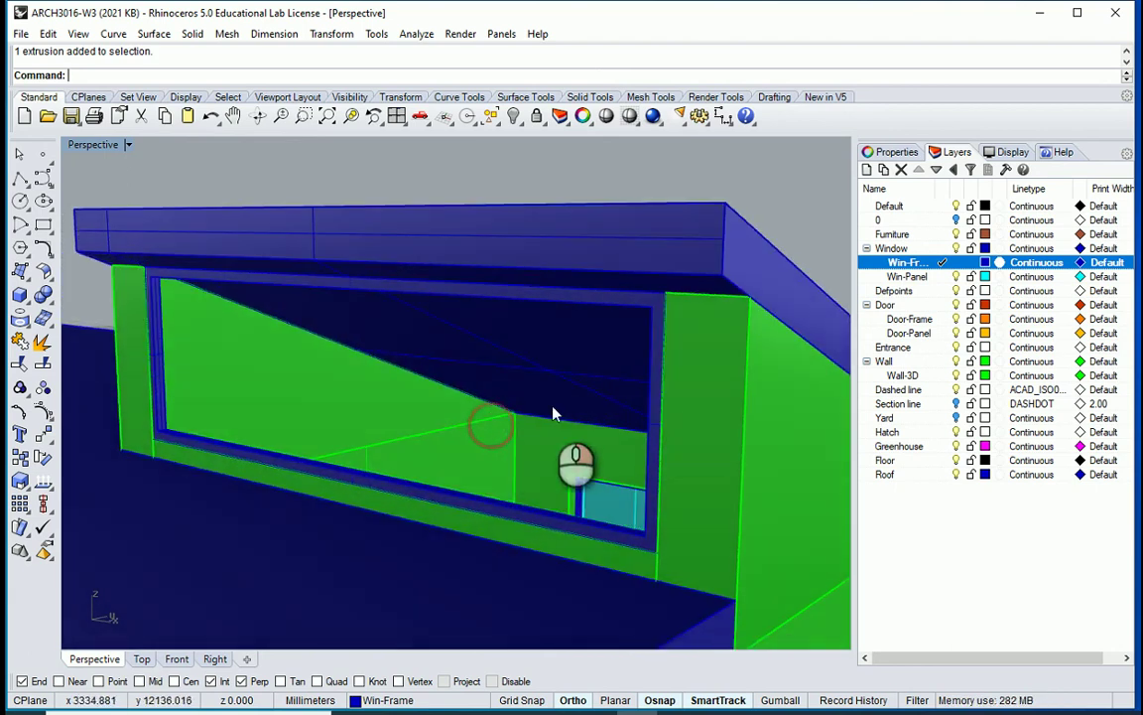
Step: On the Win-Panel layer, start a three-point box with its first edge along the window frame's inner vertical side, from bottom to top corner
click(928, 278)
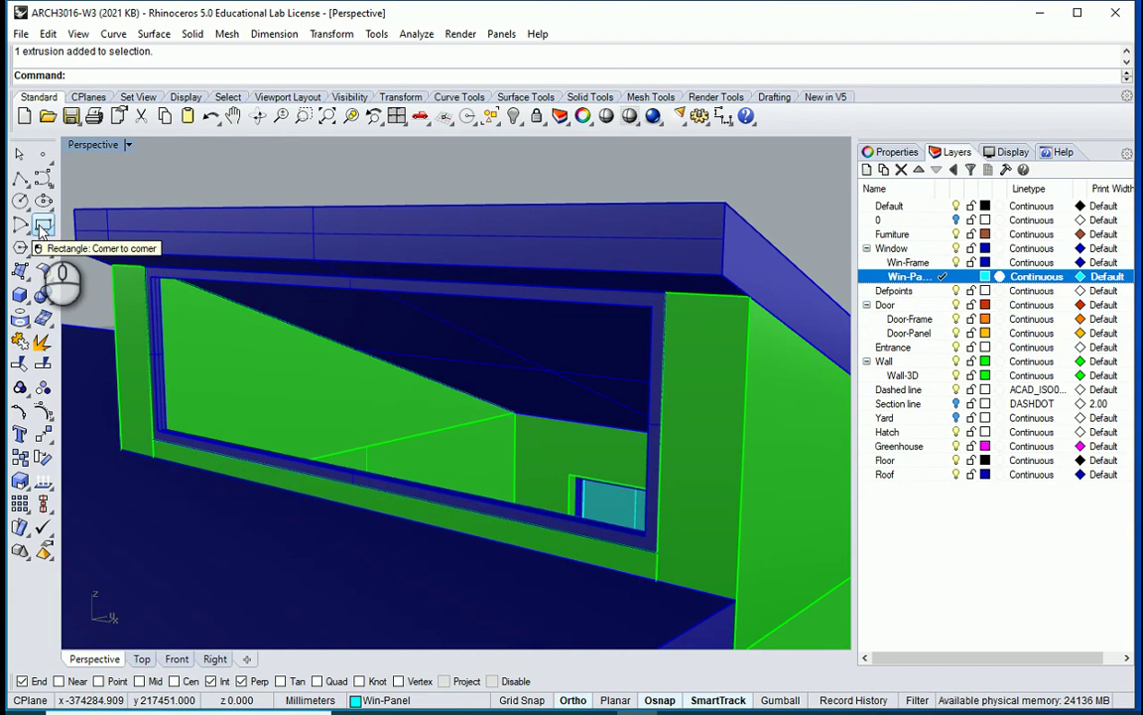
click(26, 300)
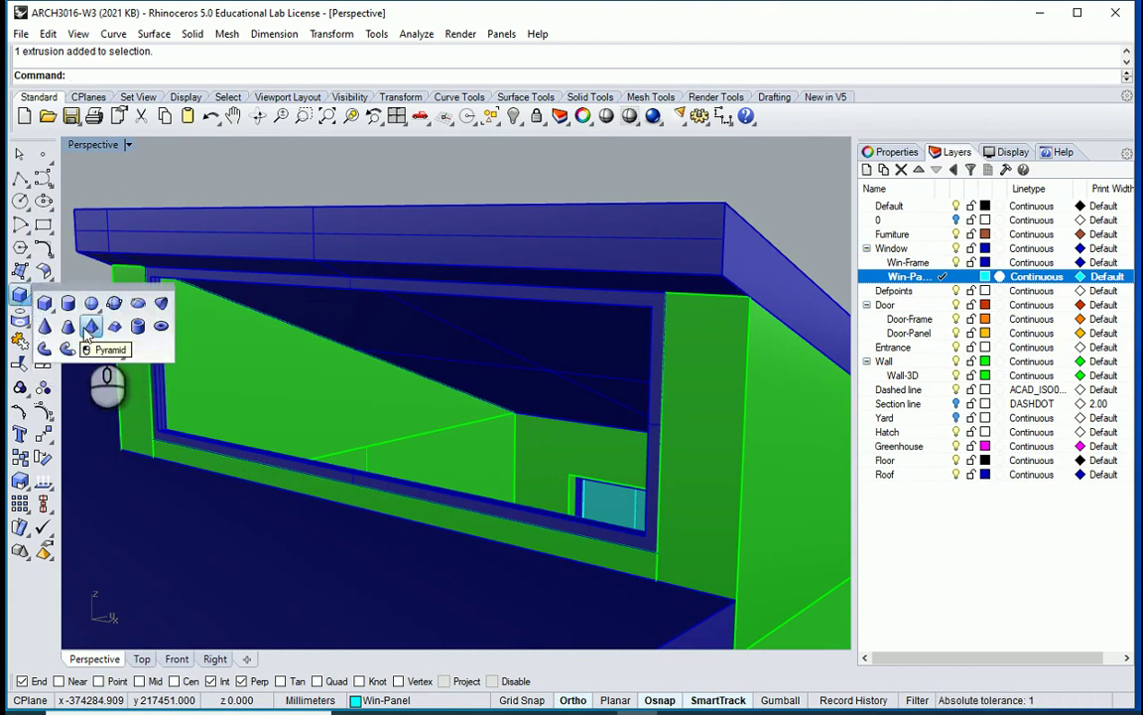
click(52, 309)
click(97, 334)
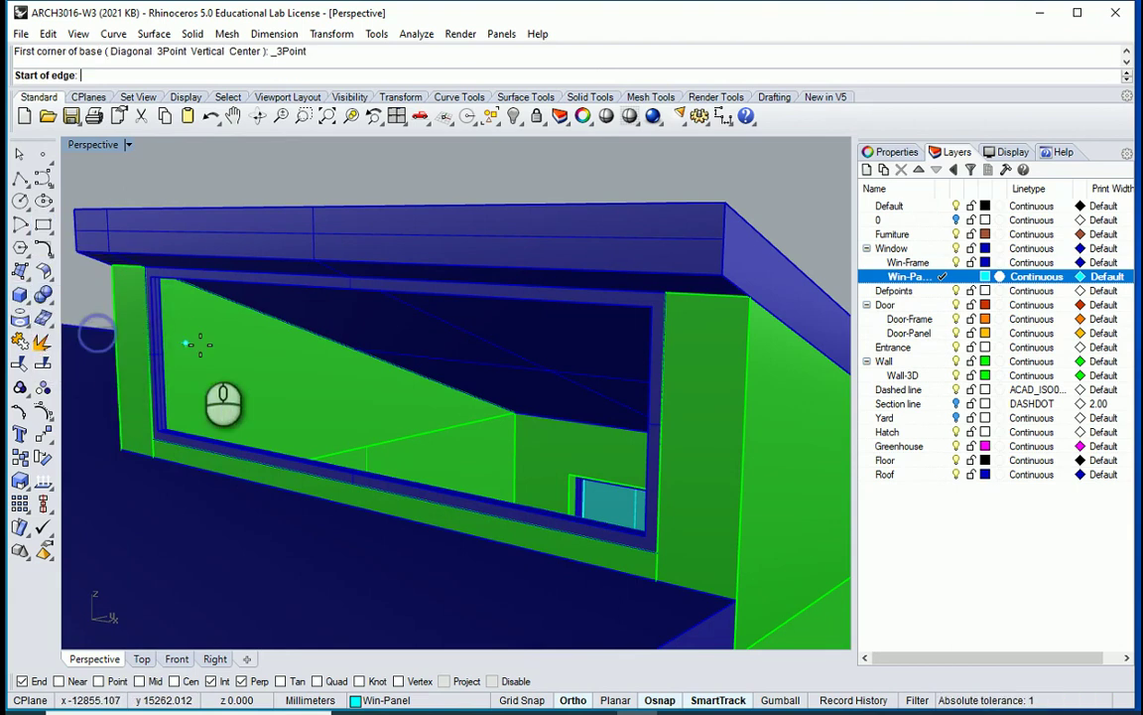
right_drag(404, 415, 607, 455)
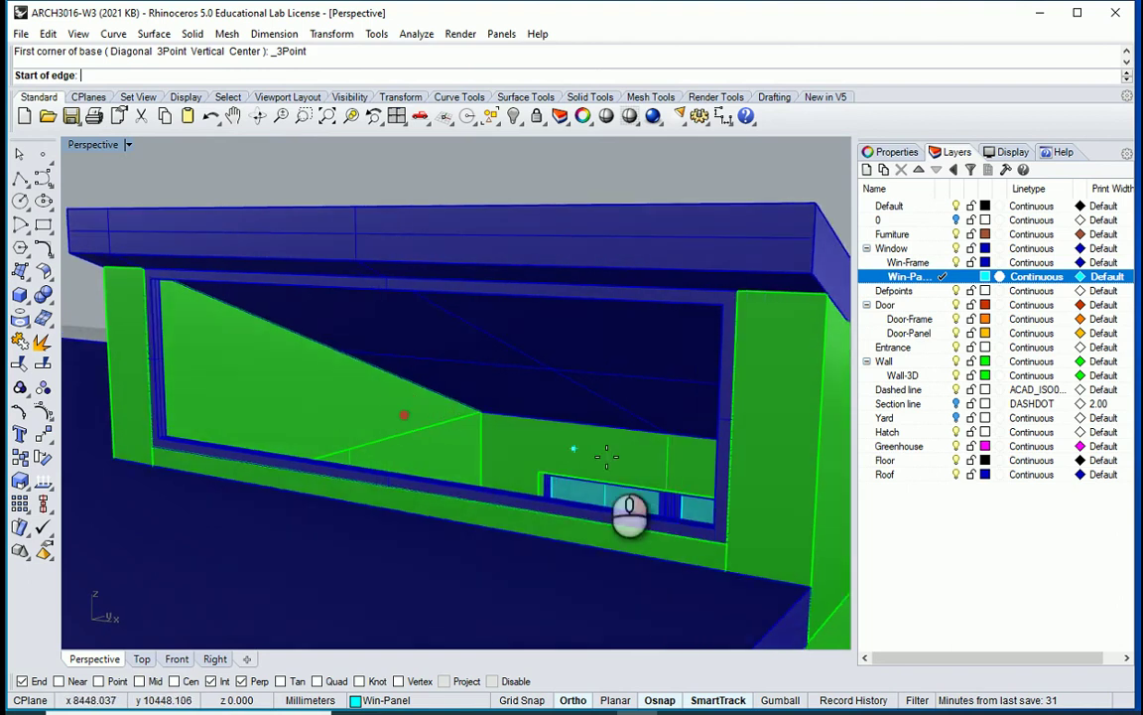
right_drag(716, 500, 8, 484)
scroll(397, 477, down, 6)
scroll(417, 466, up, 2)
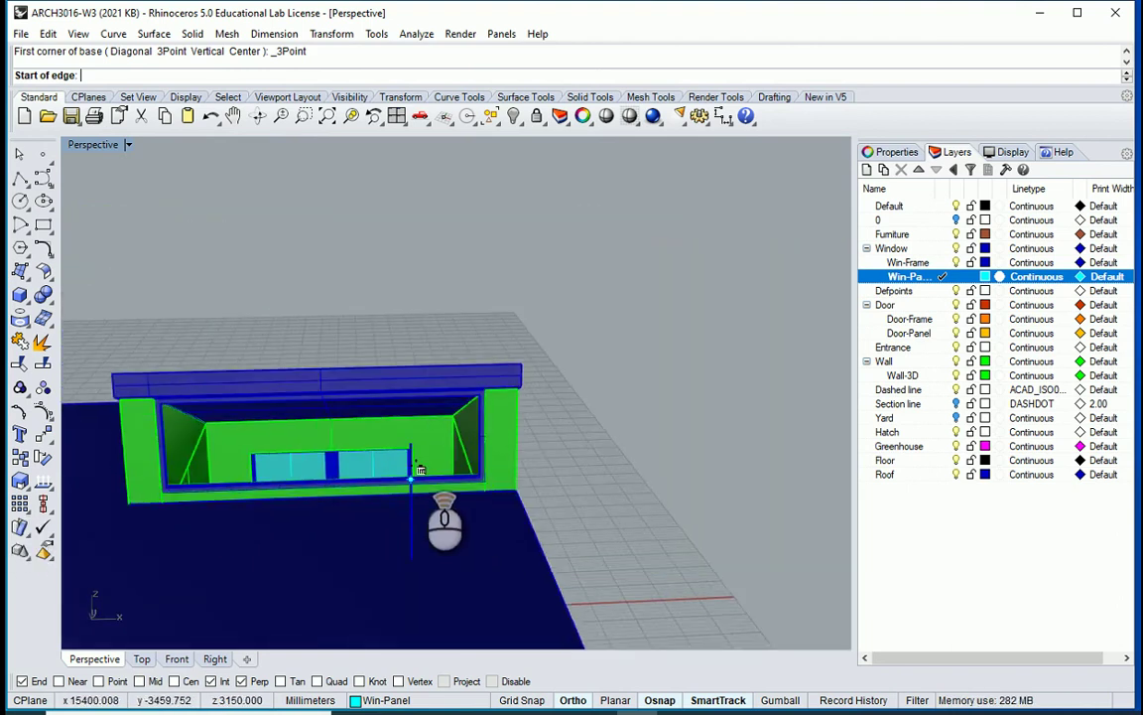
scroll(429, 464, up, 8)
right_drag(541, 504, 656, 287)
click(615, 488)
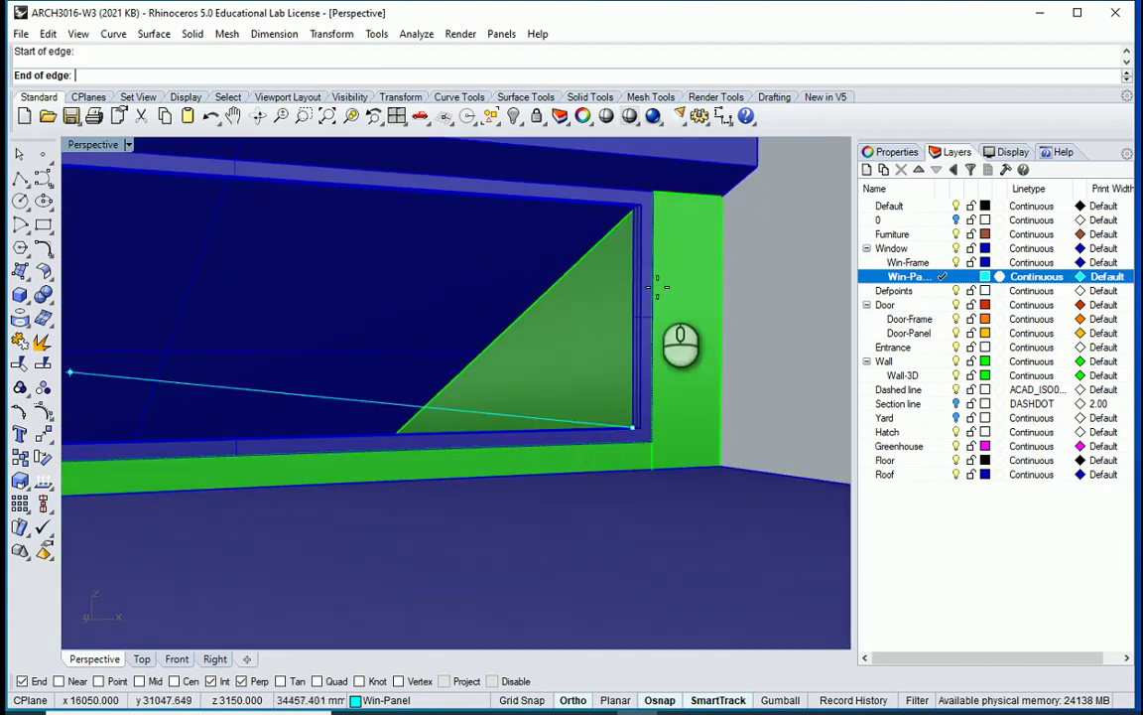
scroll(617, 213, up, 5)
click(646, 214)
scroll(649, 244, down, 5)
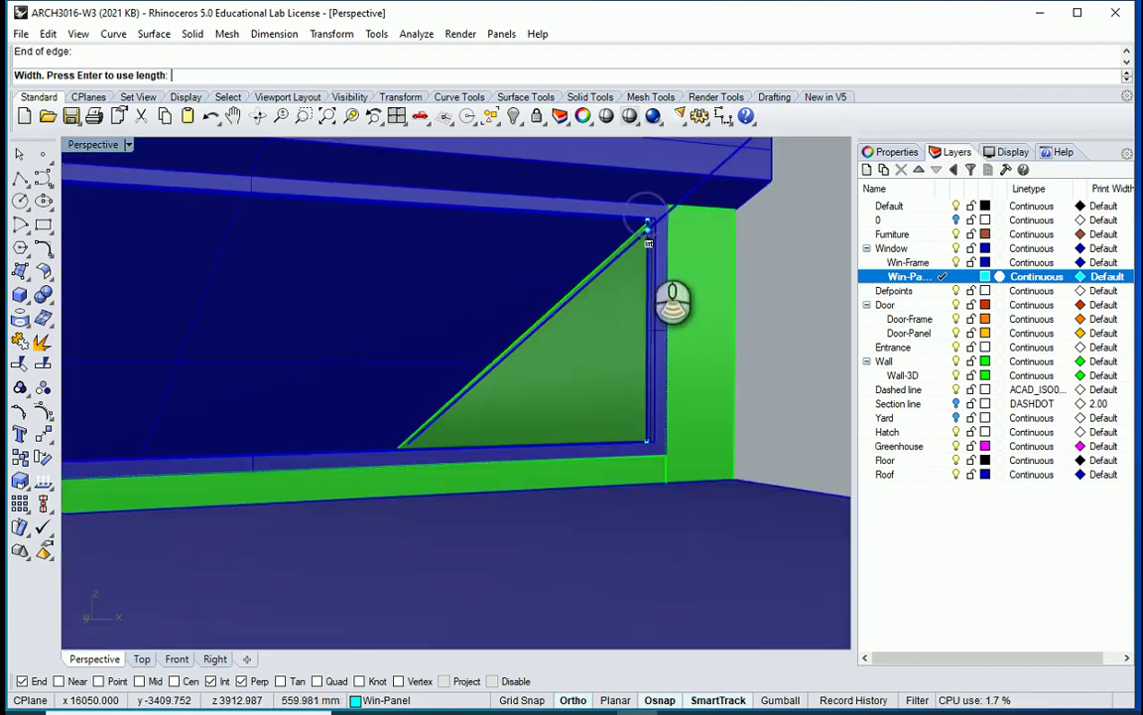
Step: Extend the panel box across to the frame's opposite inner top corner and make it 30 mm thick
right_drag(647, 227, 248, 309)
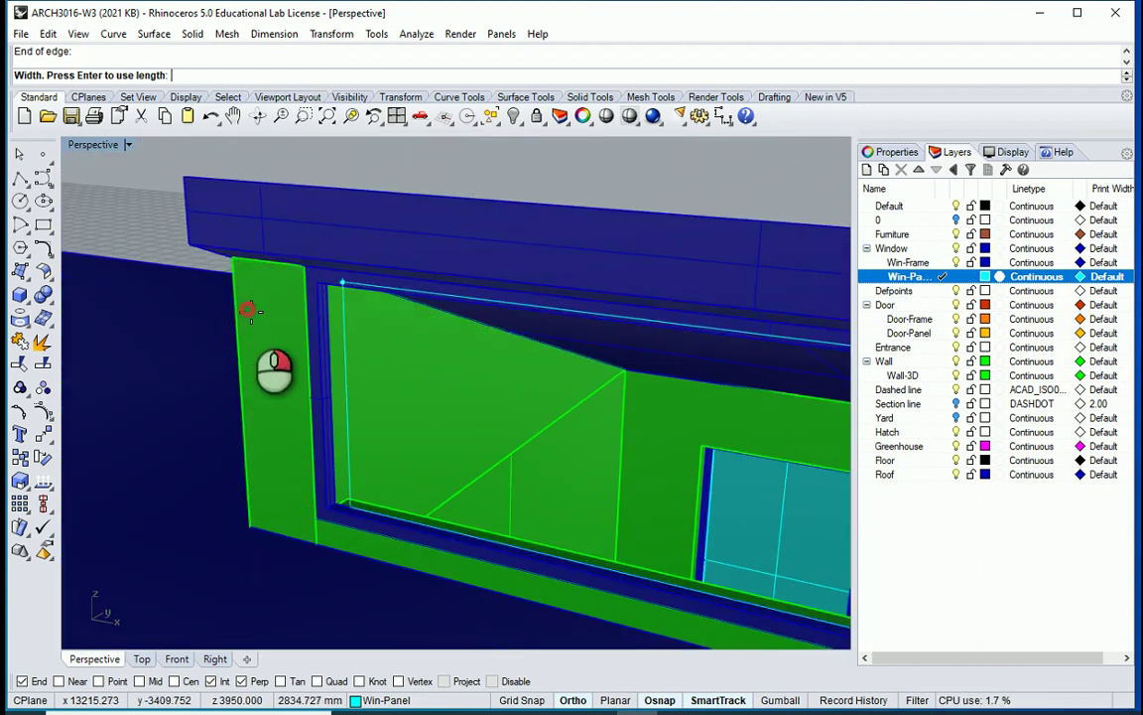
scroll(248, 298, up, 4)
click(328, 260)
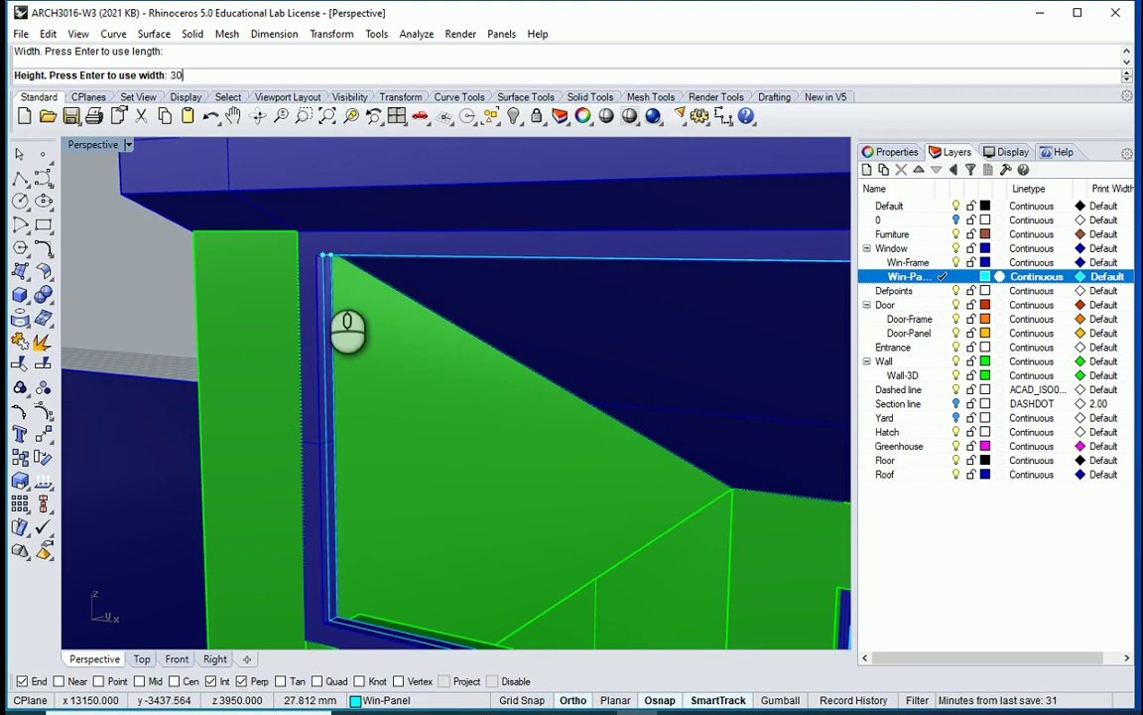
key(Return)
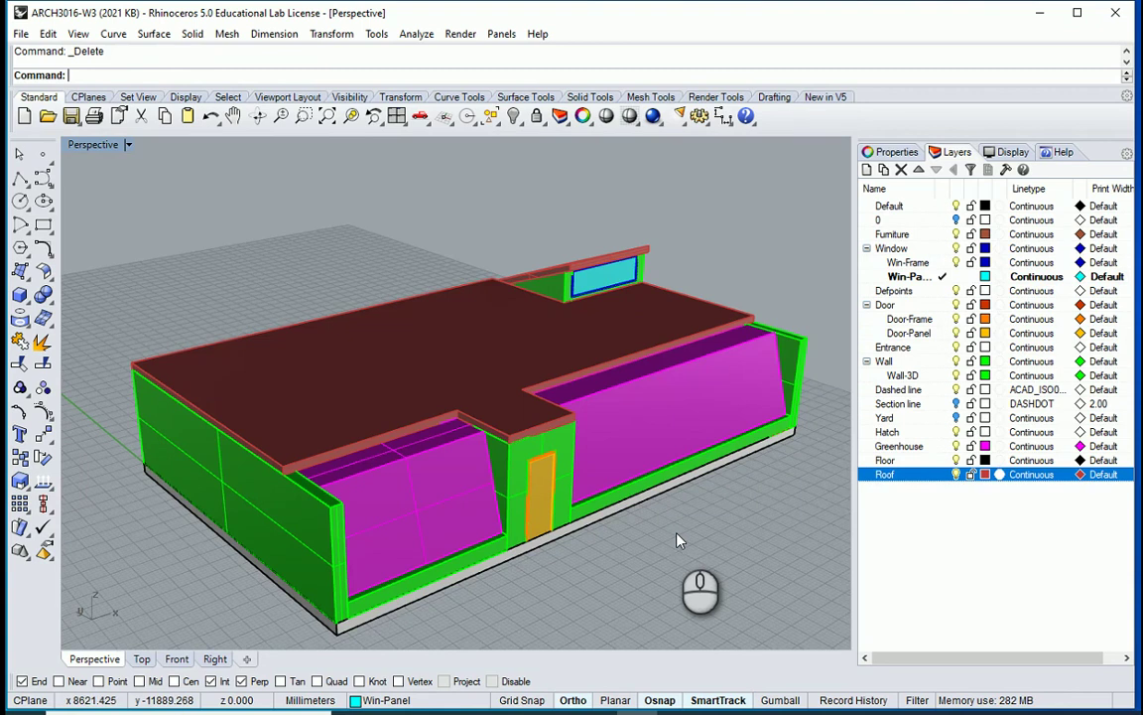
Step: Turn off the Roof, Floor, Greenhouse, Hatch, Wall-3D and Dashed line layers
click(956, 475)
click(956, 460)
click(956, 446)
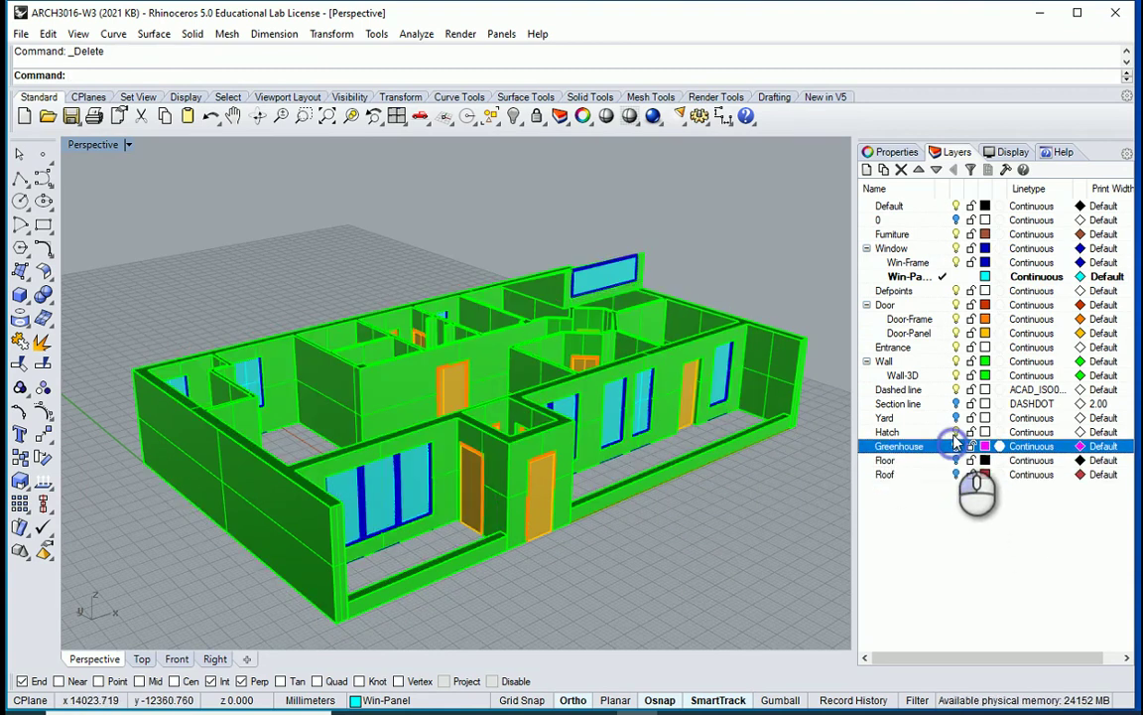
click(956, 432)
click(955, 362)
click(956, 361)
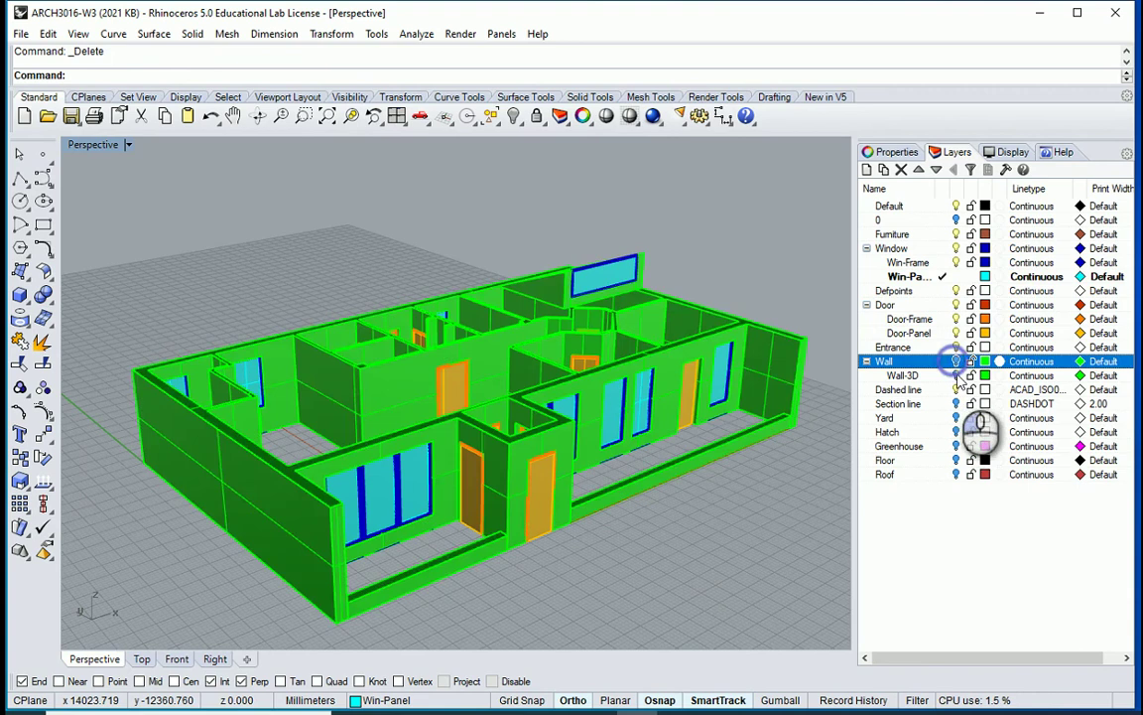
click(955, 375)
click(956, 389)
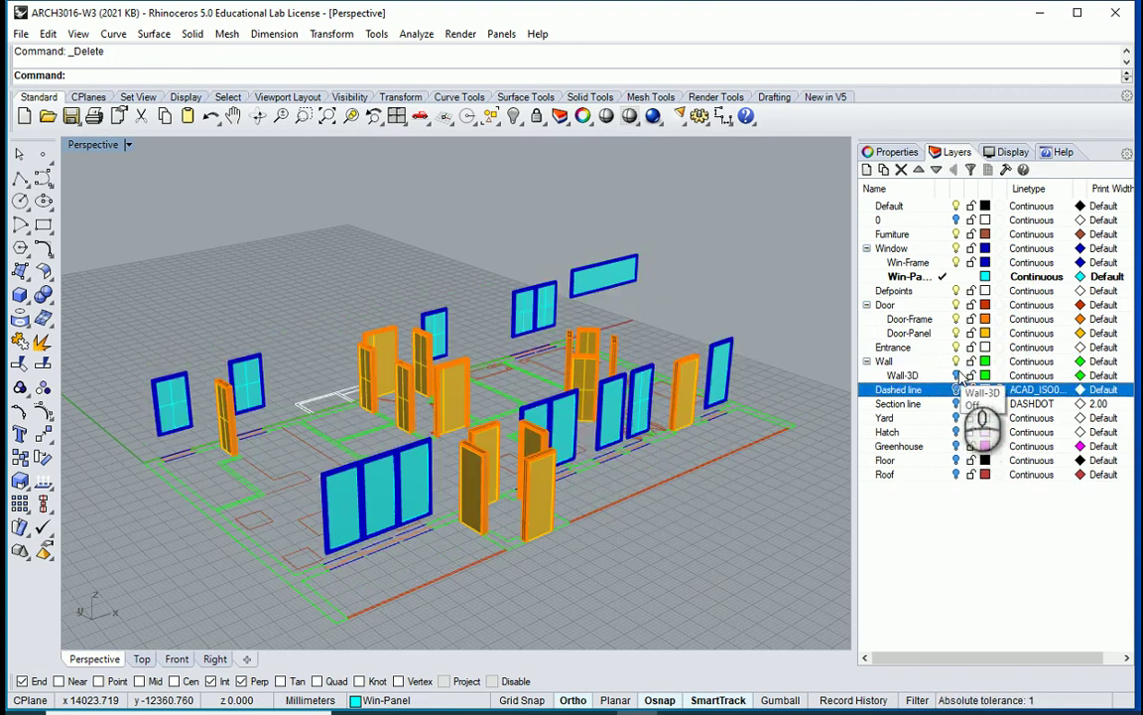
Step: Turn off the Entrance and Door-Panel layers and have the Wall and Wall-3D layers switched on
click(955, 375)
click(956, 361)
click(956, 347)
click(956, 332)
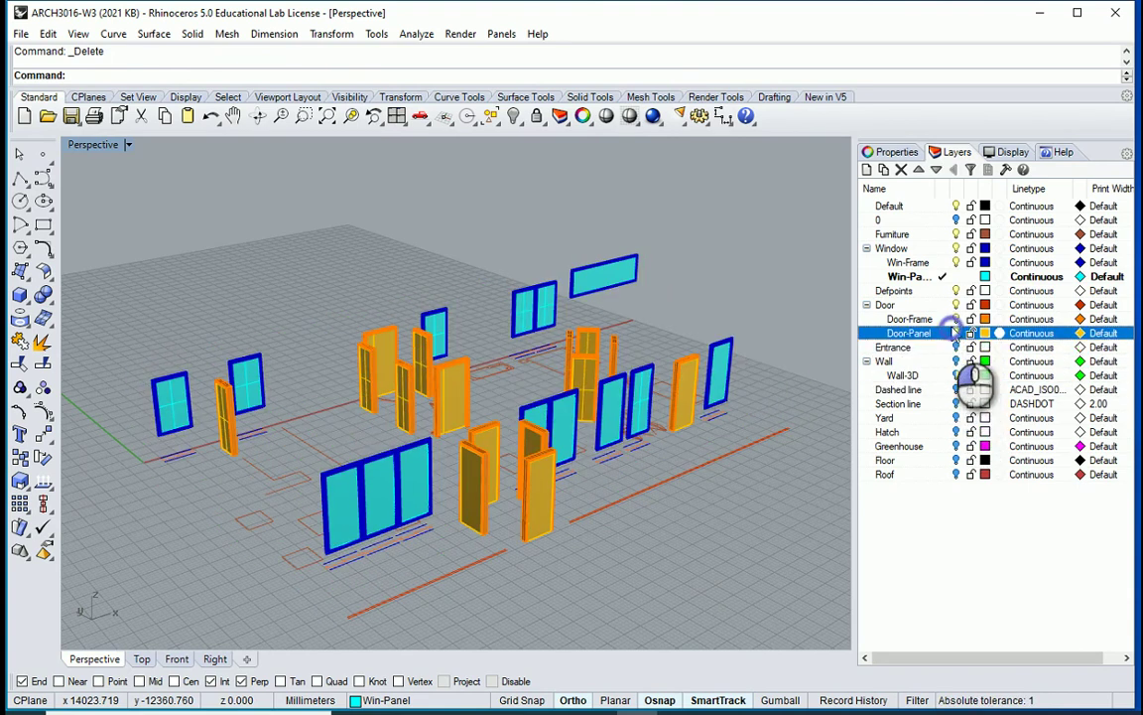
click(956, 332)
click(958, 375)
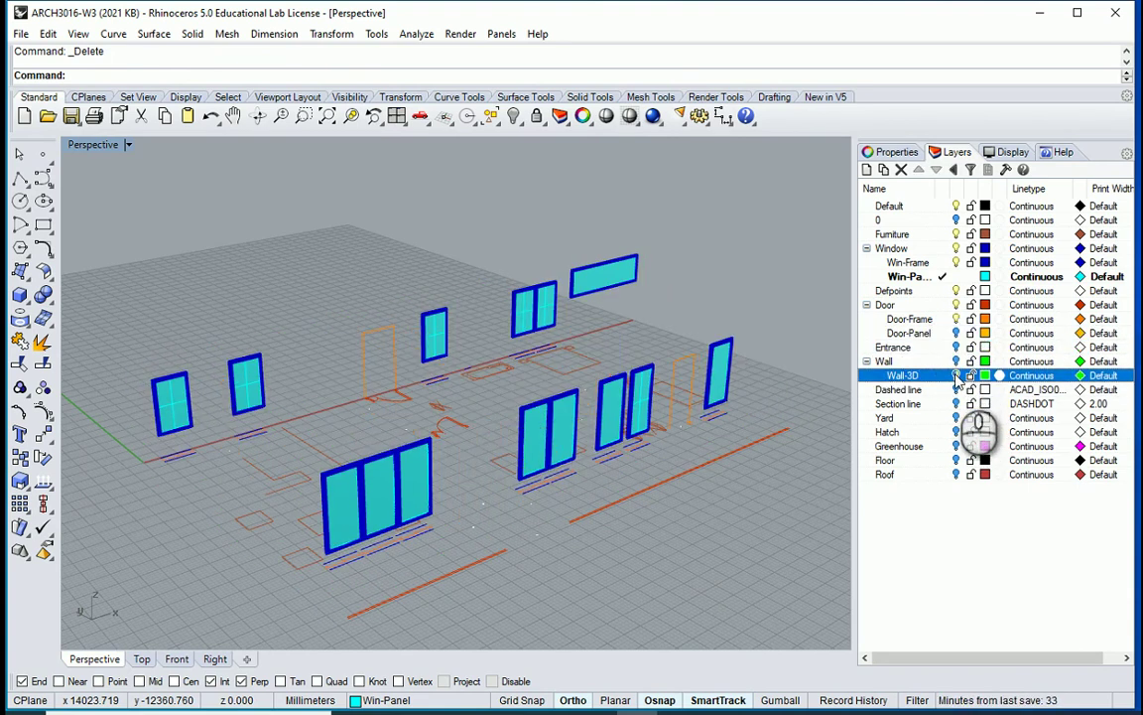
click(957, 361)
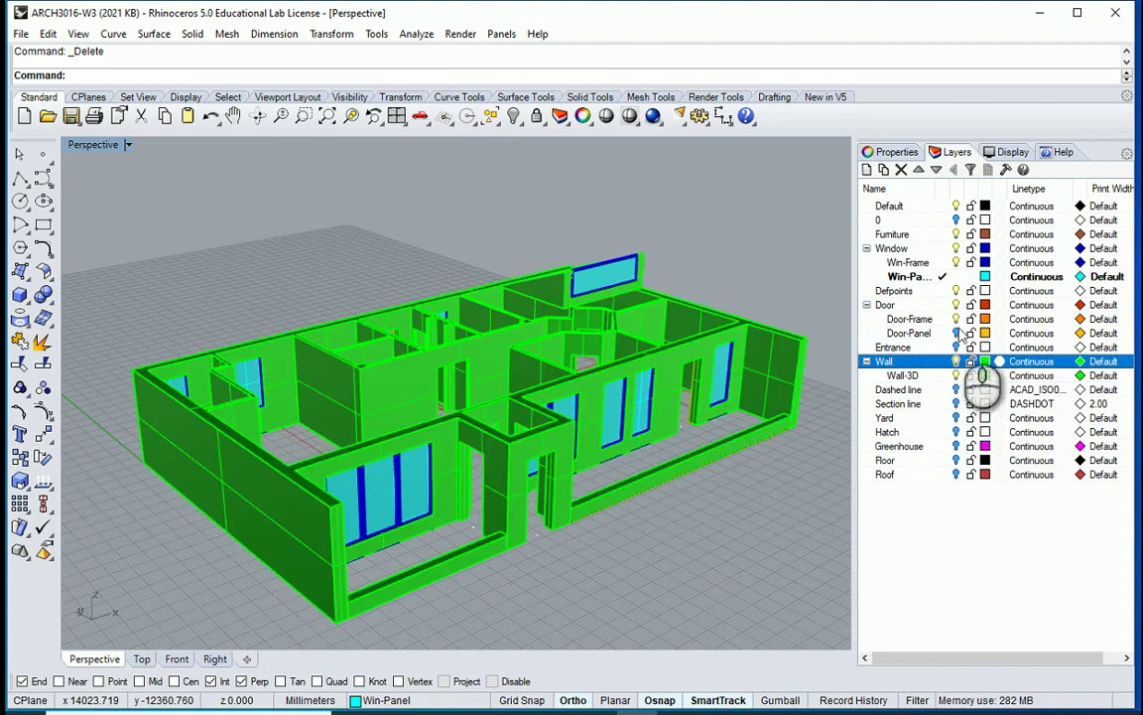
Step: Turn off the Door-Frame, Door, Defpoints and Win-Frame layers
click(956, 318)
click(957, 304)
click(956, 291)
click(955, 249)
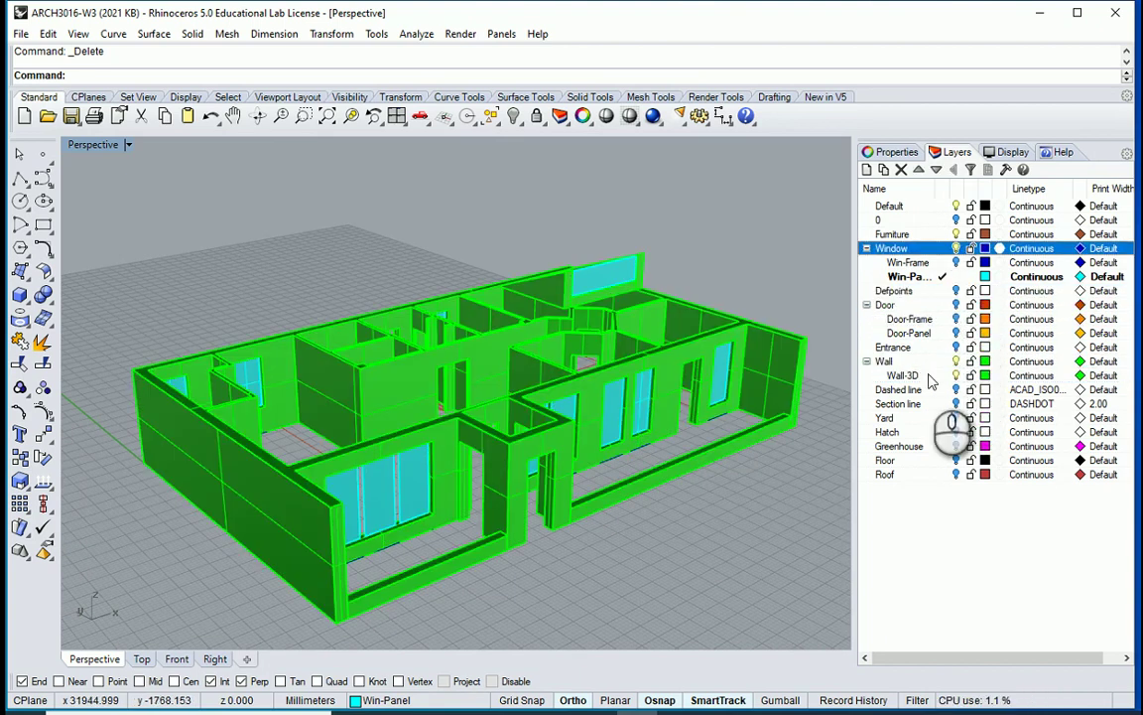
Step: Make Wall-3D the current layer and turn off the Window, Furniture and Default layers to isolate the walls
double_click(928, 375)
click(955, 249)
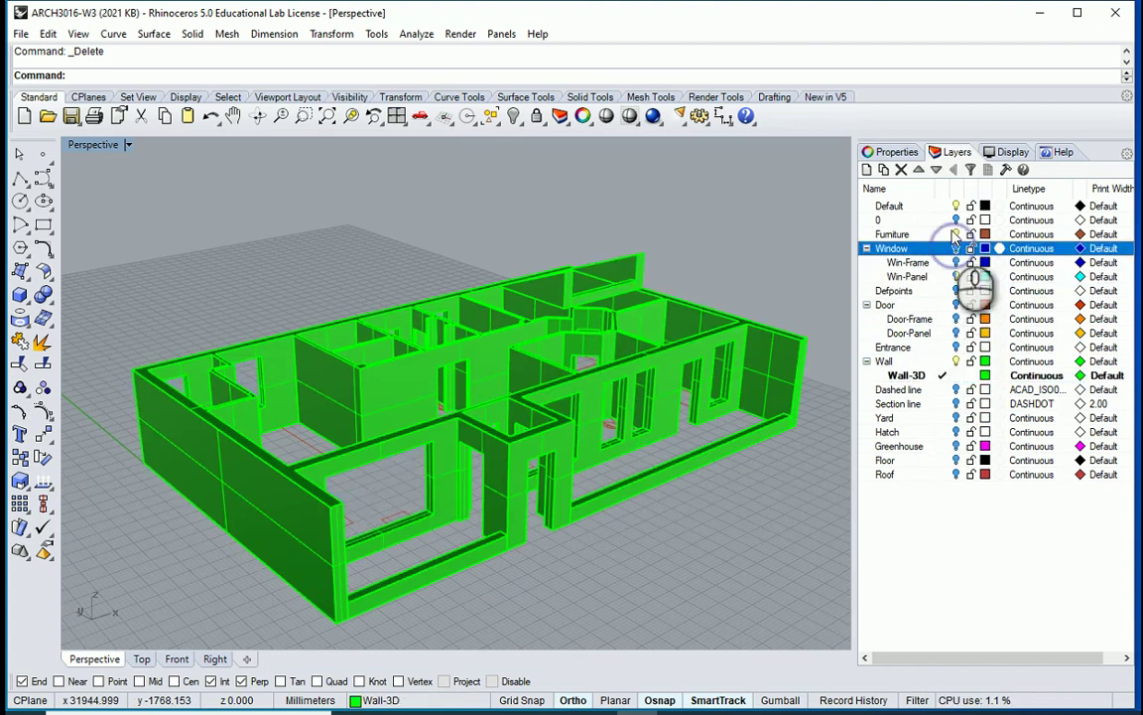
click(956, 234)
click(956, 205)
Step: Examine the isolated walls, selecting the triangular wall and its neighbours to check which pieces are separate objects
right_drag(769, 350, 612, 307)
scroll(631, 418, up, 3)
scroll(631, 418, up, 2)
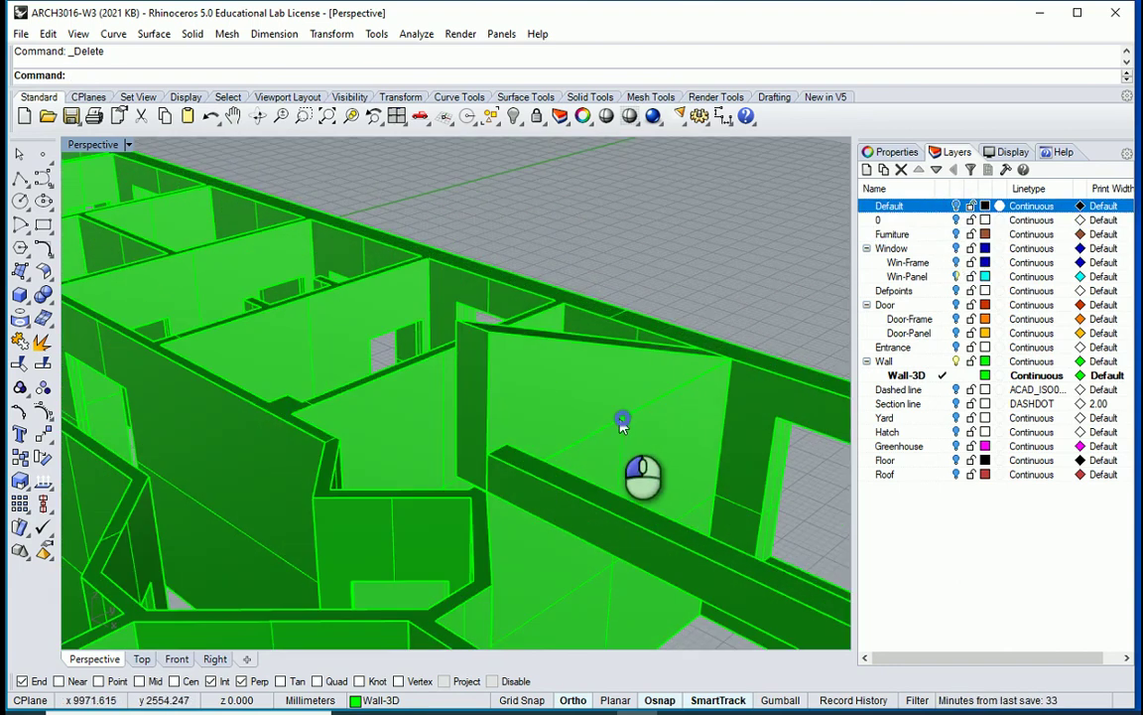
click(643, 438)
click(680, 462)
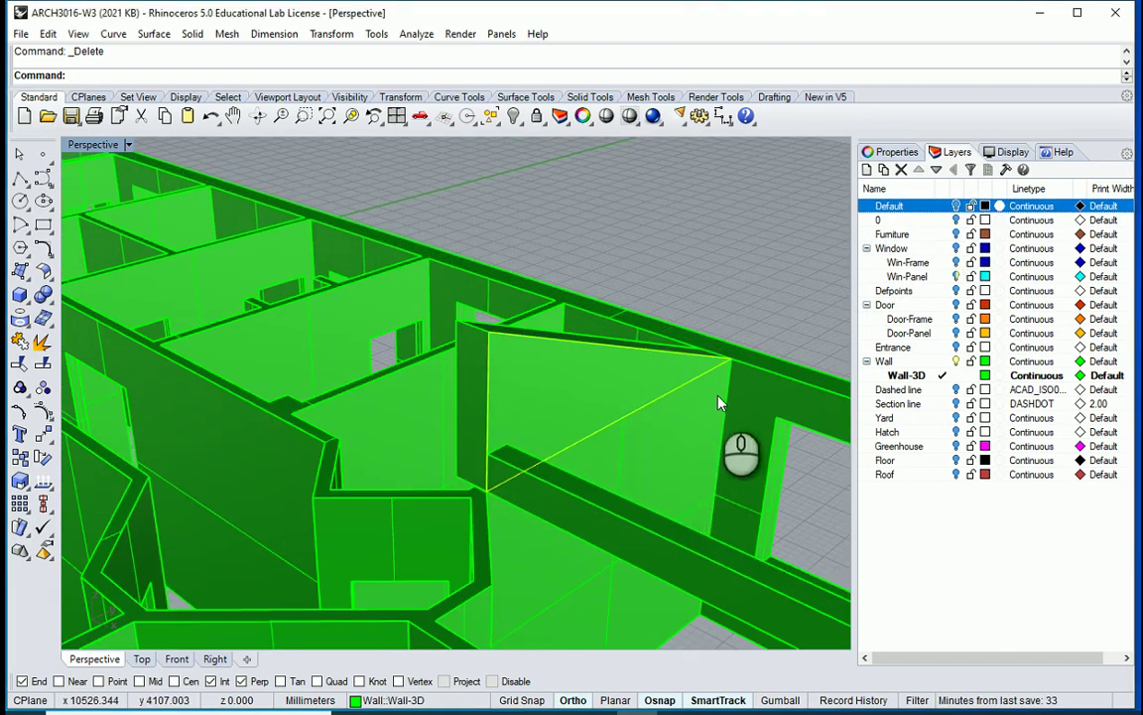
click(640, 350)
click(662, 405)
scroll(662, 405, down, 6)
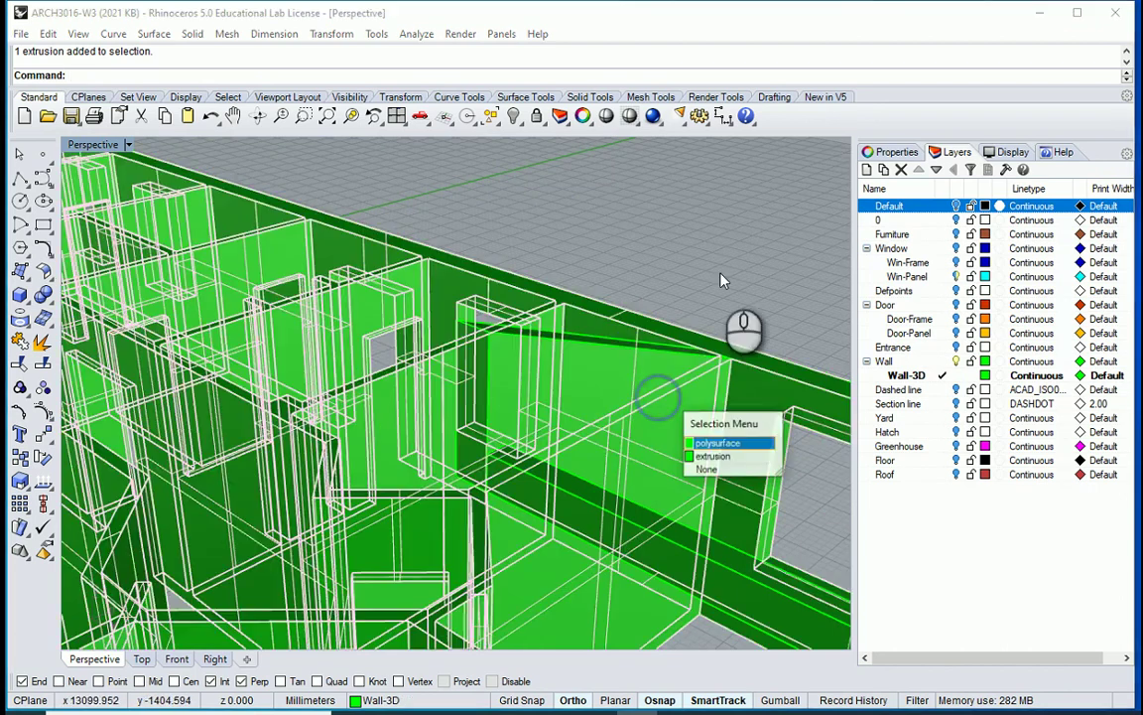
scroll(354, 506, up, 4)
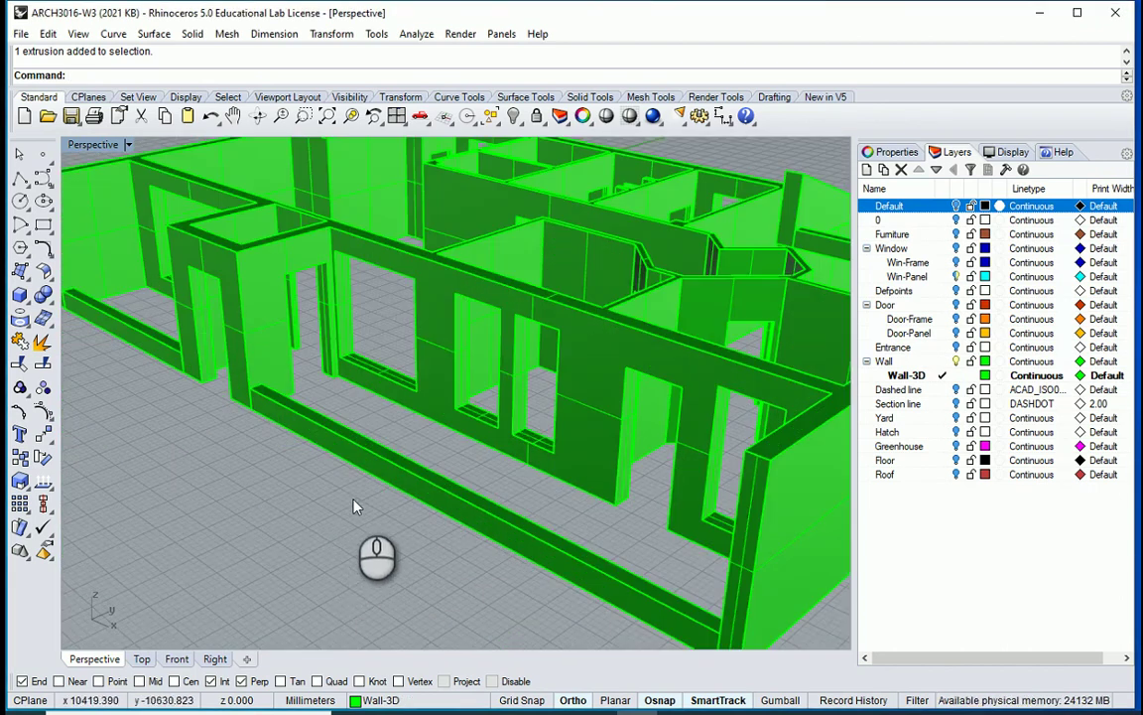
scroll(360, 480, down, 6)
right_drag(294, 490, 563, 396)
scroll(619, 331, up, 8)
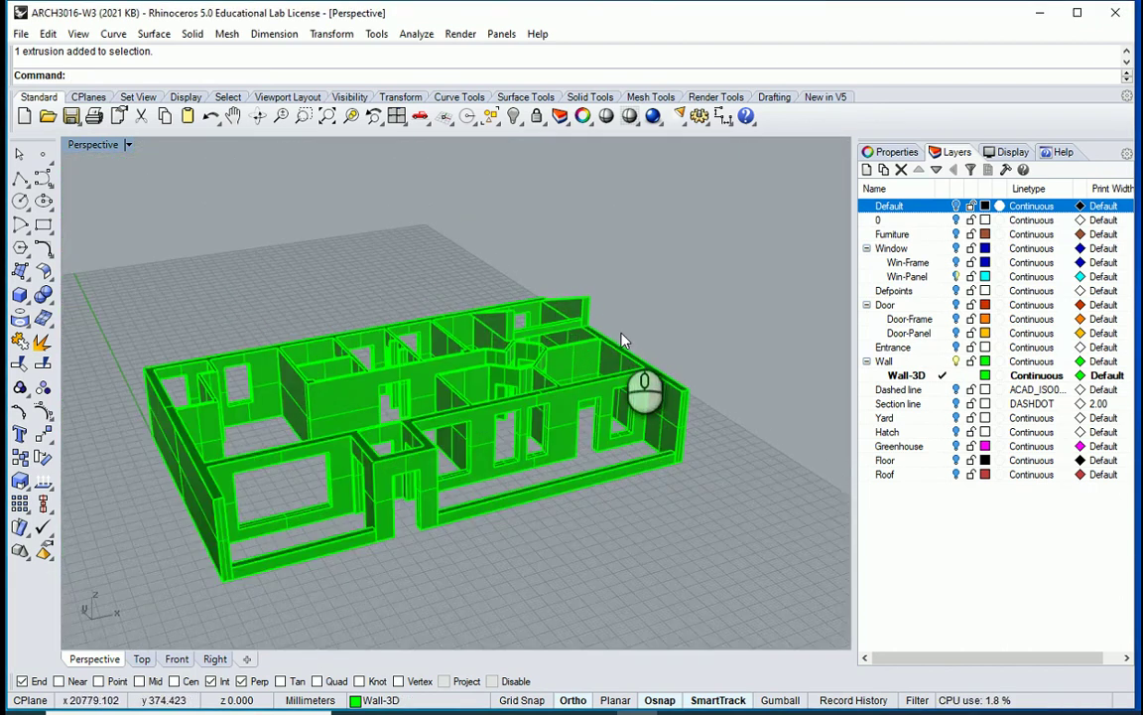
right_drag(590, 288, 523, 396)
scroll(630, 325, down, 6)
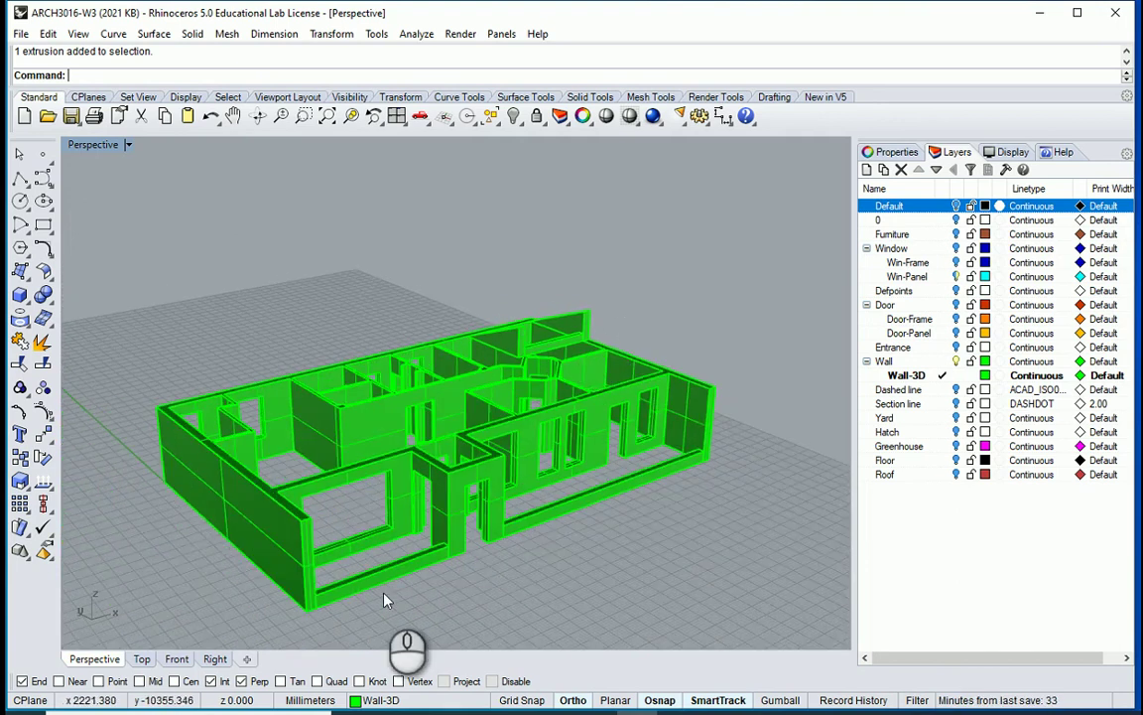
Step: Select all the walls and combine them into one solid with BooleanUnion
right_drag(388, 603, 610, 399)
drag(712, 290, 139, 632)
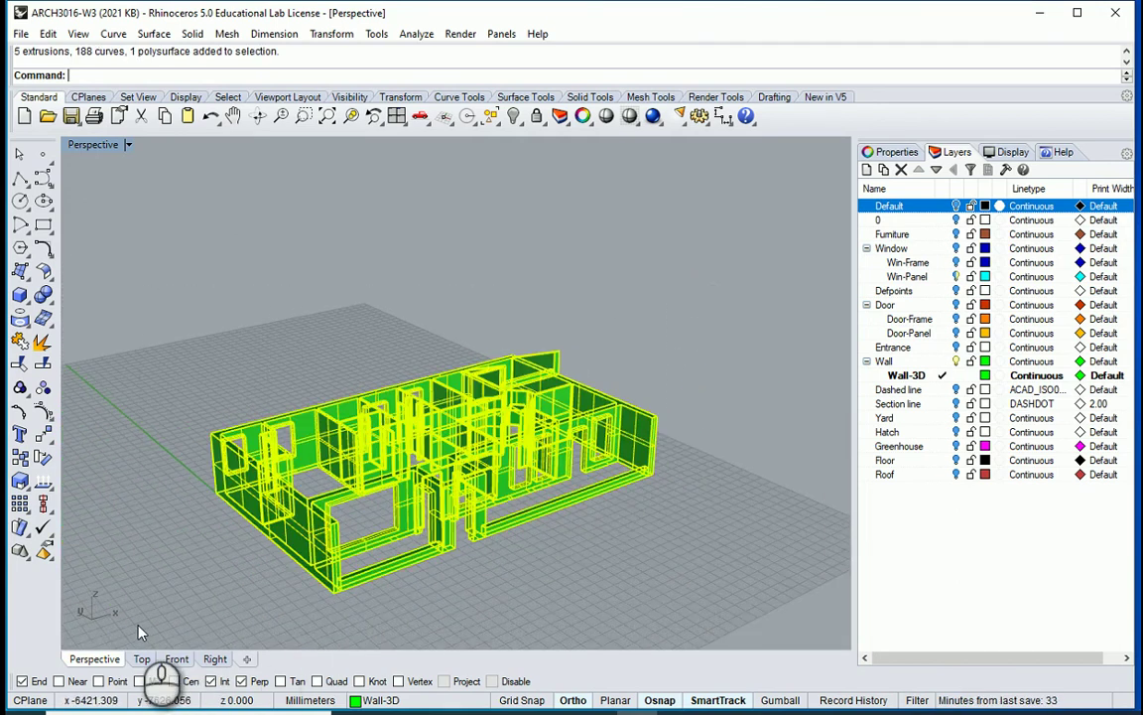
key(Return)
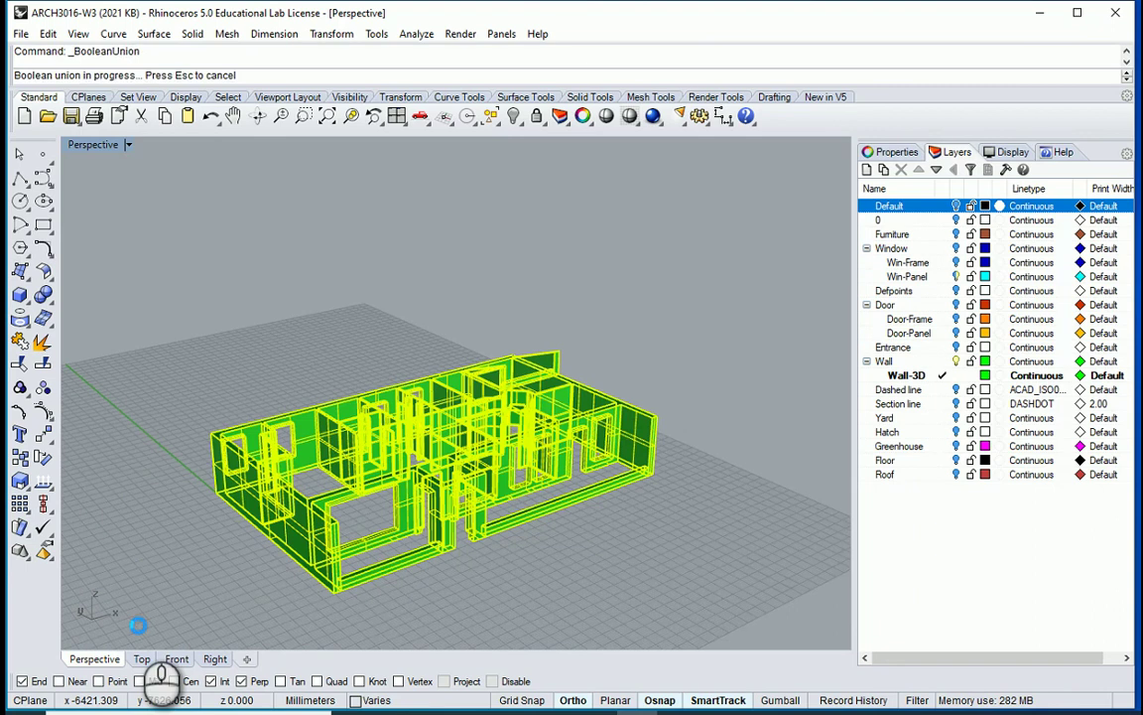
right_drag(262, 600, 377, 593)
click(576, 554)
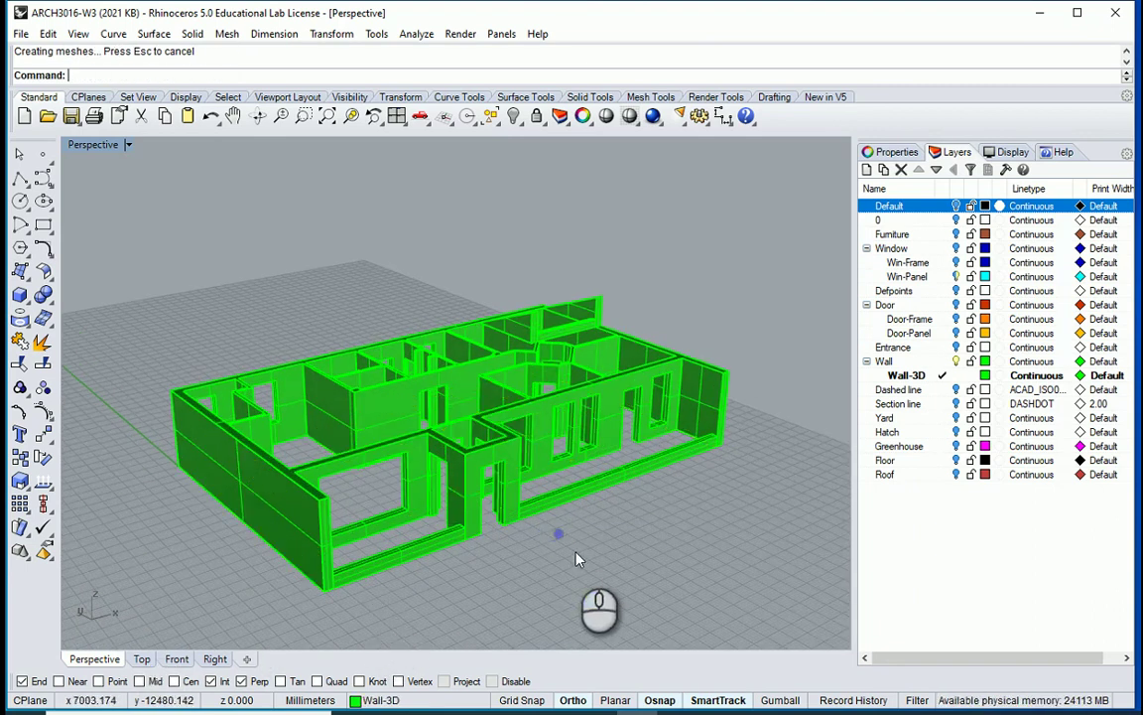
Step: Merge the coplanar faces of the combined walls with MergeAllFaces
scroll(577, 555, down, 2)
drag(736, 259, 158, 592)
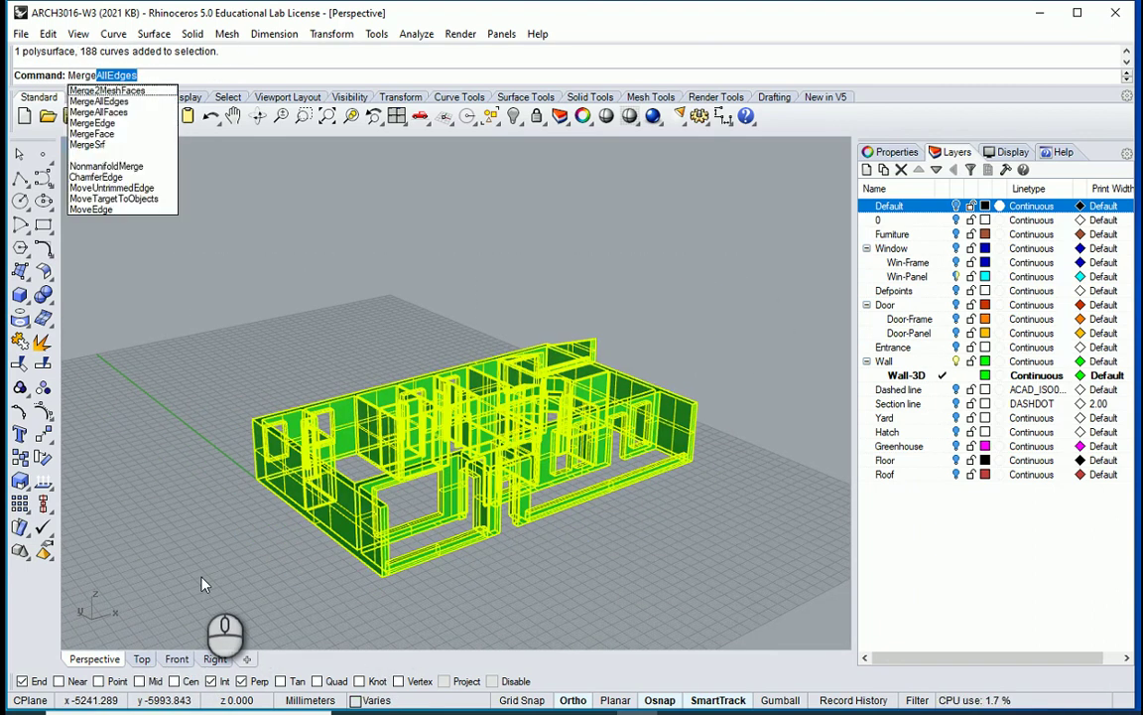
text(AllFaces)
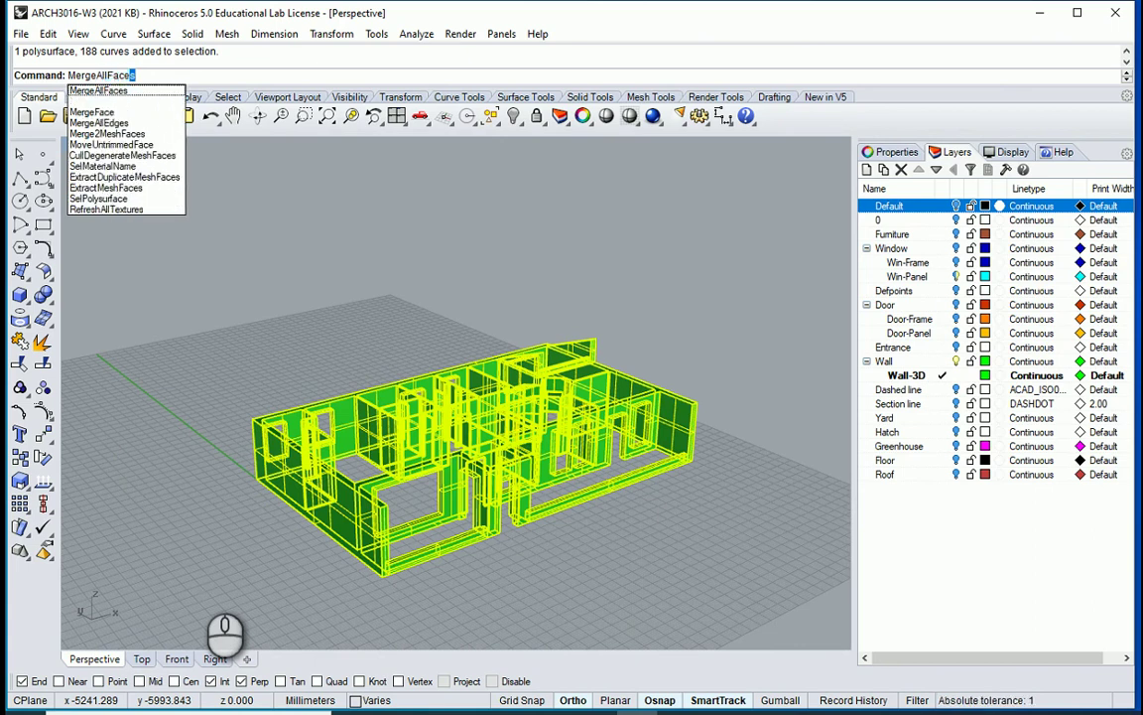
key(Return)
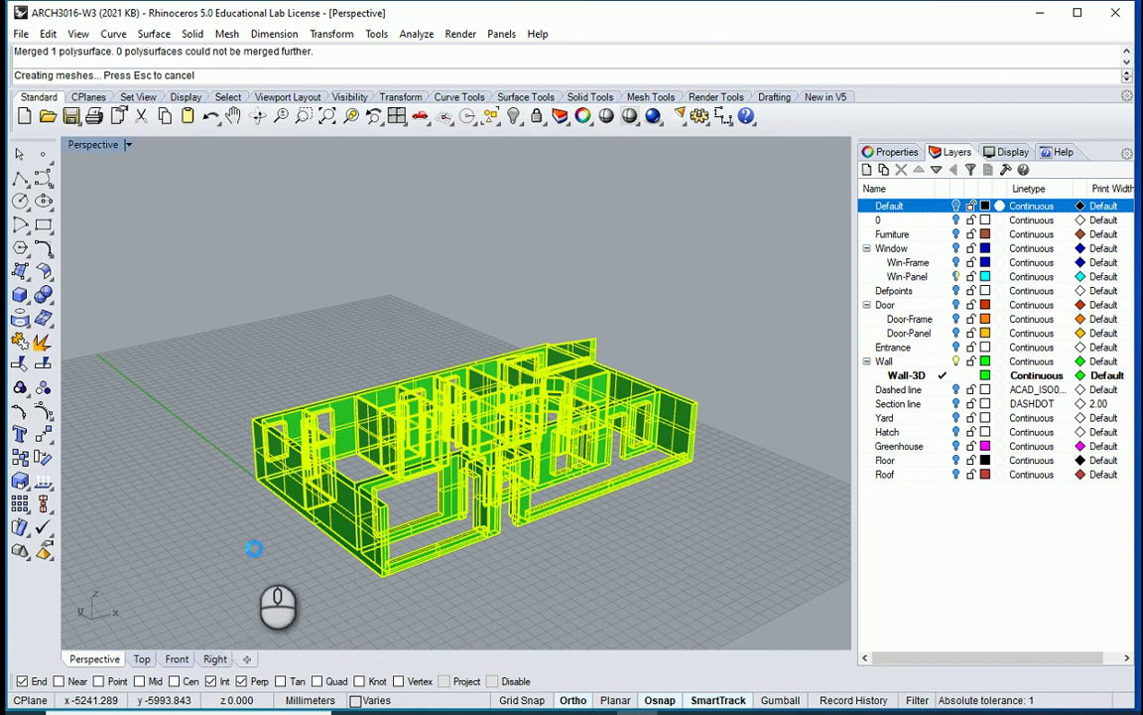
click(253, 546)
scroll(448, 562, up, 5)
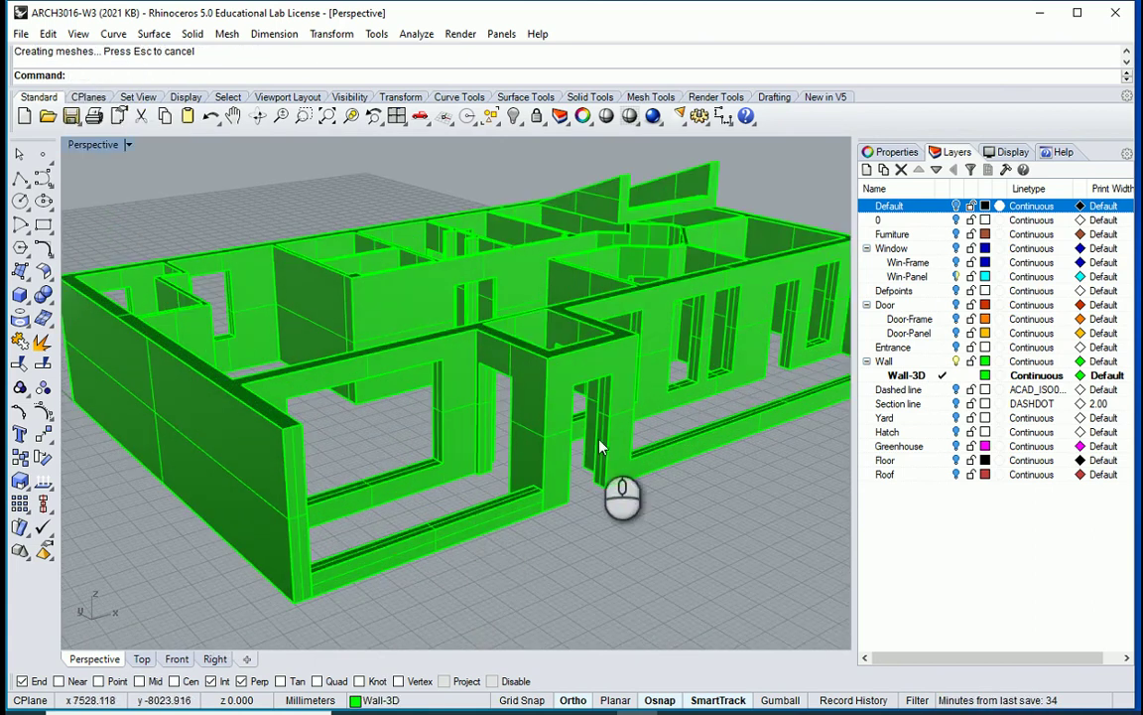
right_drag(542, 399, 684, 331)
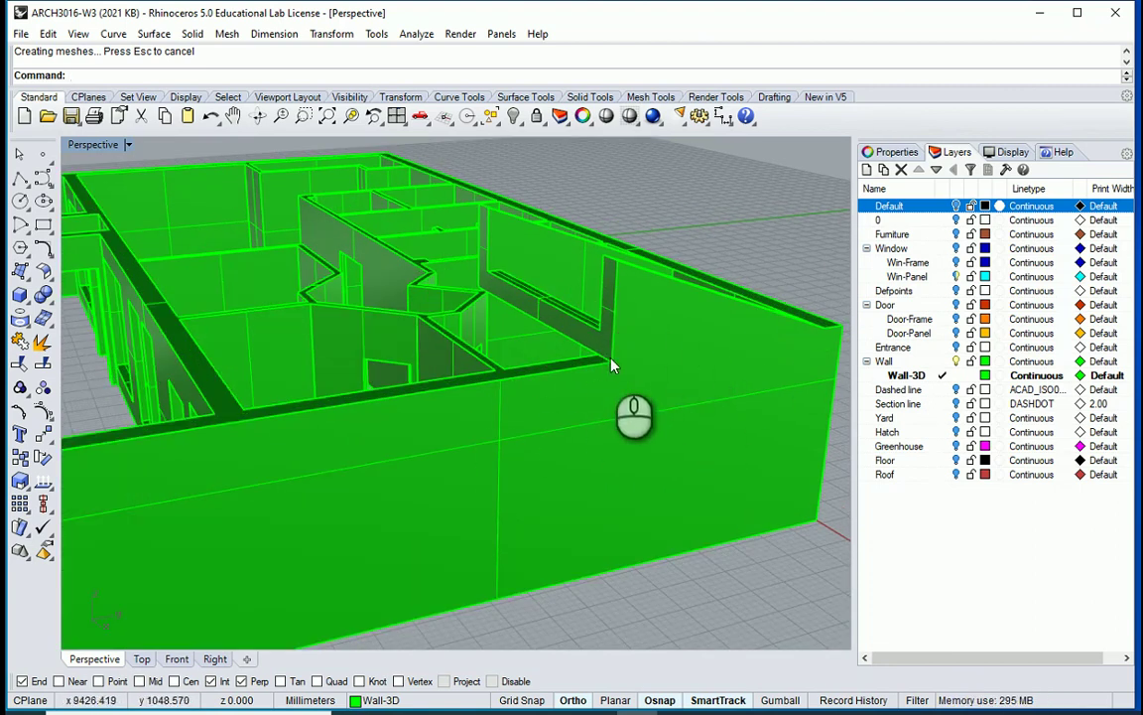
scroll(541, 342, down, 4)
scroll(645, 323, up, 3)
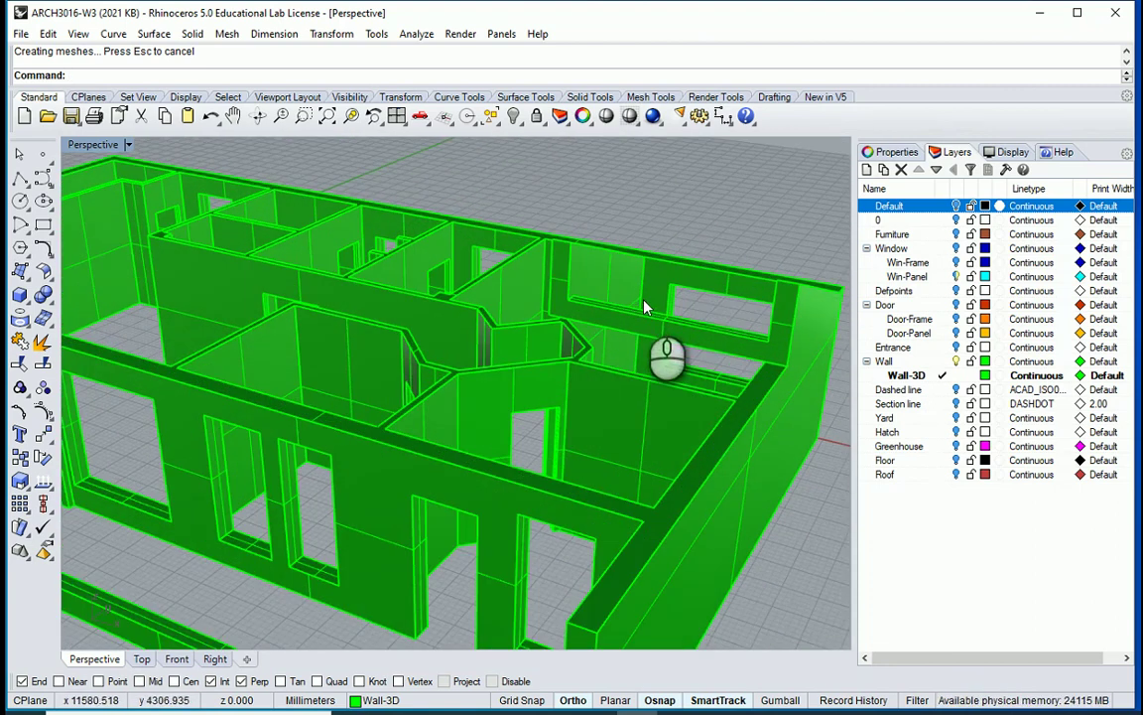
scroll(730, 351, down, 2)
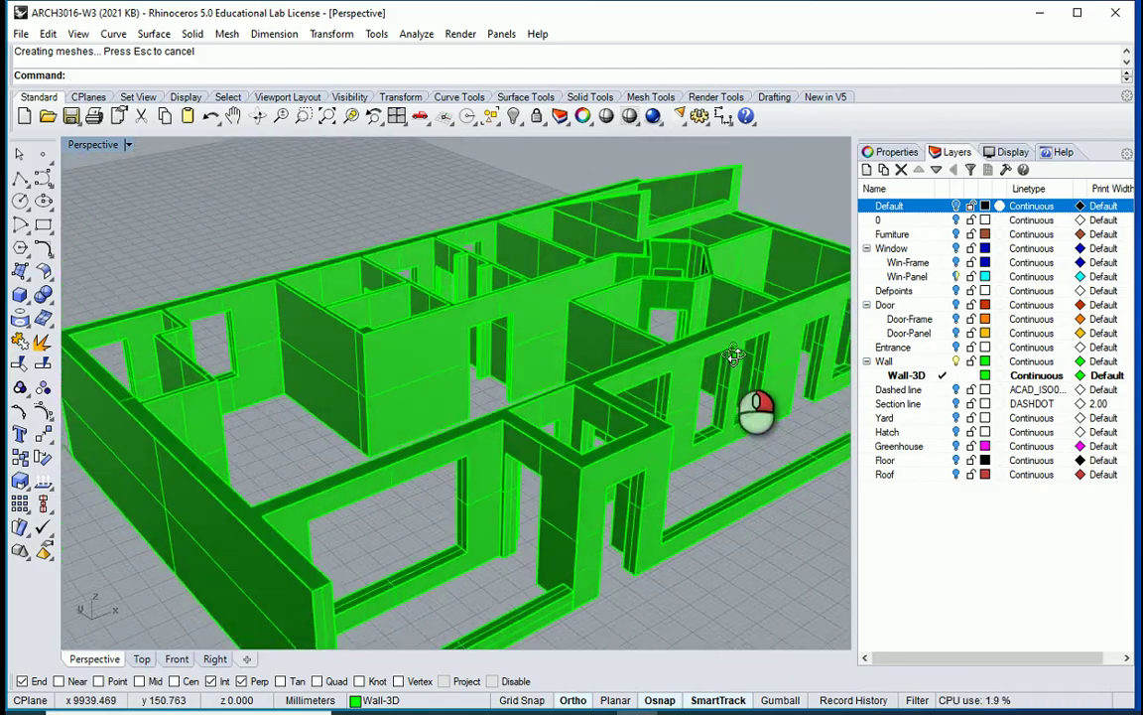